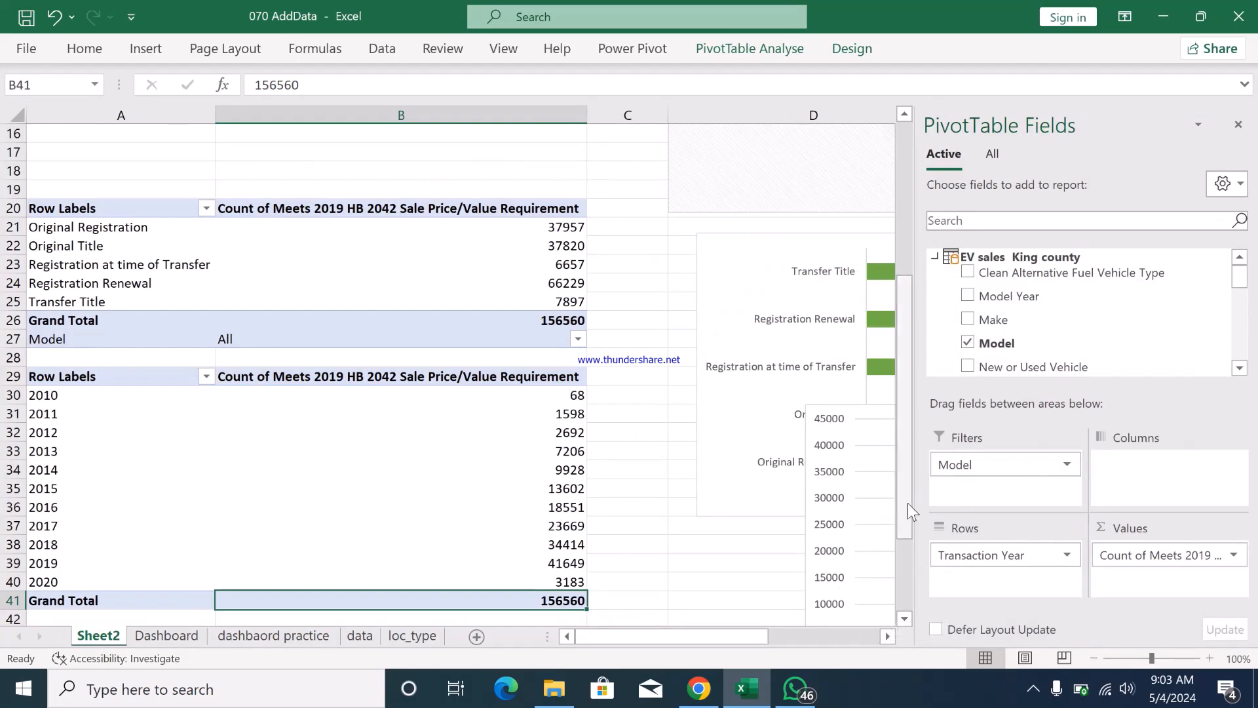
- Create a PivotTable on a new worksheet from the workbook's Data Model, starting from the data sheet
left_click_drag(907, 503, 908, 308)
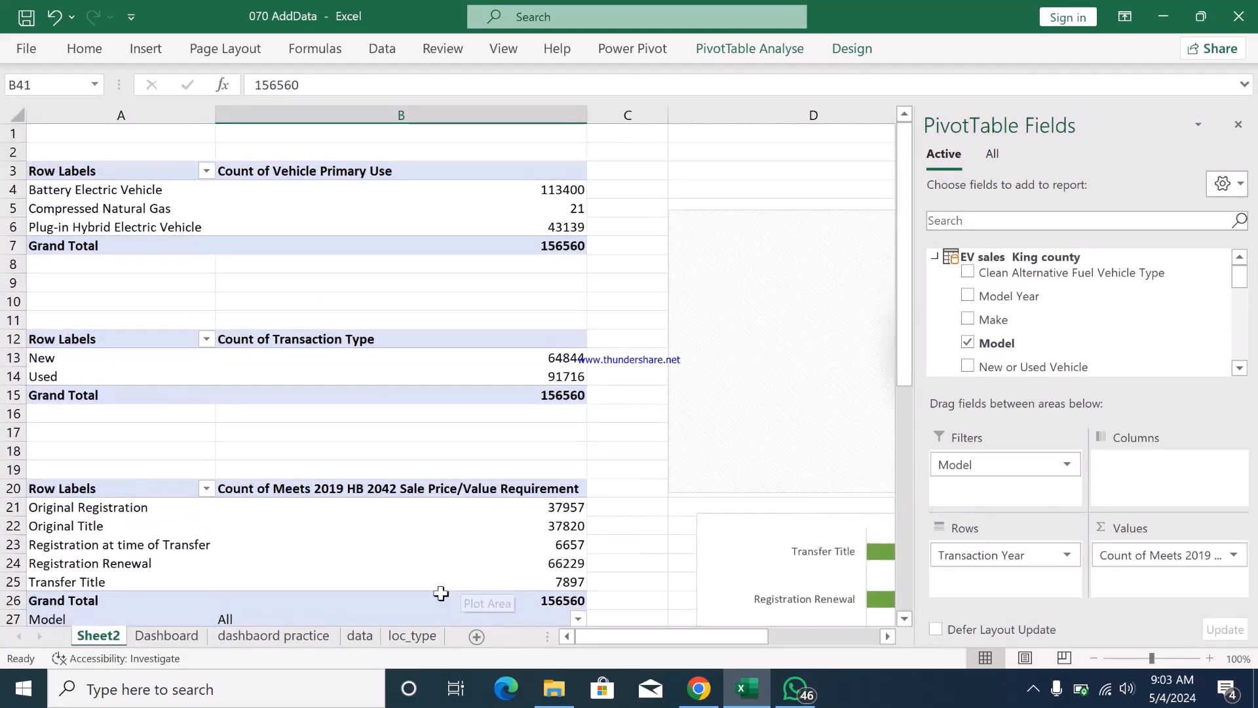
left_click(357, 637)
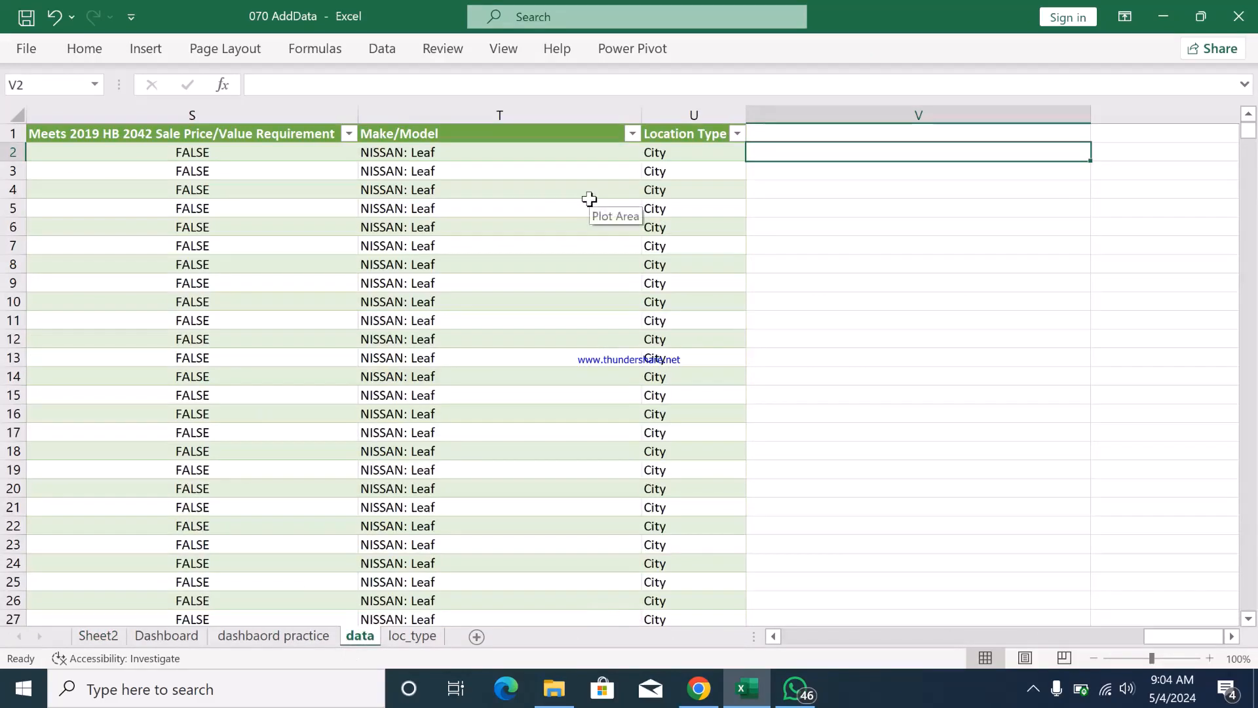
left_click(158, 52)
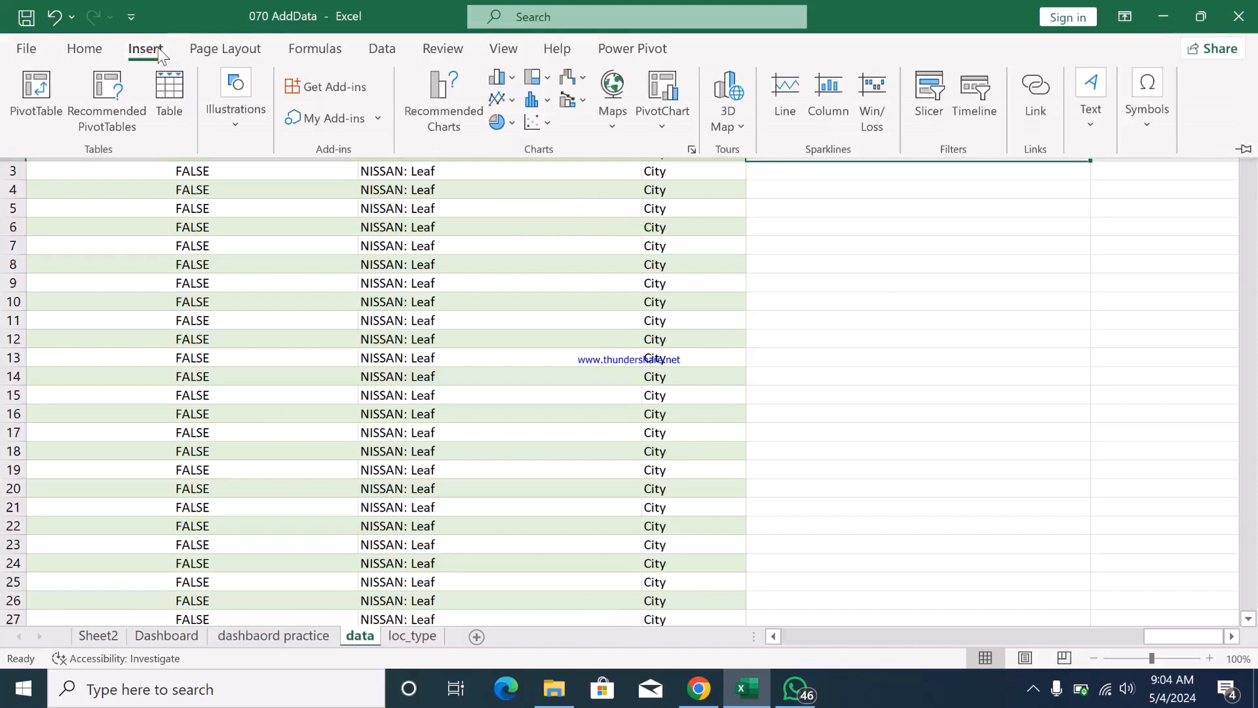
left_click(40, 85)
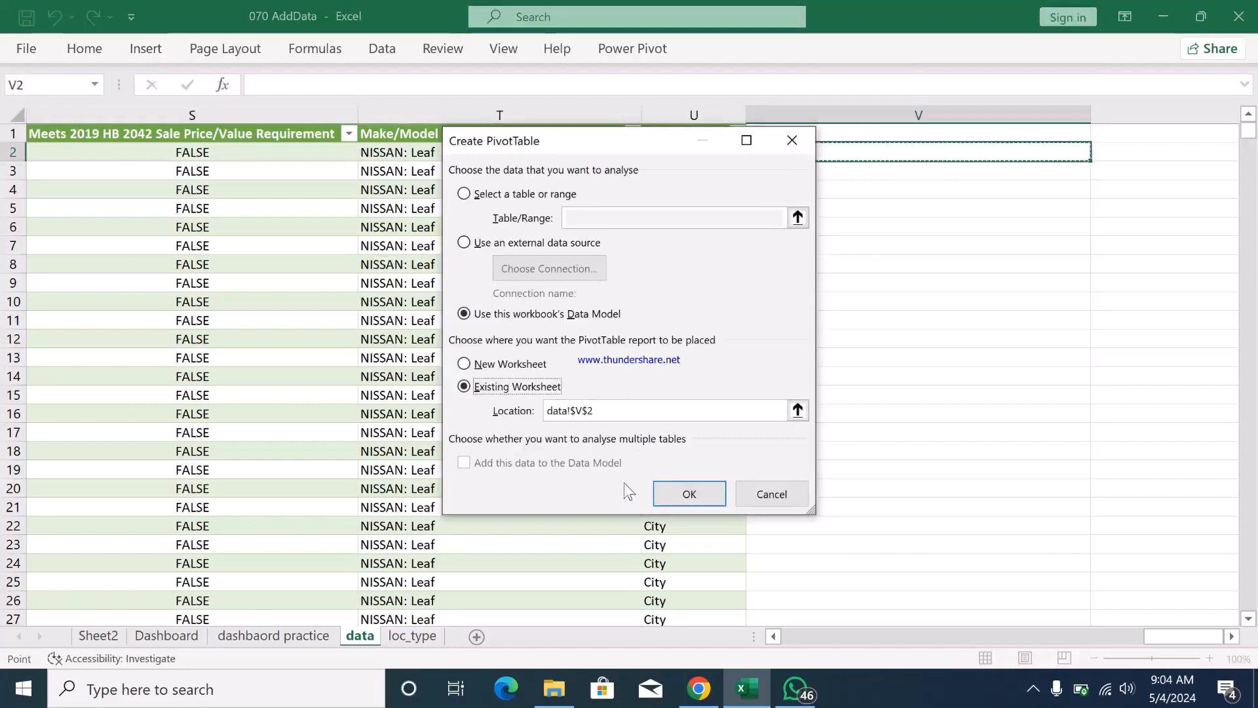
left_click(480, 366)
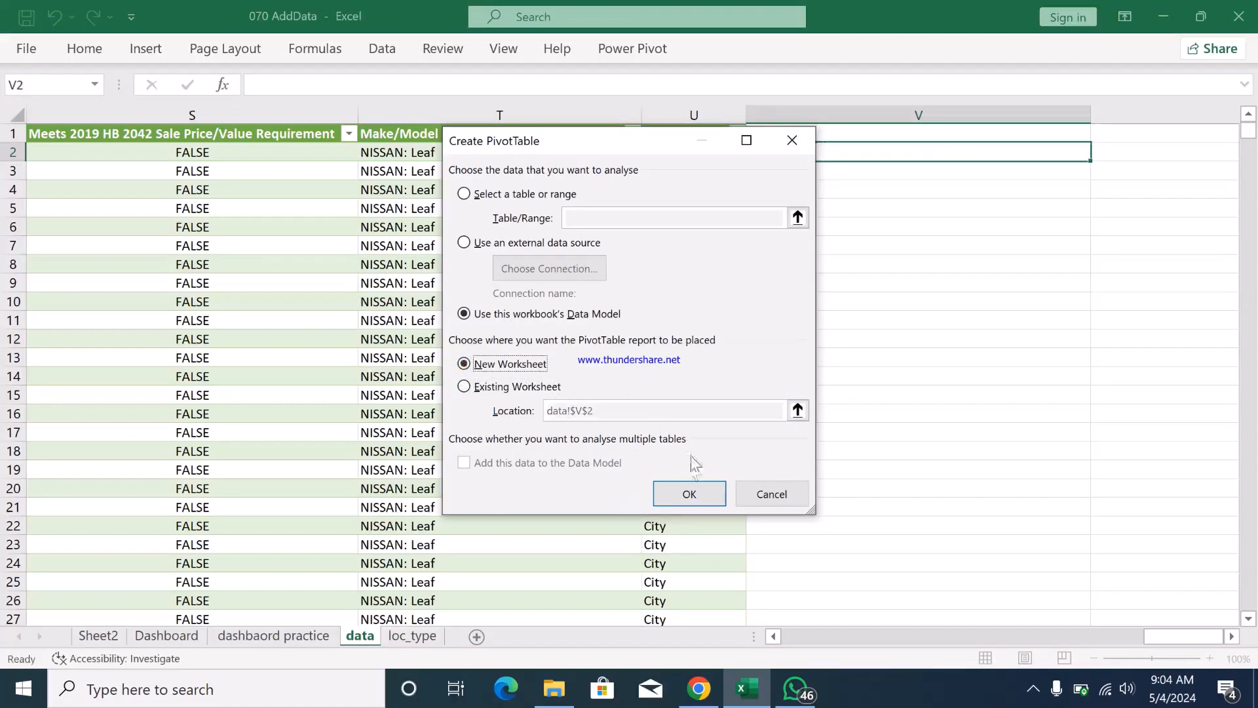
left_click(687, 497)
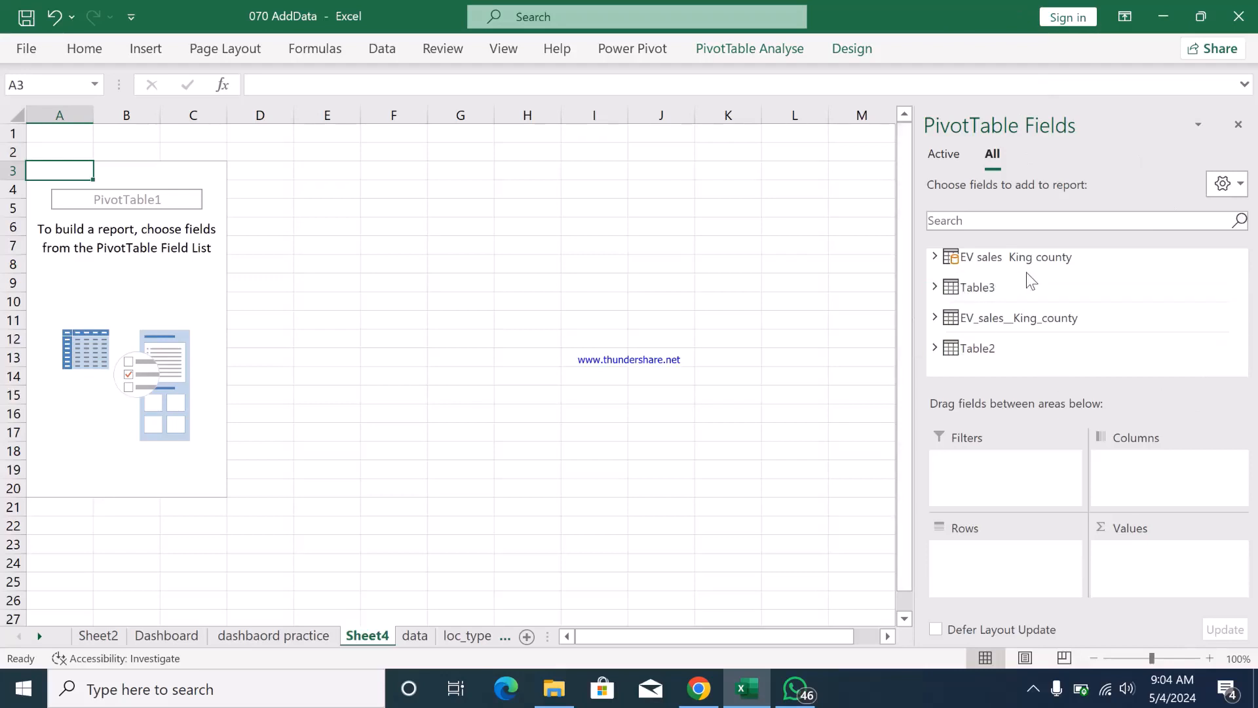
- On Sheet4, put Make from EV sales King county in the PivotTable rows and Meets 2019 HB 2042 Sale Price/Value Requirement in its values
left_click(936, 257)
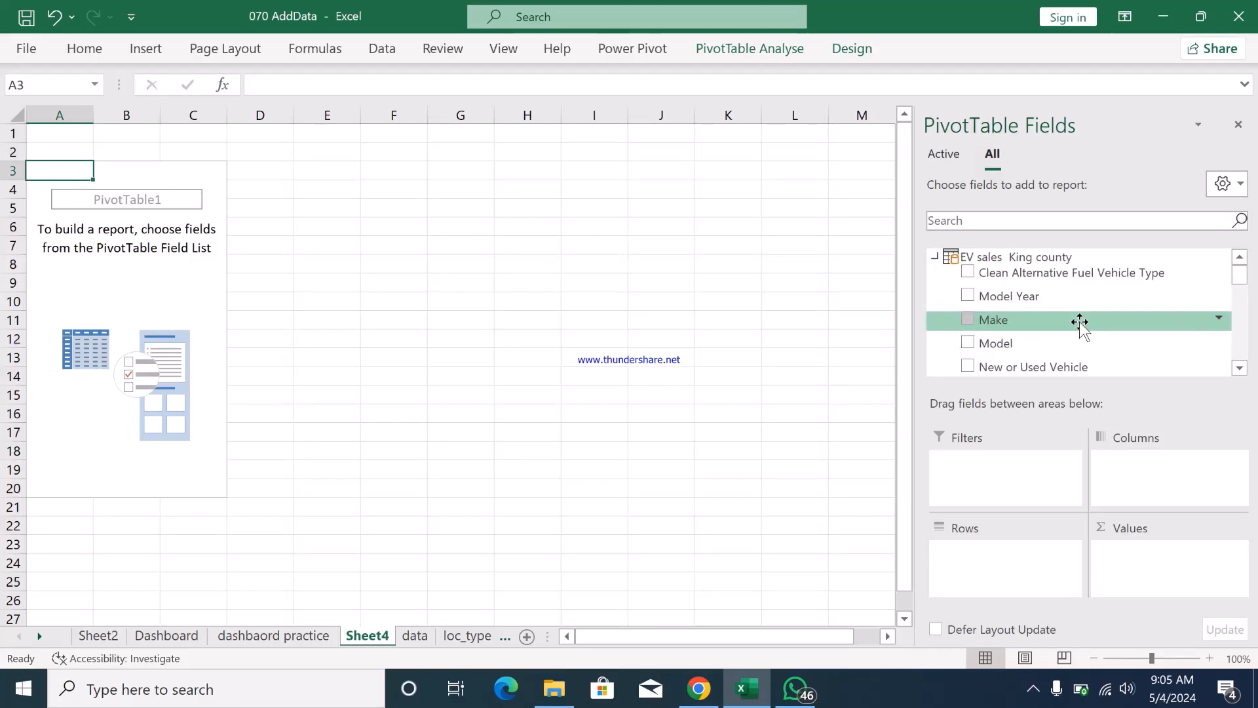
left_click(164, 635)
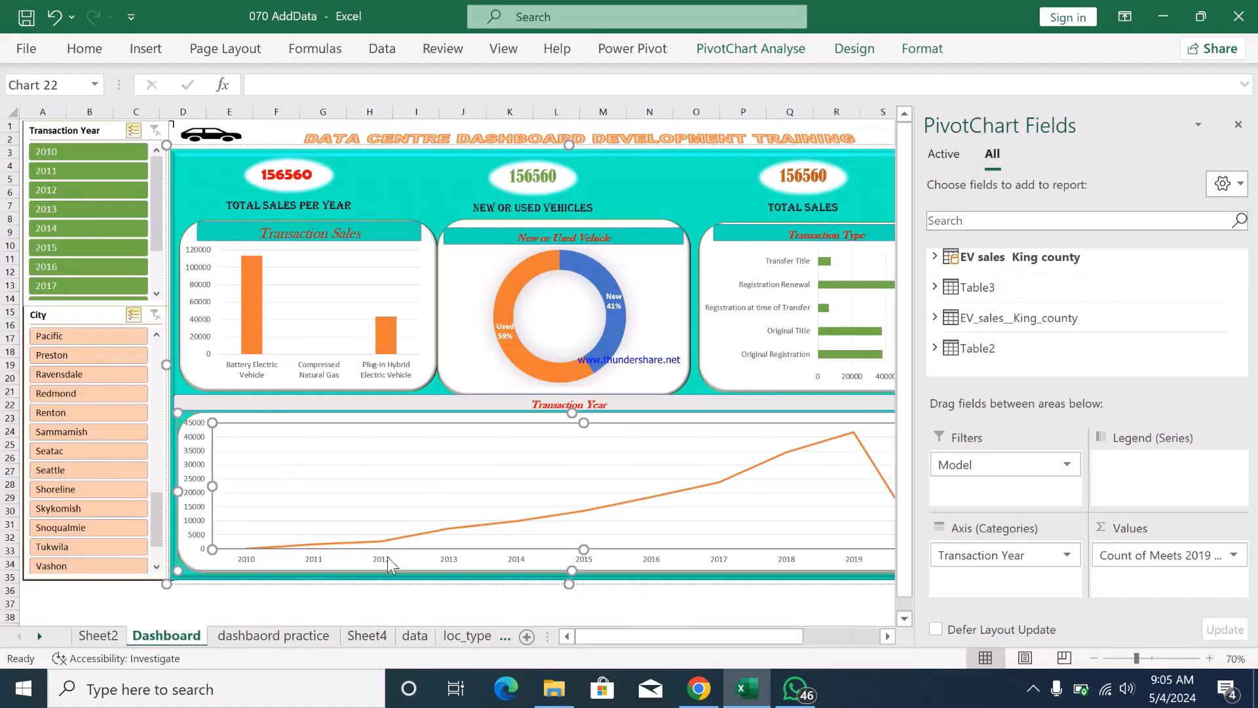
left_click(365, 635)
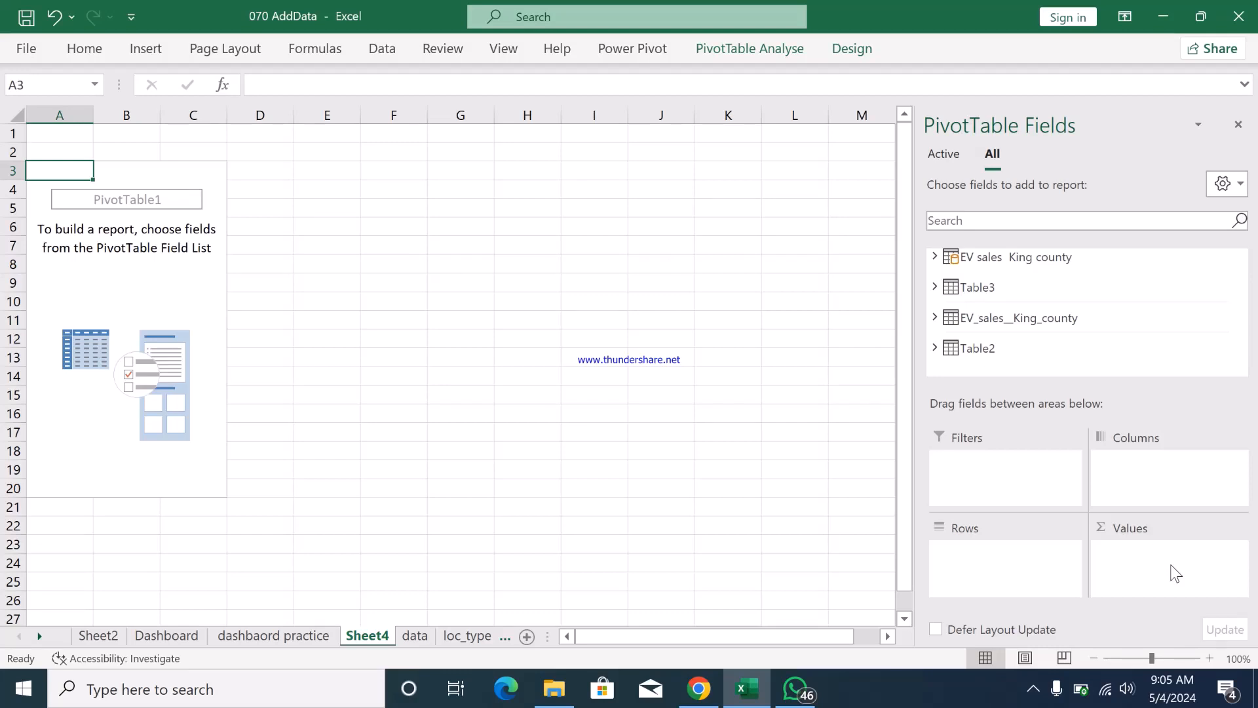
left_click(936, 257)
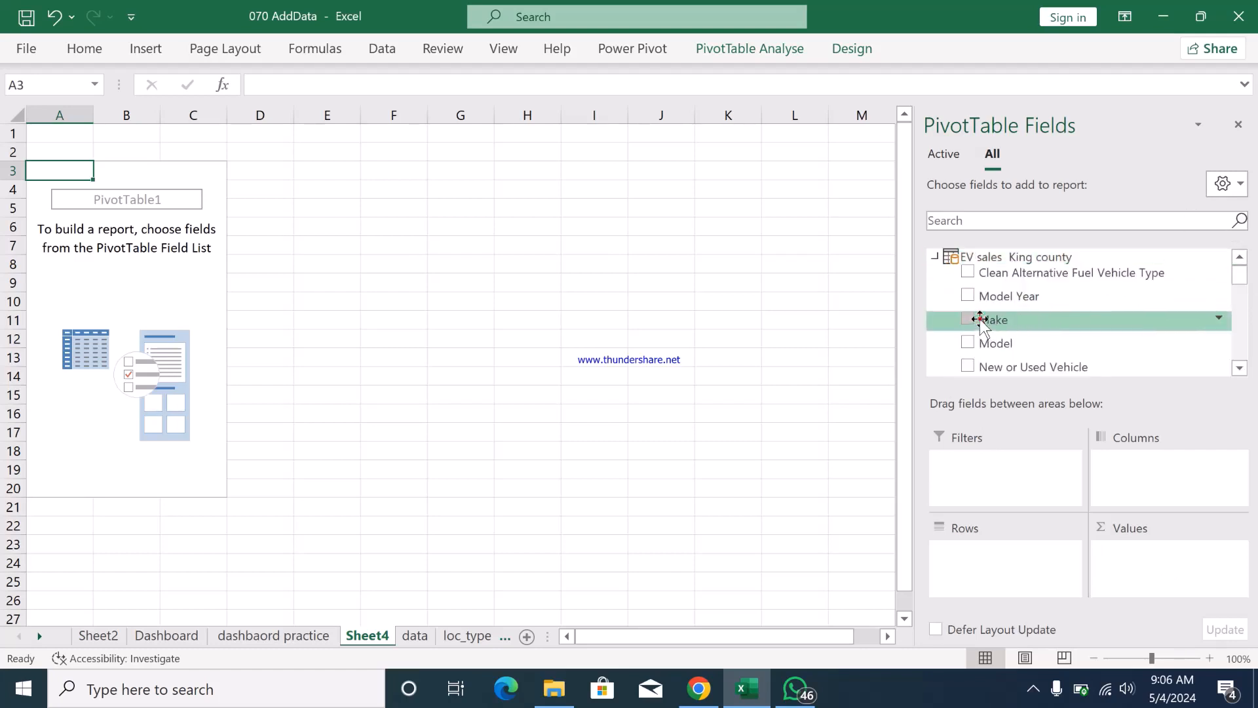
left_click_drag(981, 321, 973, 563)
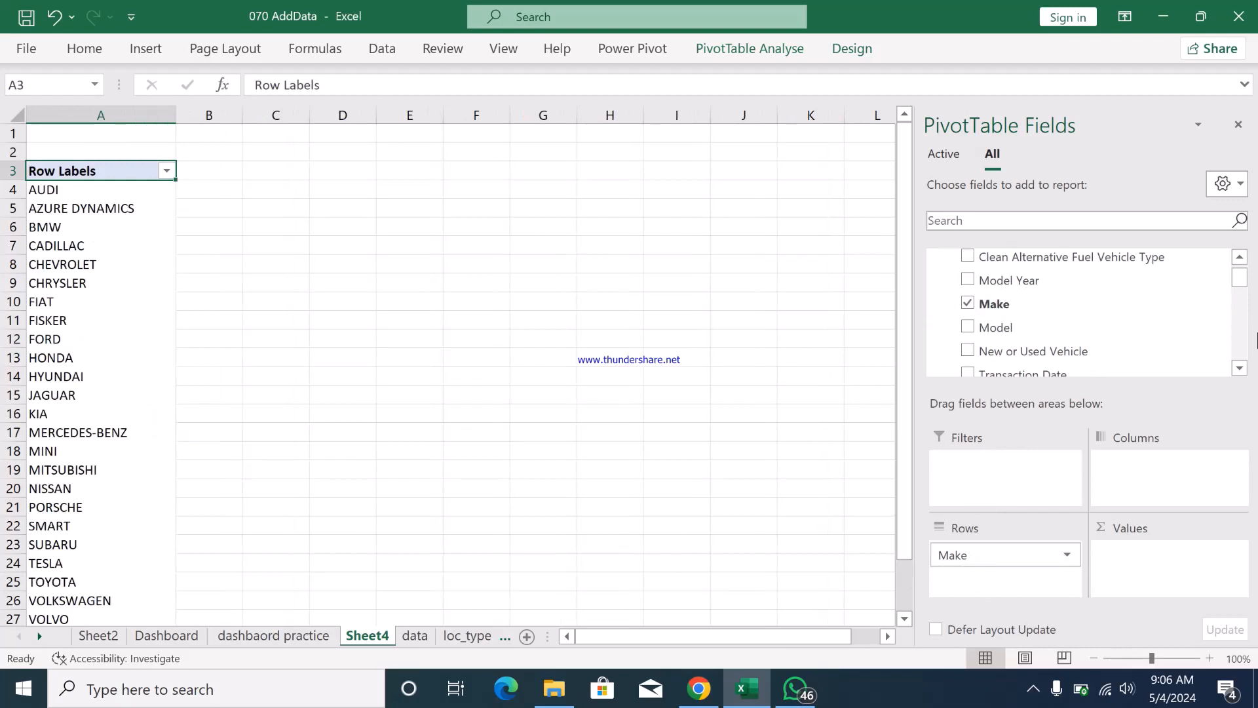
left_click_drag(1240, 282, 1240, 338)
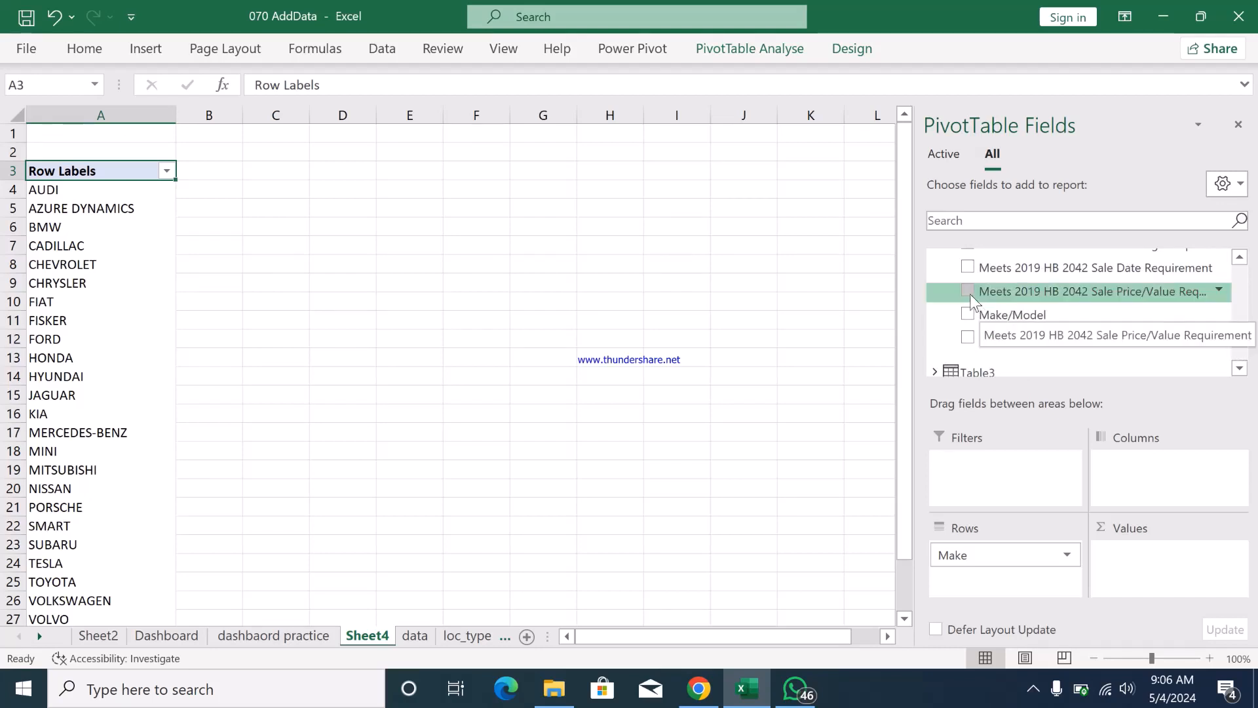
left_click_drag(1105, 291, 1163, 566)
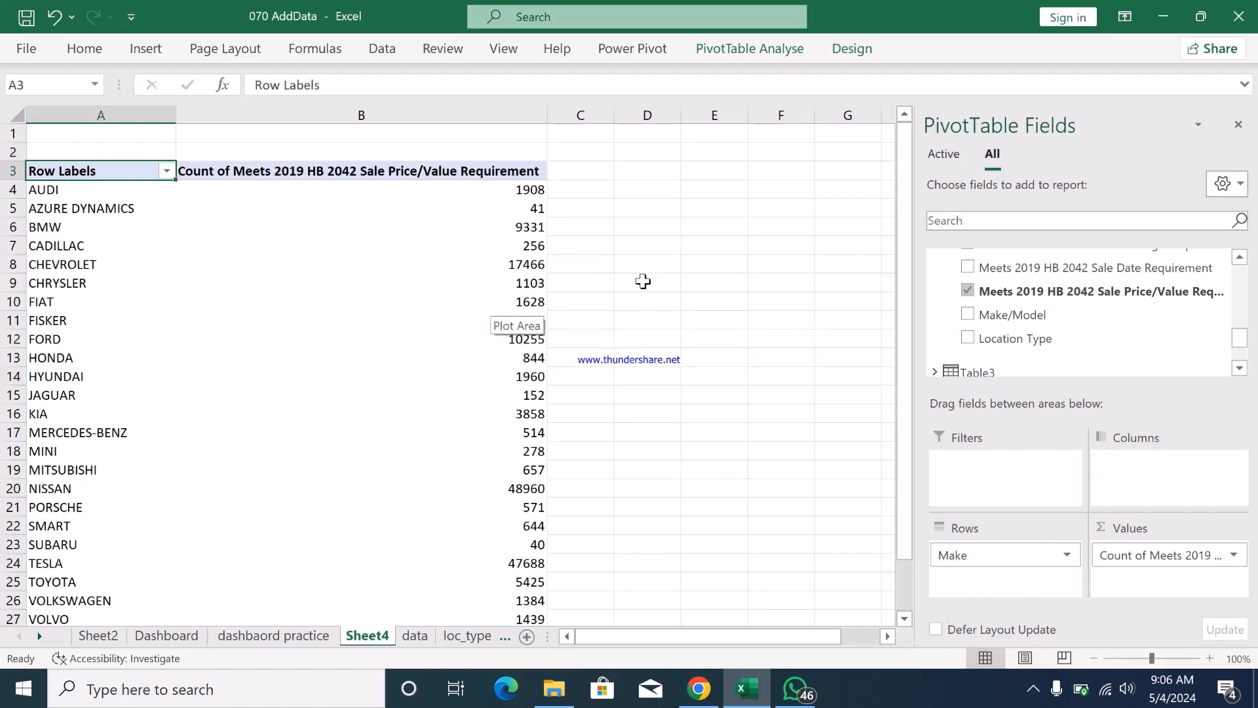
- Insert a Clustered Column PivotChart from the Make PivotTable
left_click(714, 52)
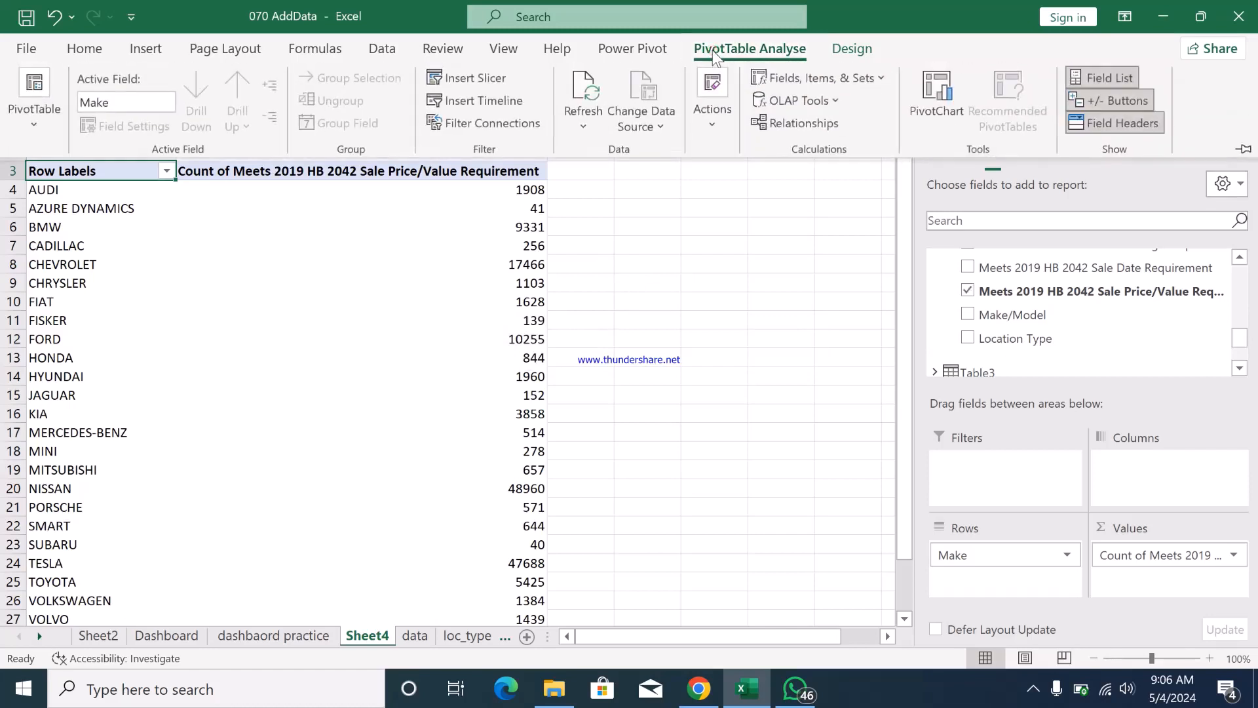
left_click(921, 85)
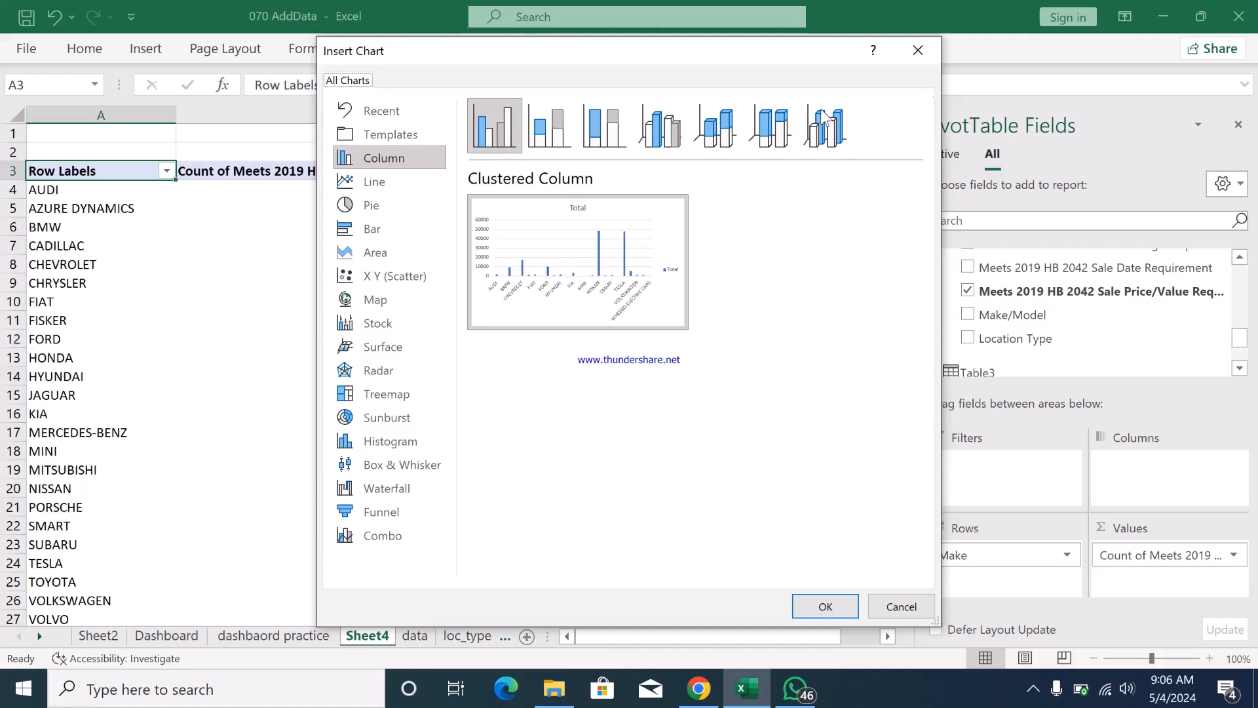
mouse_move(629, 204)
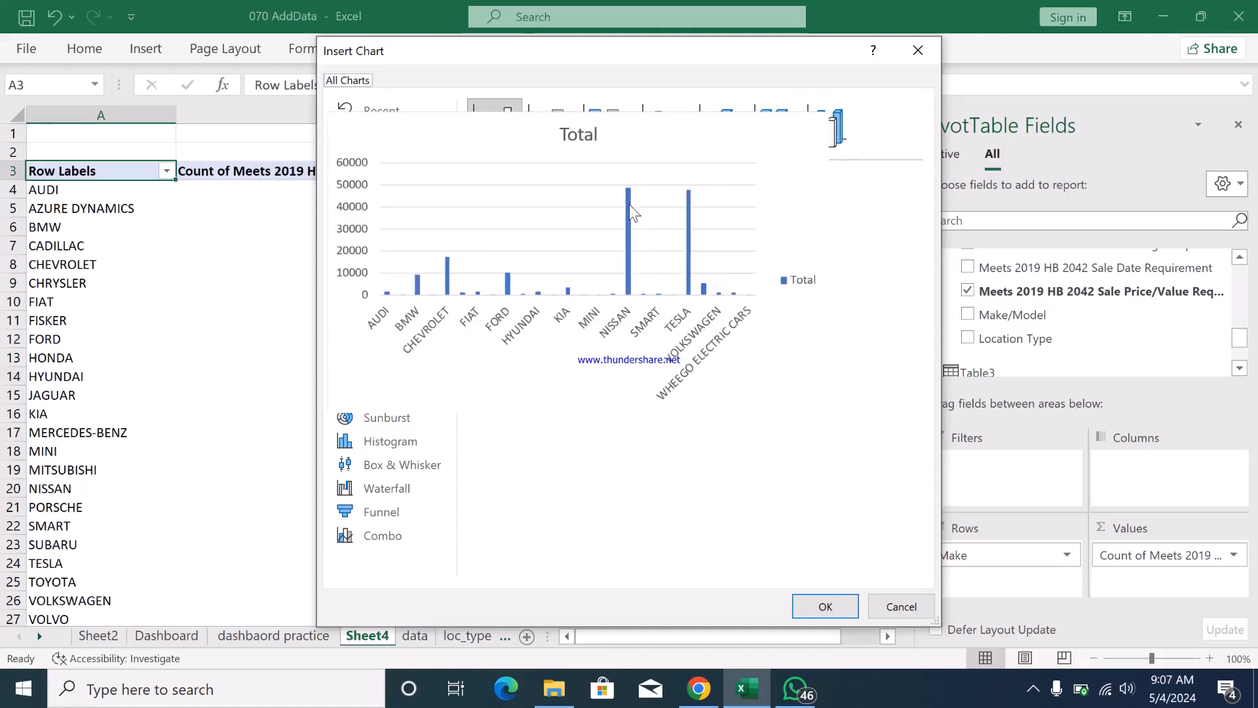
left_click(805, 605)
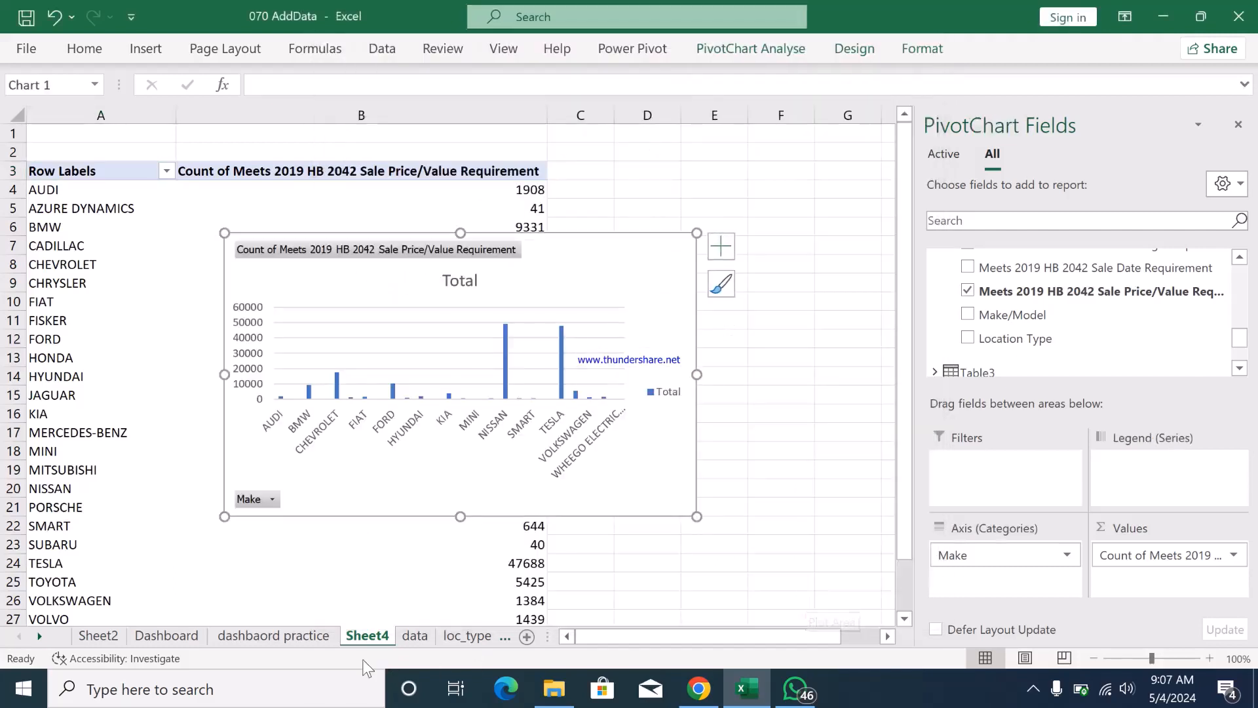
- Recolour the PivotChart on Sheet4 with the fourth Colourful palette, which starts with green
left_click(174, 634)
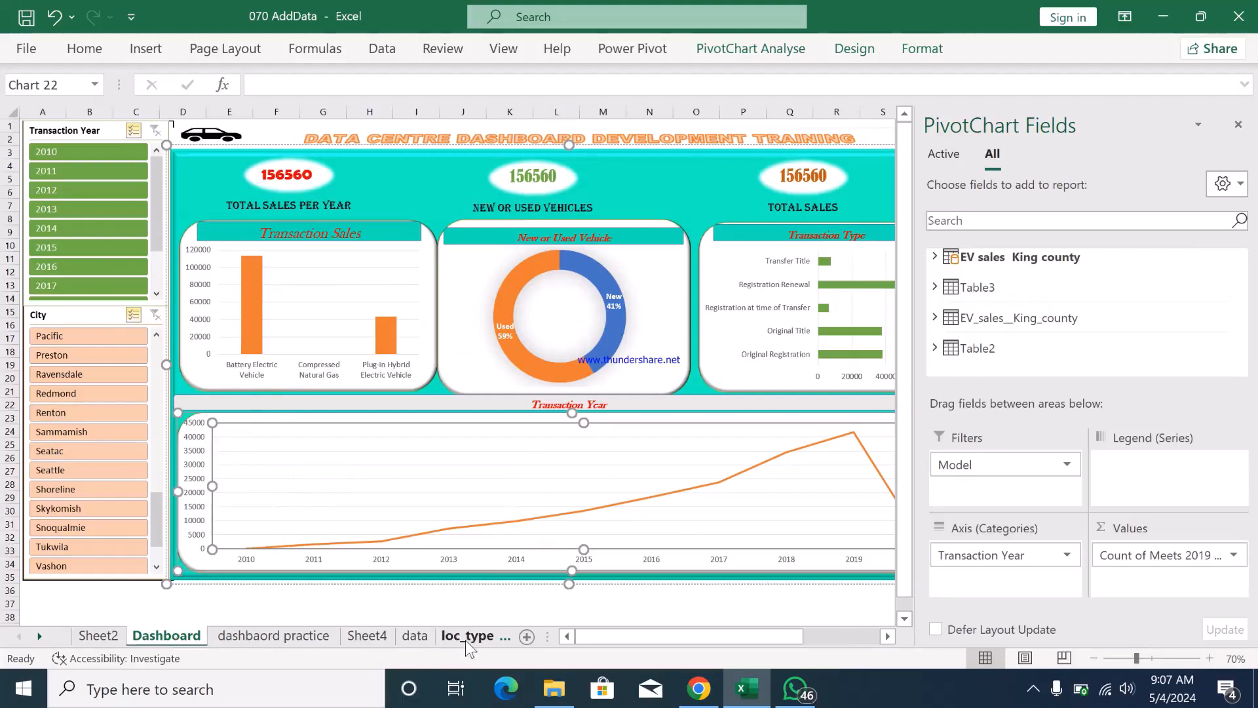
left_click(404, 642)
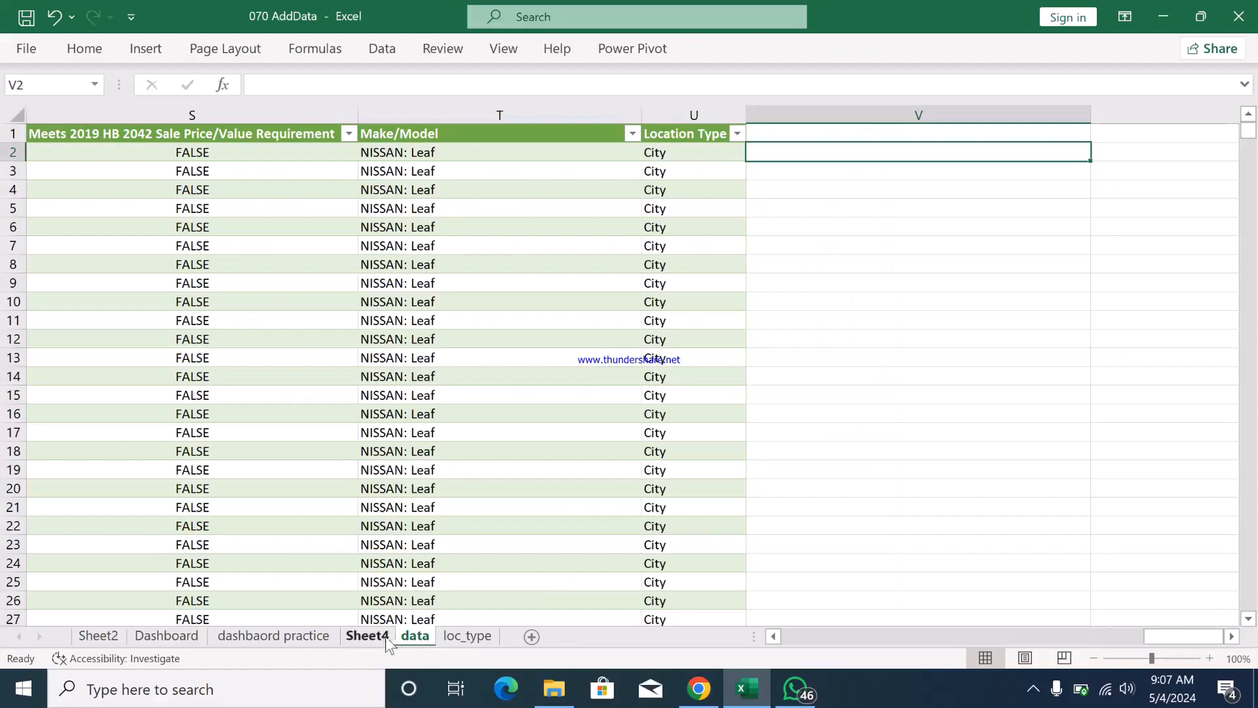
left_click(359, 632)
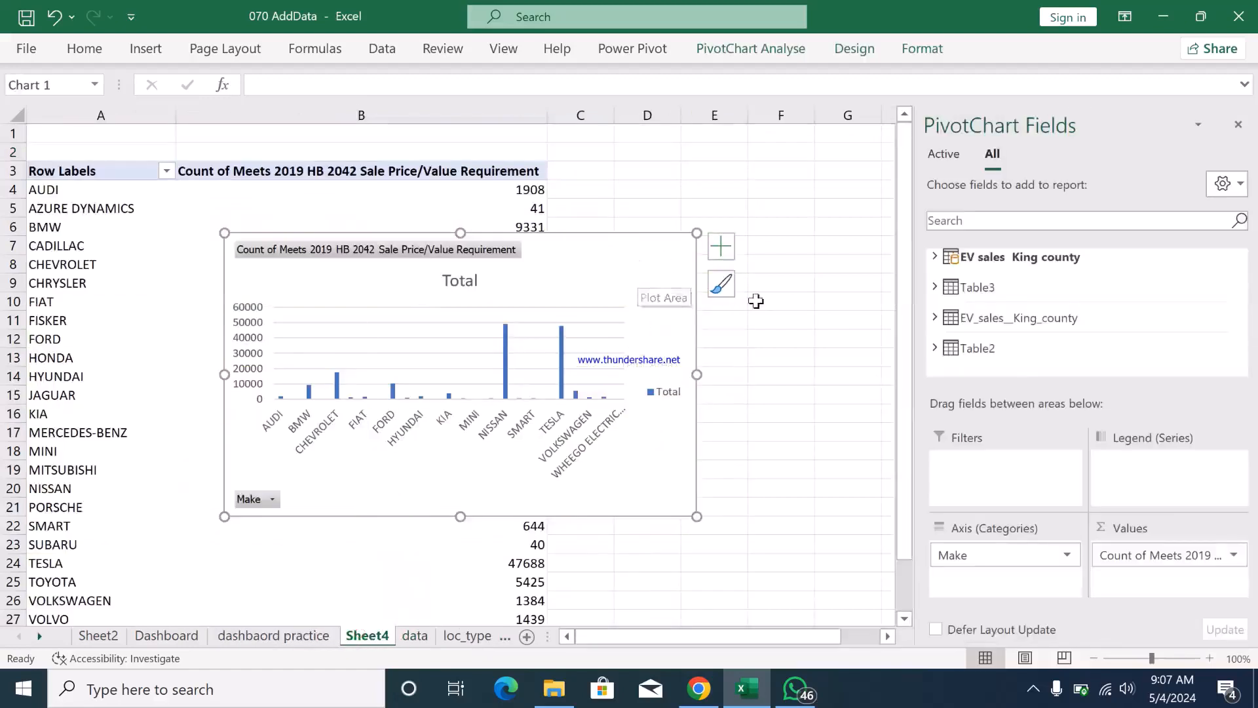
left_click(721, 285)
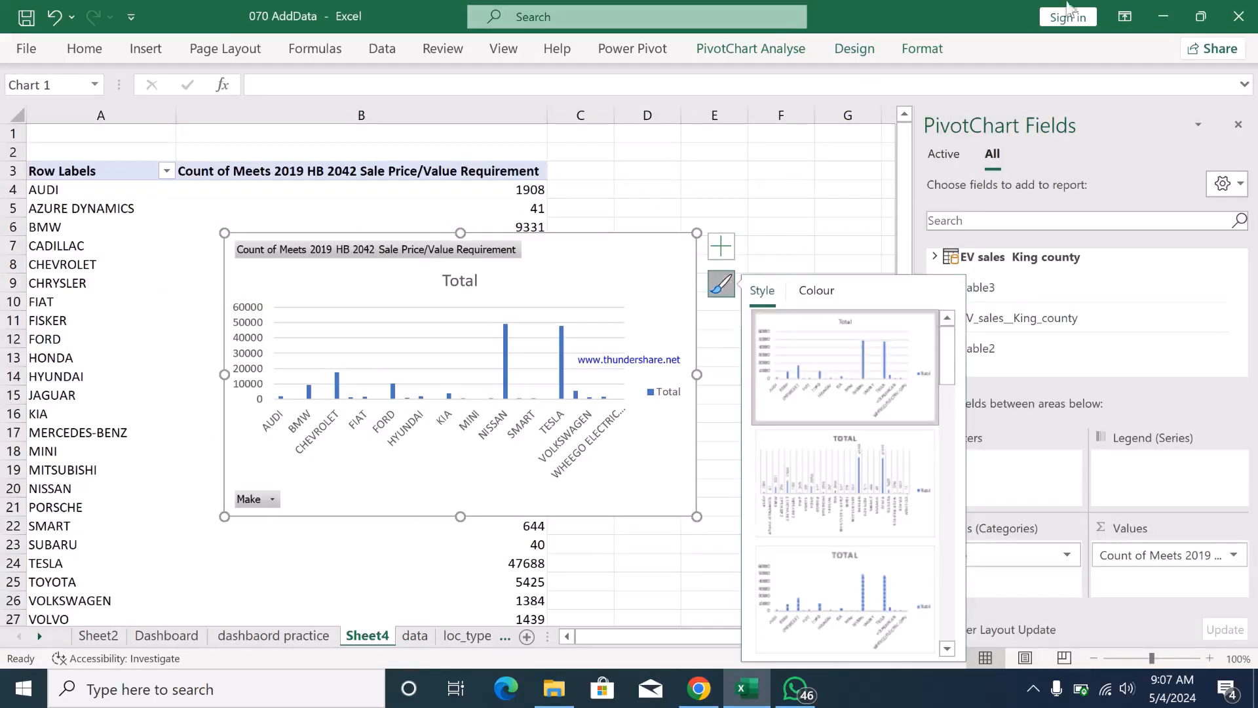
left_click(944, 52)
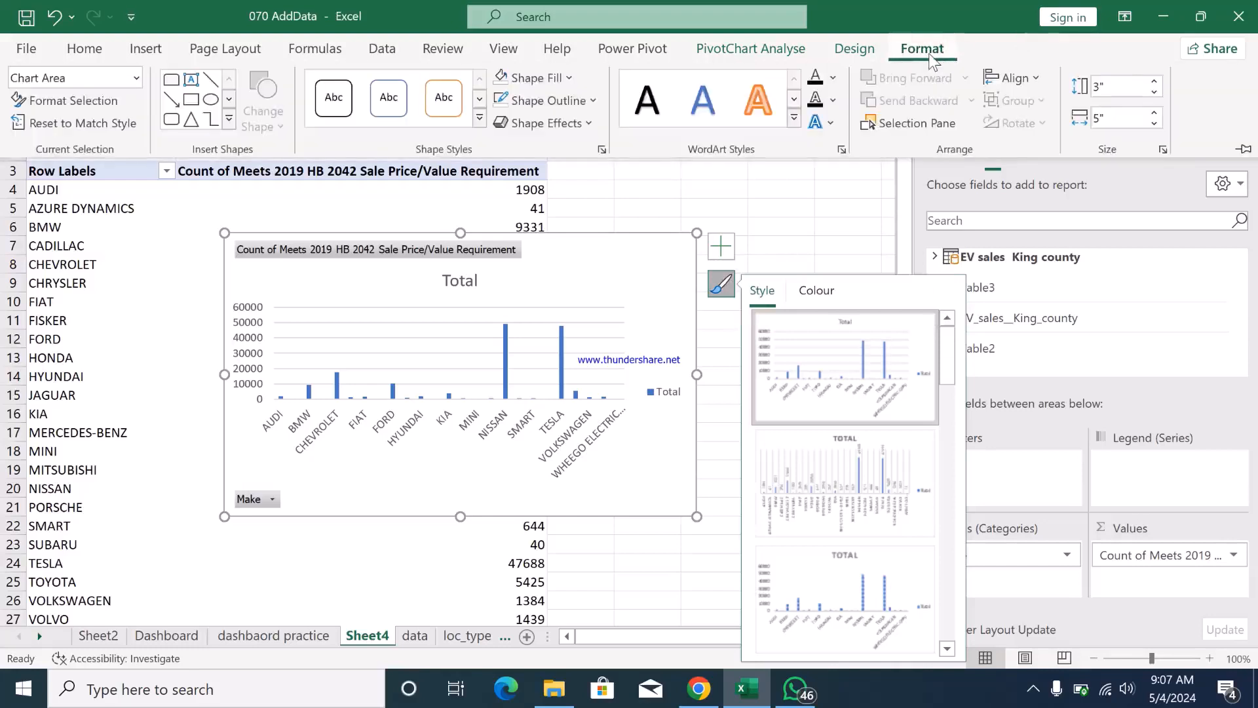
left_click(872, 50)
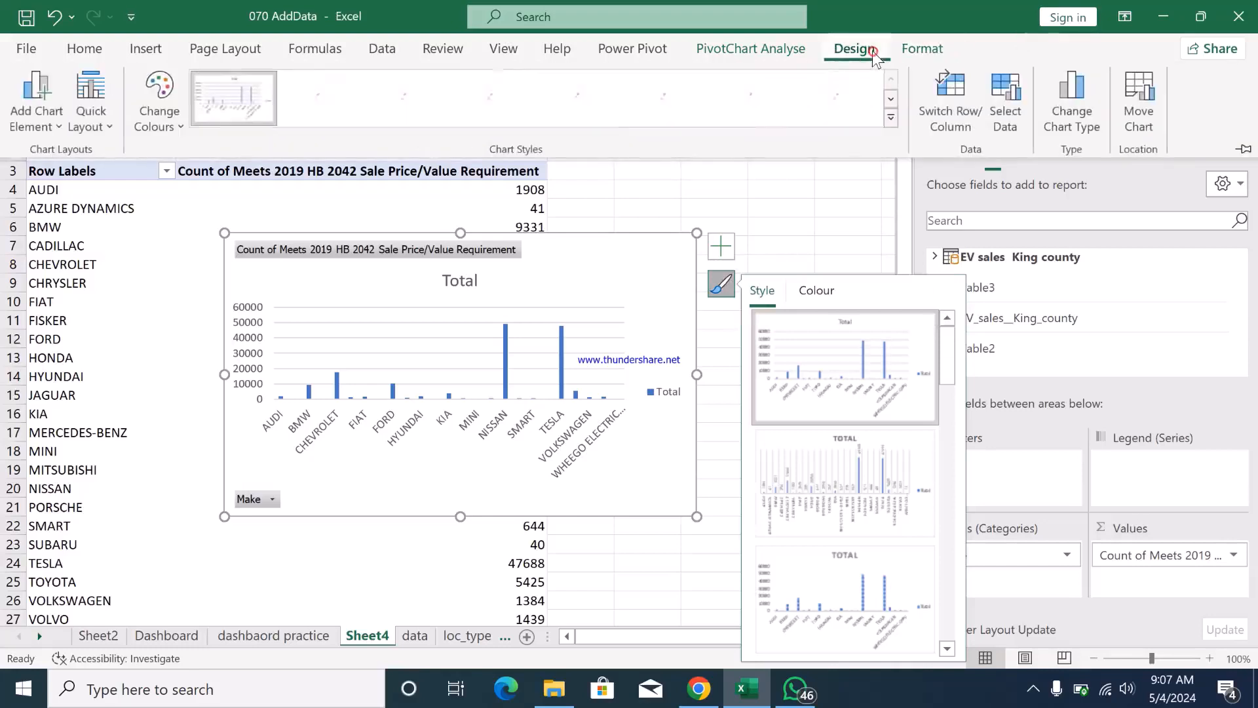
left_click(174, 125)
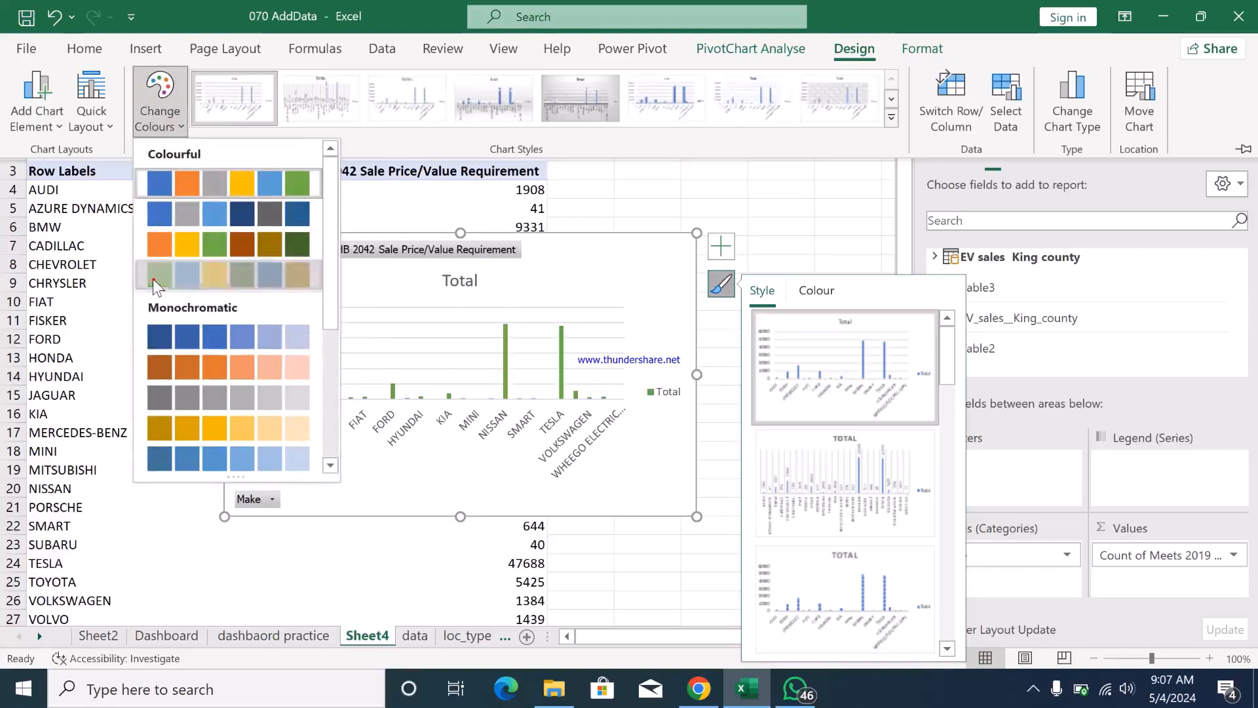
left_click(154, 280)
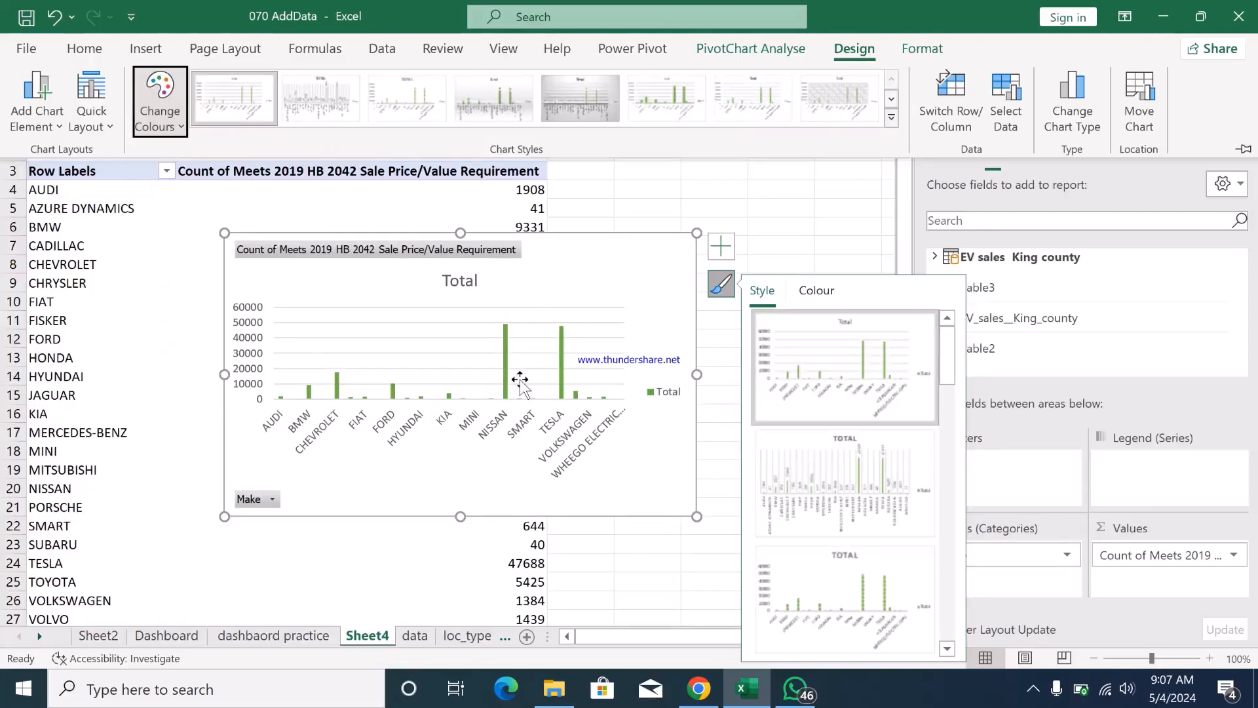
- Strip the value field buttons, the Total title and the legend from the PivotChart
right_click(481, 249)
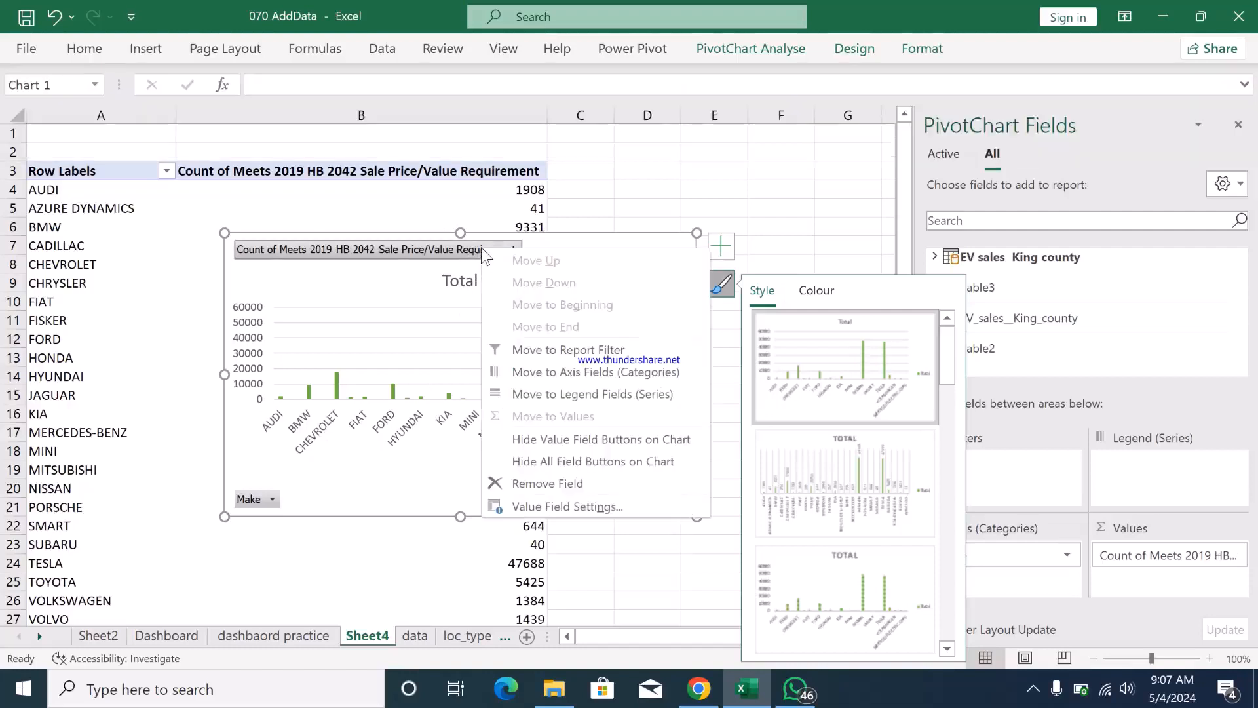
left_click(586, 439)
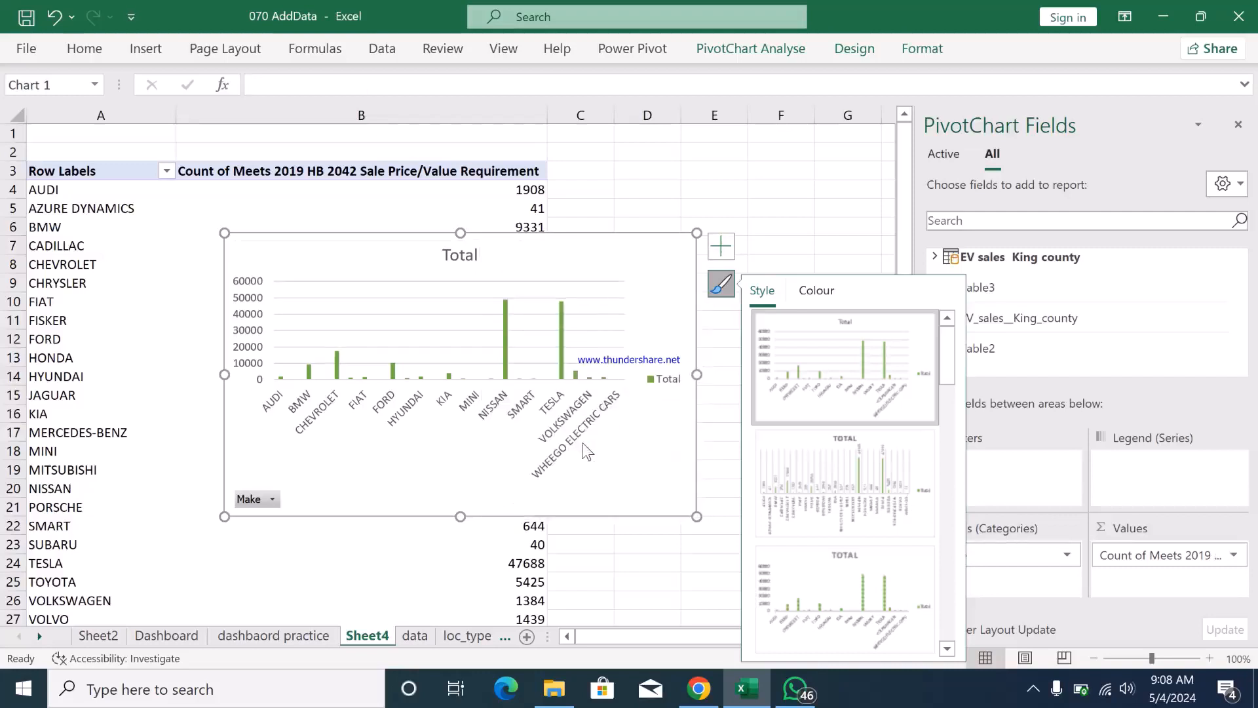
left_click(452, 254)
key("Delete")
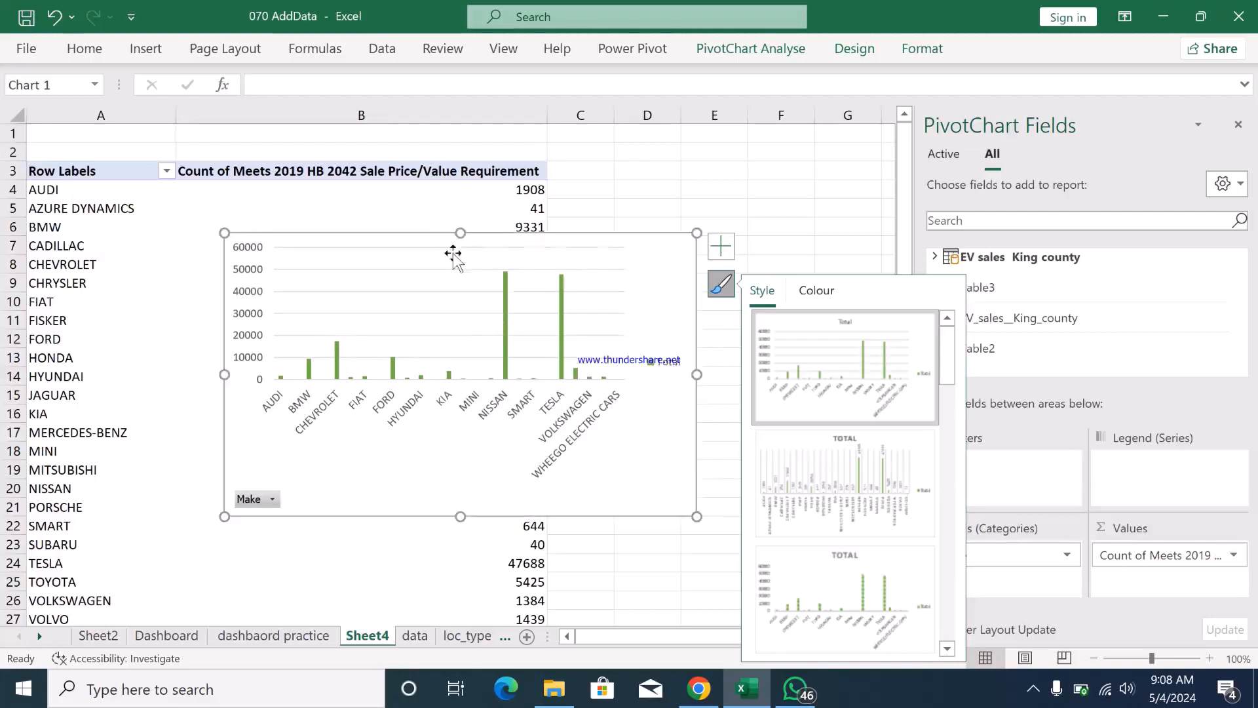
left_click(666, 366)
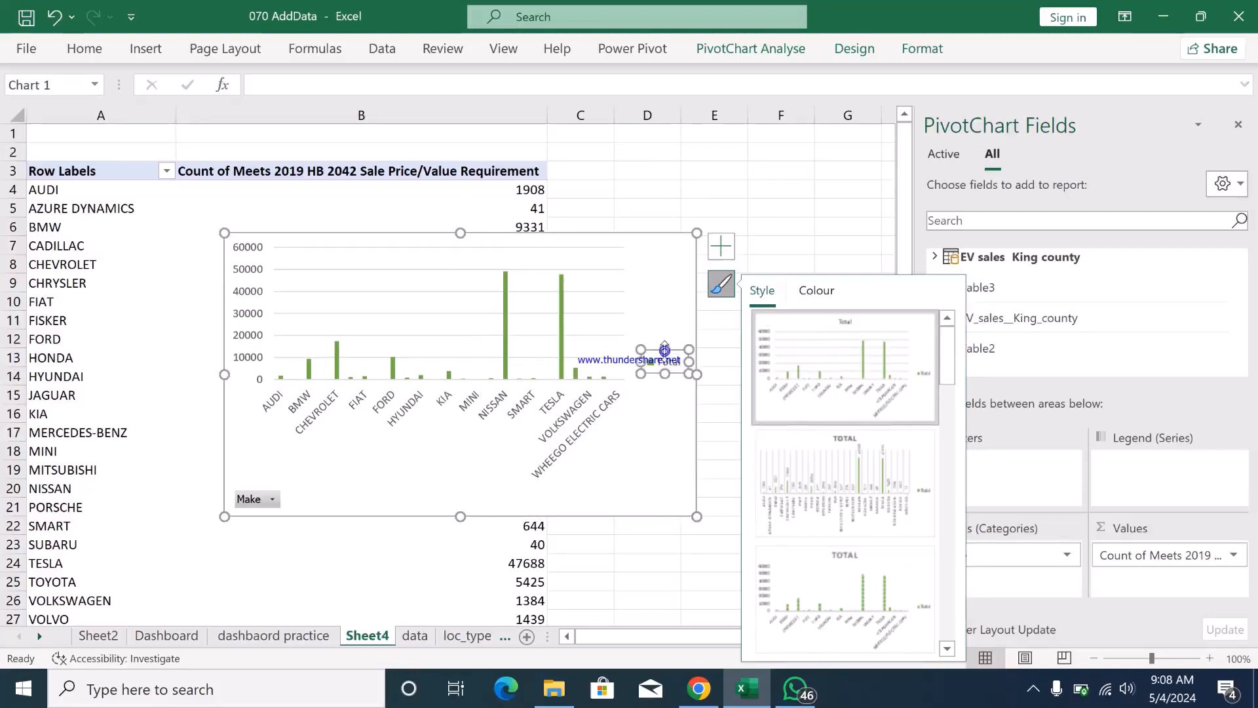
key("Delete")
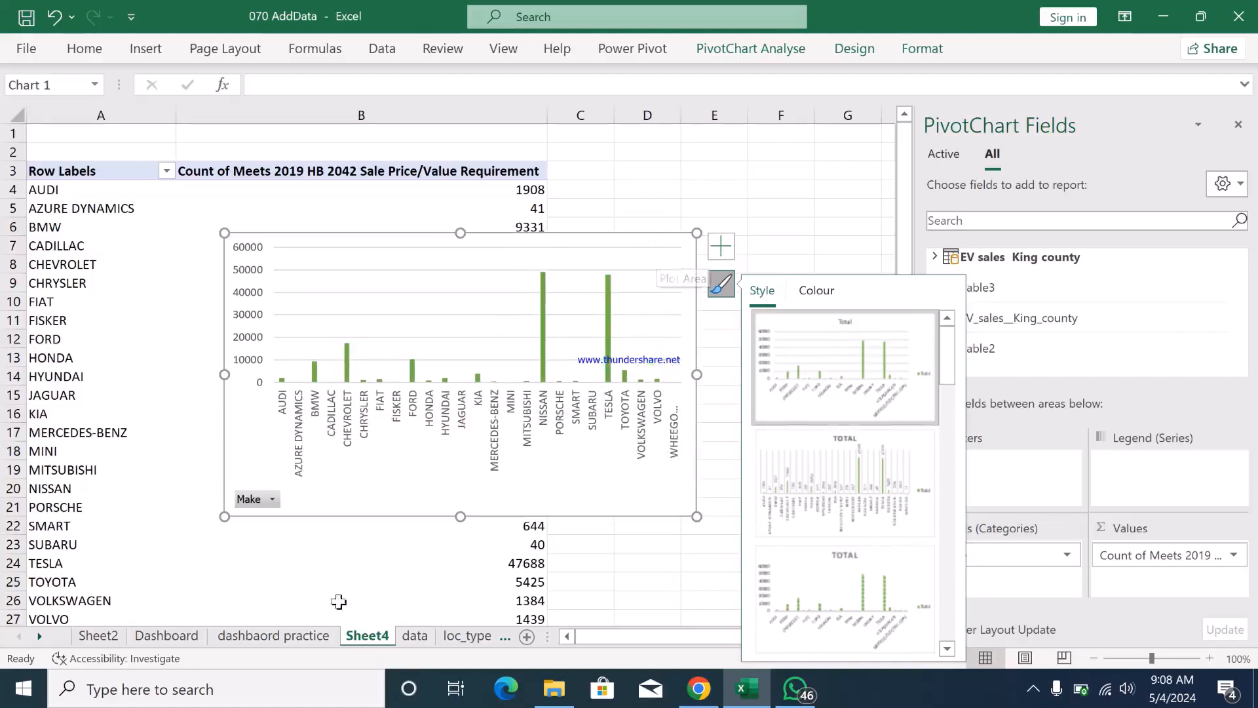
- Paste a copy of the Make PivotChart over the Transaction Sales card on the dashbaord practice sheet
left_click(305, 637)
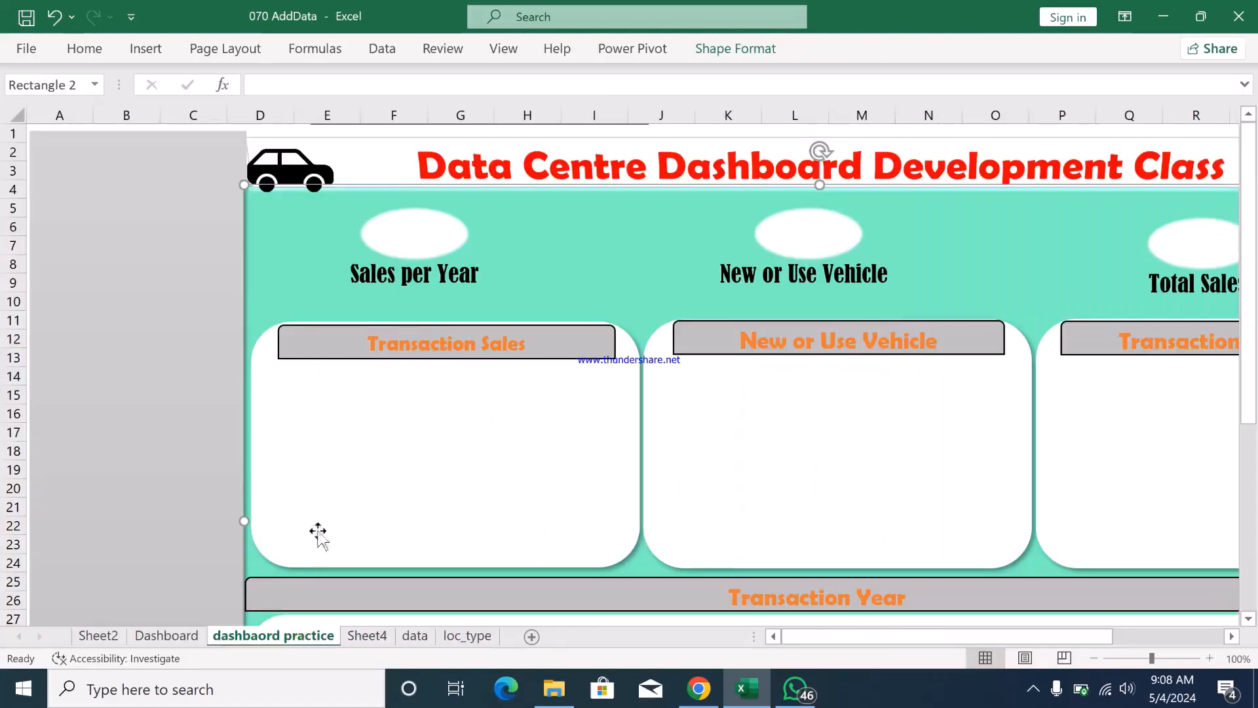
left_click(309, 455)
right_click(310, 455)
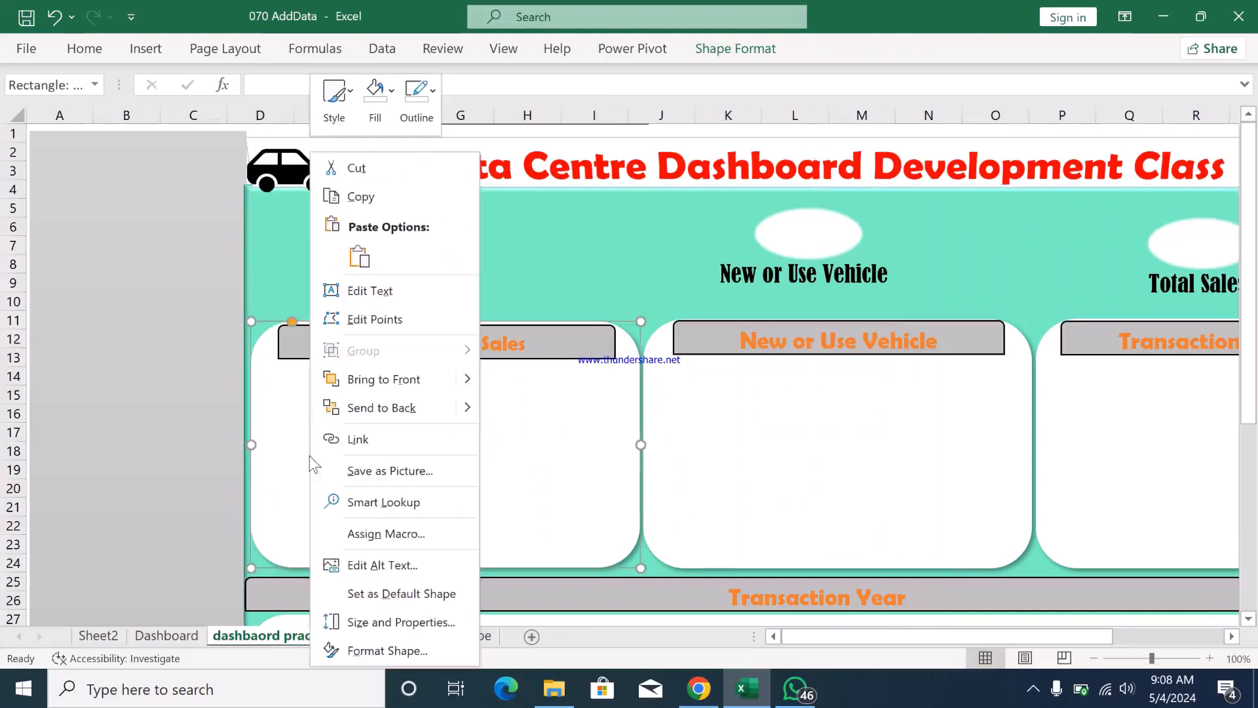
left_click(357, 256)
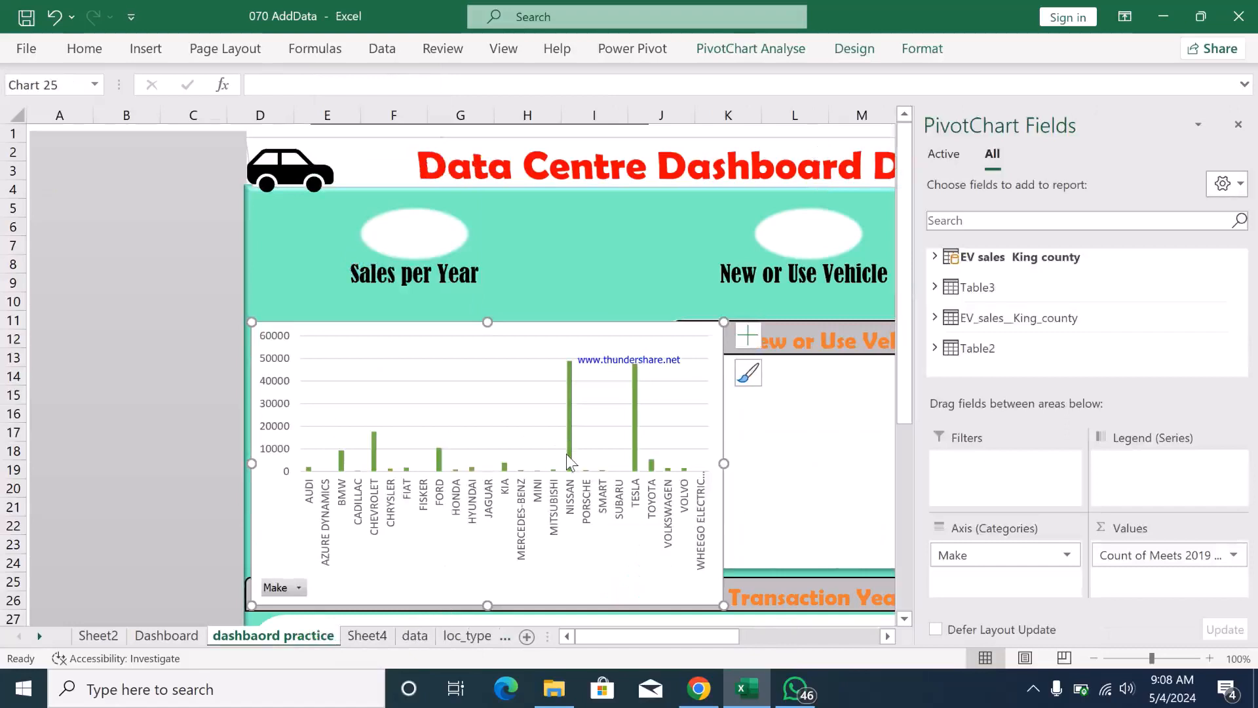
- Shrink the pasted Make chart on the dashbaord practice sheet to about 2.38" high by 4.43" wide
mouse_move(566, 454)
left_click_drag(724, 605, 667, 545)
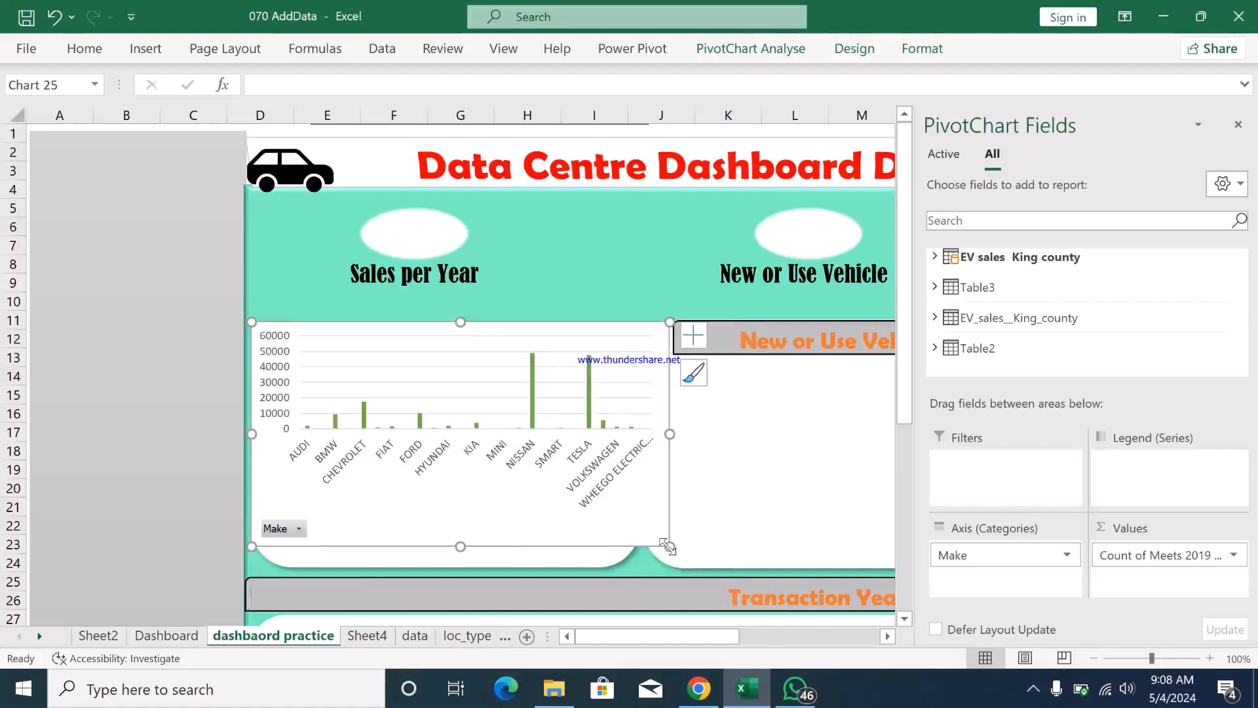
left_click(635, 509)
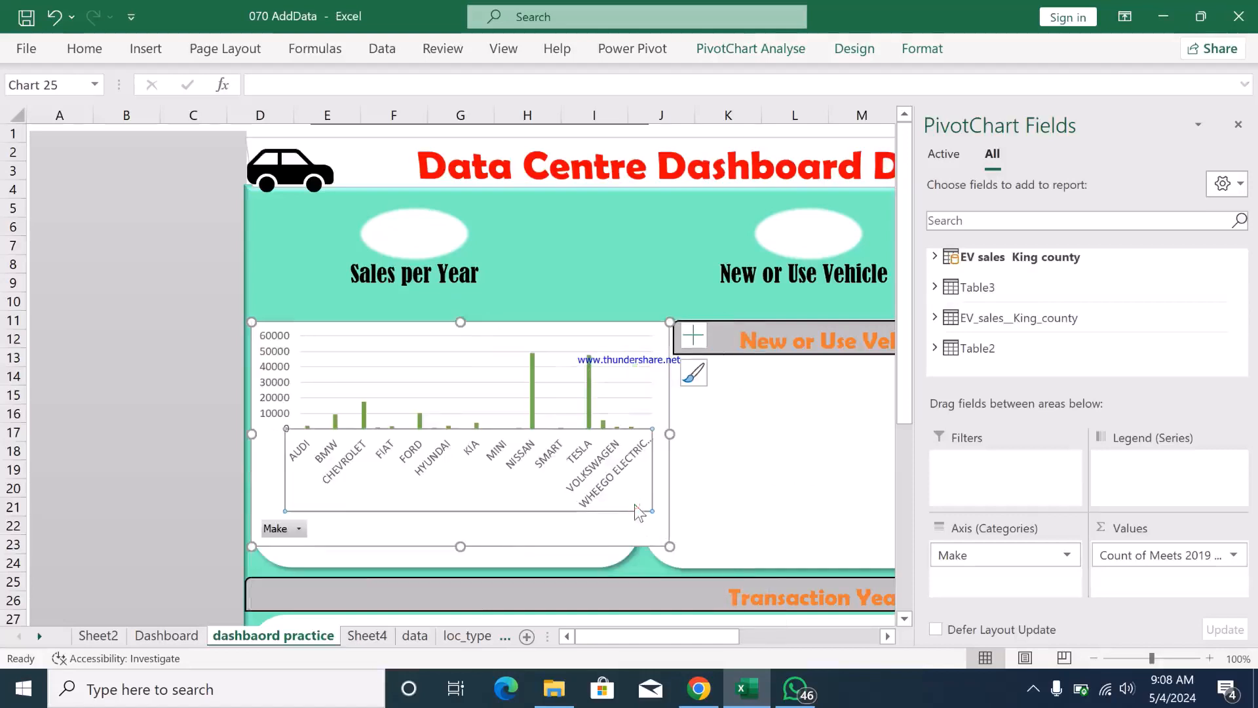
- Remove the outline and the fill from the Make chart's chart area
left_click(635, 528)
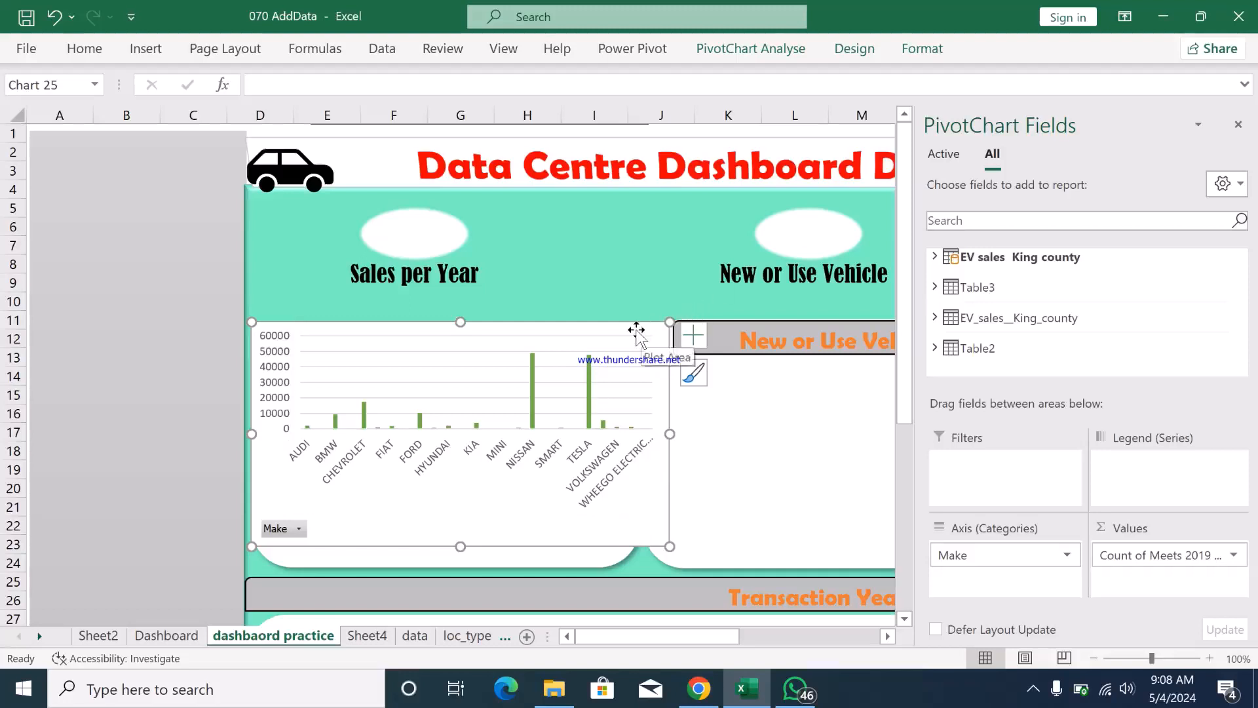
left_click(930, 52)
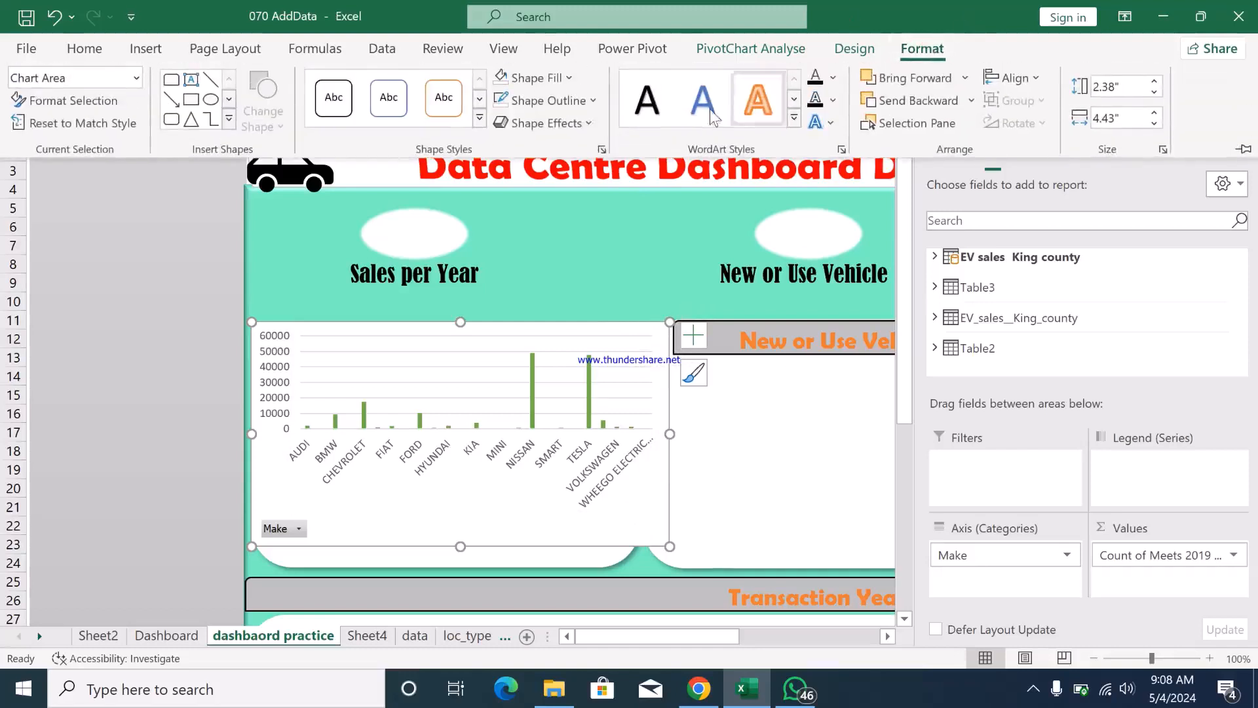
left_click(590, 100)
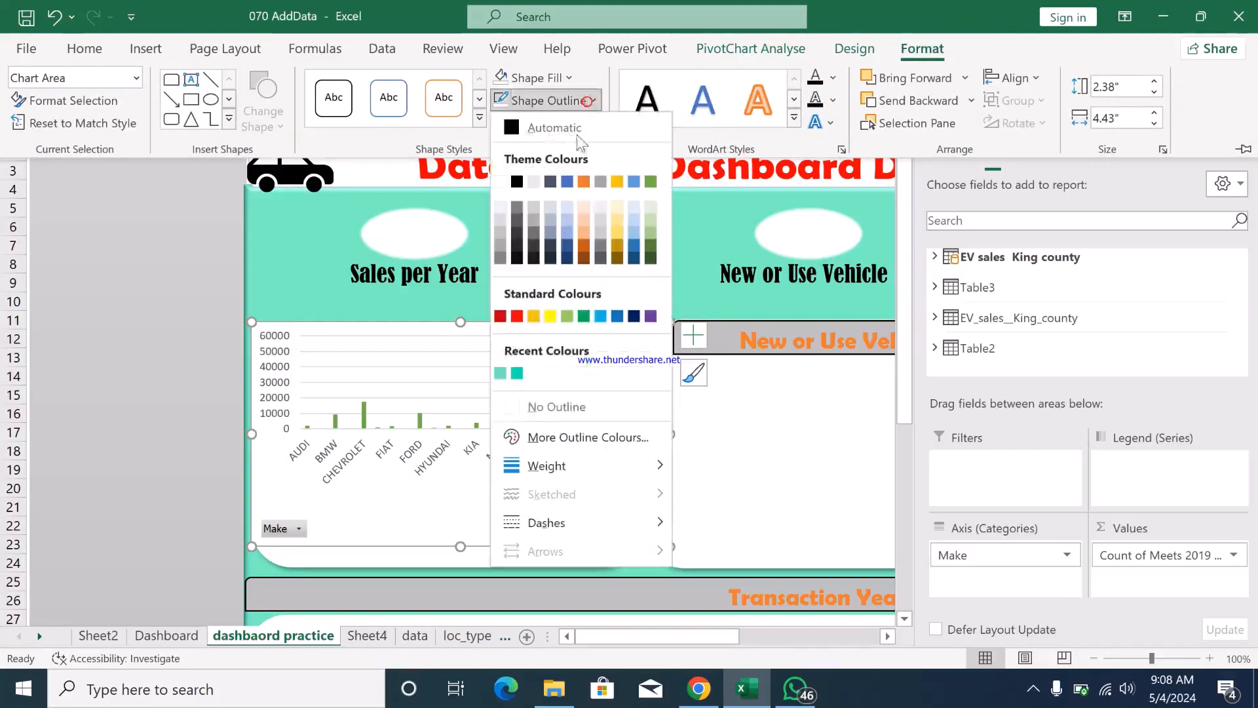
left_click(534, 404)
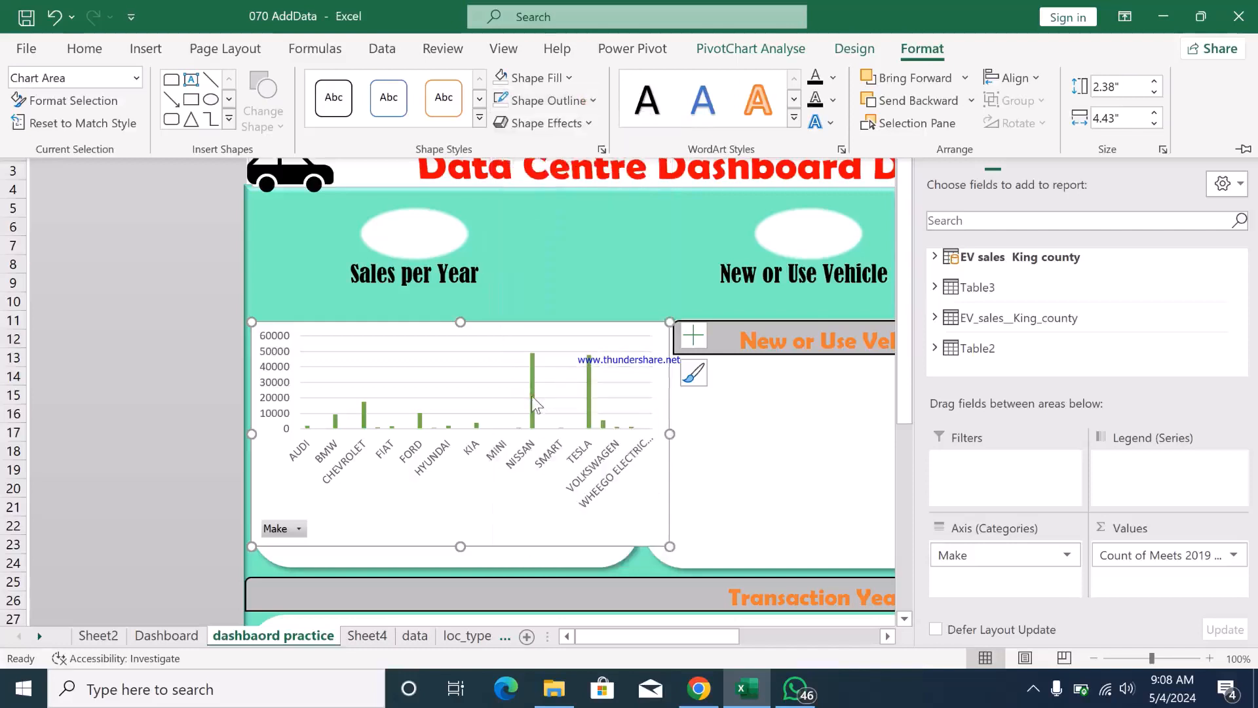
left_click(568, 78)
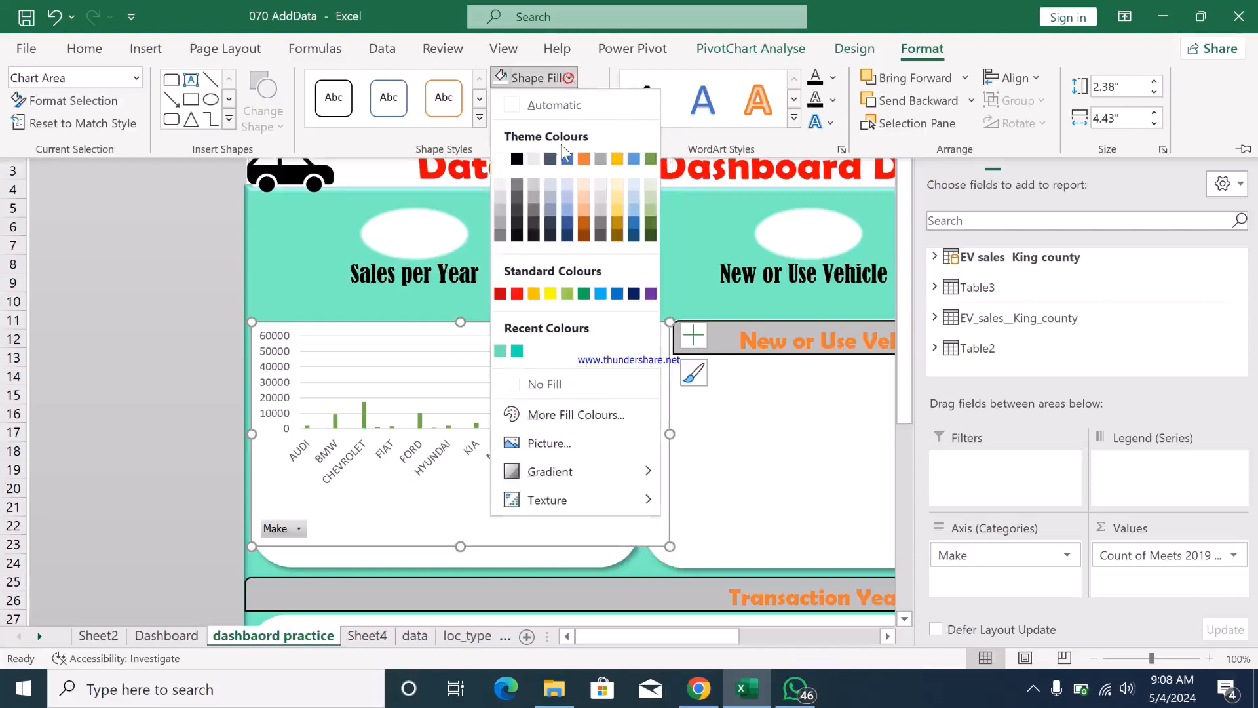
left_click(536, 386)
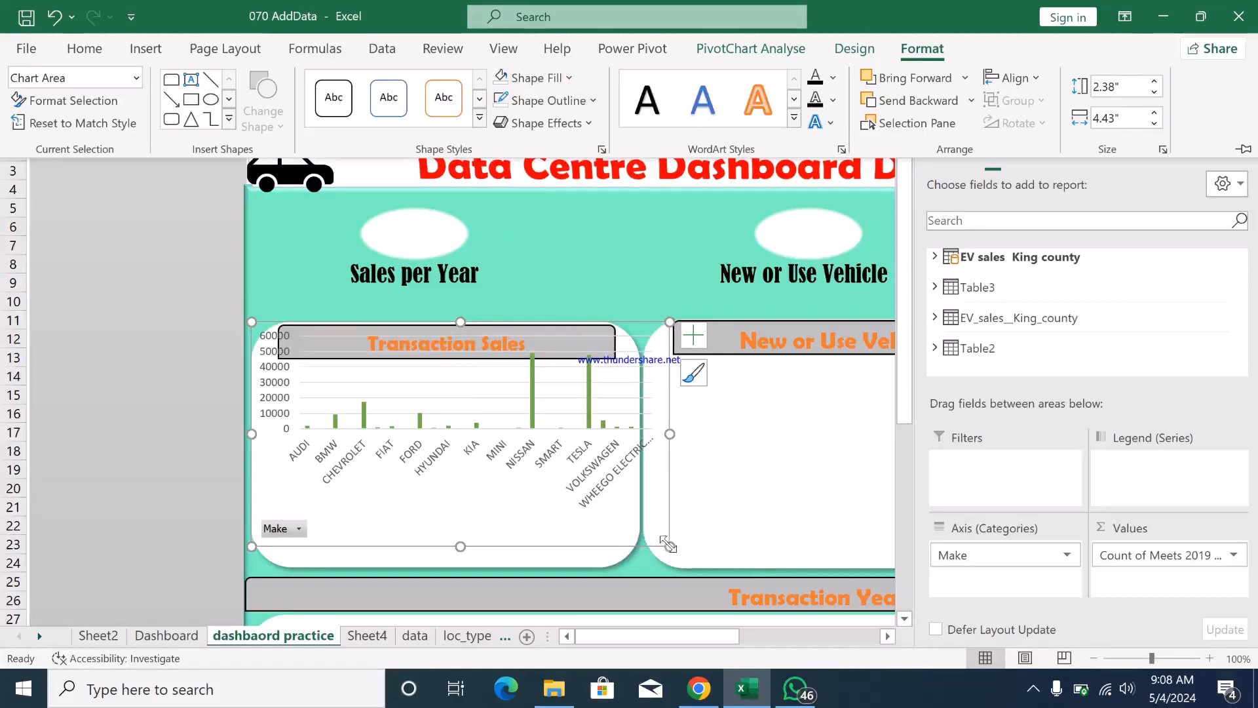
- Narrow the Make chart to the Transaction Sales card's width and extend it down to the card's lower edge
left_click(669, 544)
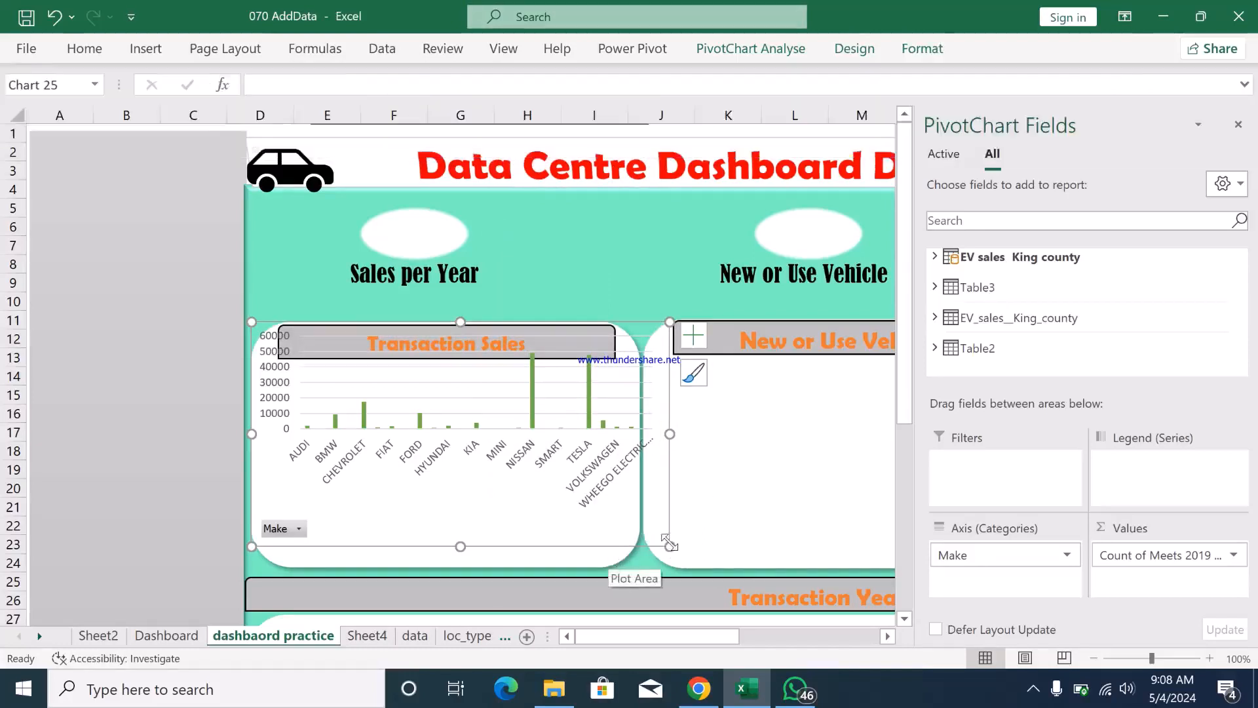
left_click_drag(669, 544, 631, 546)
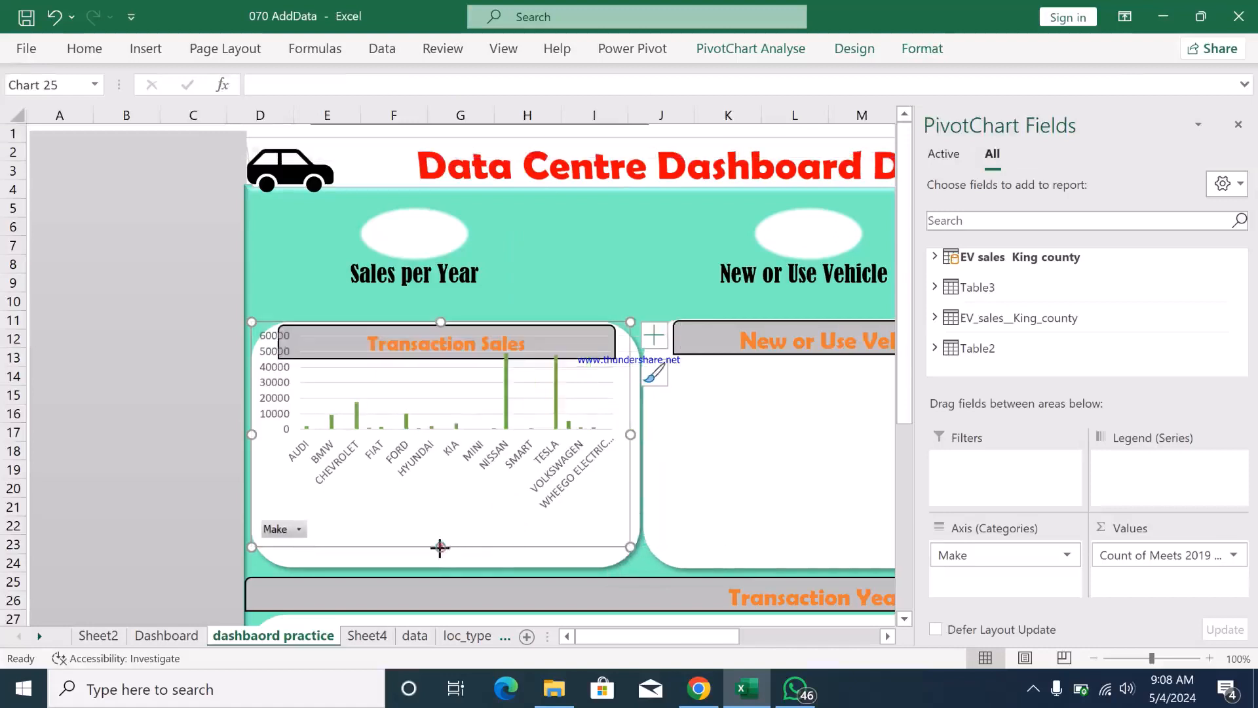
left_click_drag(439, 547, 440, 566)
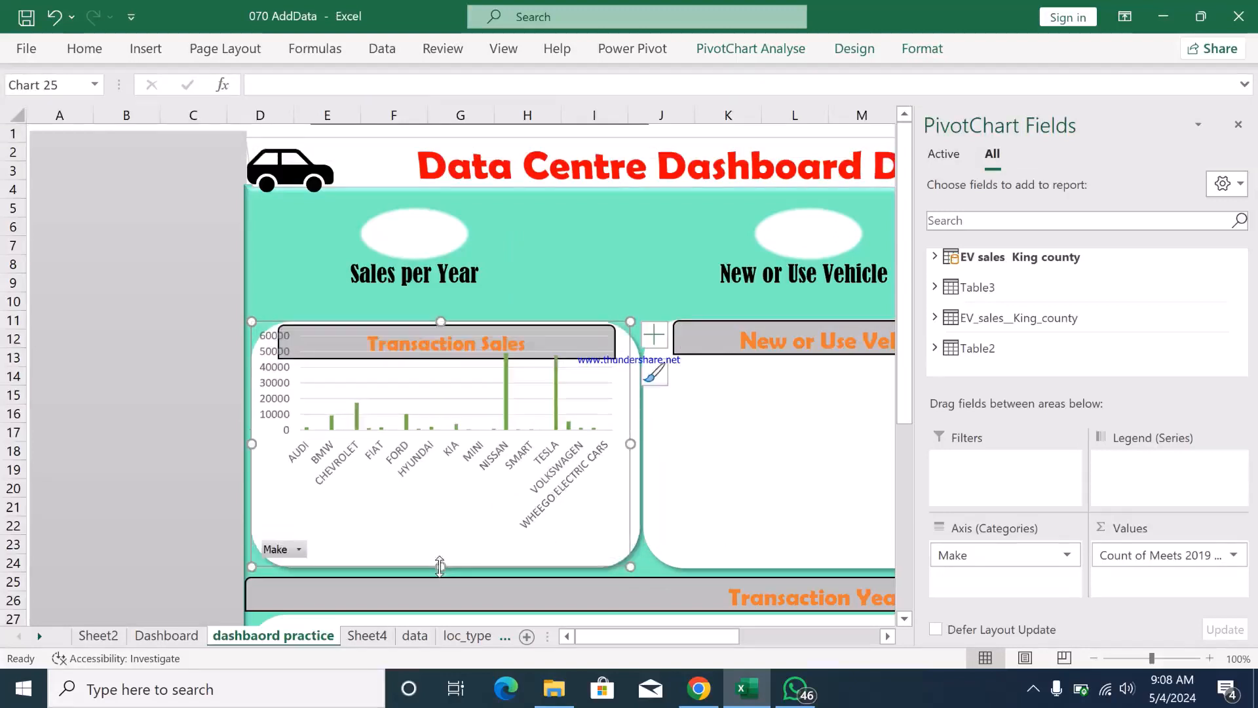
- Hide the Make chart's axis field buttons and fit the chart beneath the Transaction Sales heading, slightly widened
right_click(286, 555)
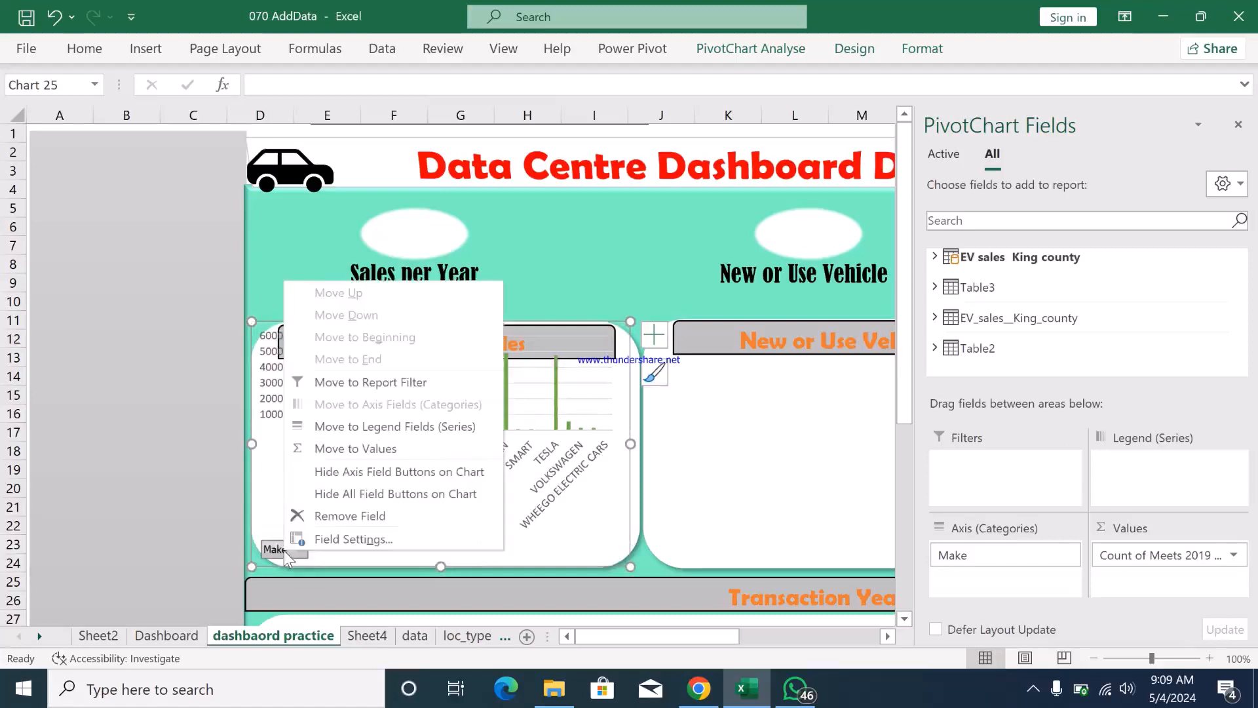
left_click(339, 472)
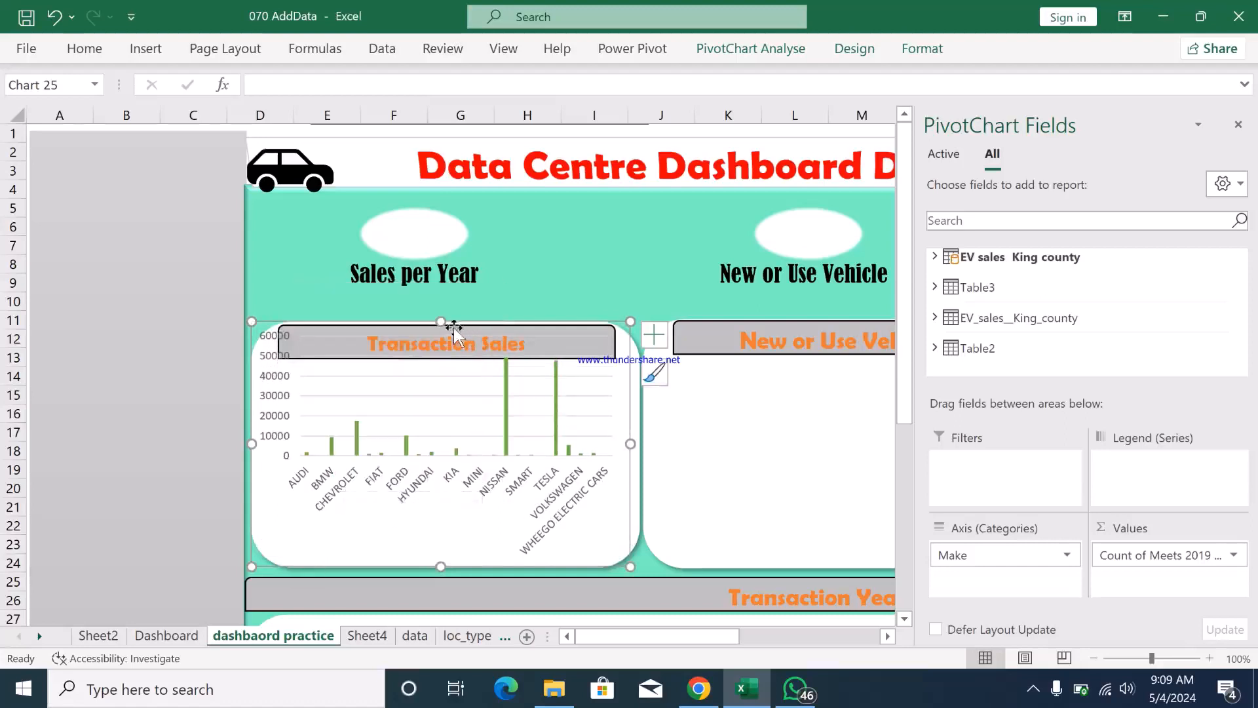
left_click_drag(439, 322, 439, 356)
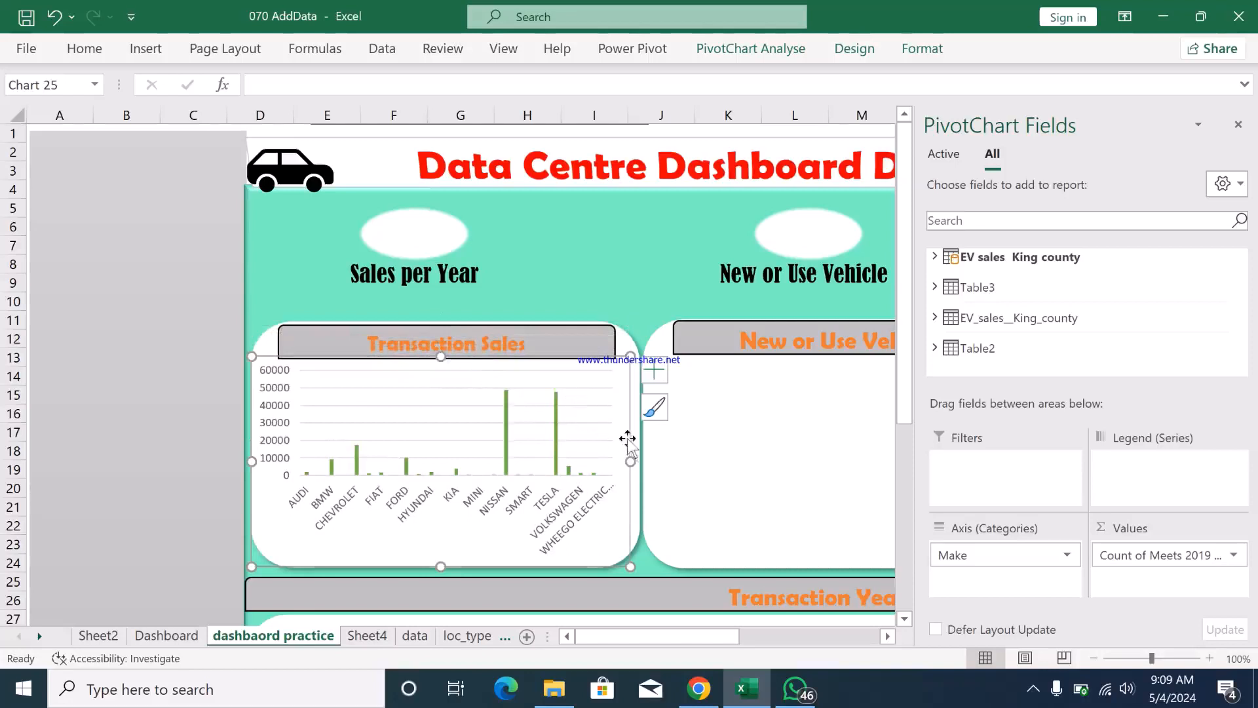
mouse_move(629, 460)
left_mouse_down()
mouse_move(664, 460)
mouse_move(634, 462)
left_mouse_up()
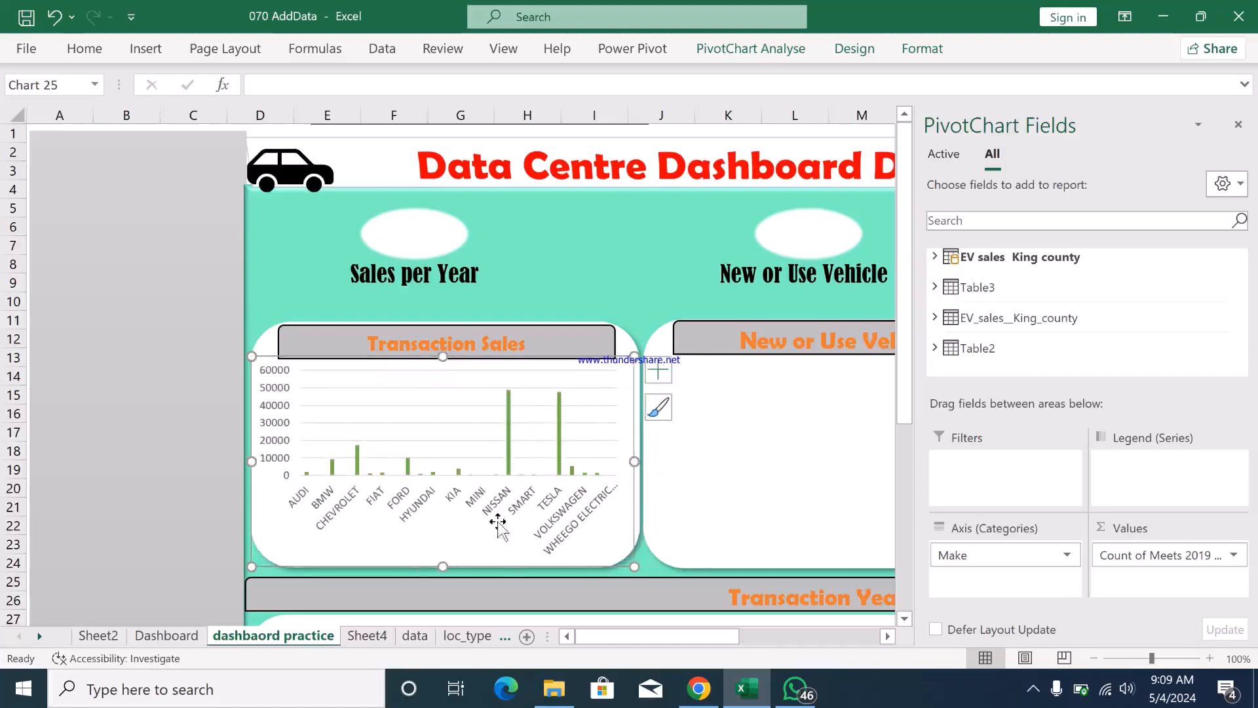
- Paste a copy of the Make PivotTable at cell A31 on Sheet4
left_click(782, 471)
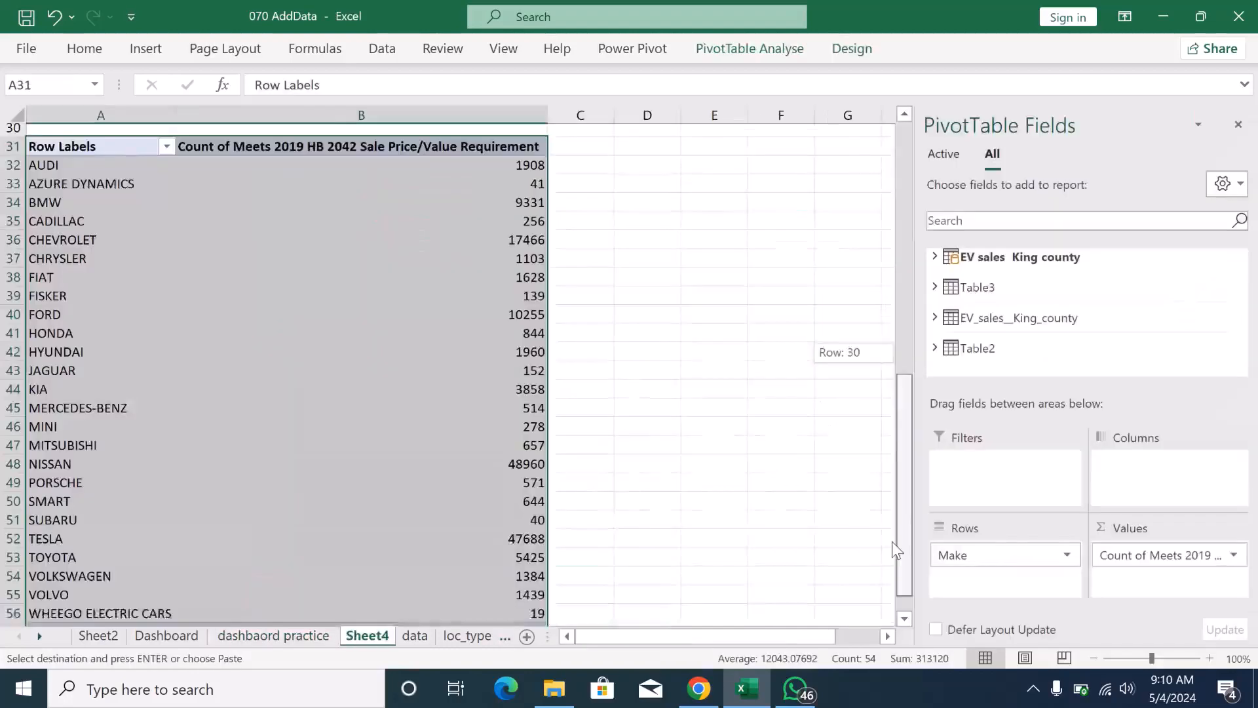
left_click_drag(891, 541, 889, 549)
key("ctrl+v")
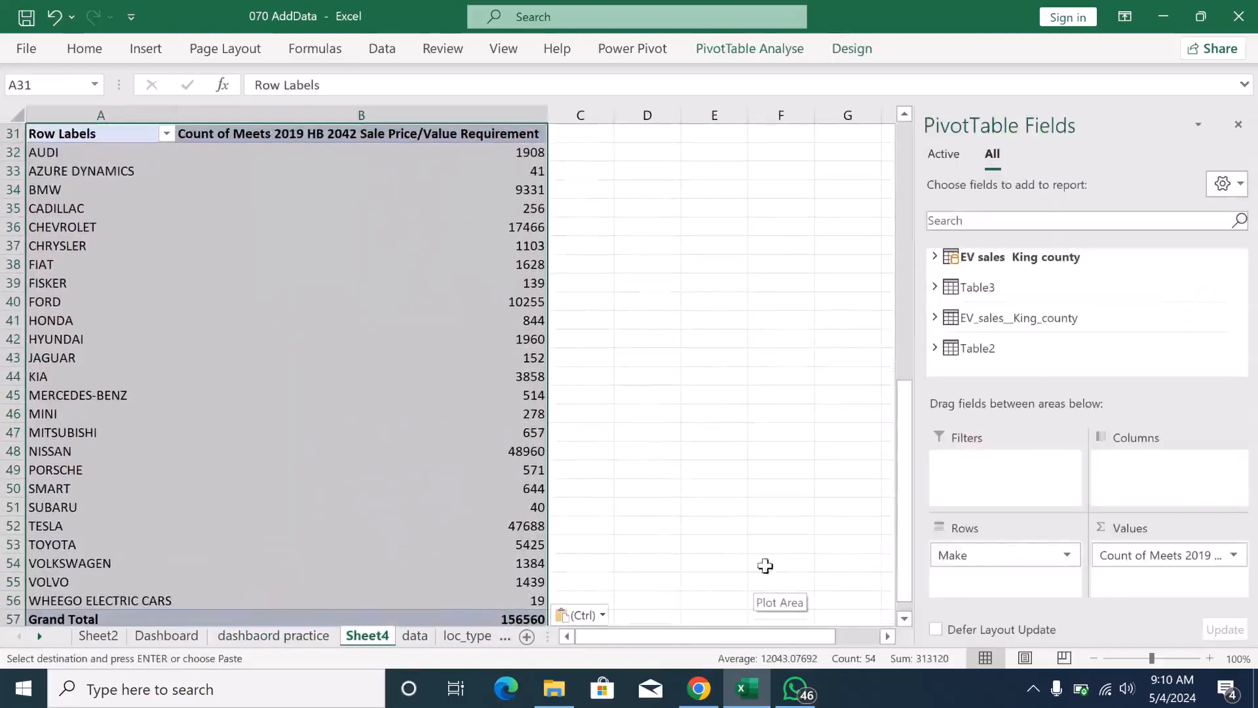
- Replace Make with New or Used Vehicle as the row field of the copied PivotTable
left_click(1032, 588)
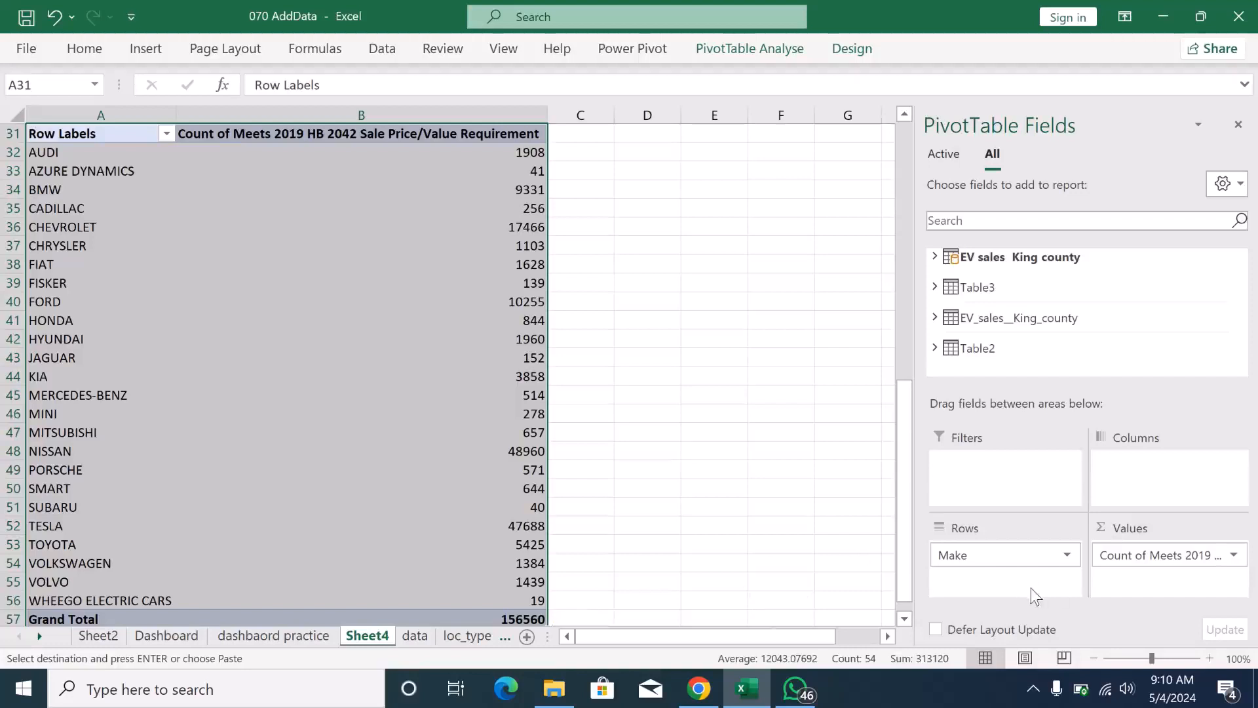
left_click(1067, 555)
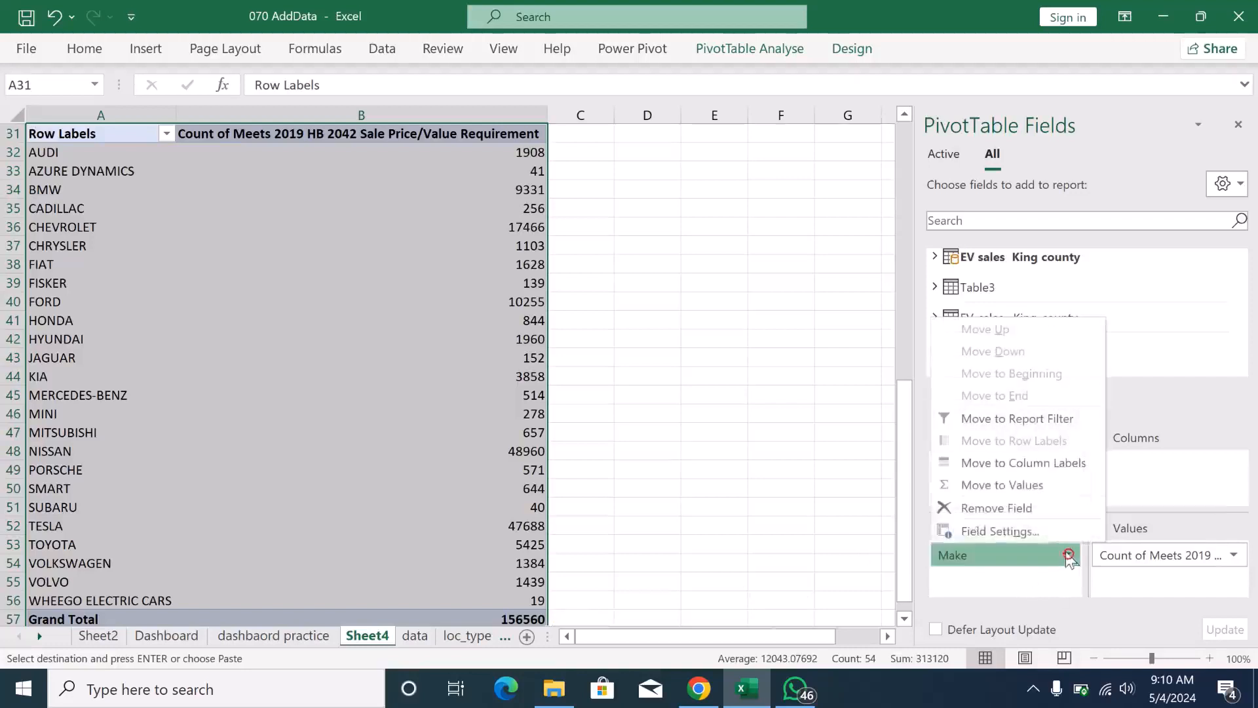
left_click(984, 509)
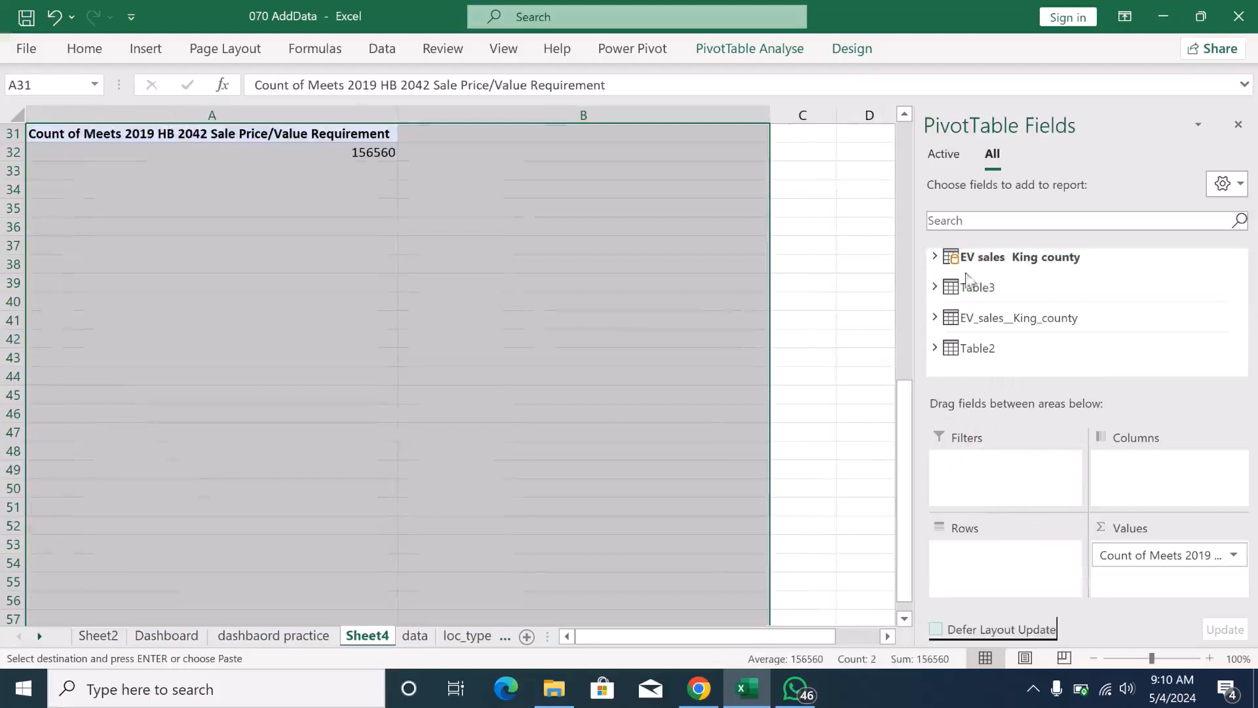
left_click(935, 257)
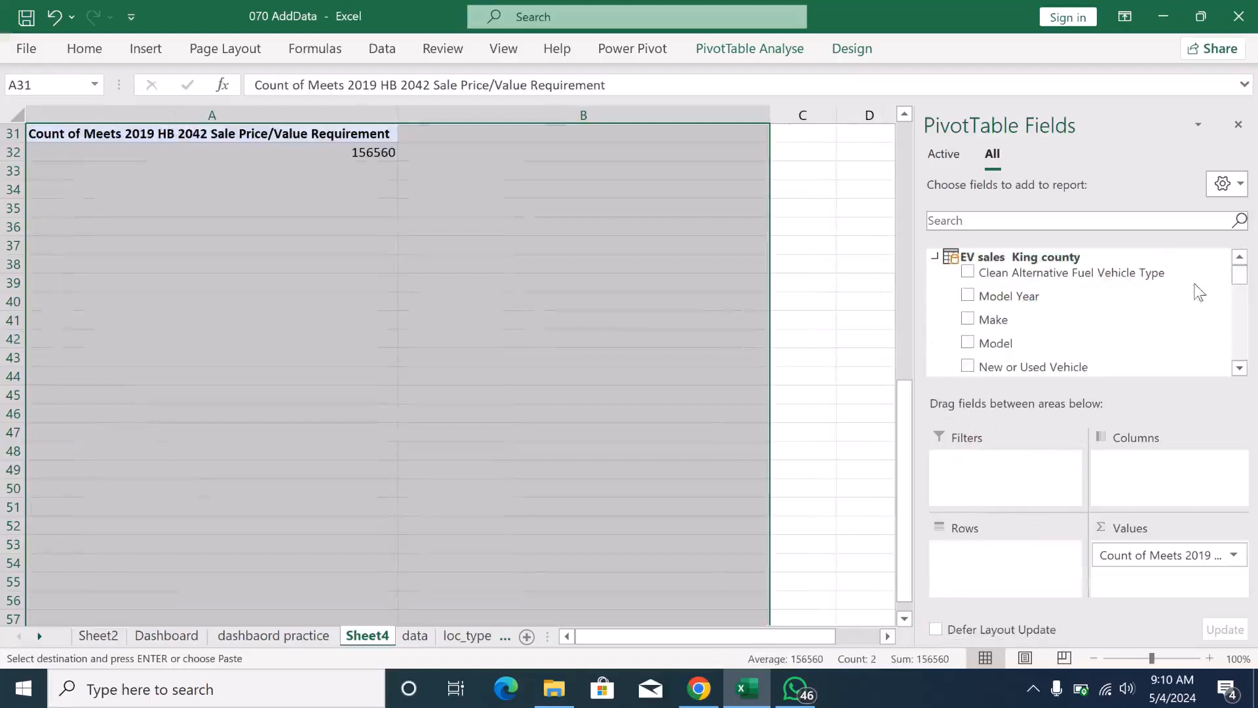
scroll(1241, 277, "down", 1)
mouse_move(1242, 278)
left_mouse_down()
mouse_move(1233, 333)
mouse_move(1226, 274)
left_mouse_up()
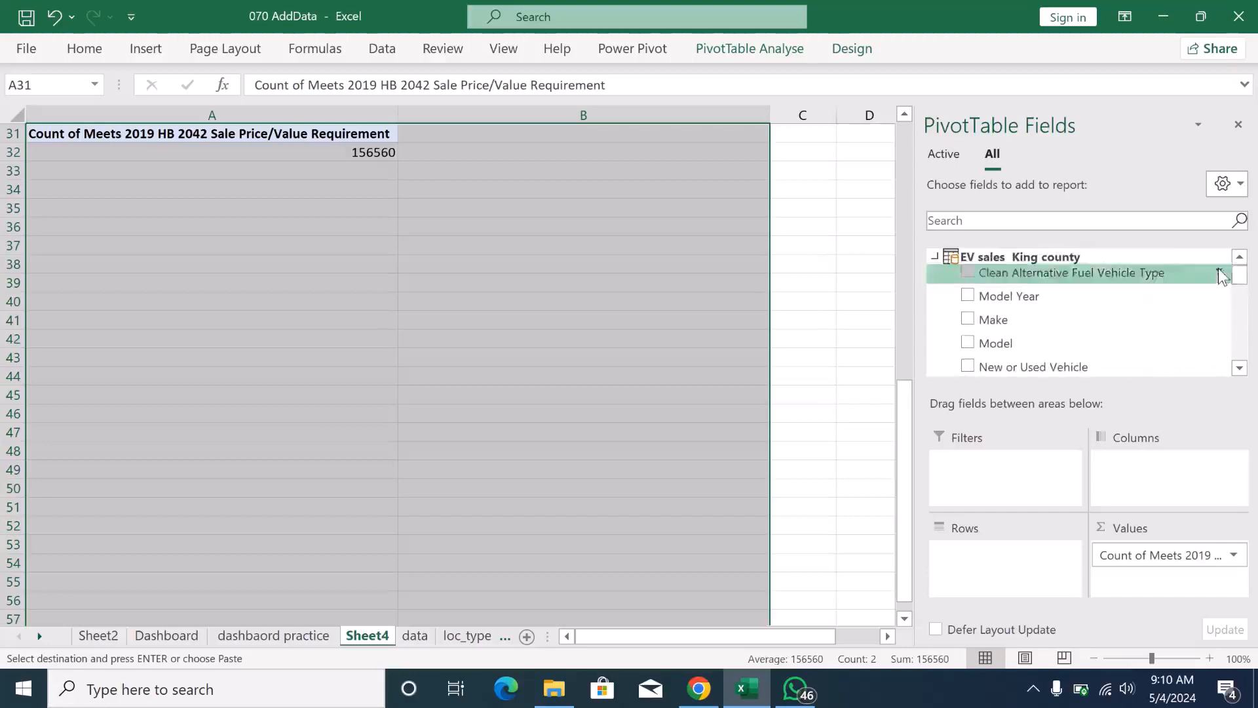
left_click_drag(1009, 367, 1000, 576)
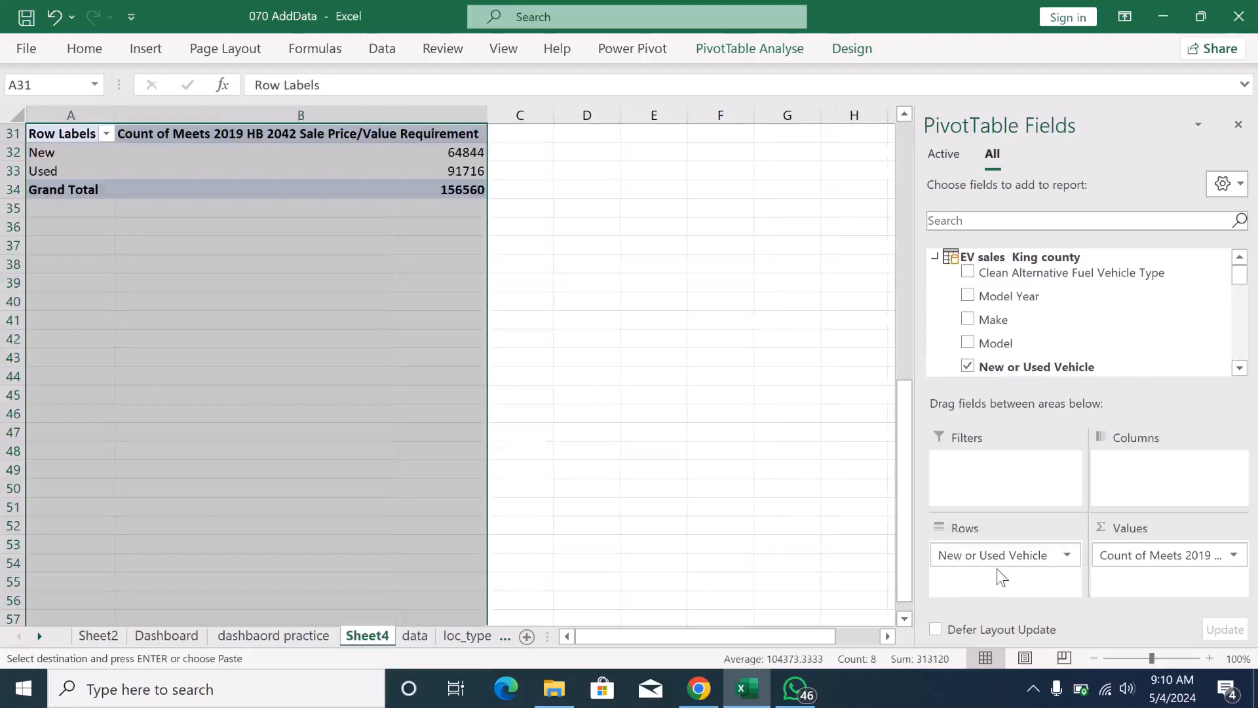
- Replace the copied PivotTable's value field with a count of Transaction Type
left_click(1117, 556)
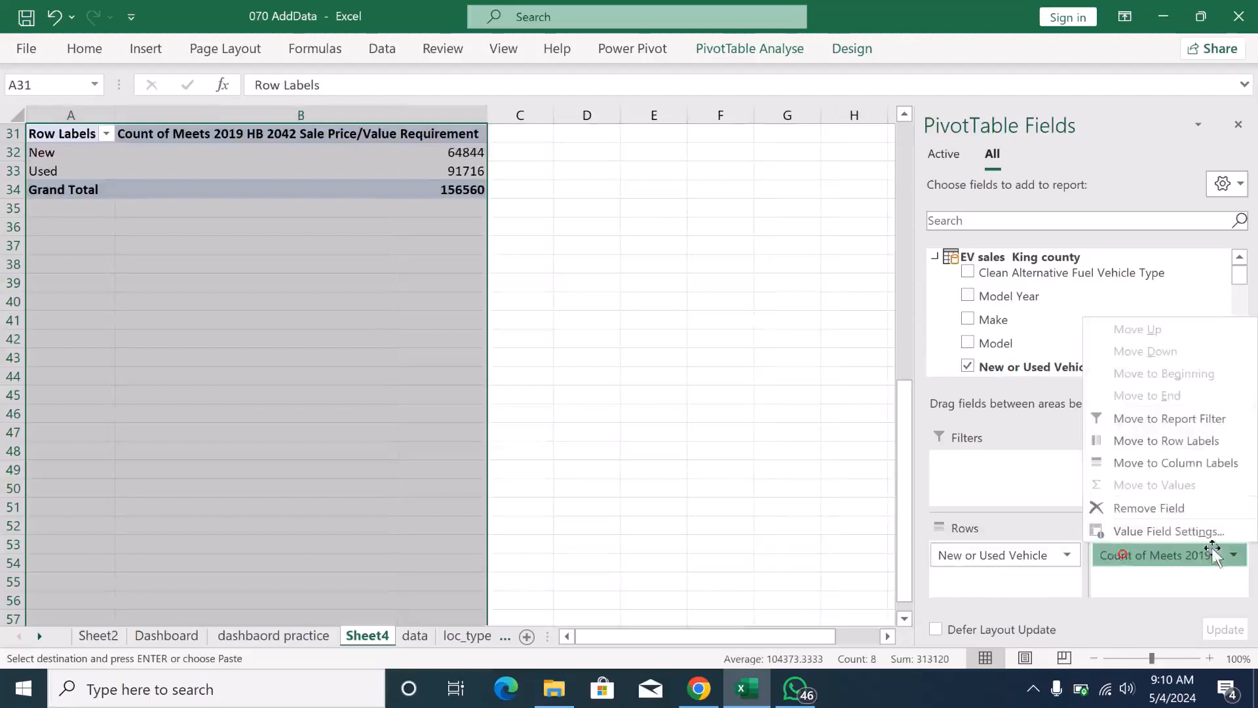
left_click(1136, 515)
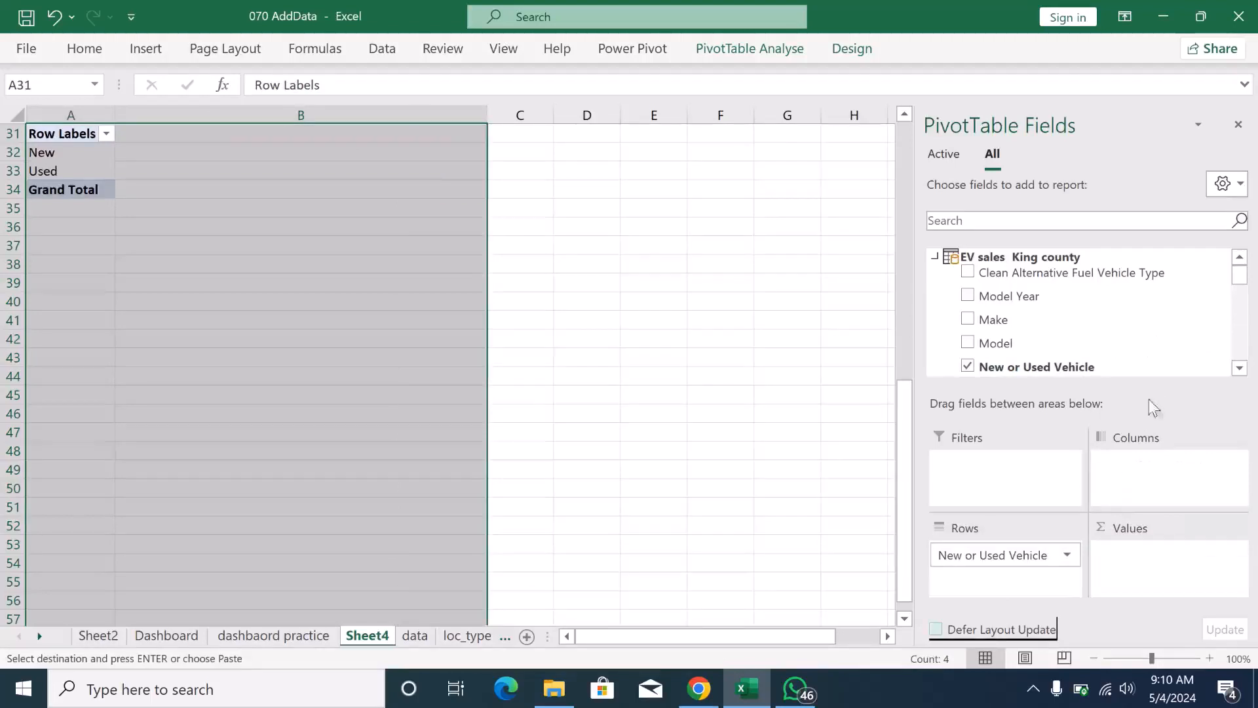
left_click_drag(1238, 278, 1239, 295)
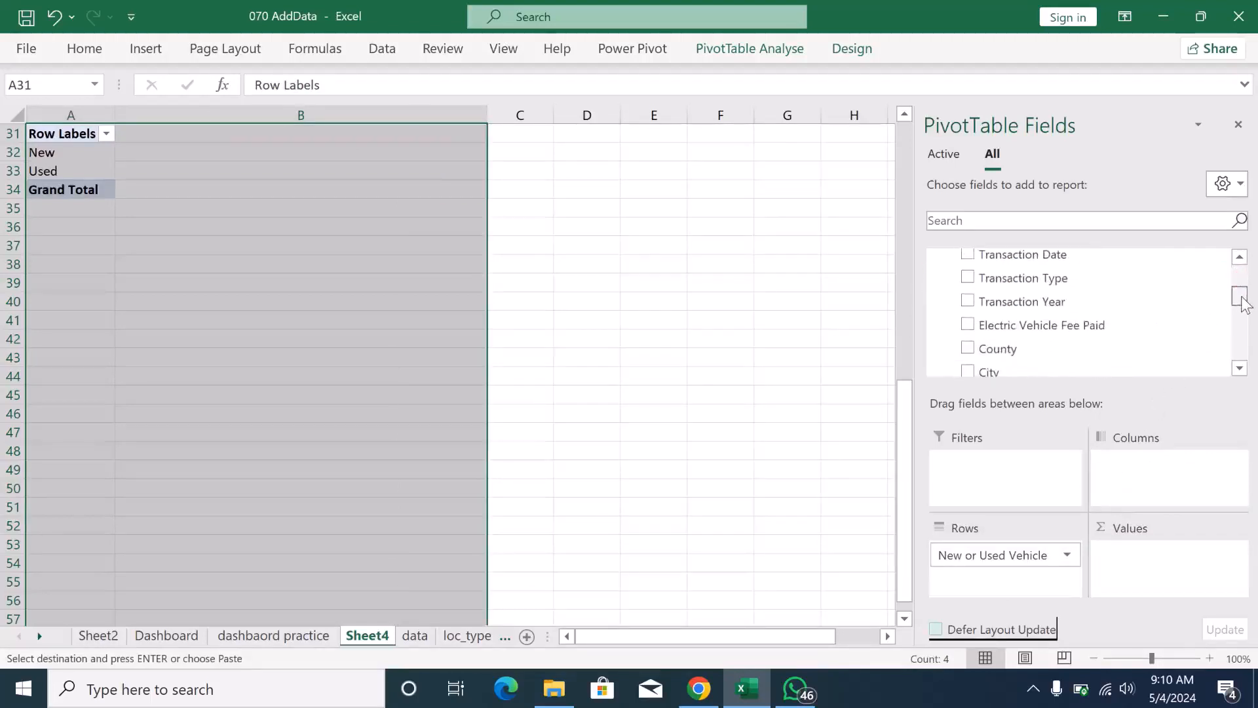
left_click_drag(1044, 281, 1156, 569)
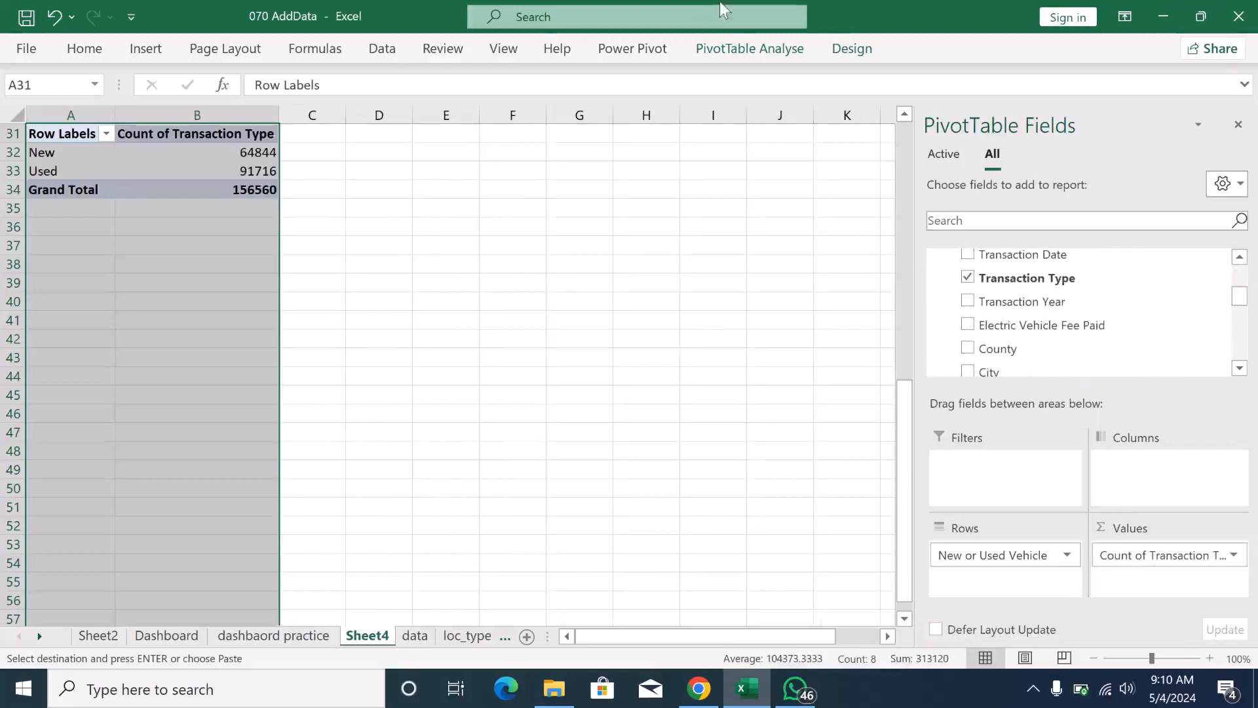
- Insert a Doughnut PivotChart from the New or Used Vehicle PivotTable
left_click(726, 49)
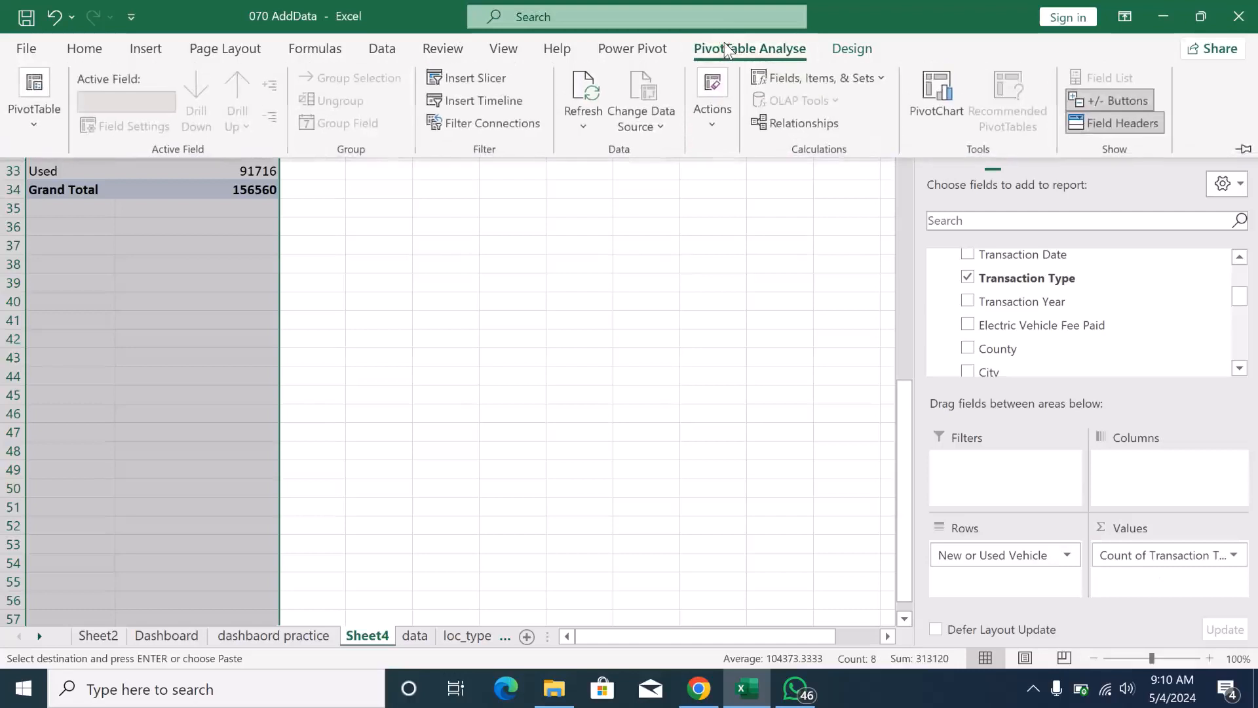
left_click(933, 91)
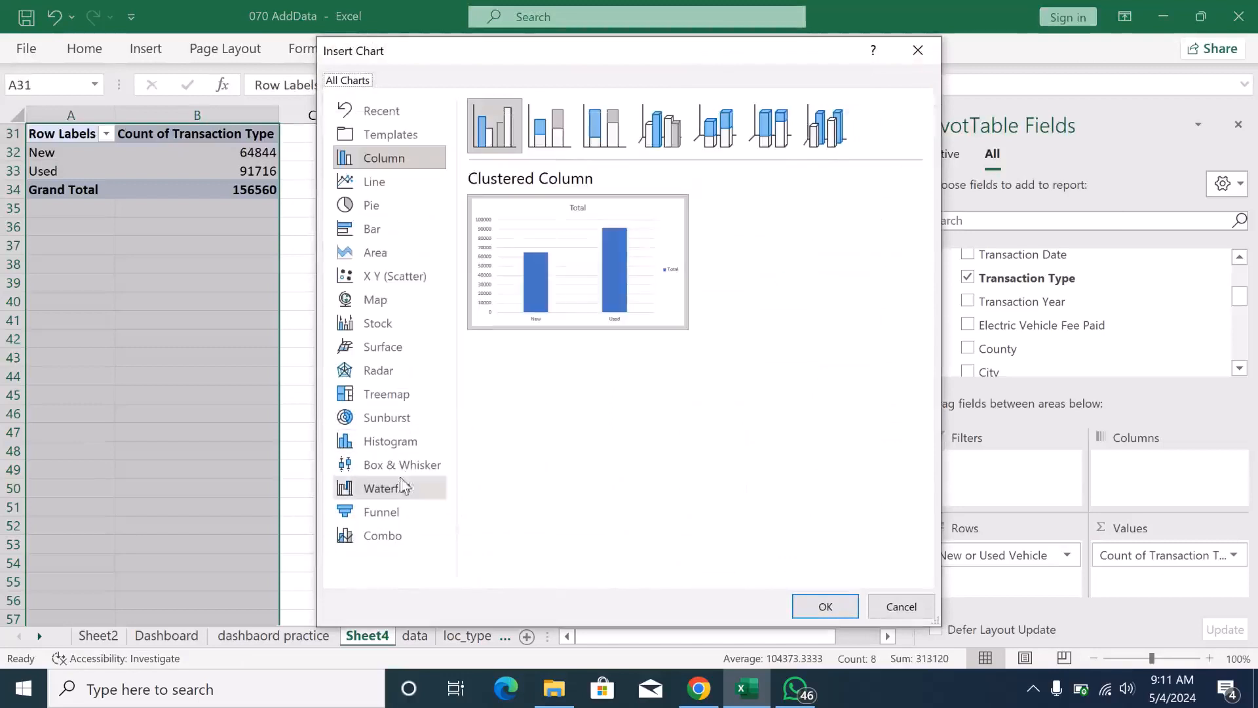
left_click(394, 212)
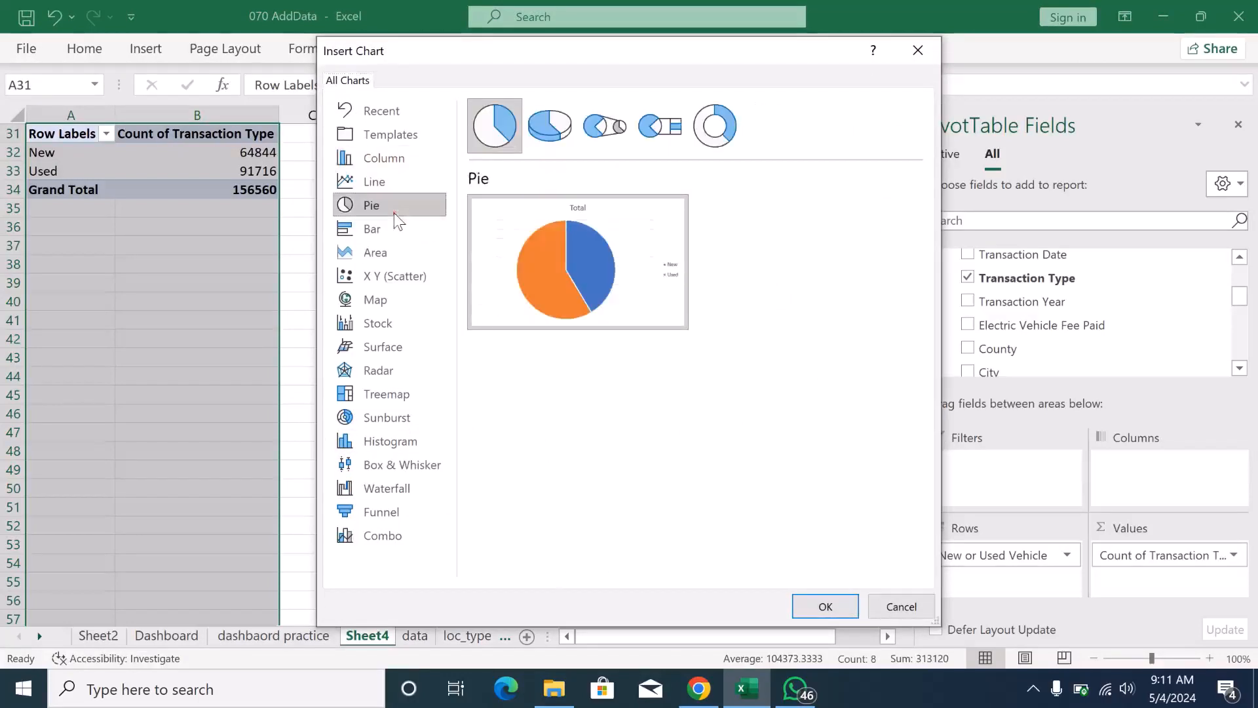
left_click(715, 125)
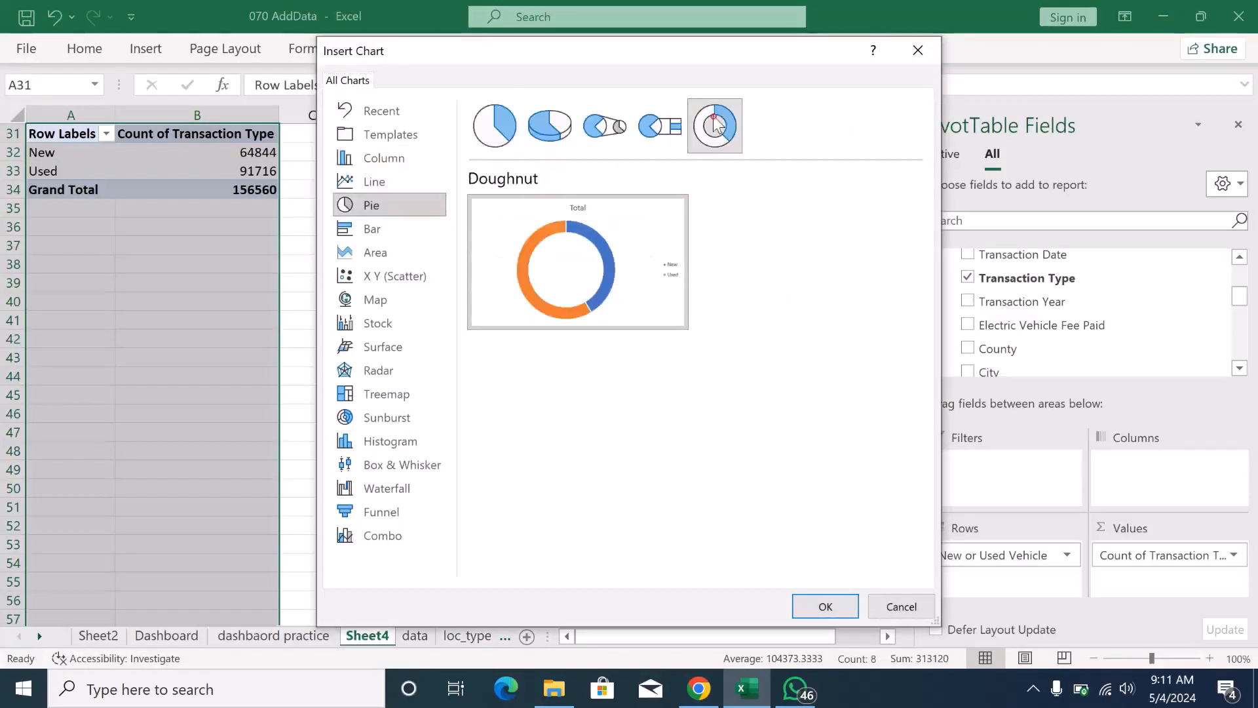
left_click(814, 614)
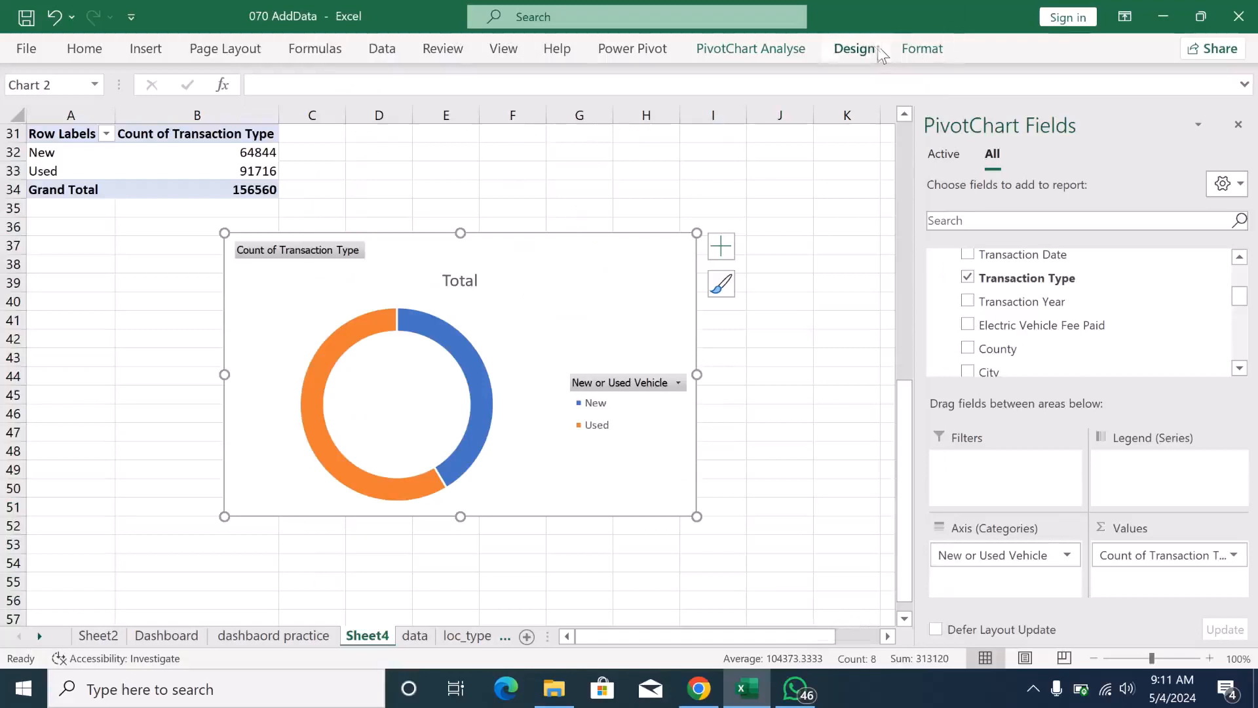
- Apply the chart style with a solid blue background and a white ring to the doughnut chart
left_click(854, 49)
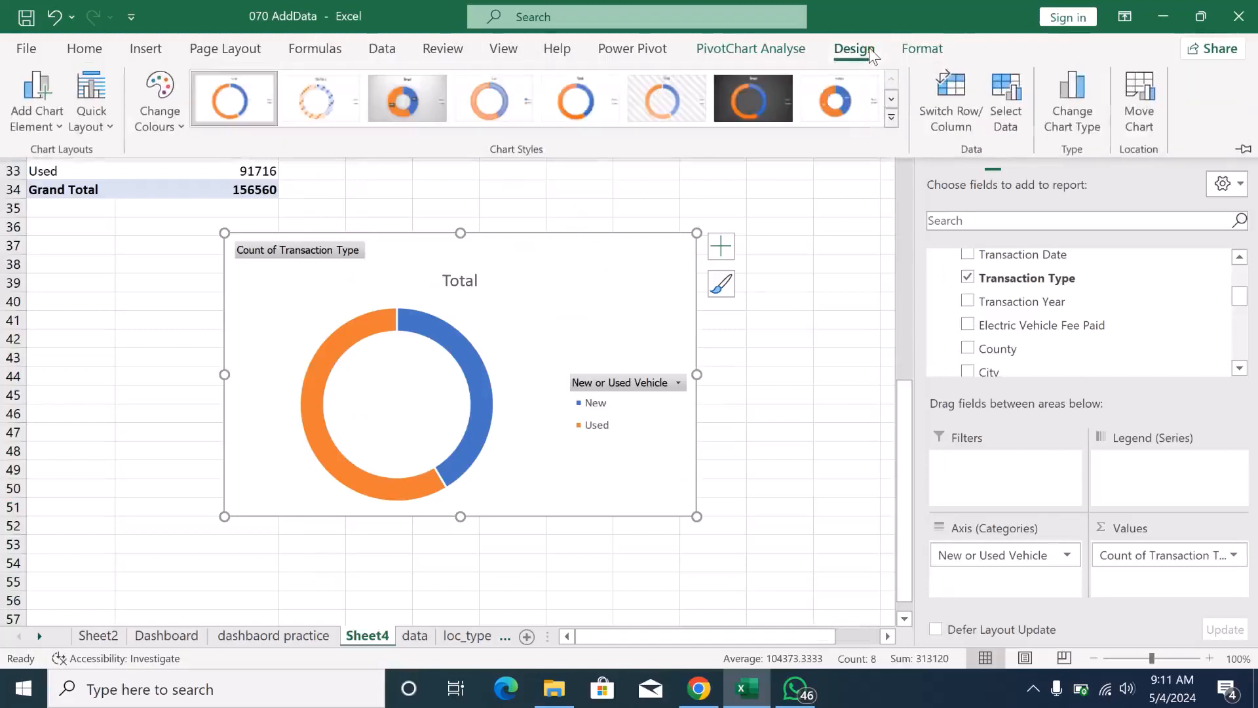
left_click(891, 116)
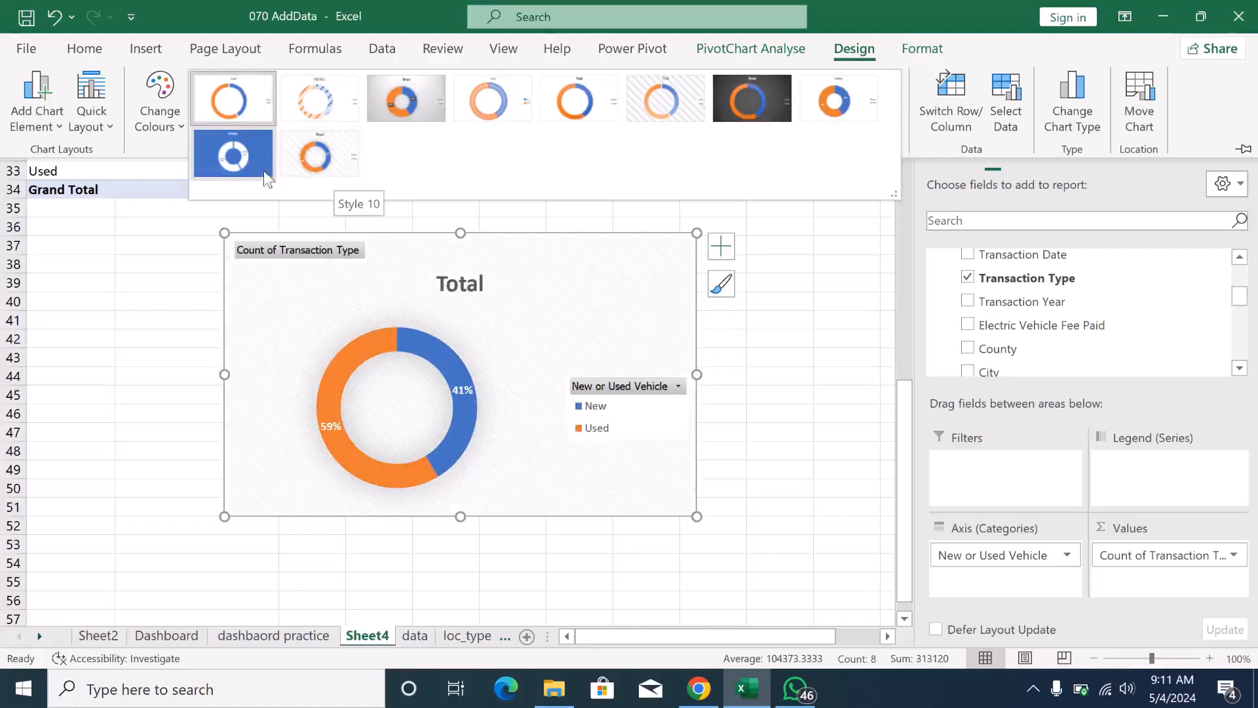
left_click(246, 170)
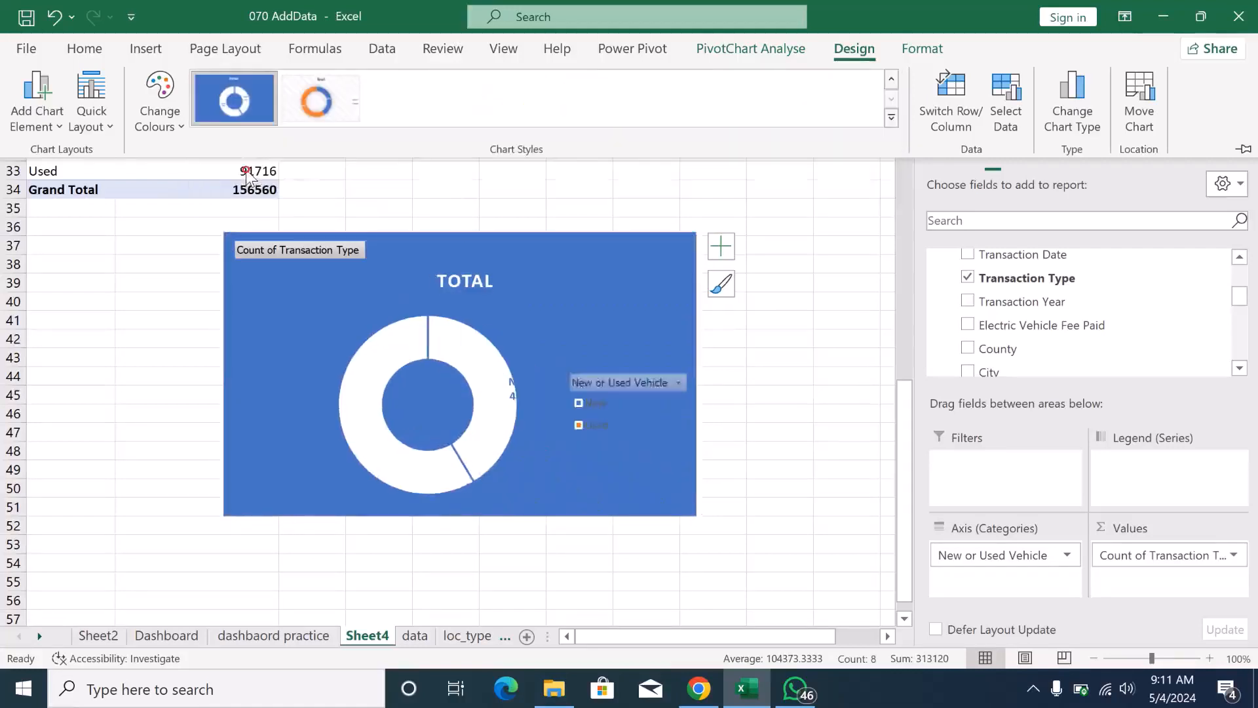
- Apply the white-background style with a blue and orange ring to the doughnut chart and hide its value field buttons
left_click(719, 285)
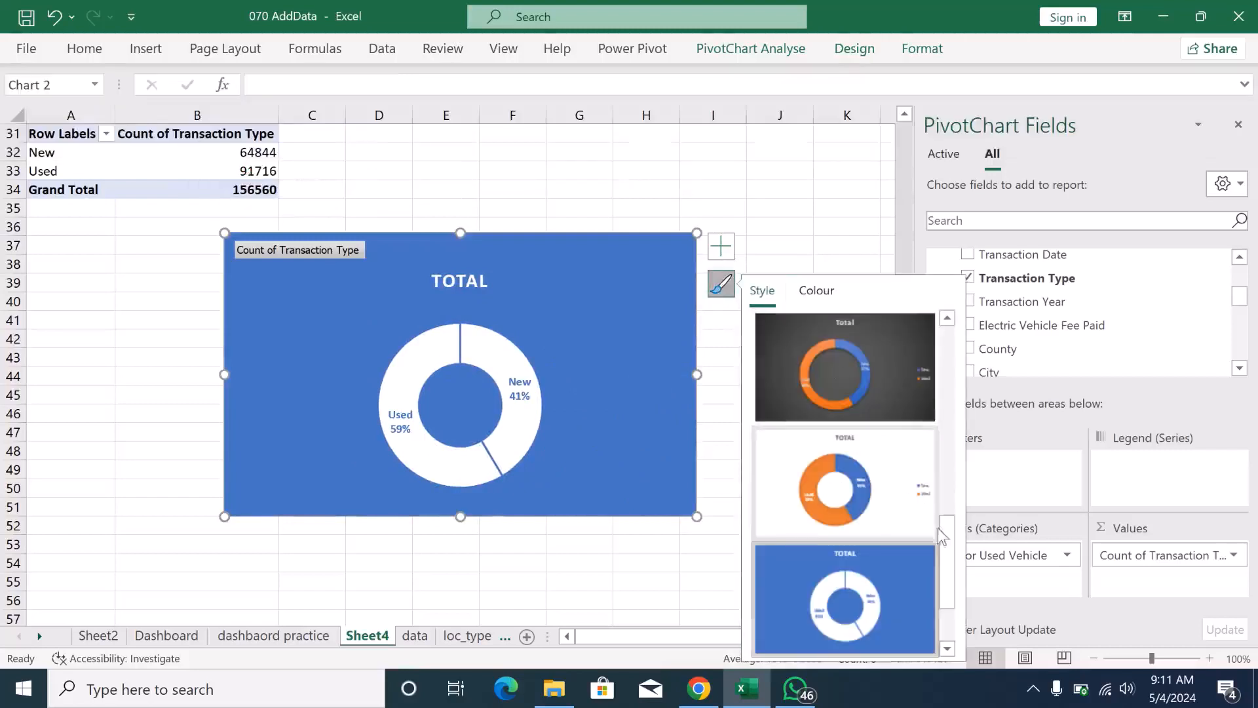
left_click(848, 503)
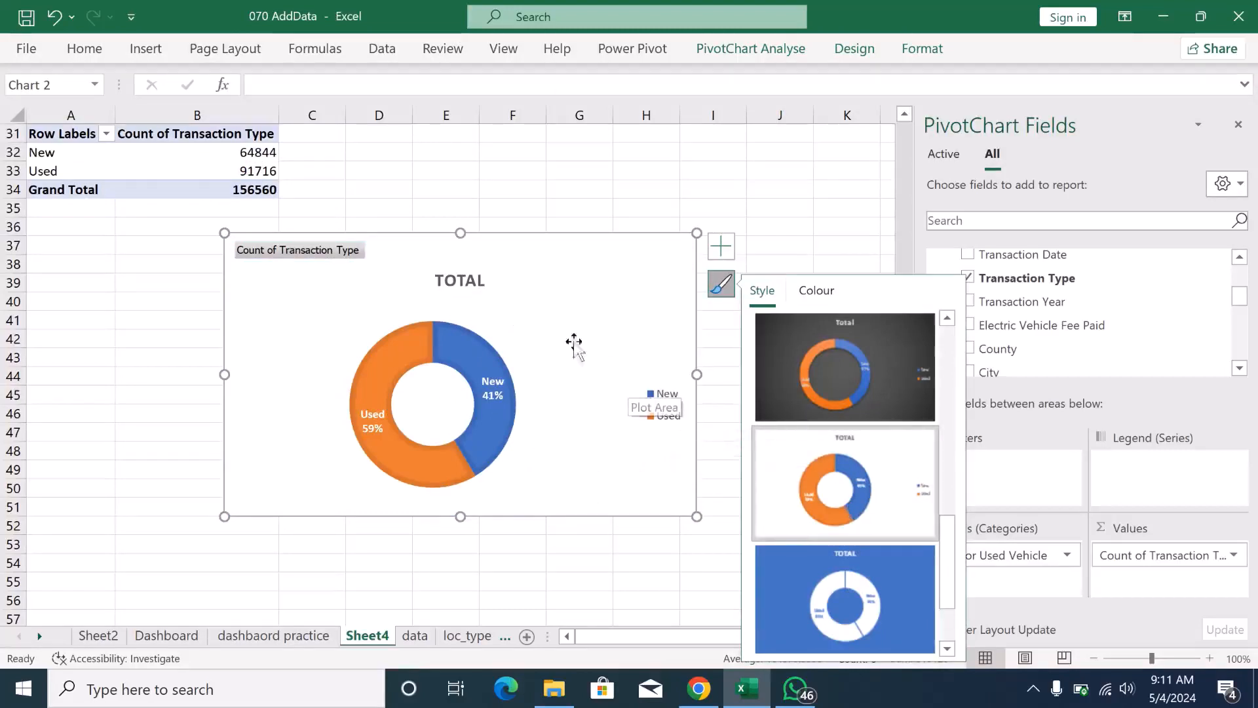
right_click(358, 255)
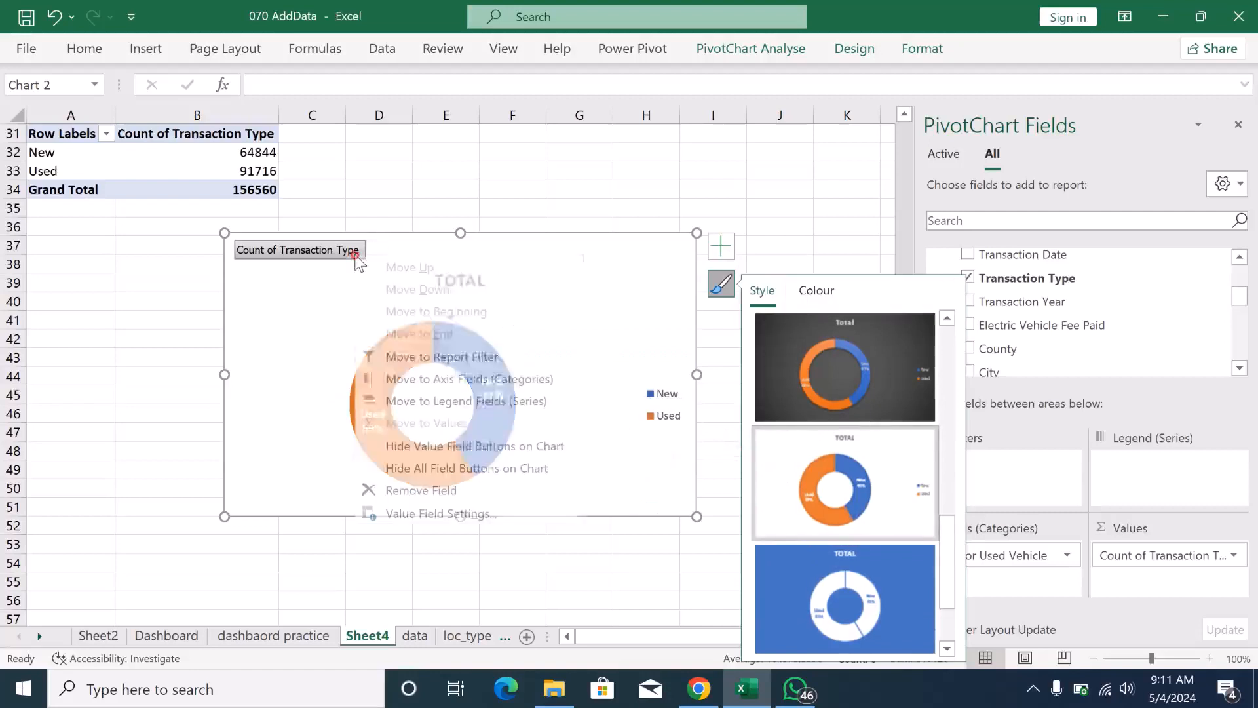
left_click(417, 449)
- Delete the doughnut chart's title and legend
left_click(456, 257)
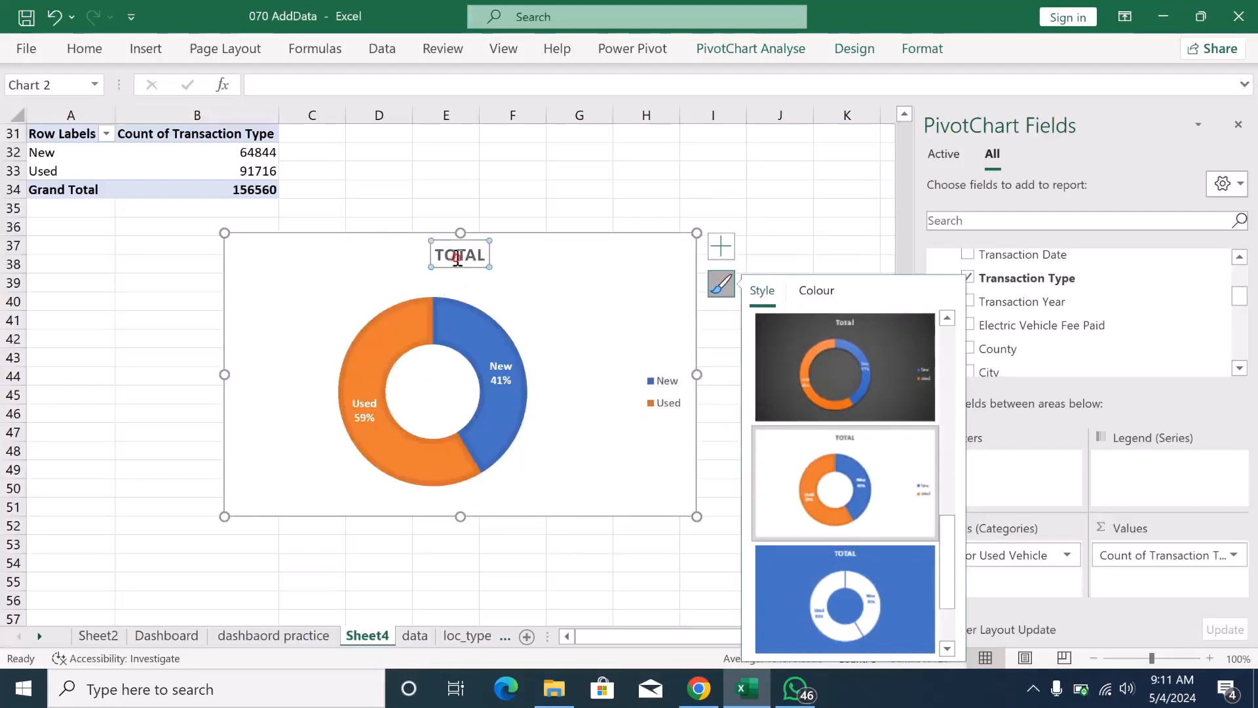
key("Delete")
left_click(663, 366)
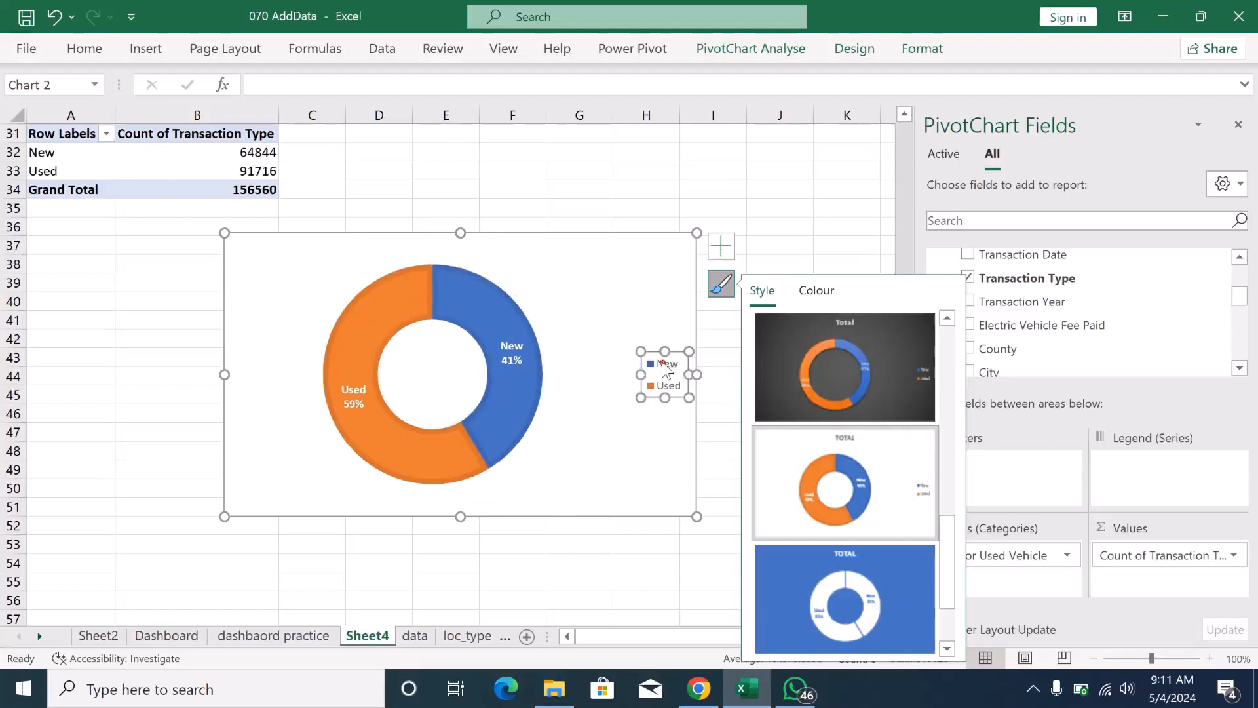
key("Delete")
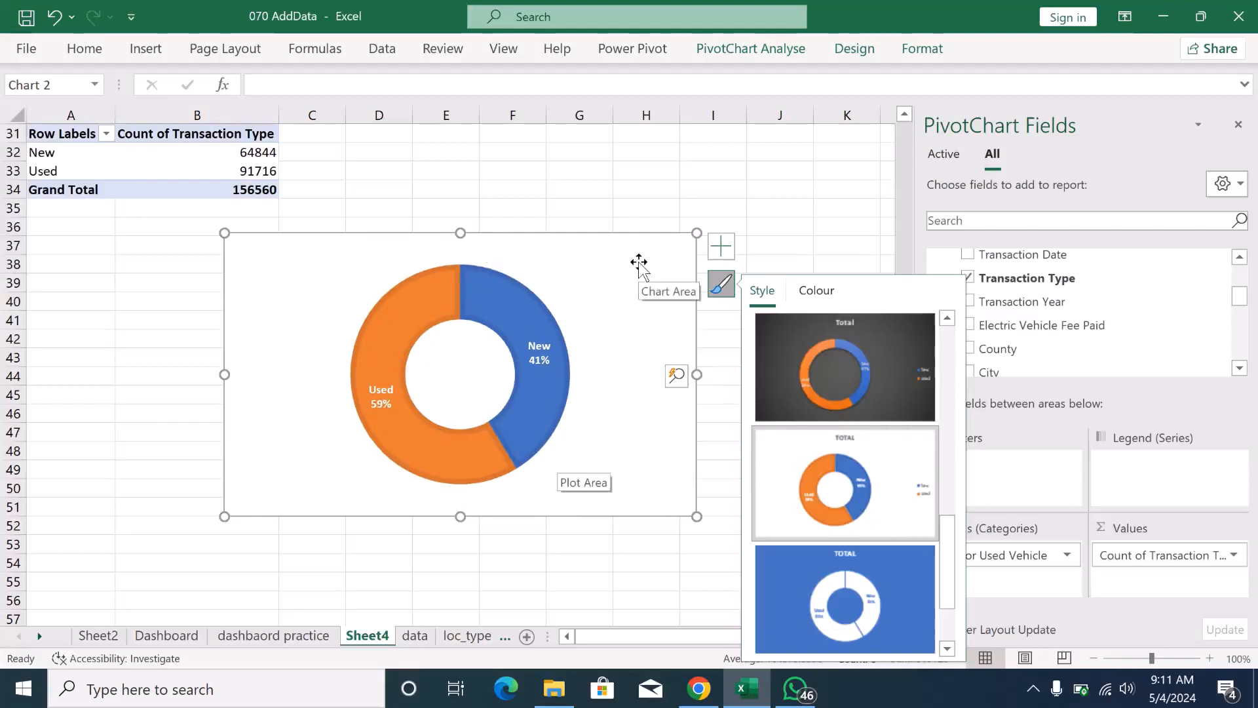
- Copy the doughnut chart onto the New or Use Vehicle card of the dashbaord practice sheet
left_click(288, 635)
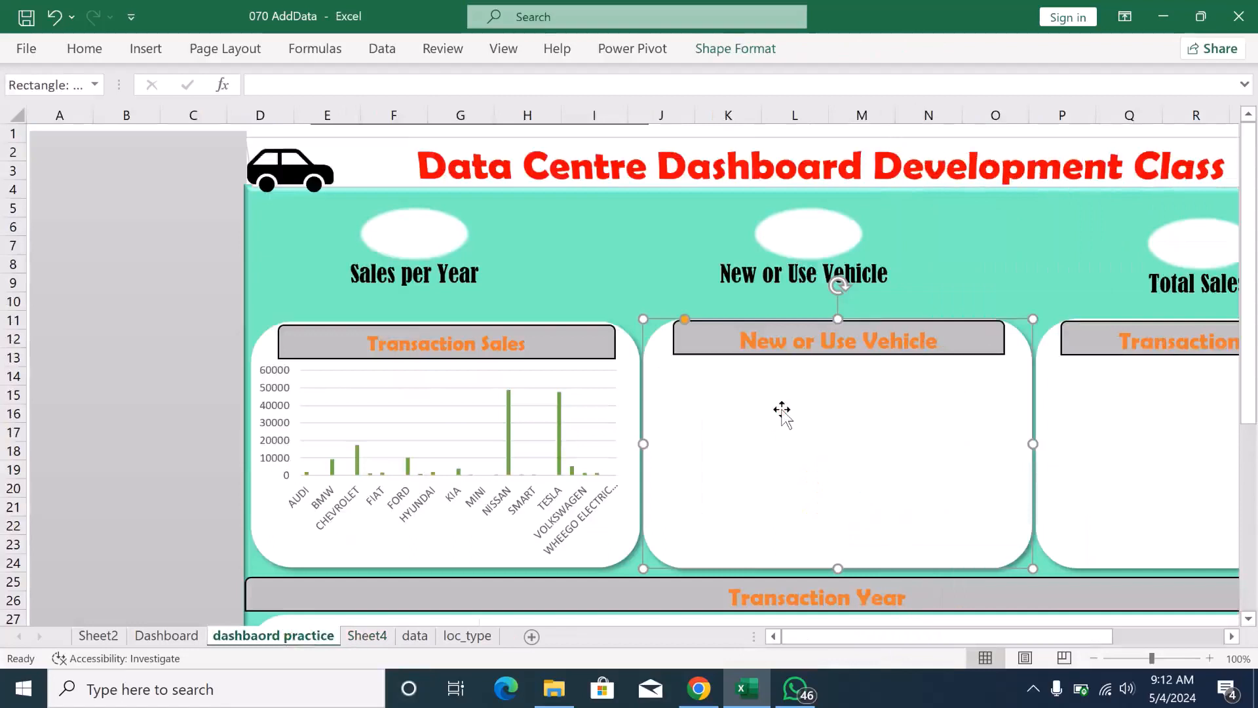
key("ctrl+v")
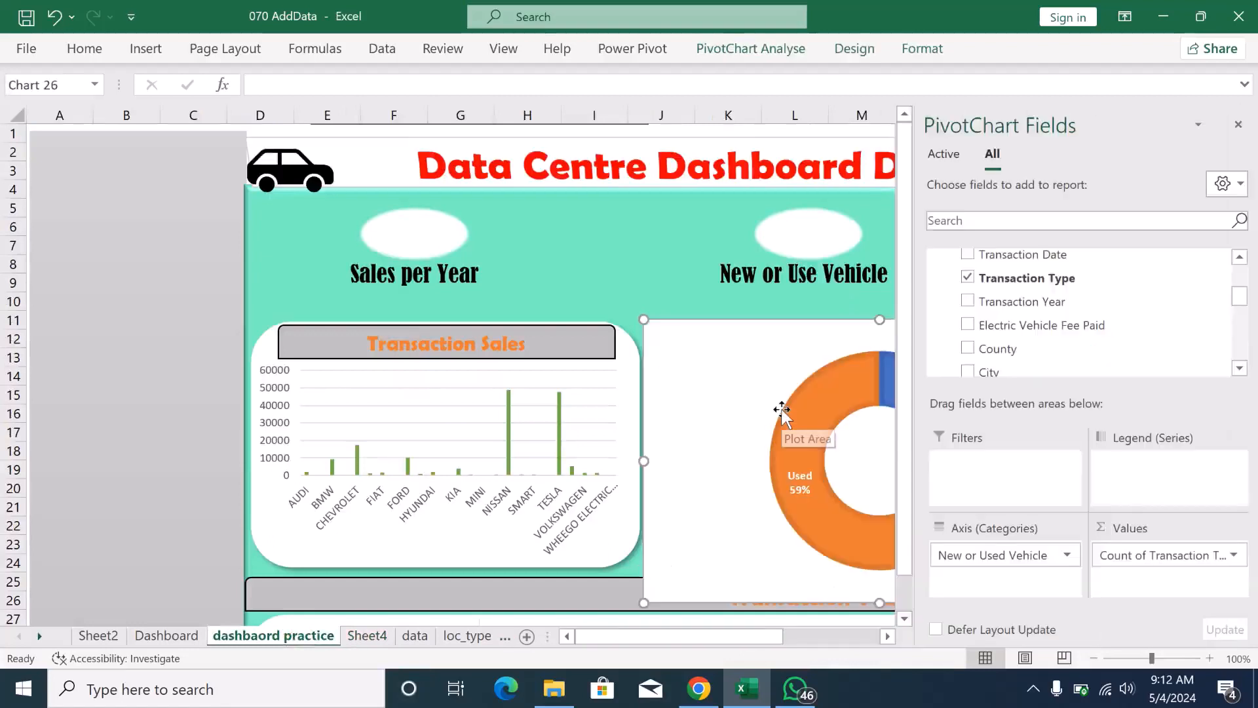
left_click(664, 235)
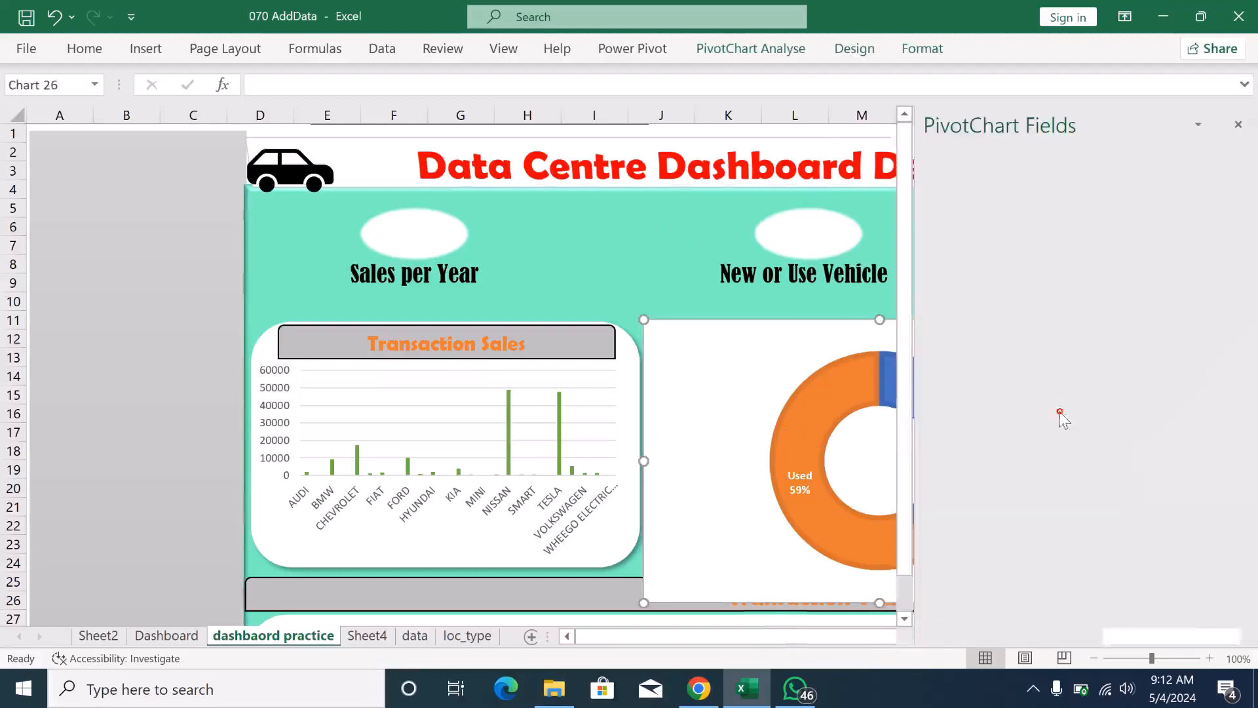
left_click(1060, 413)
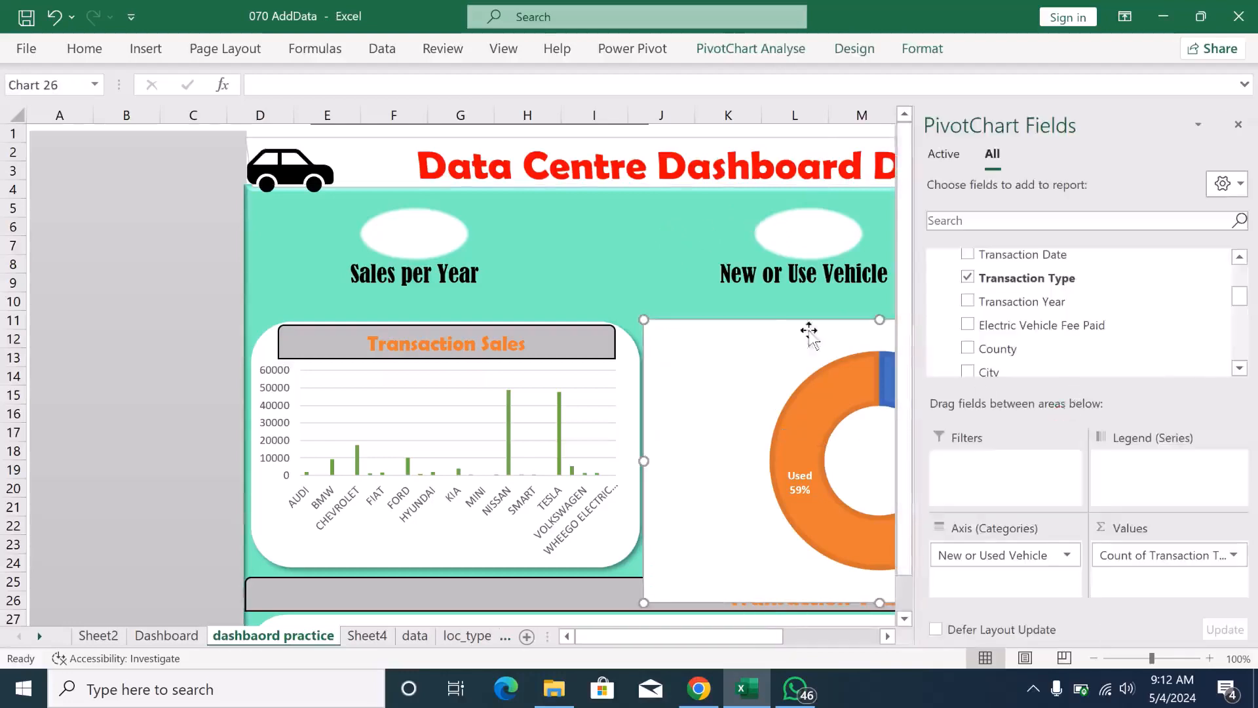
- Set the pasted doughnut chart to No Outline and No Fill, and close the PivotChart field list
left_click(922, 50)
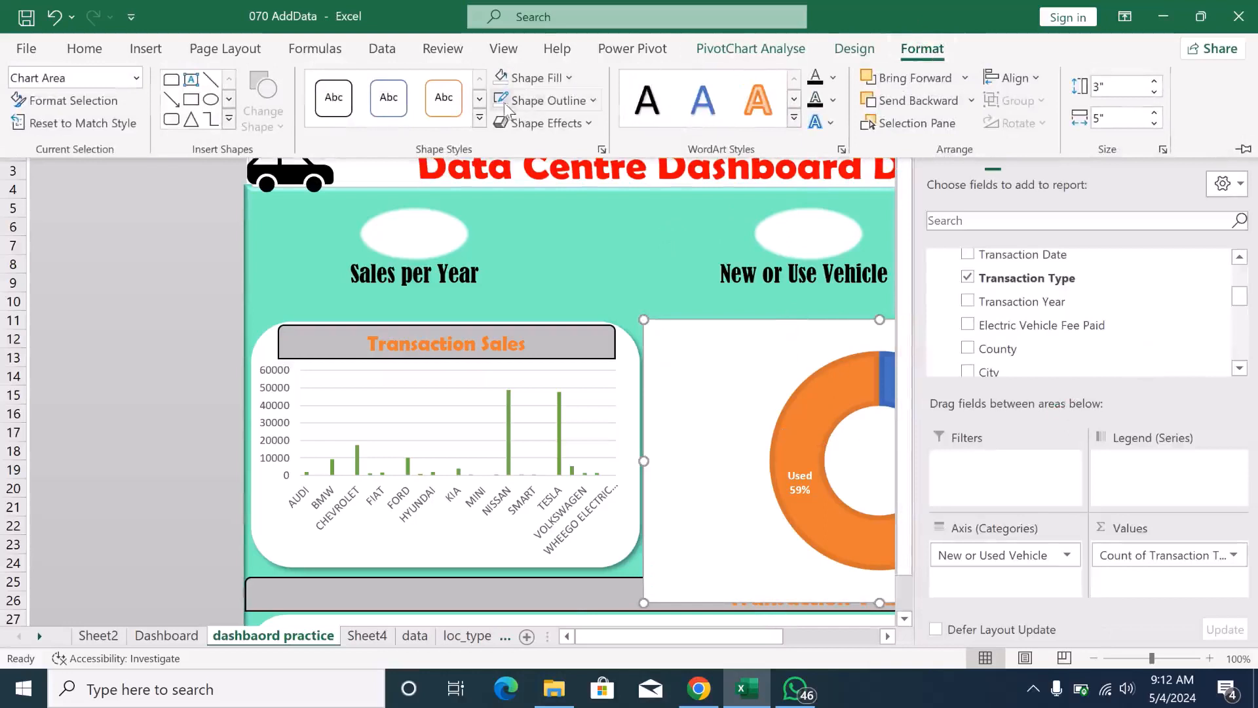
left_click(594, 100)
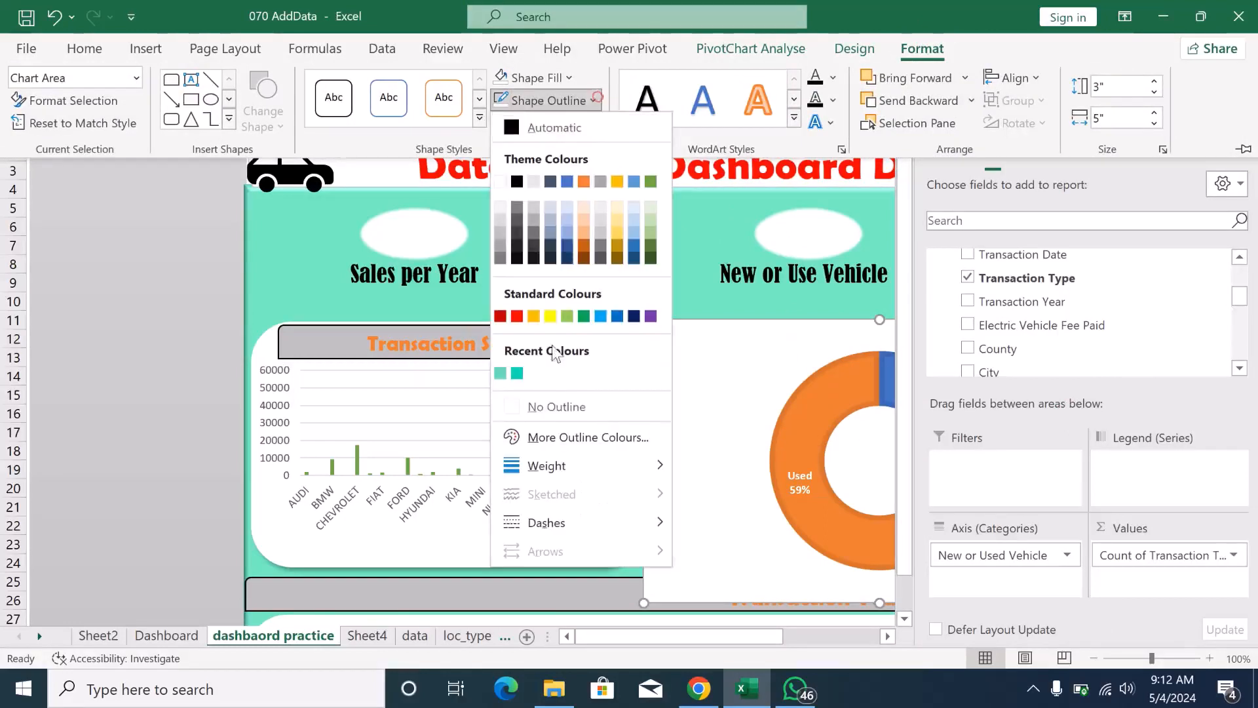
left_click(533, 408)
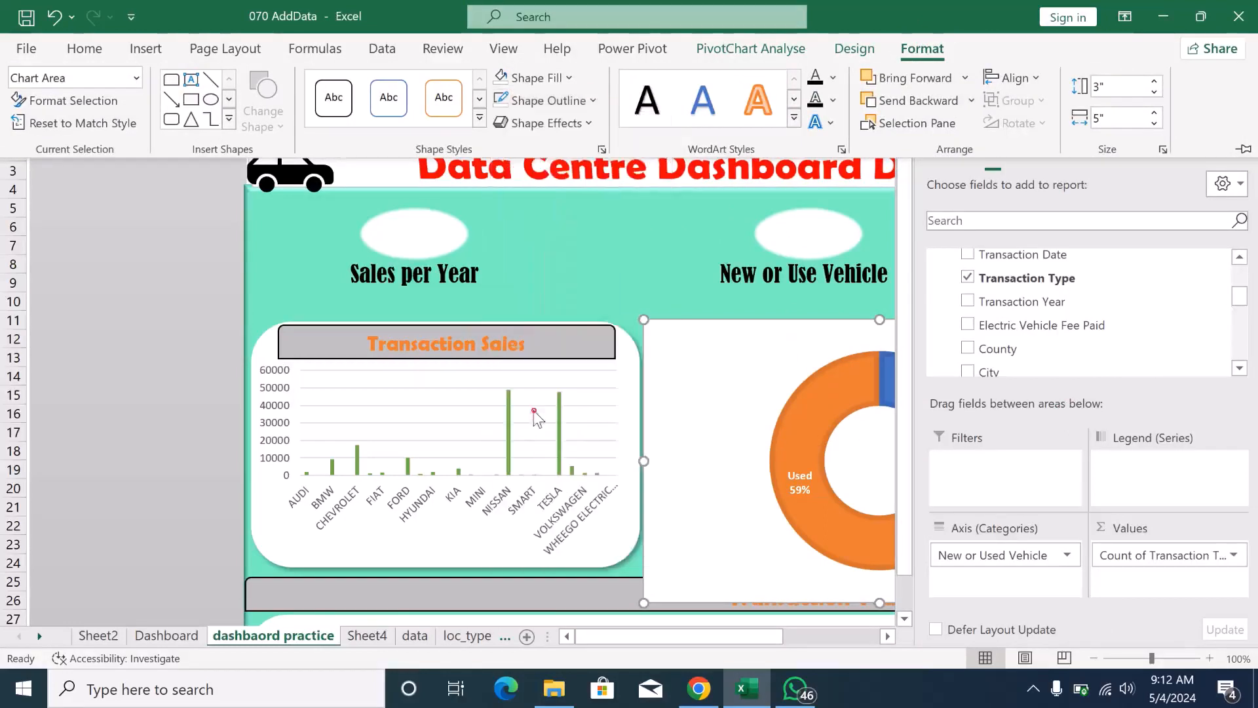
left_click(561, 77)
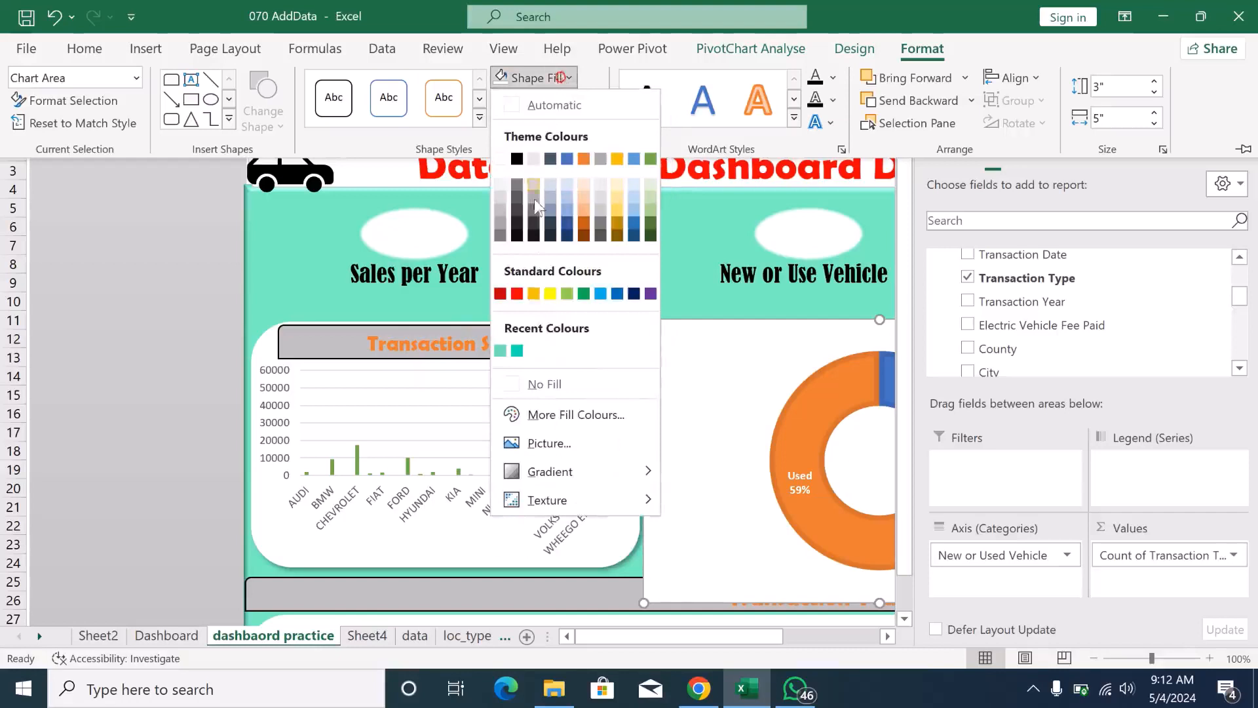
left_click(538, 387)
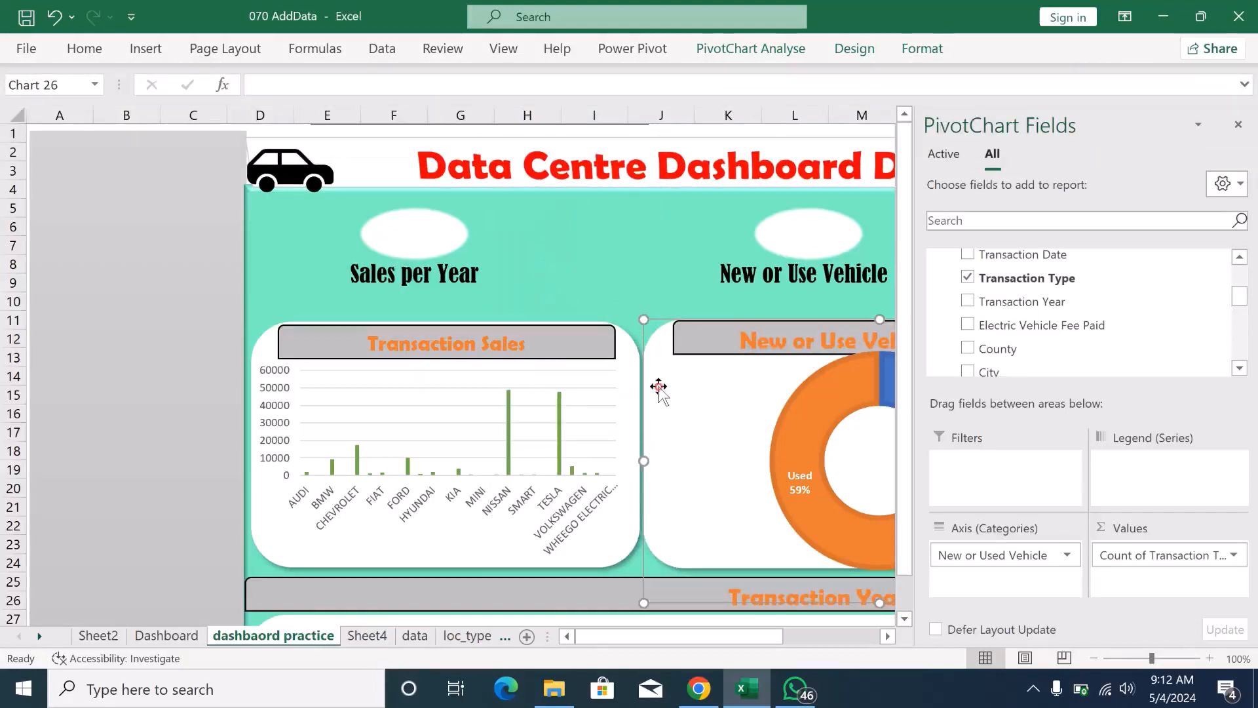
left_click(1238, 124)
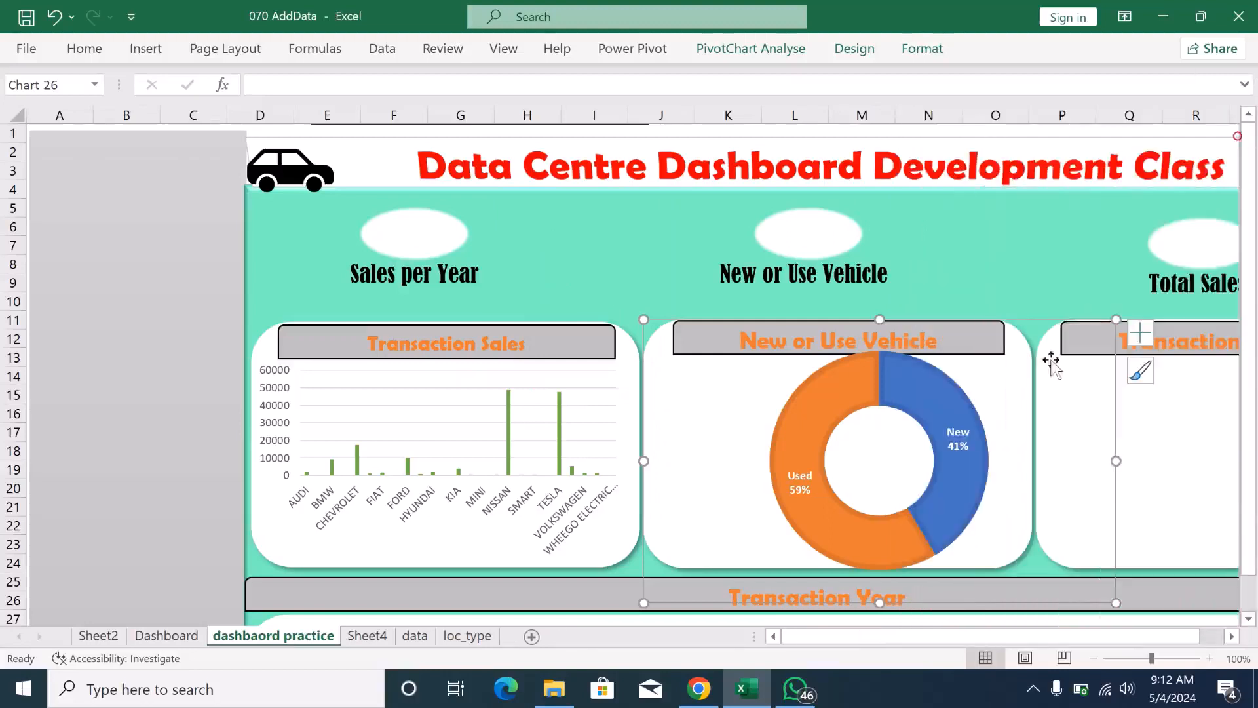
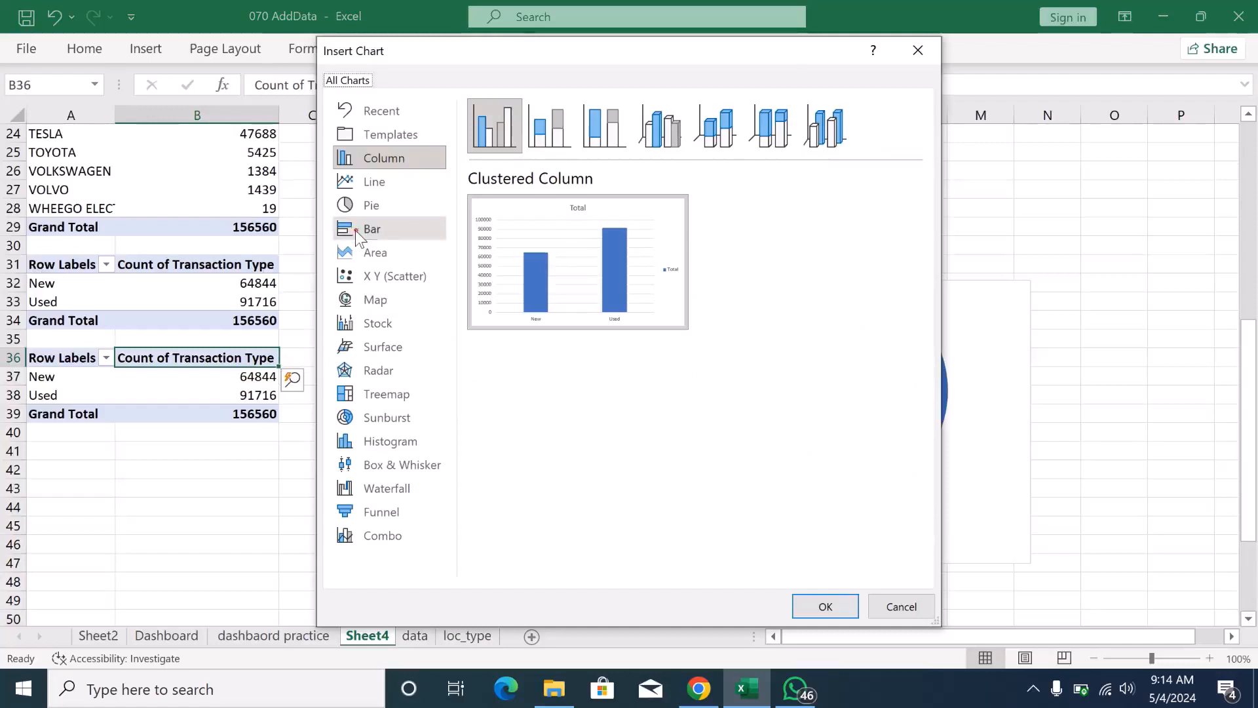
left_click(355, 230)
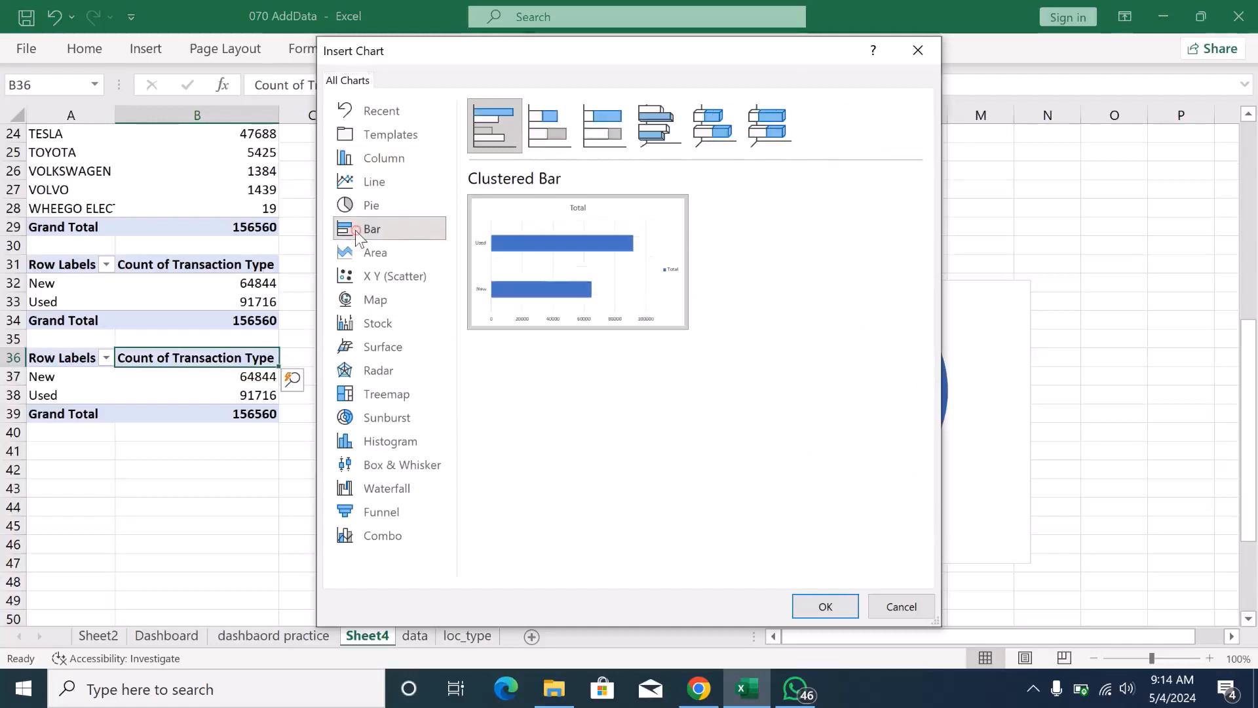
left_click(804, 603)
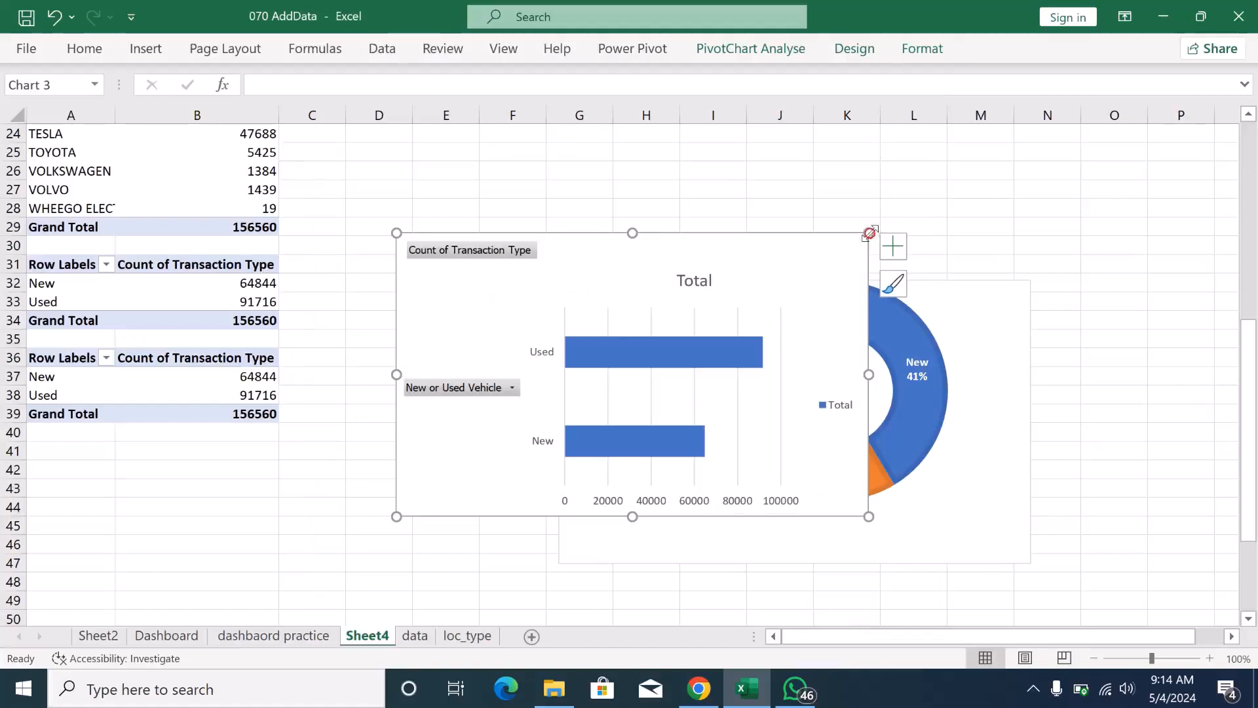
key("Delete")
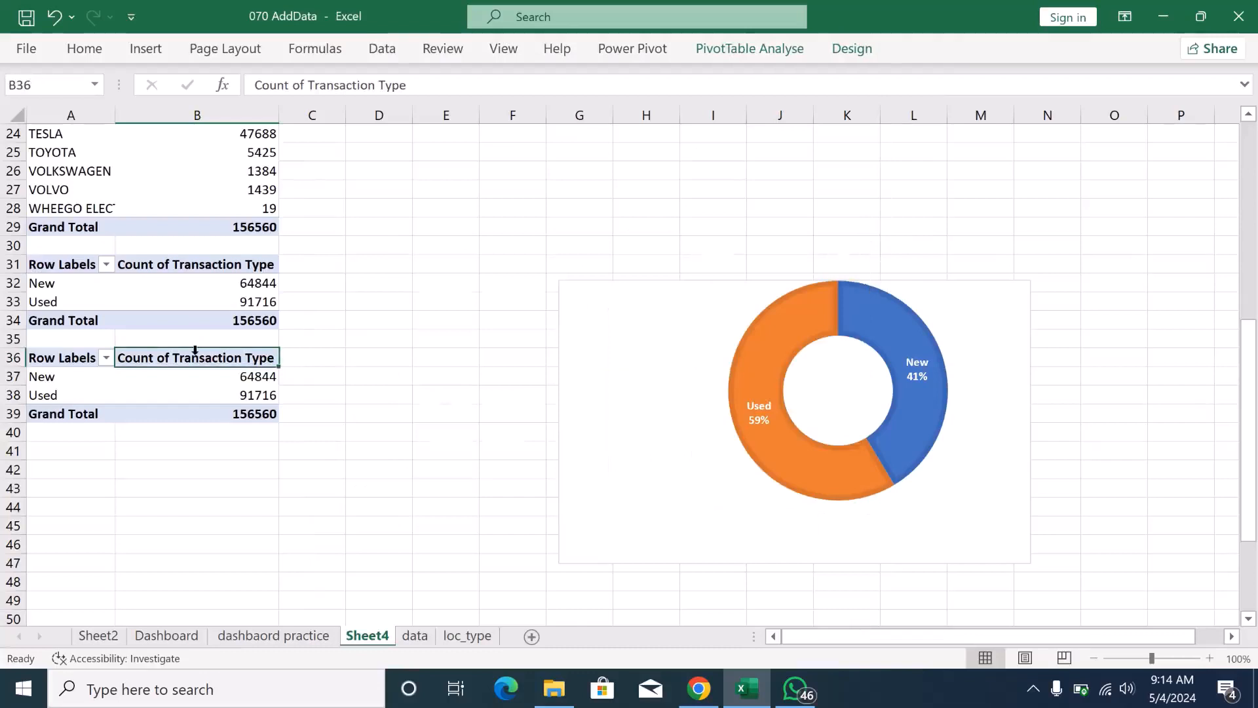
- Show the detail records behind the New count in the lower pivot table and return to Sheet4
left_click(60, 363)
left_click(50, 386)
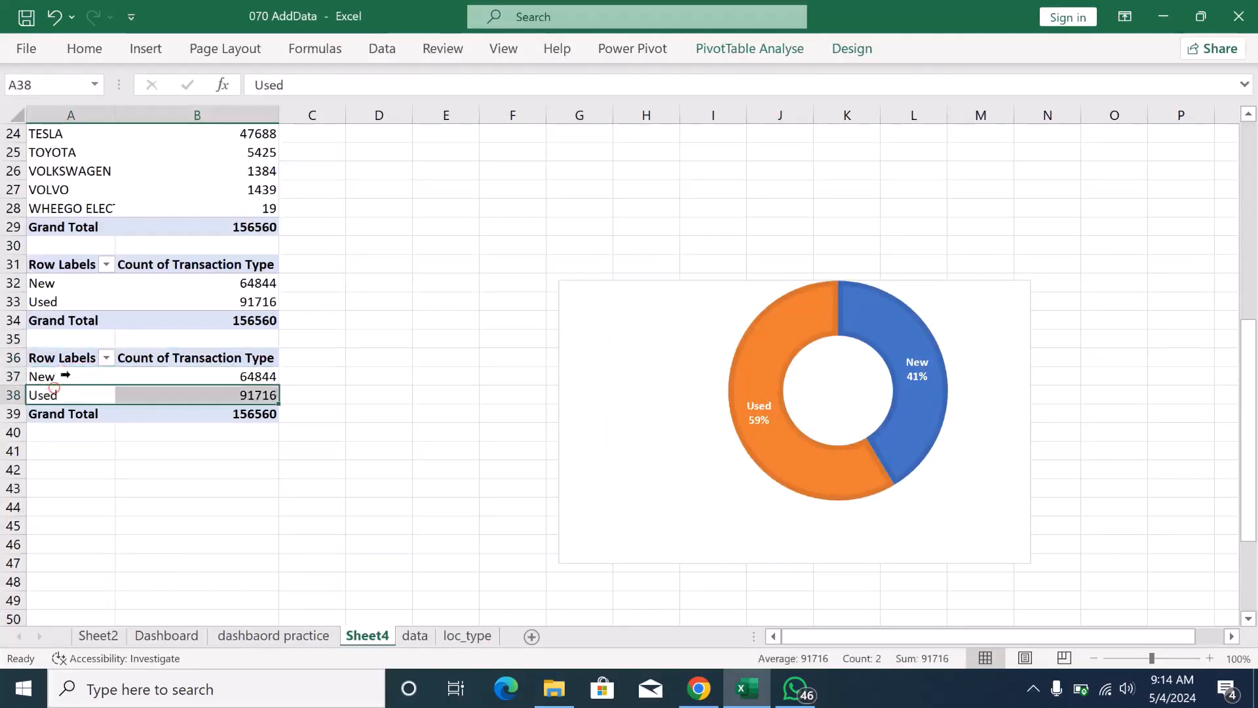
double_click(254, 371)
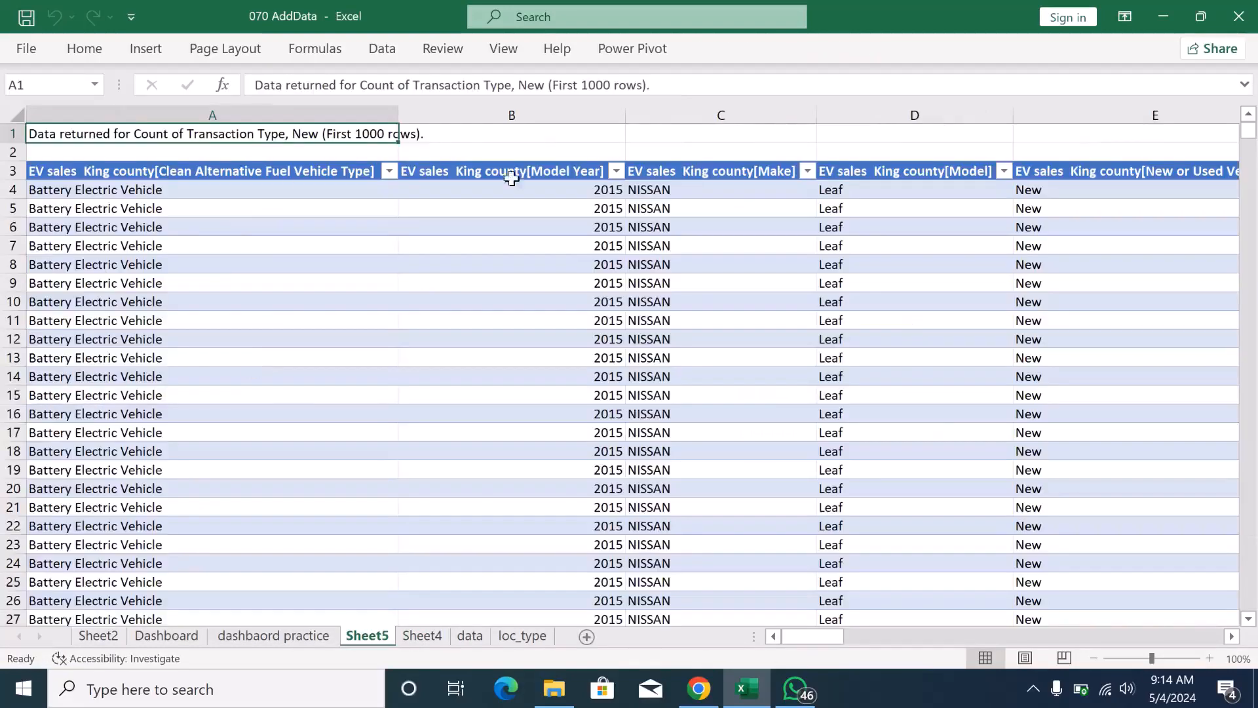
left_click(427, 635)
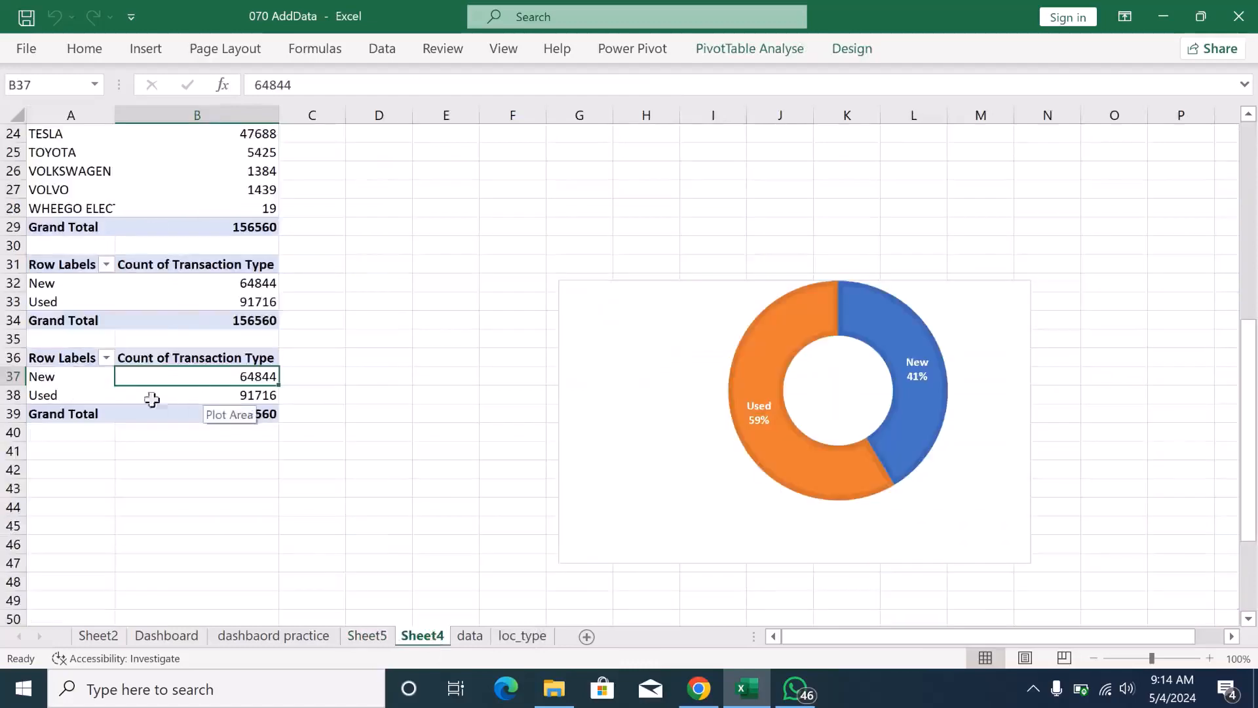
- Clear the Row Labels header in cell A36 of the lower pivot table
left_click_drag(34, 361, 207, 415)
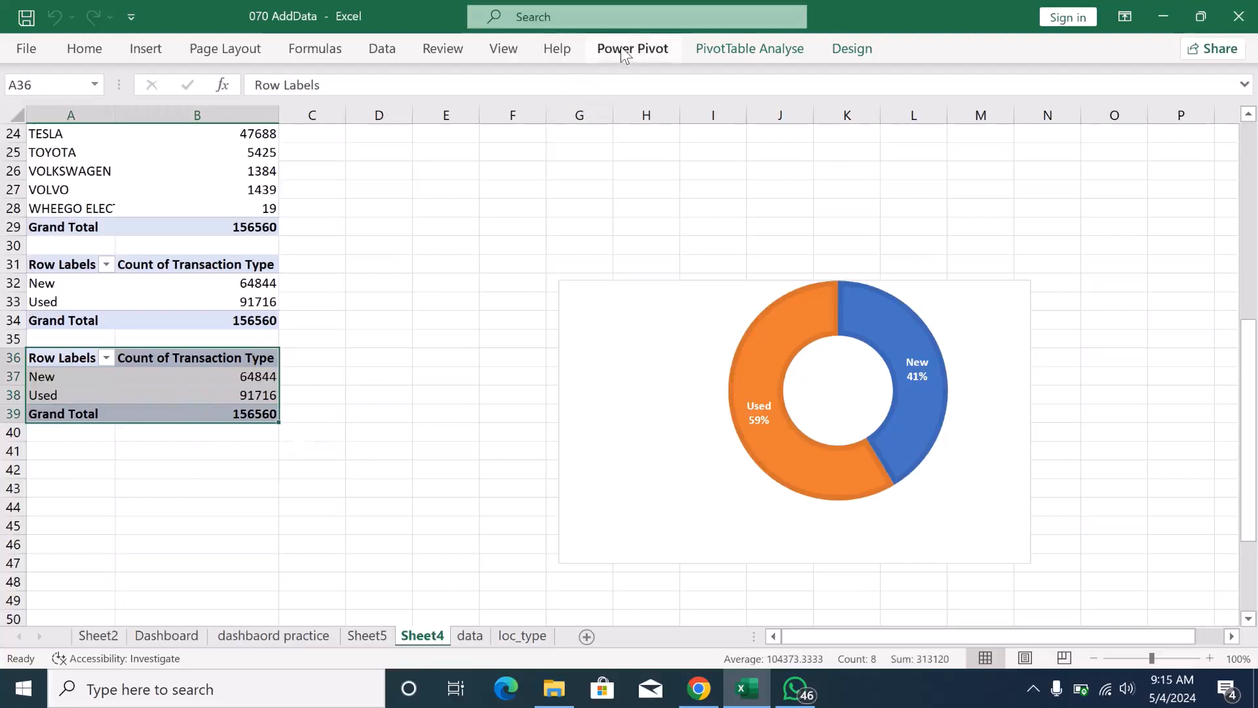
left_click(742, 48)
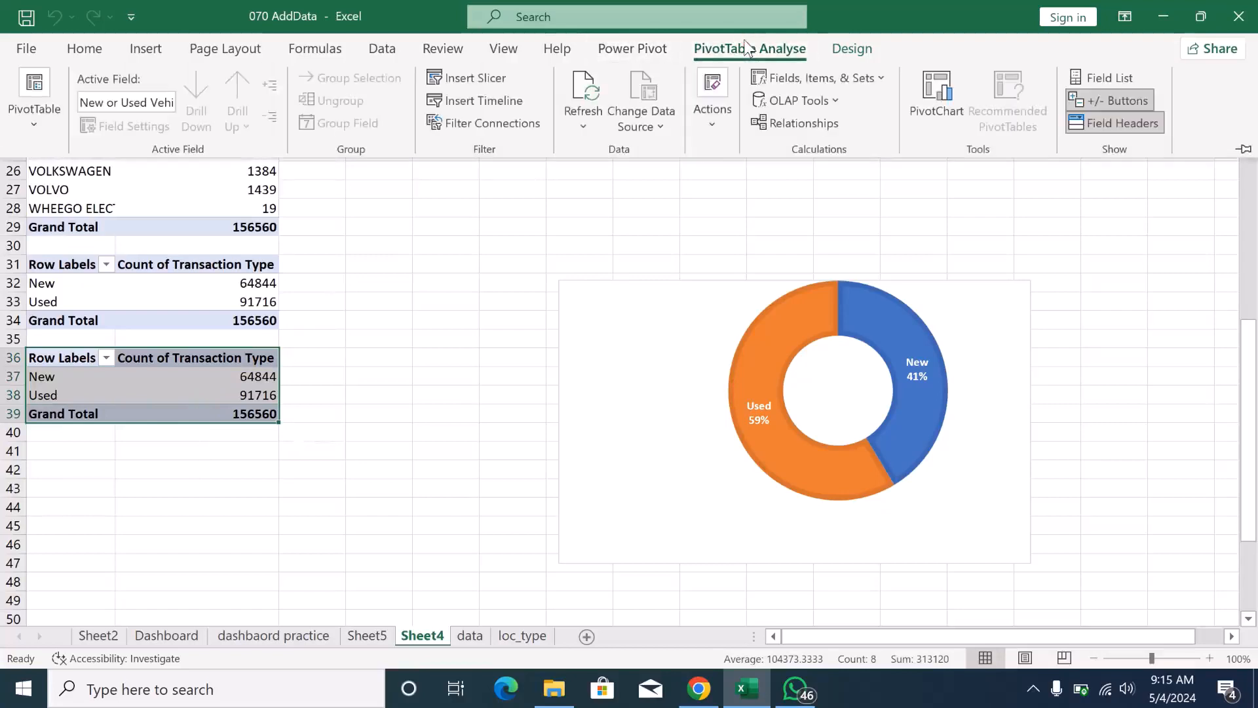
left_click(651, 48)
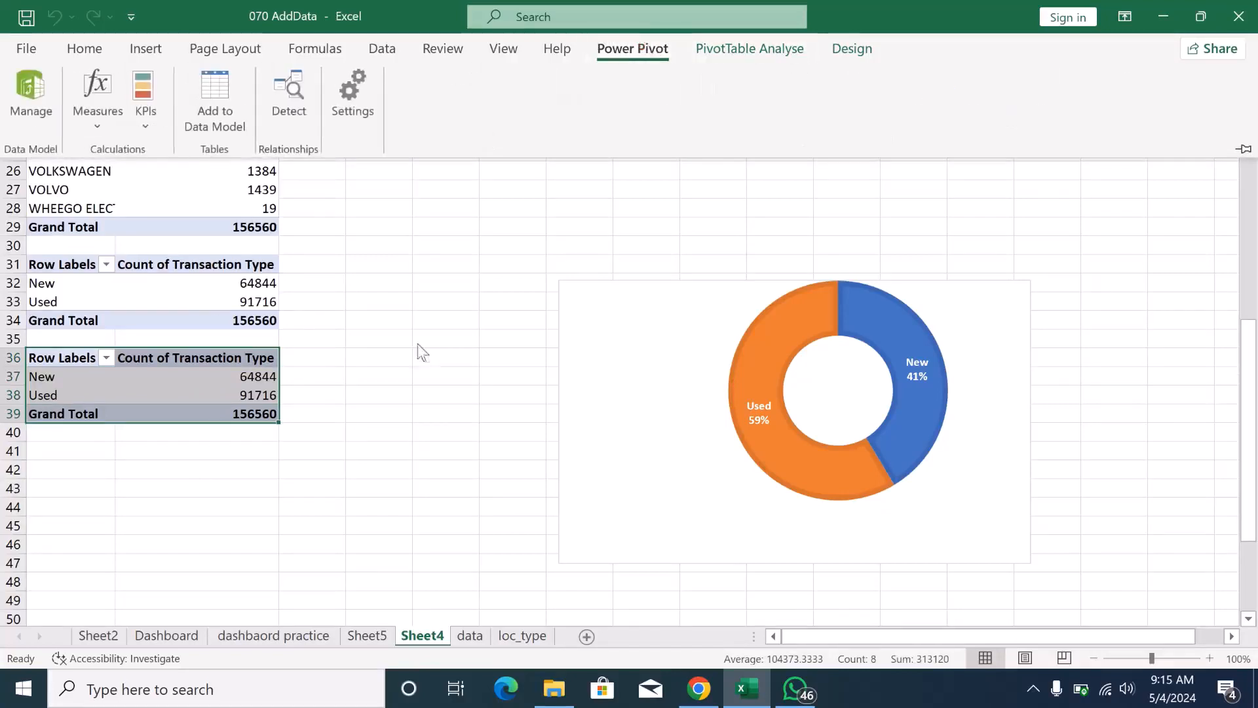
left_click(363, 329)
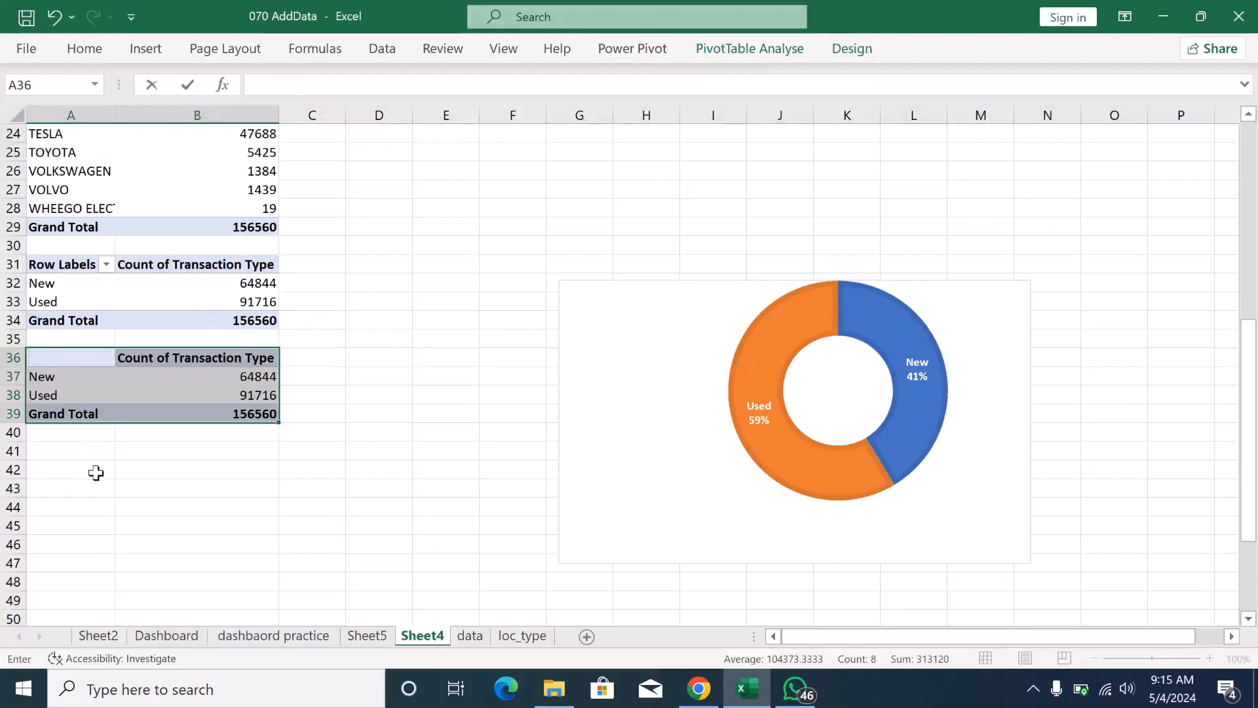
left_click_drag(96, 473, 216, 393)
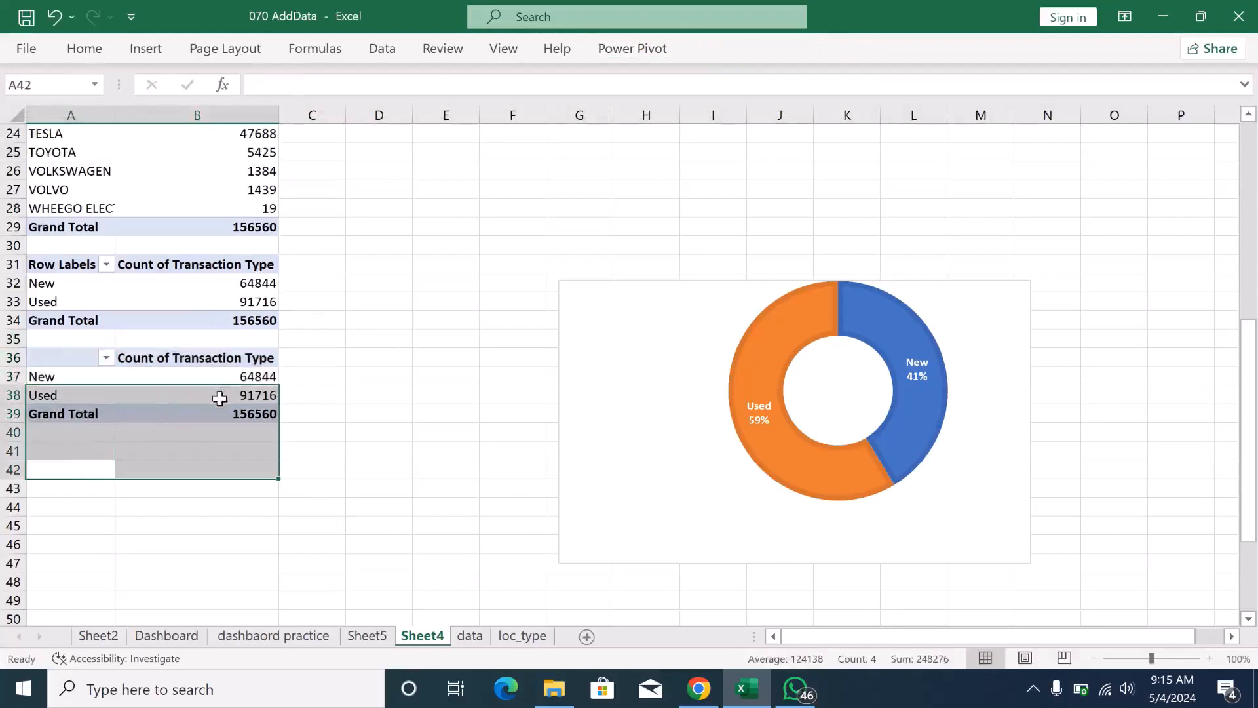
left_click(427, 328)
left_click_drag(65, 358, 219, 413)
right_click(220, 413)
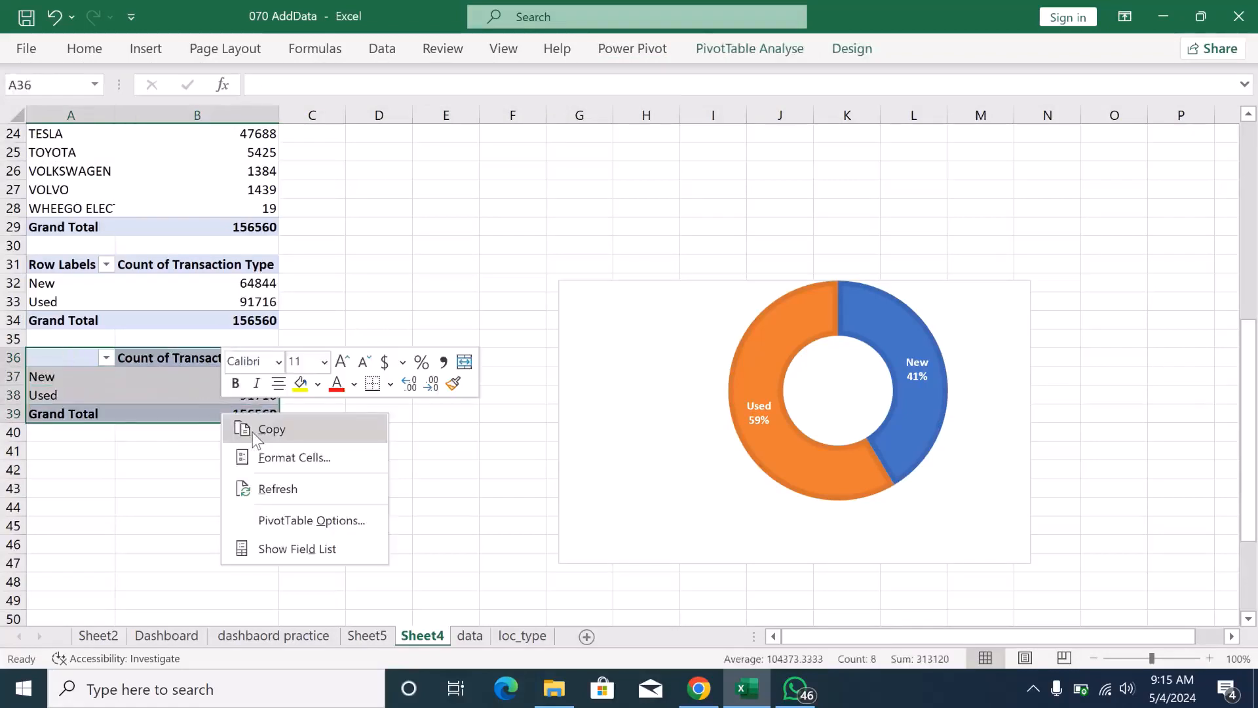
left_click(59, 459)
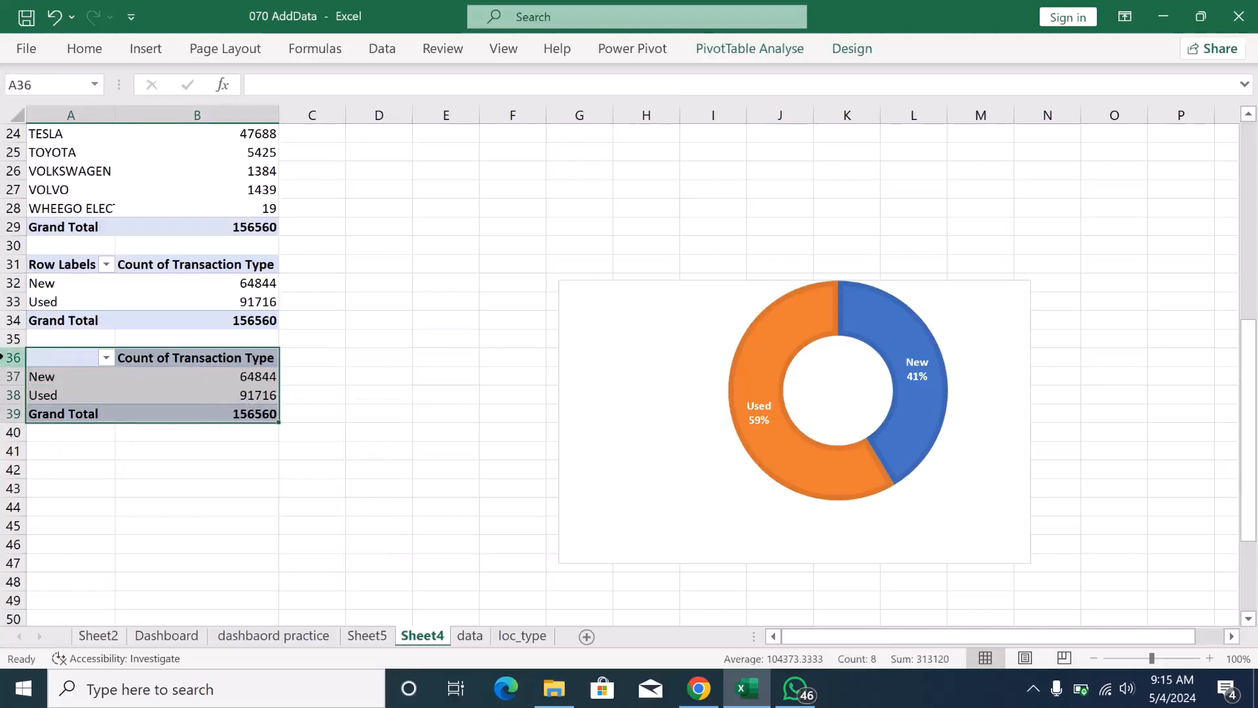
left_click_drag(3, 358, 13, 414)
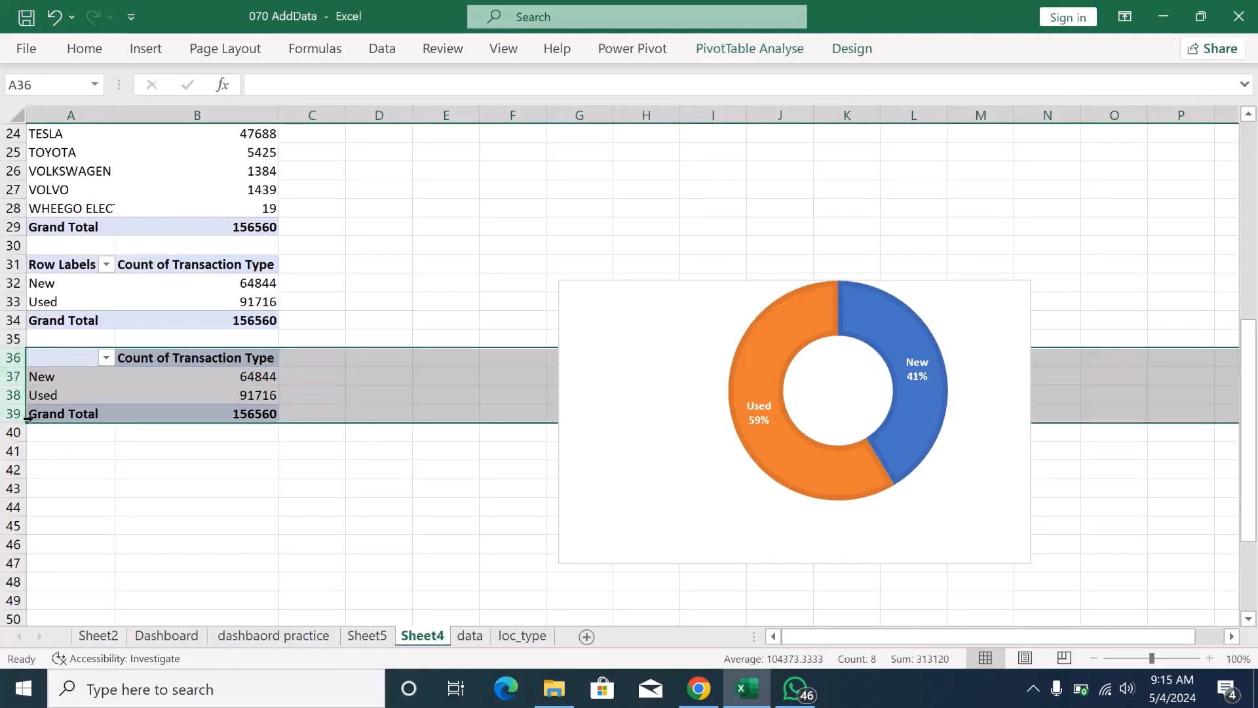
right_click(22, 400)
left_click(92, 467)
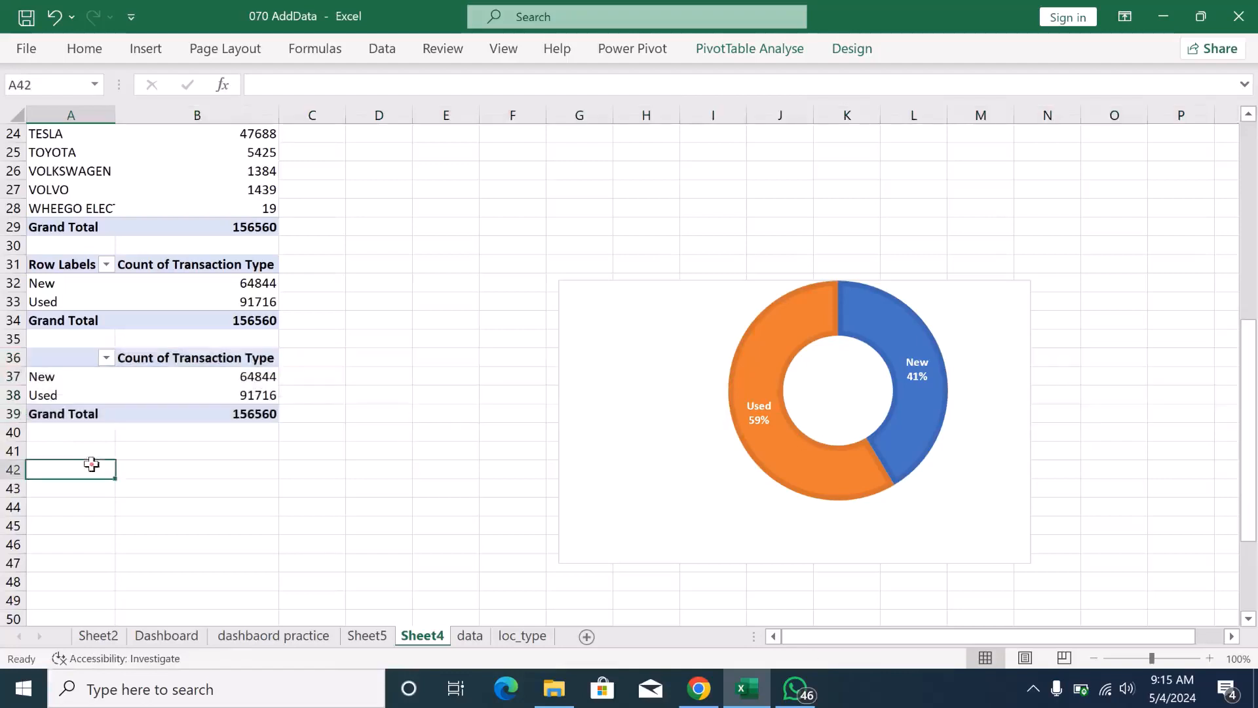
- Try to clear the Count of Transaction Type header in cell B36 of the lower pivot table, and abandon the entry
left_click(187, 359)
key("BackSpace")
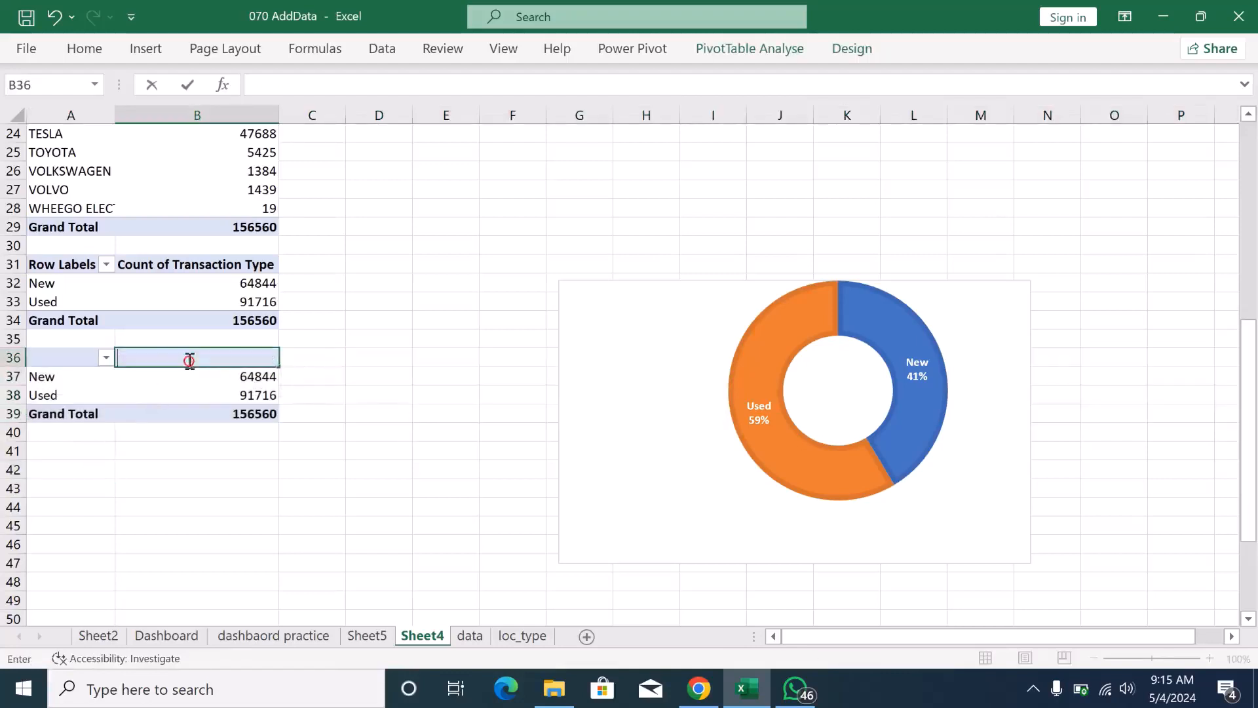
left_click(91, 379)
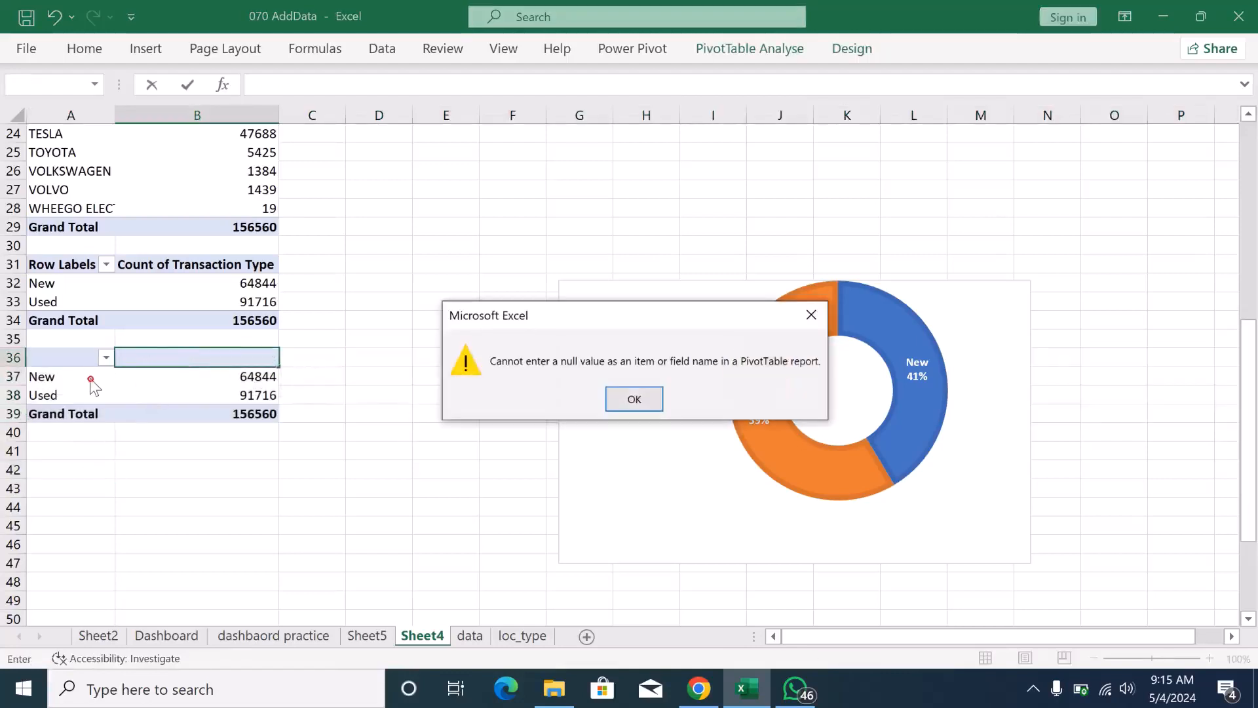
left_click(633, 397)
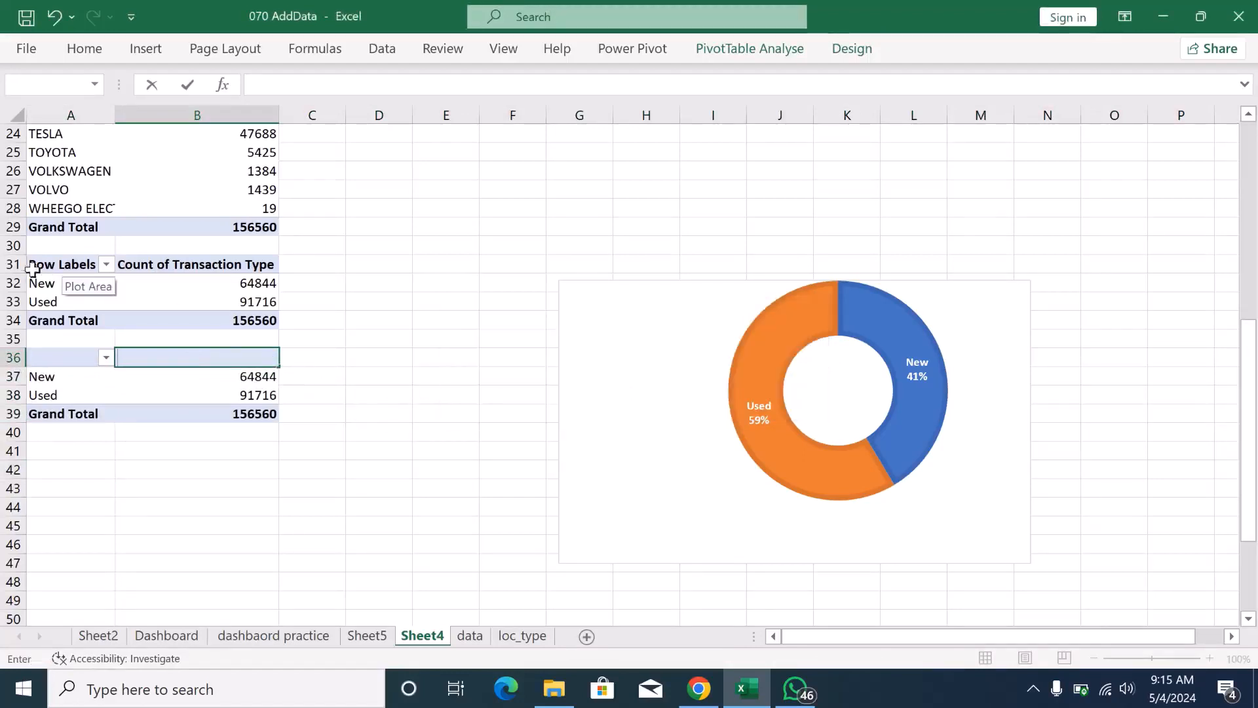
left_click(55, 282)
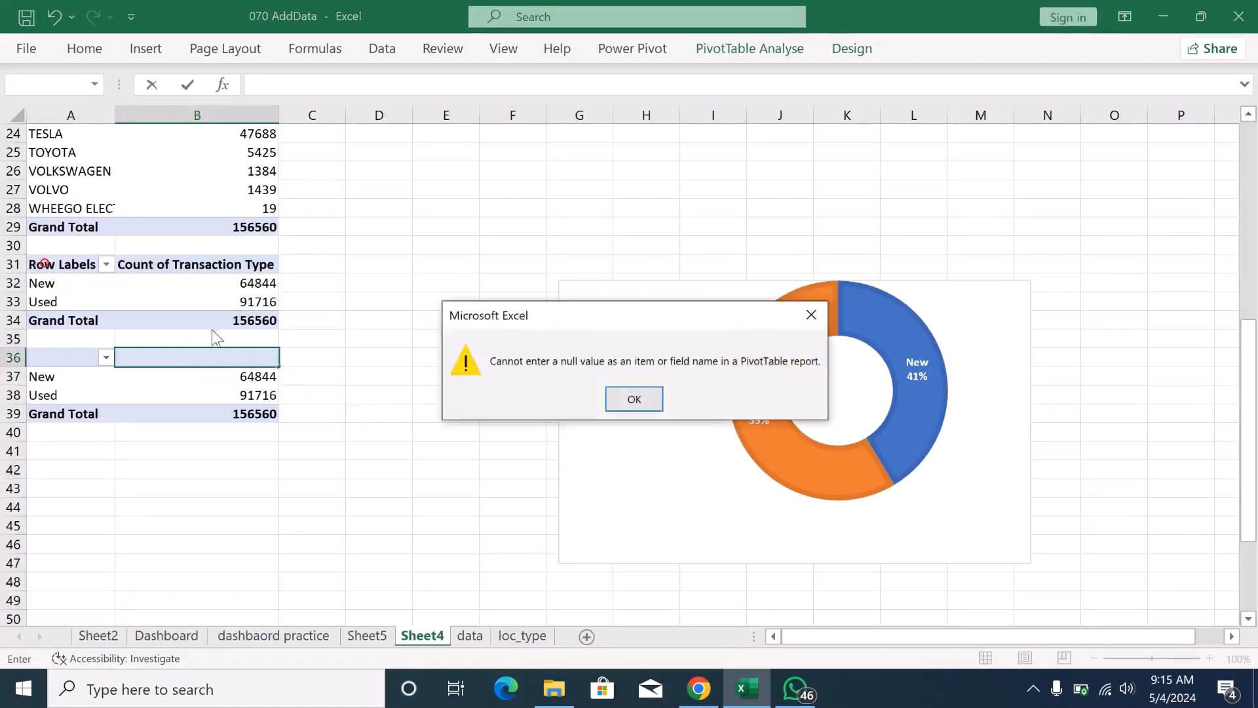
left_click(633, 398)
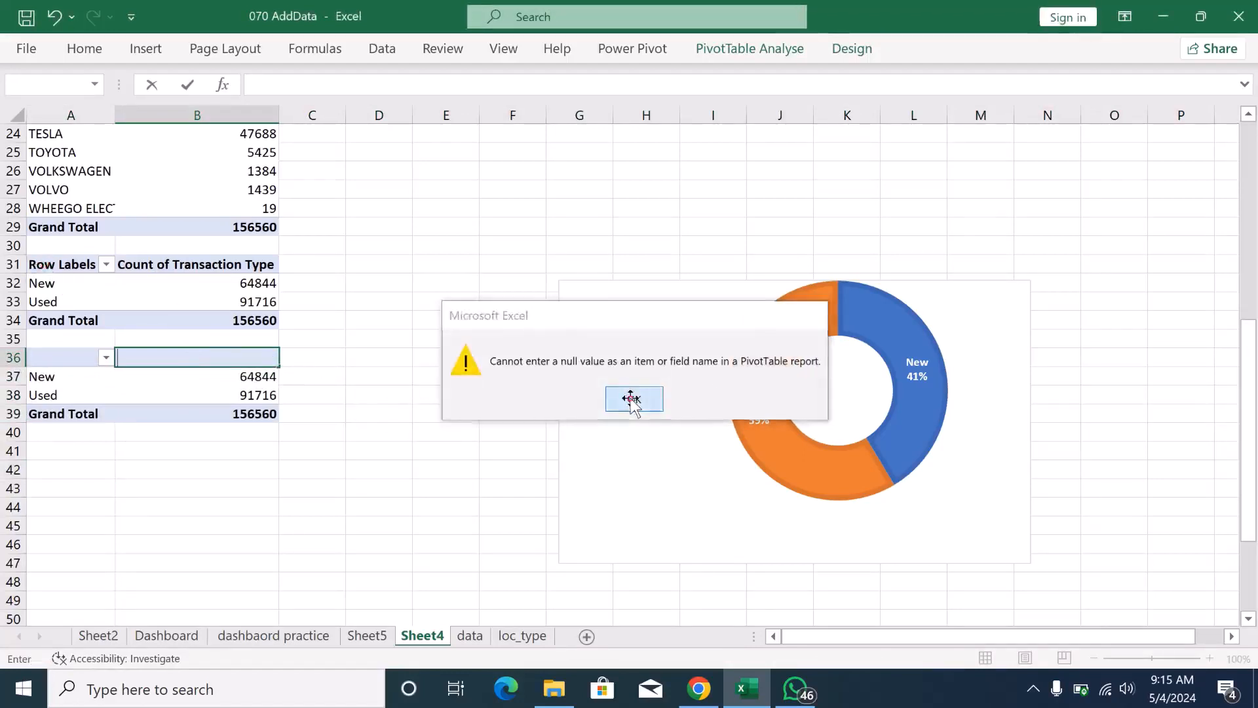
left_click(100, 358)
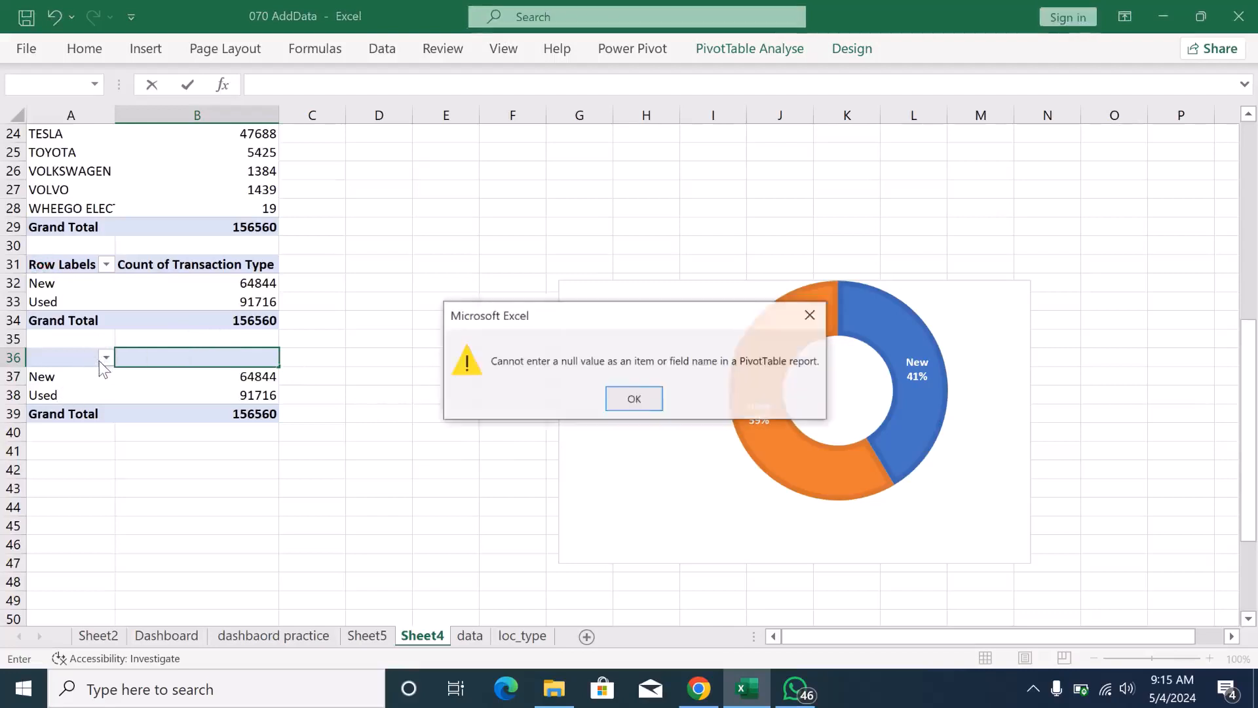
left_click(634, 399)
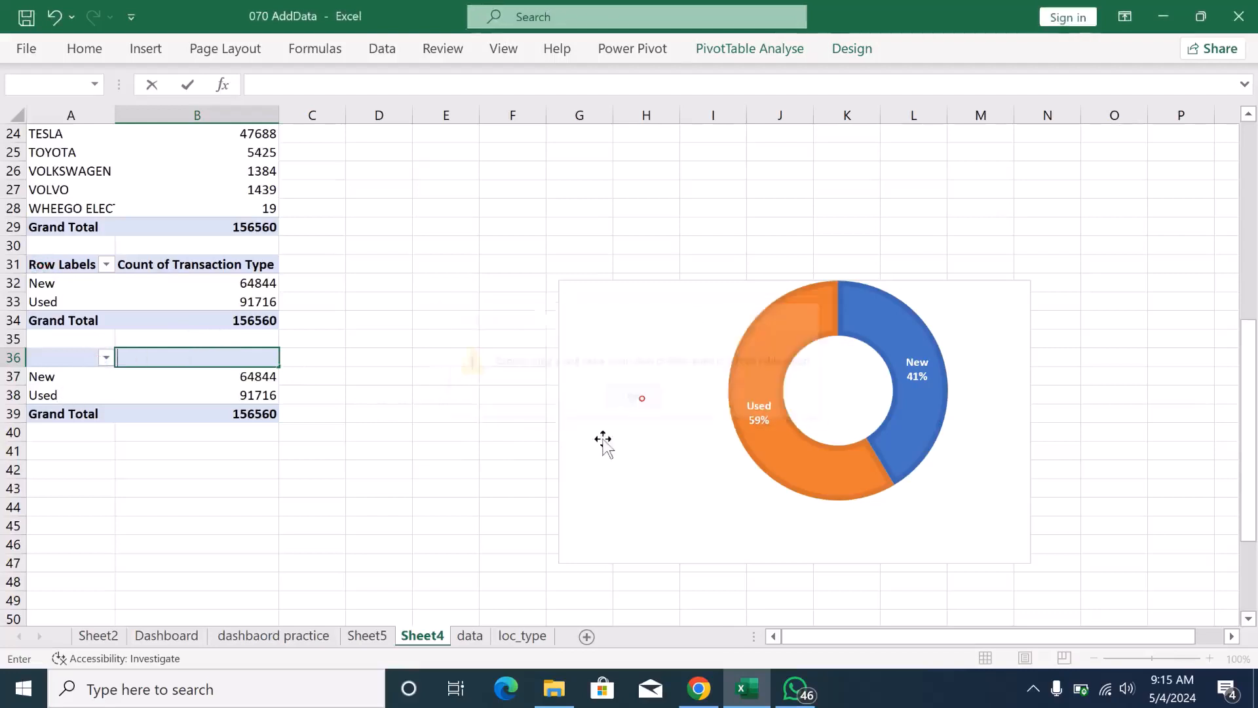
left_click(53, 266)
left_click(634, 399)
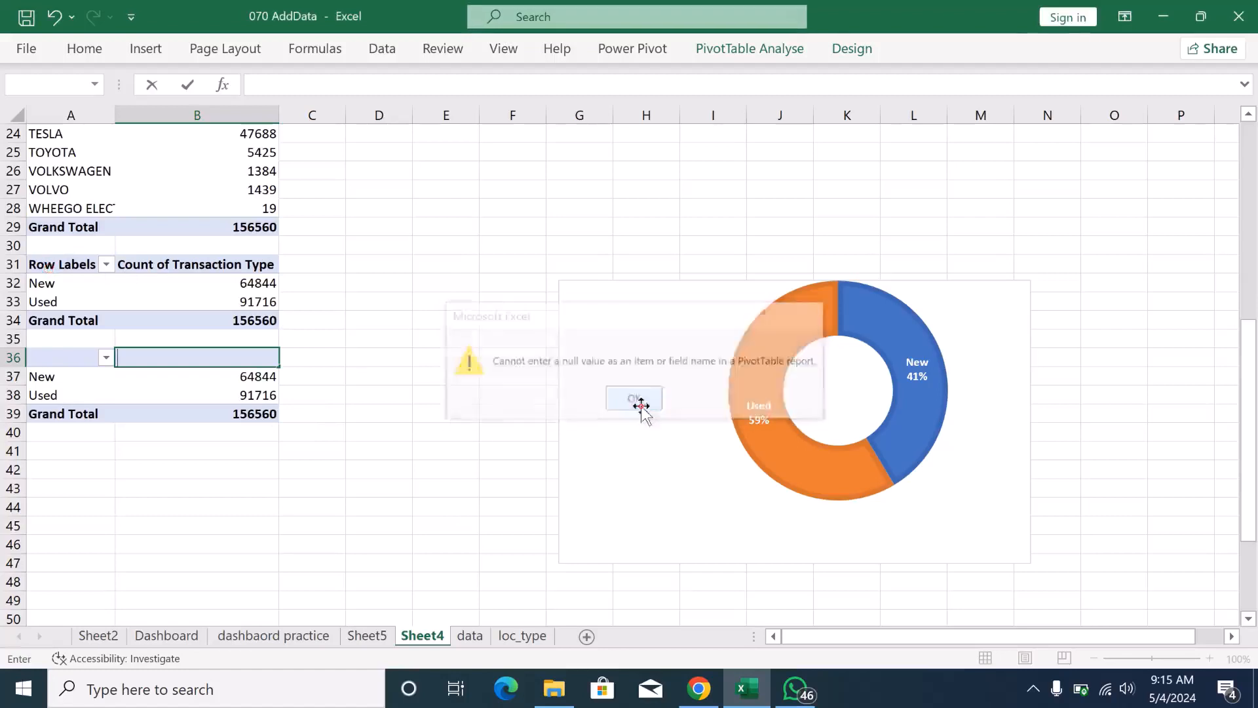
key("ctrl+z")
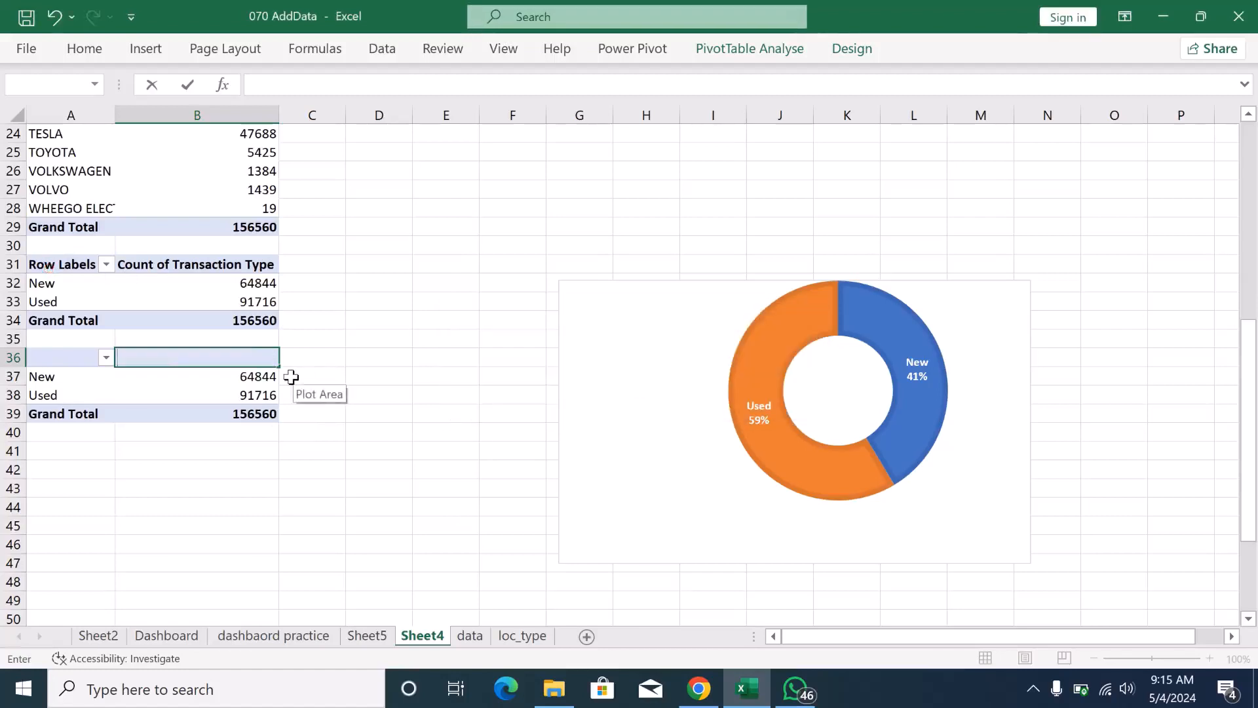
left_click(362, 360)
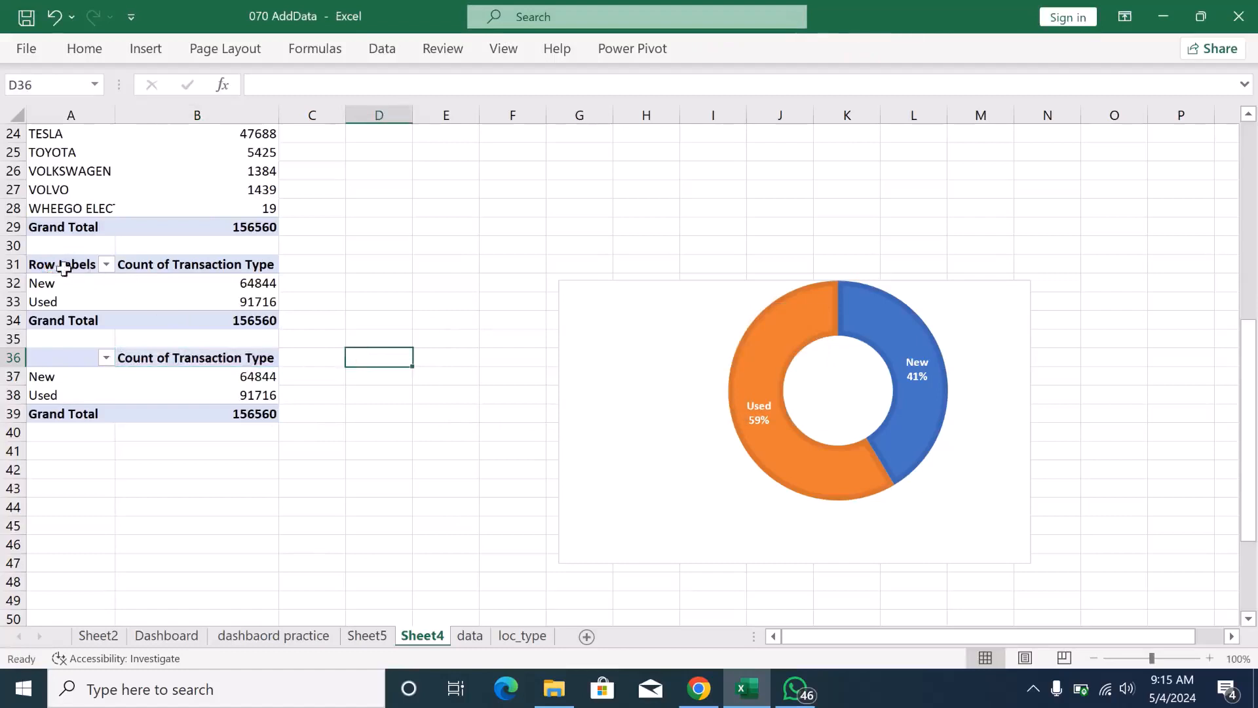
- Copy the pivot table in A31:B34 and paste it over the lower pivot table starting at A36
left_click_drag(62, 264, 196, 317)
key("ctrl+c")
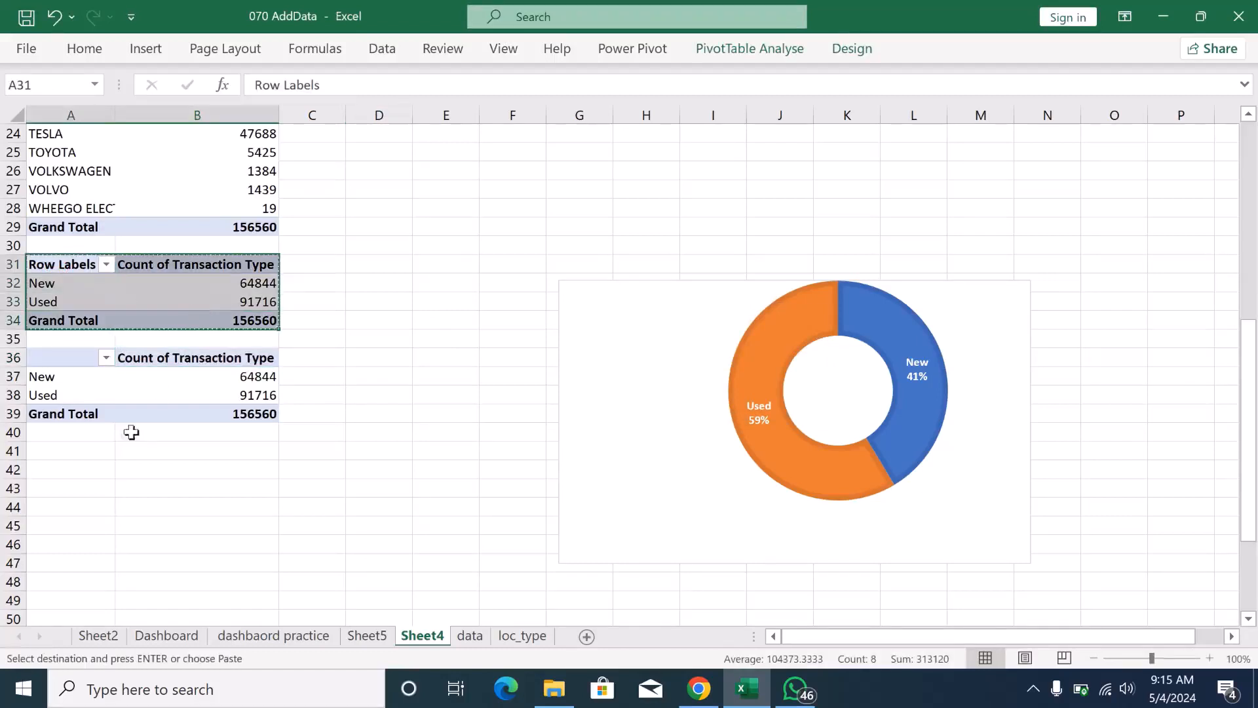
left_click(45, 357)
key("ctrl+v")
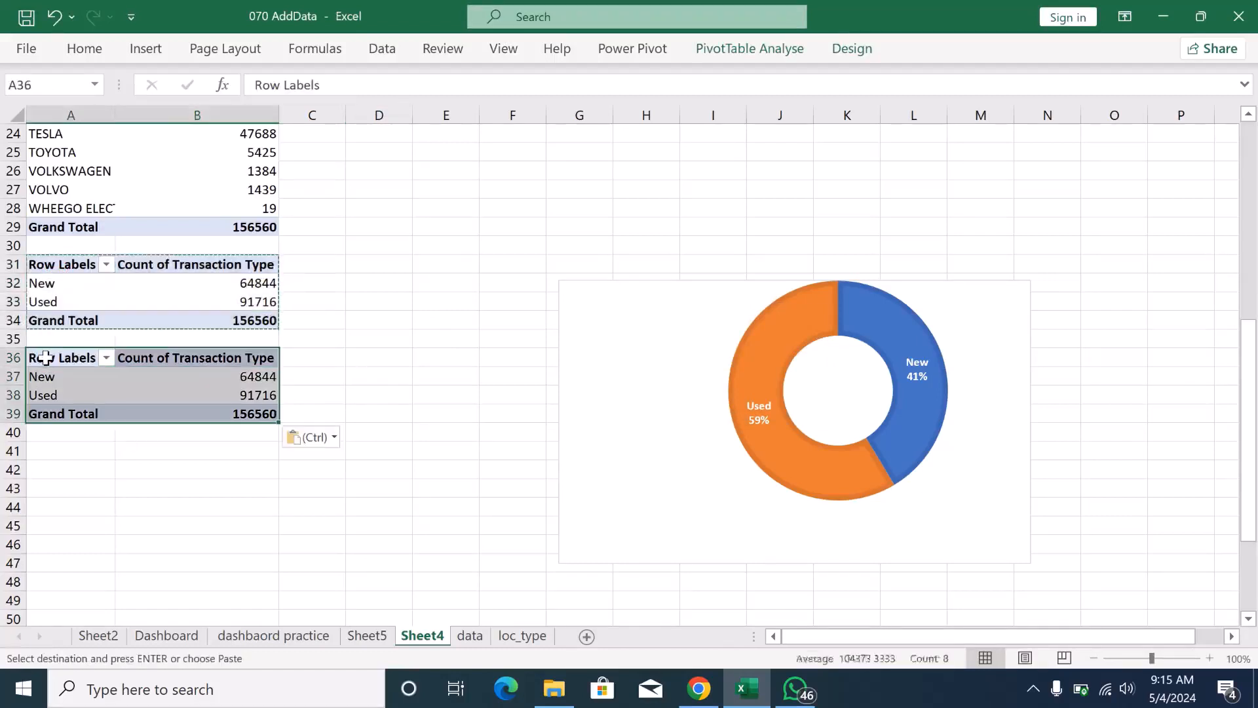
left_click(126, 391)
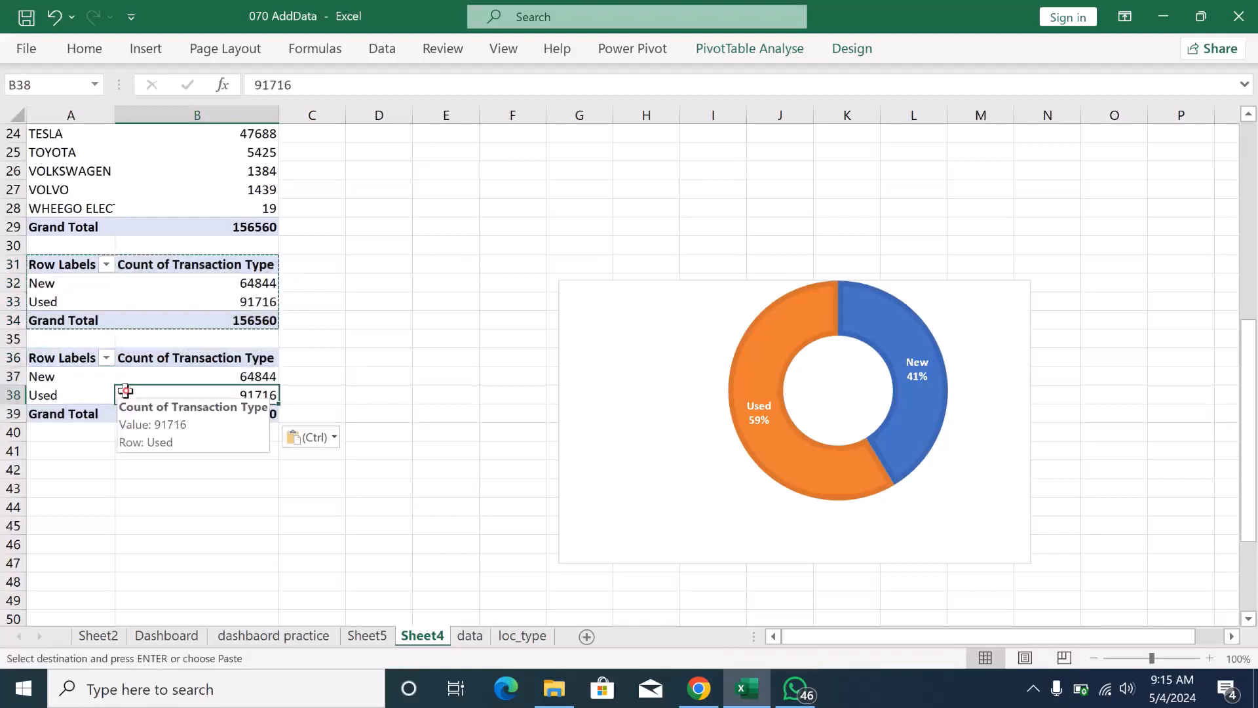
- Show the detail records behind the New count in B37 on a new sheet, and delete that sheet
left_click(82, 380)
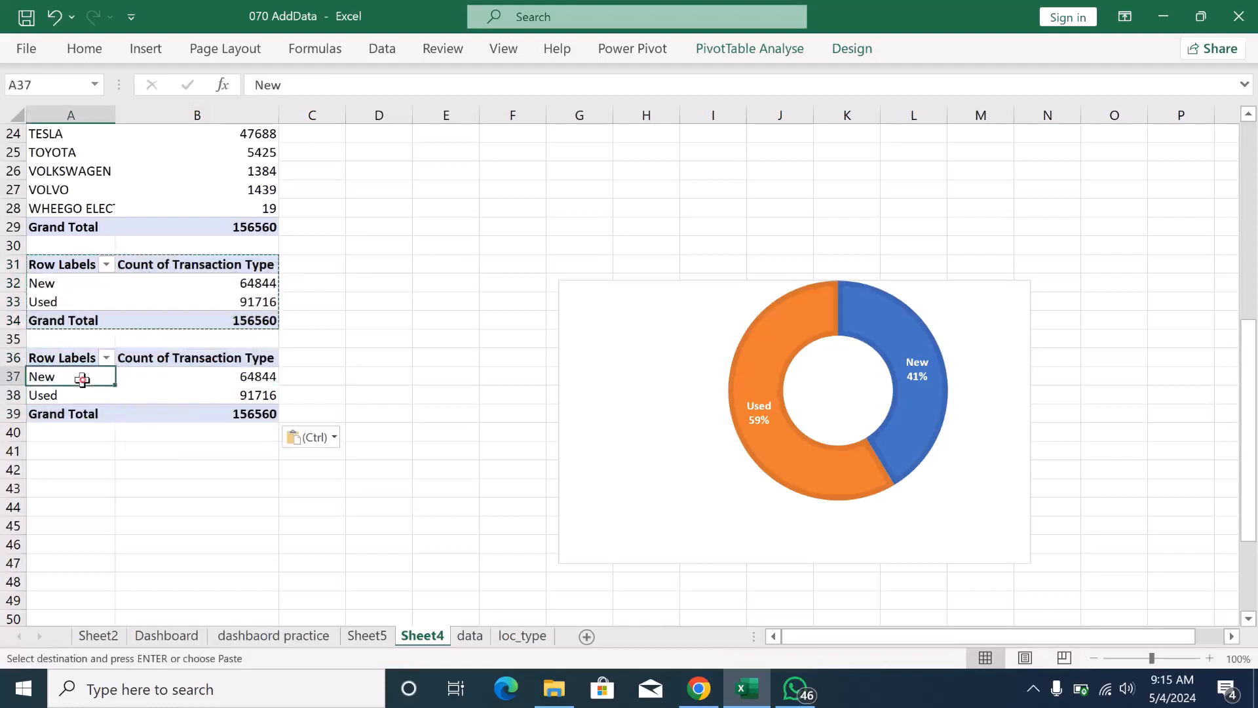
double_click(236, 373)
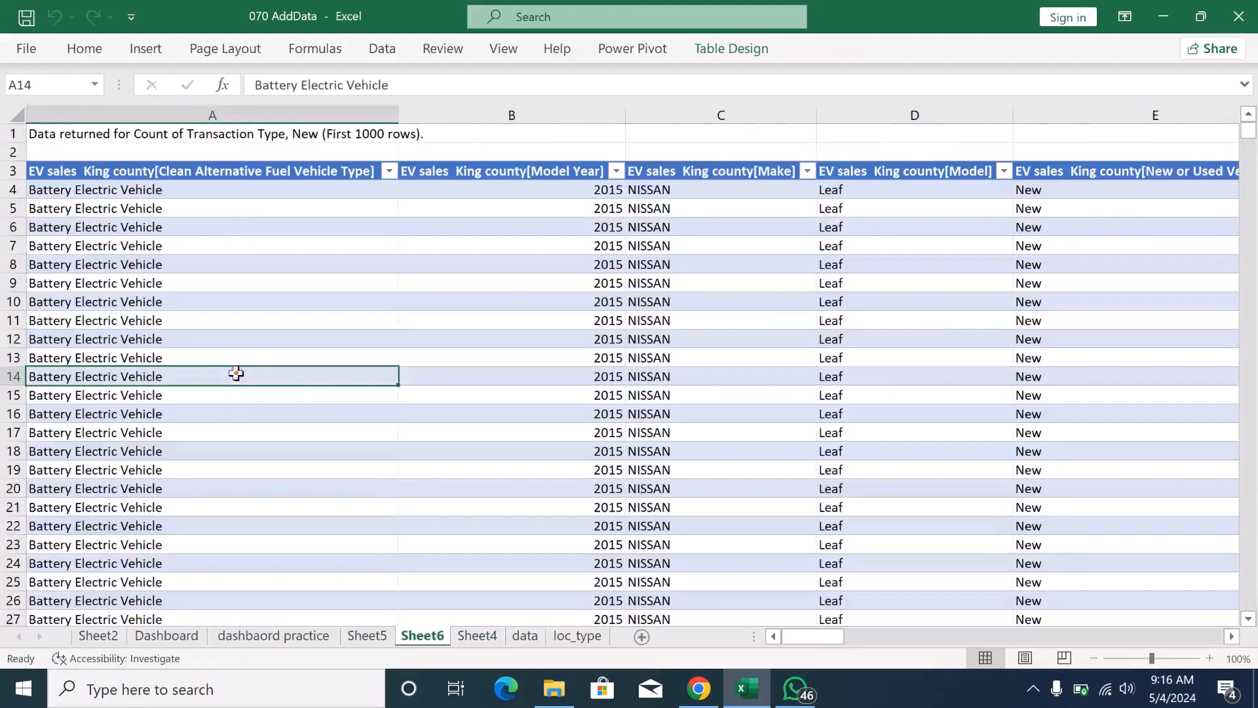
right_click(437, 635)
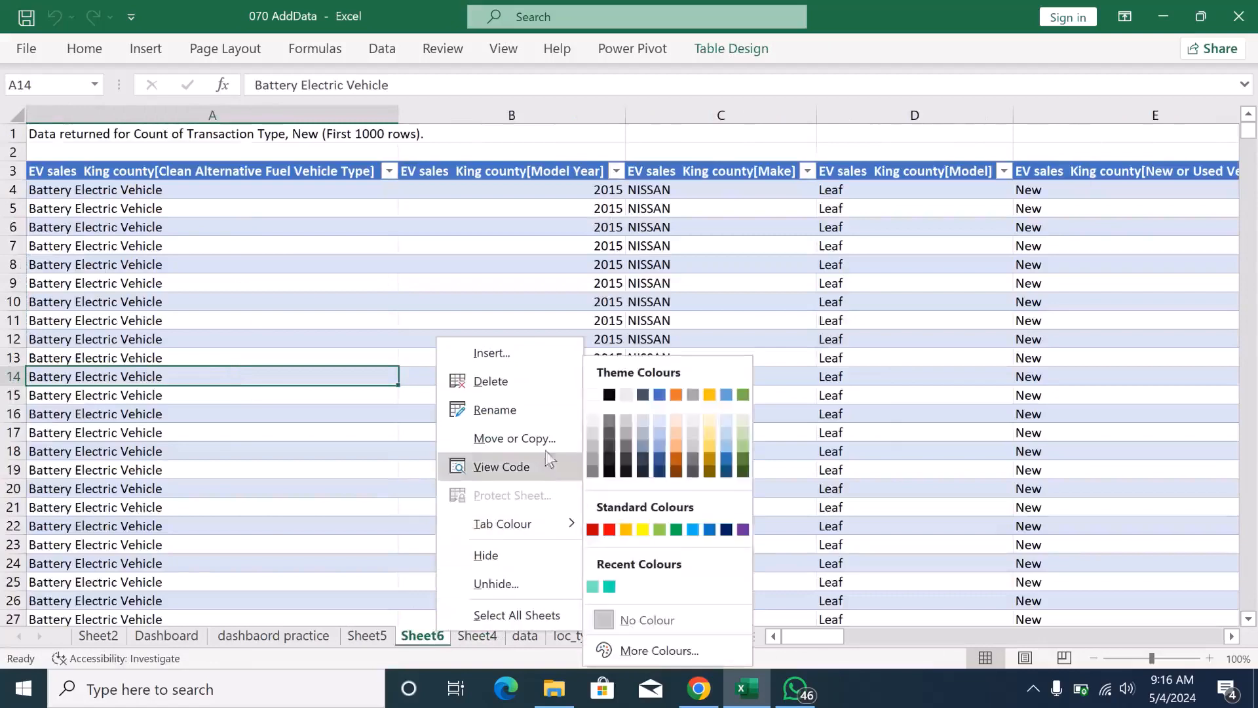
left_click(541, 371)
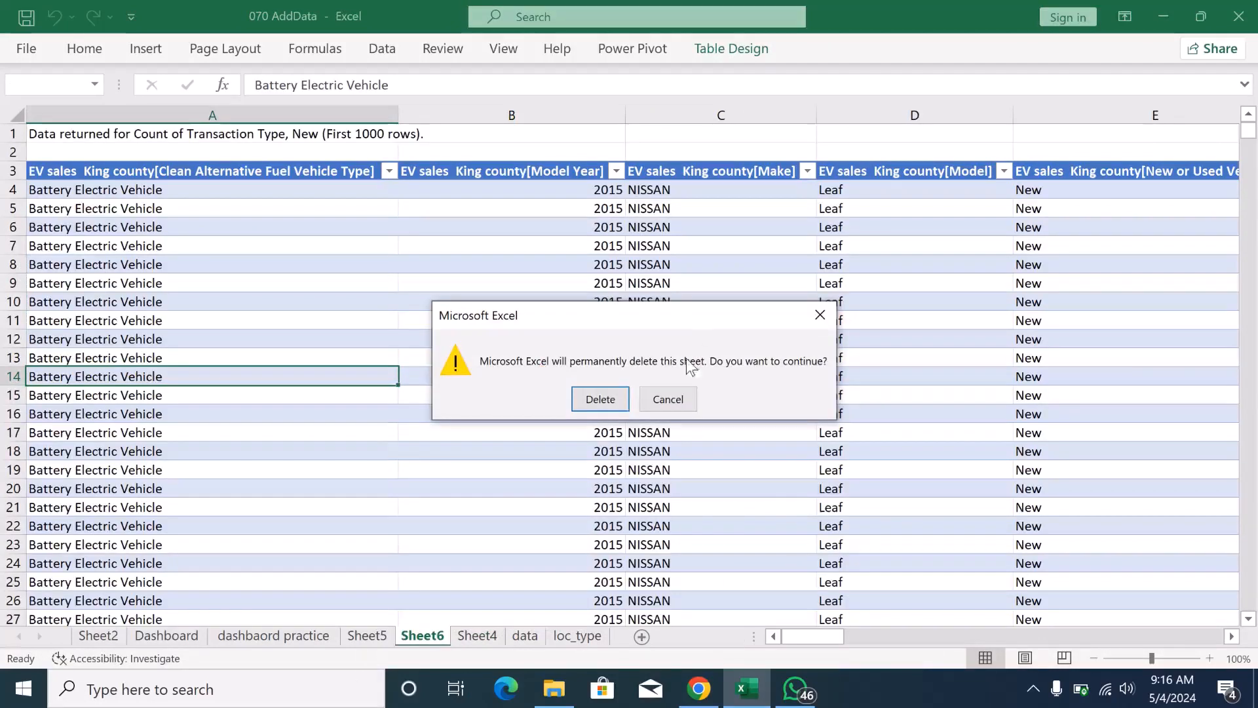
left_click(614, 405)
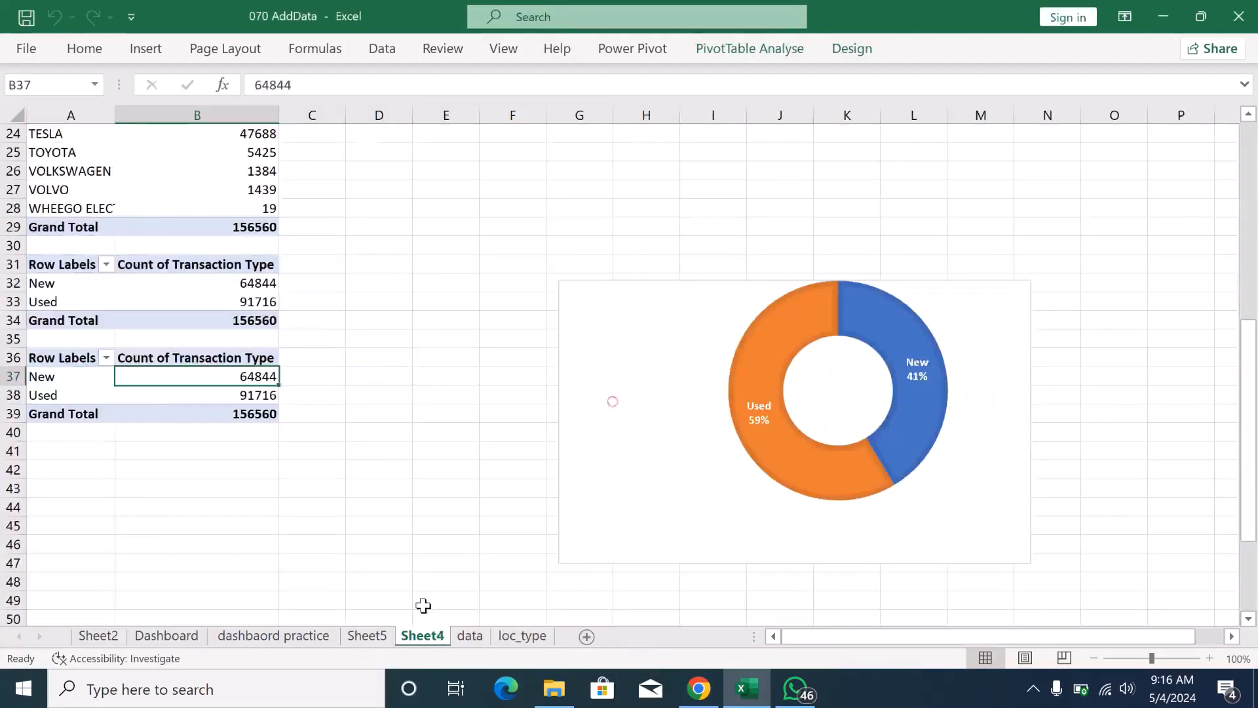
- Delete the stray detail sheet Sheet5 from the workbook
left_click(368, 636)
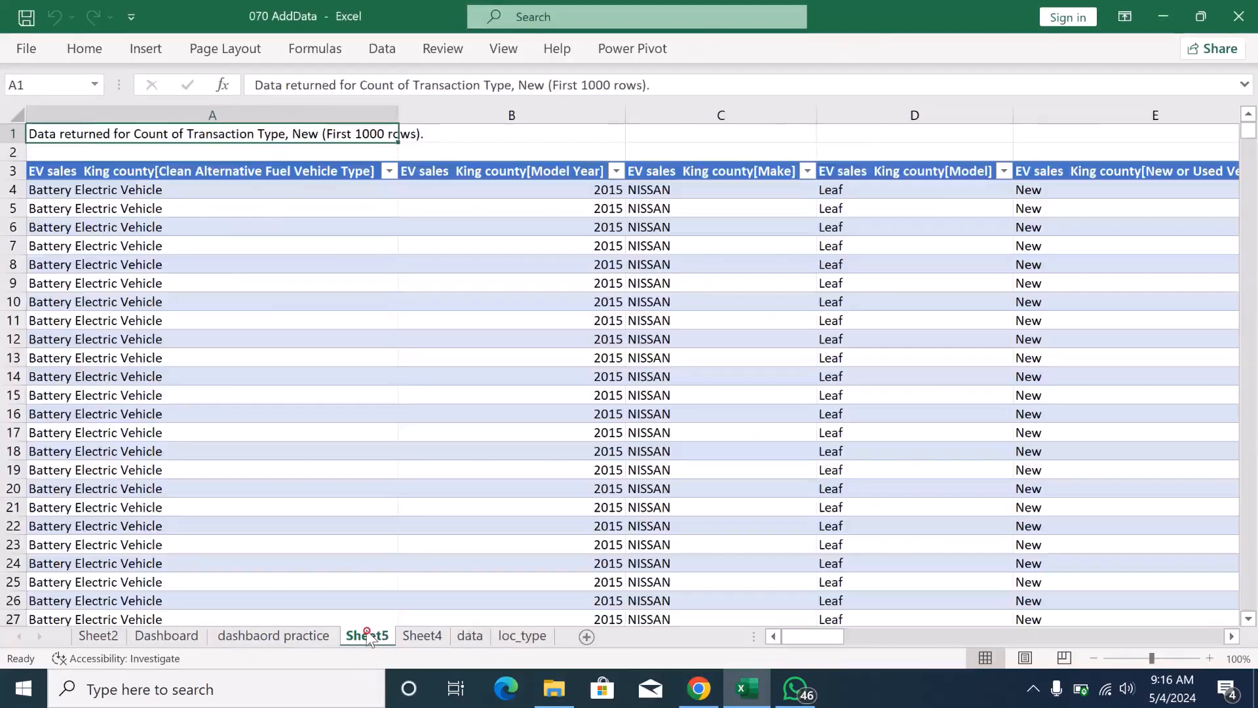
right_click(368, 636)
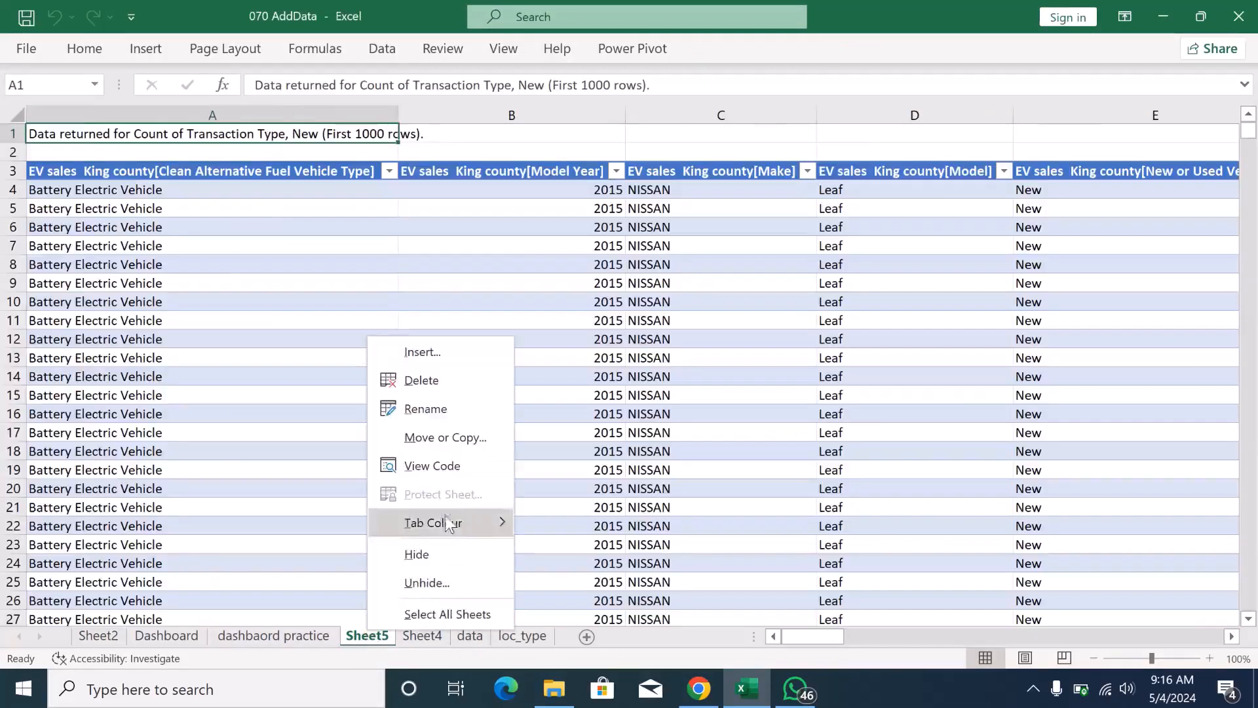
left_click(450, 388)
left_click(601, 398)
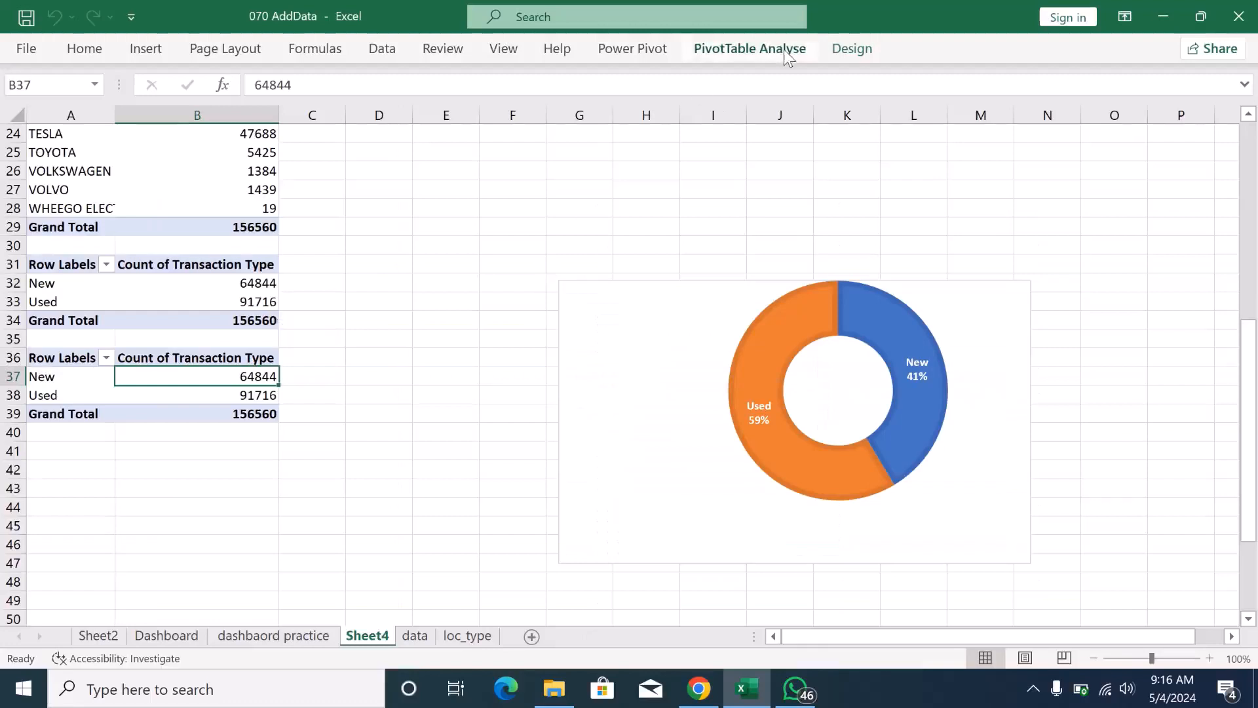
- Try a clustered bar PivotChart based on the lower pivot table at A36, and delete the chart
left_click(636, 49)
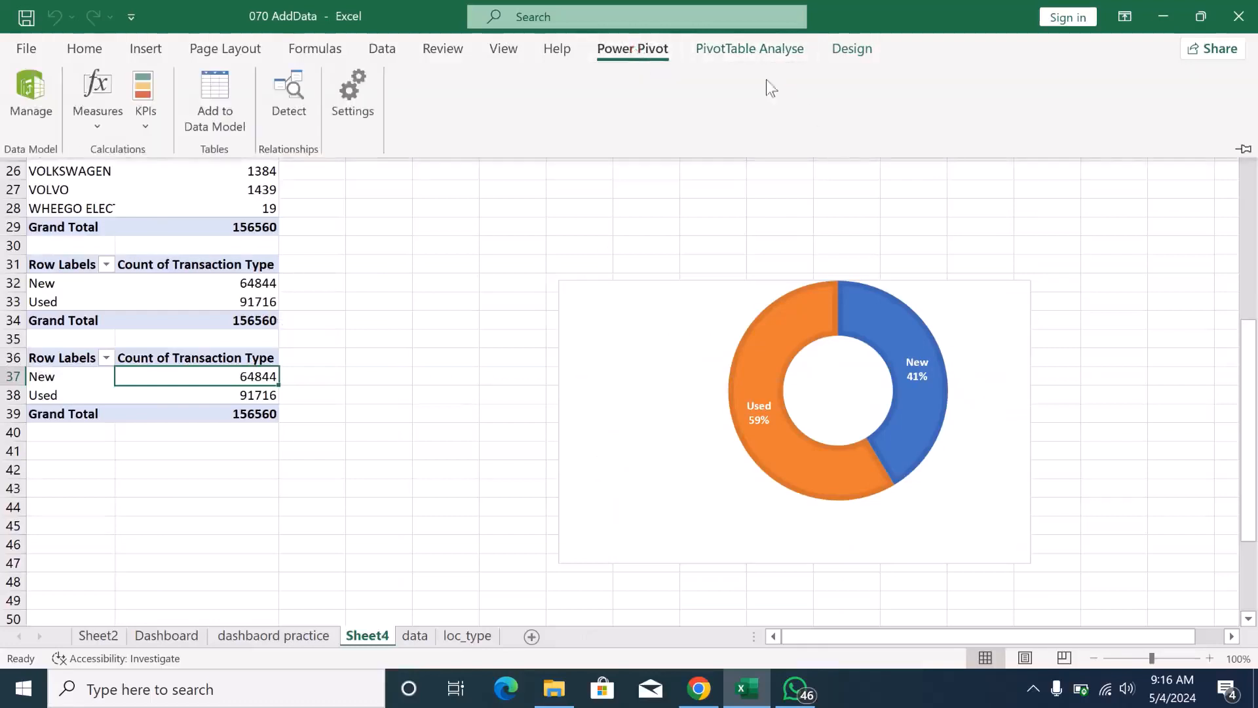
left_click(751, 54)
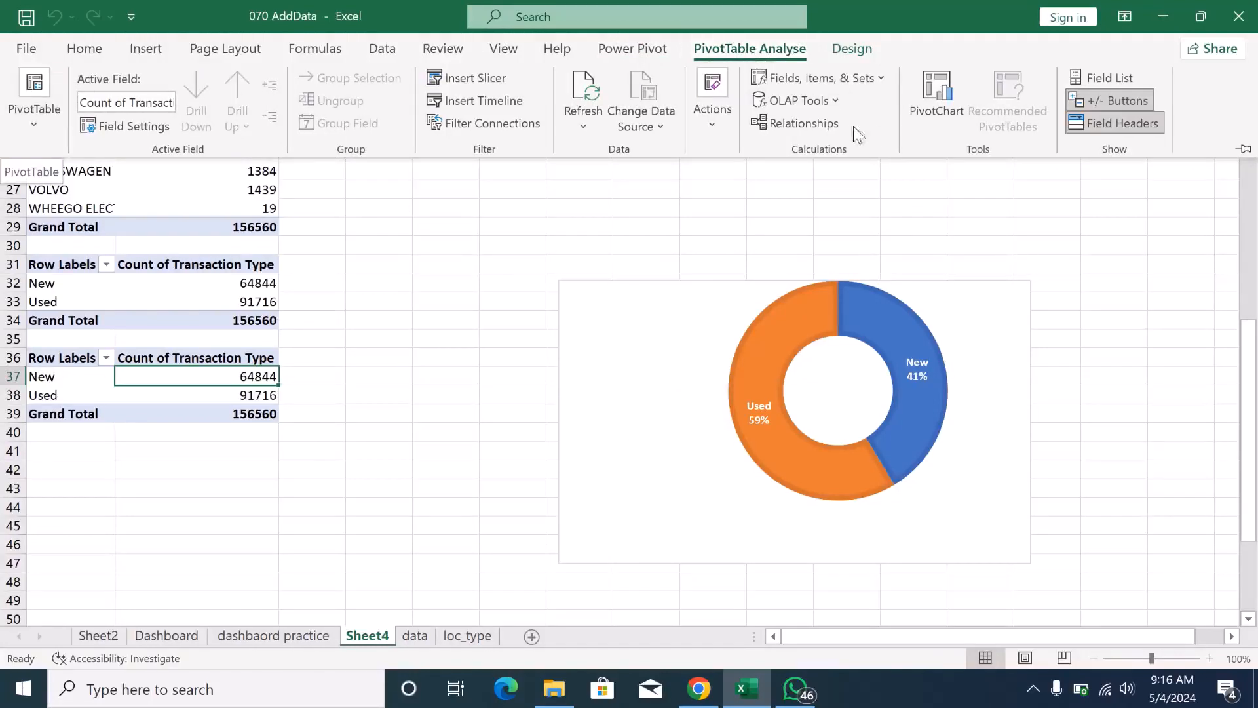
left_click(954, 115)
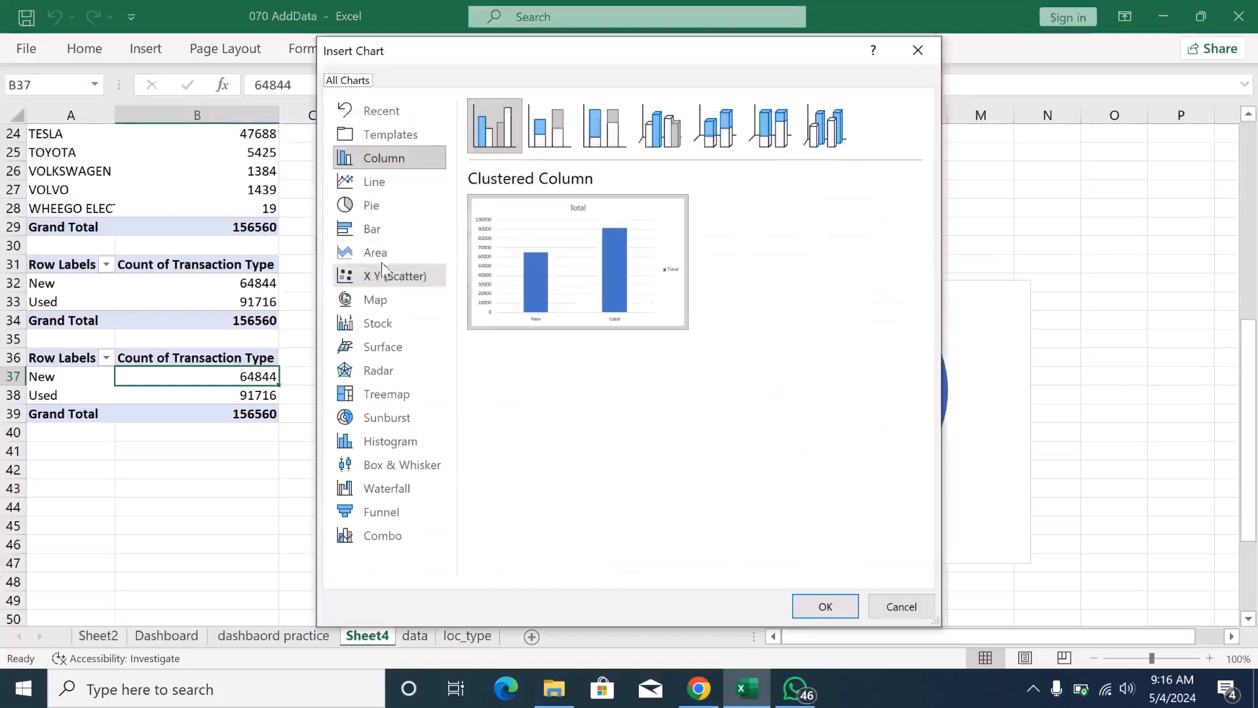
left_click(371, 230)
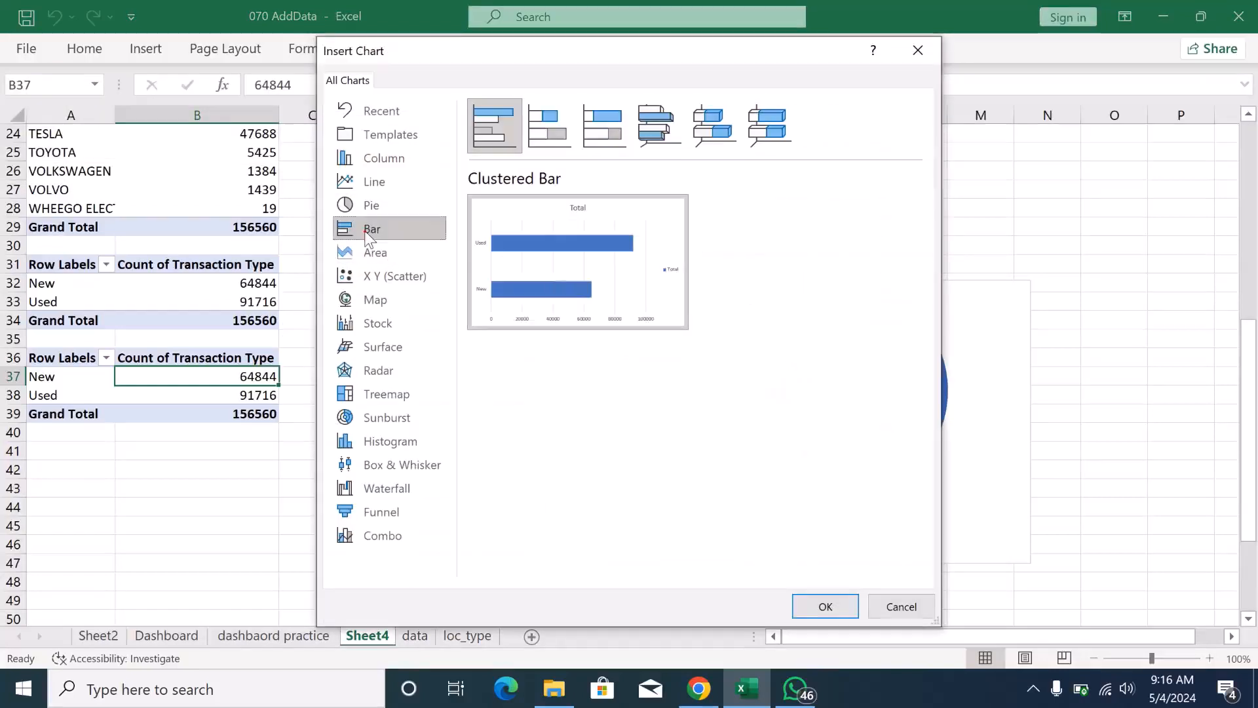
left_click(823, 607)
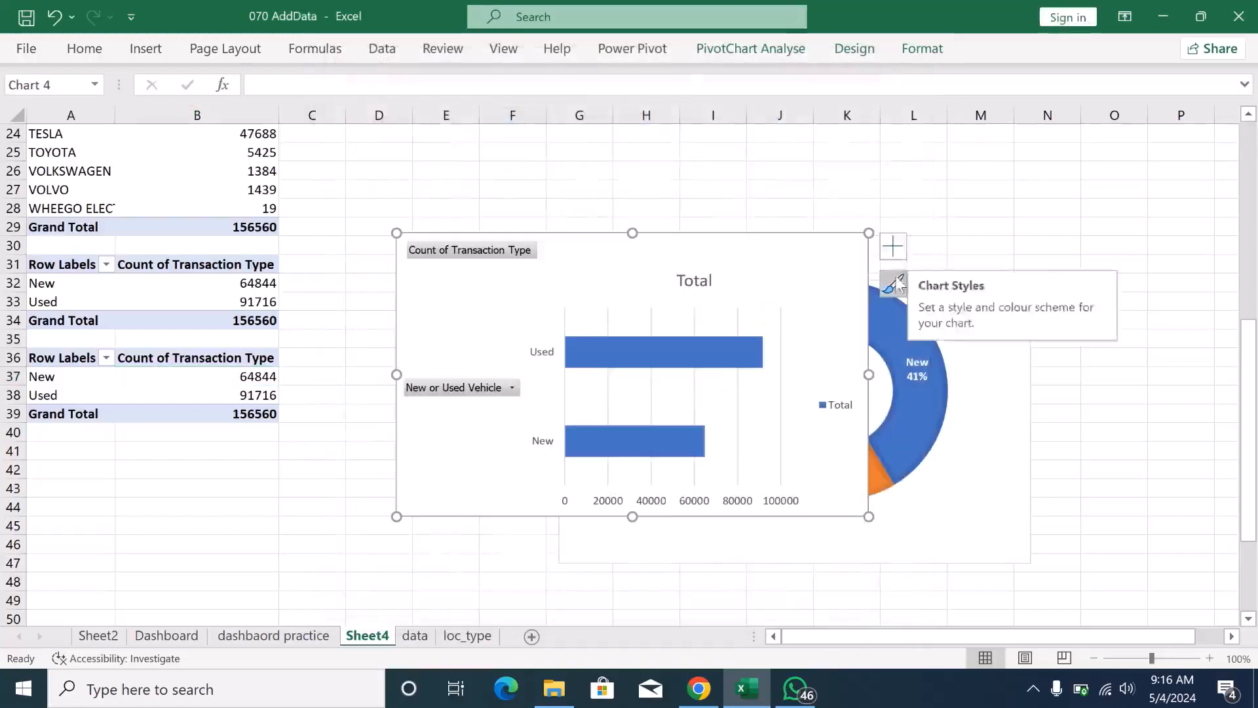
left_click(892, 244)
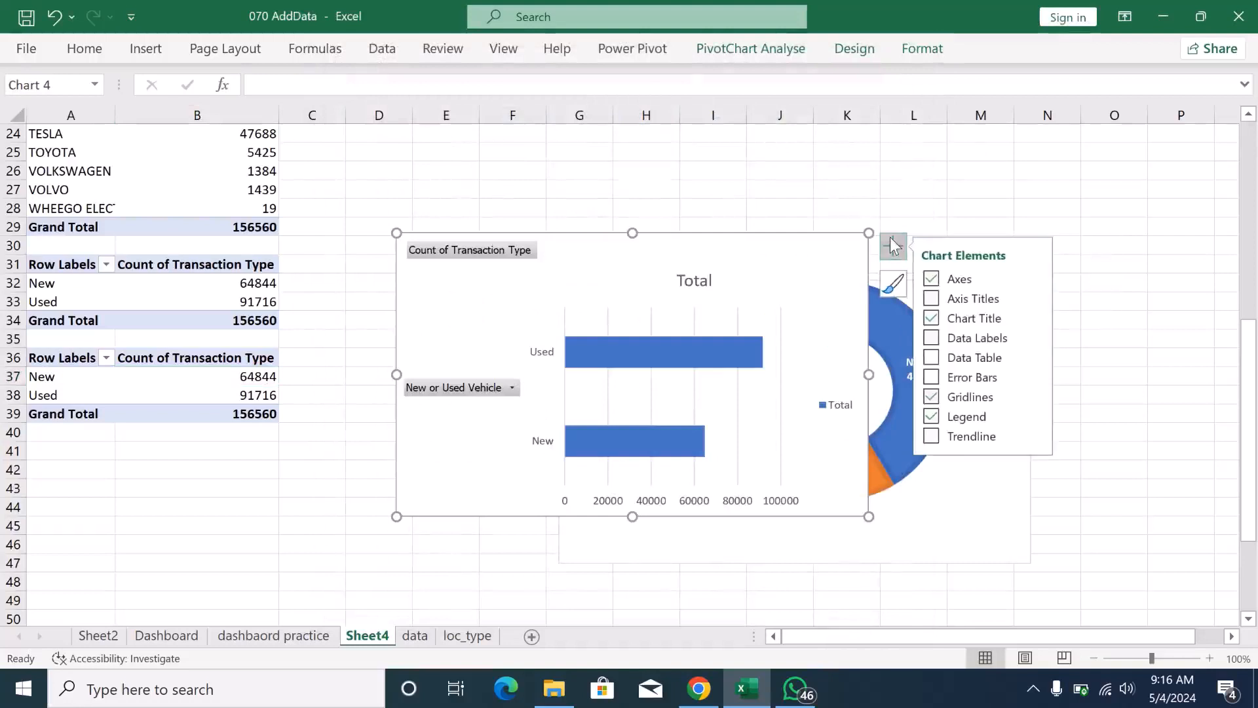
left_click(895, 283)
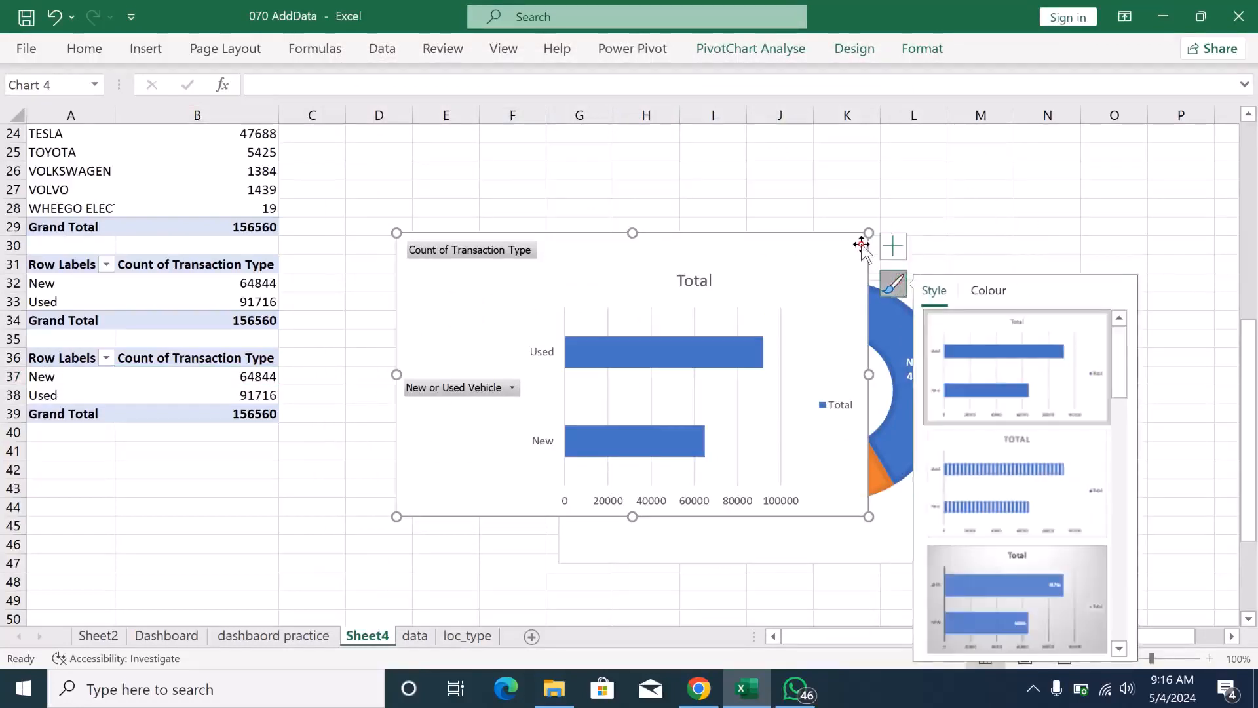
key("Delete")
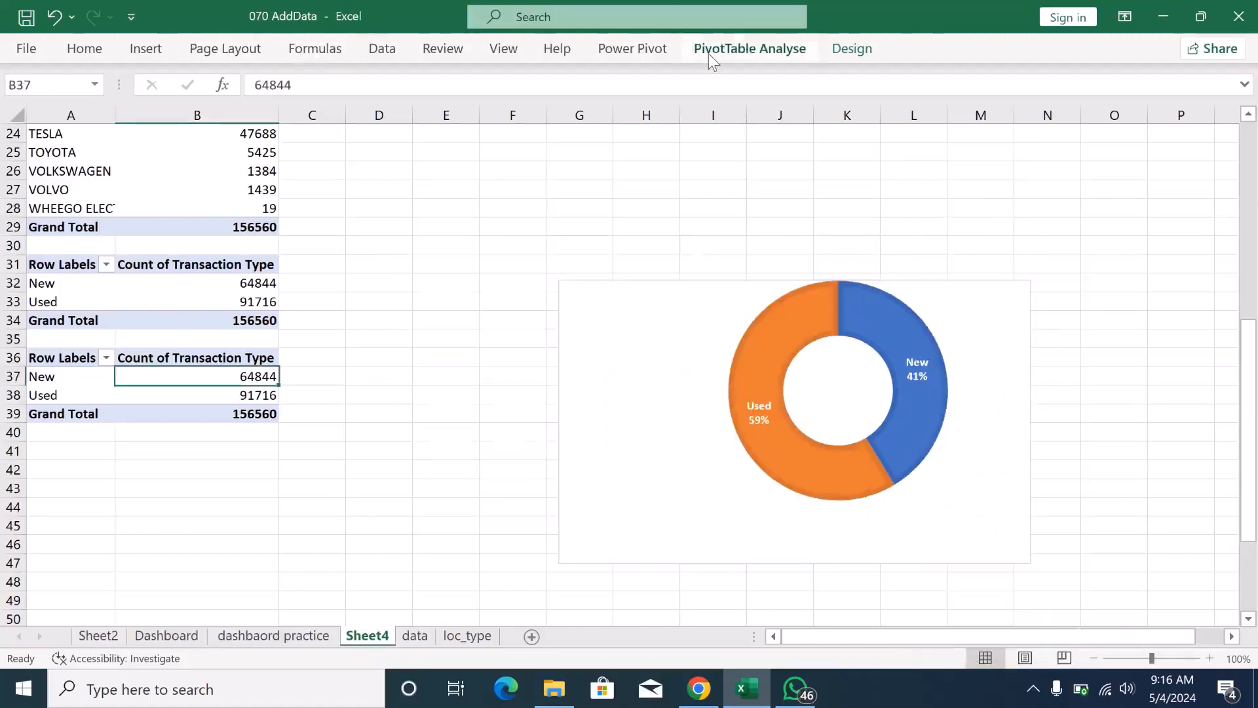
left_click(654, 49)
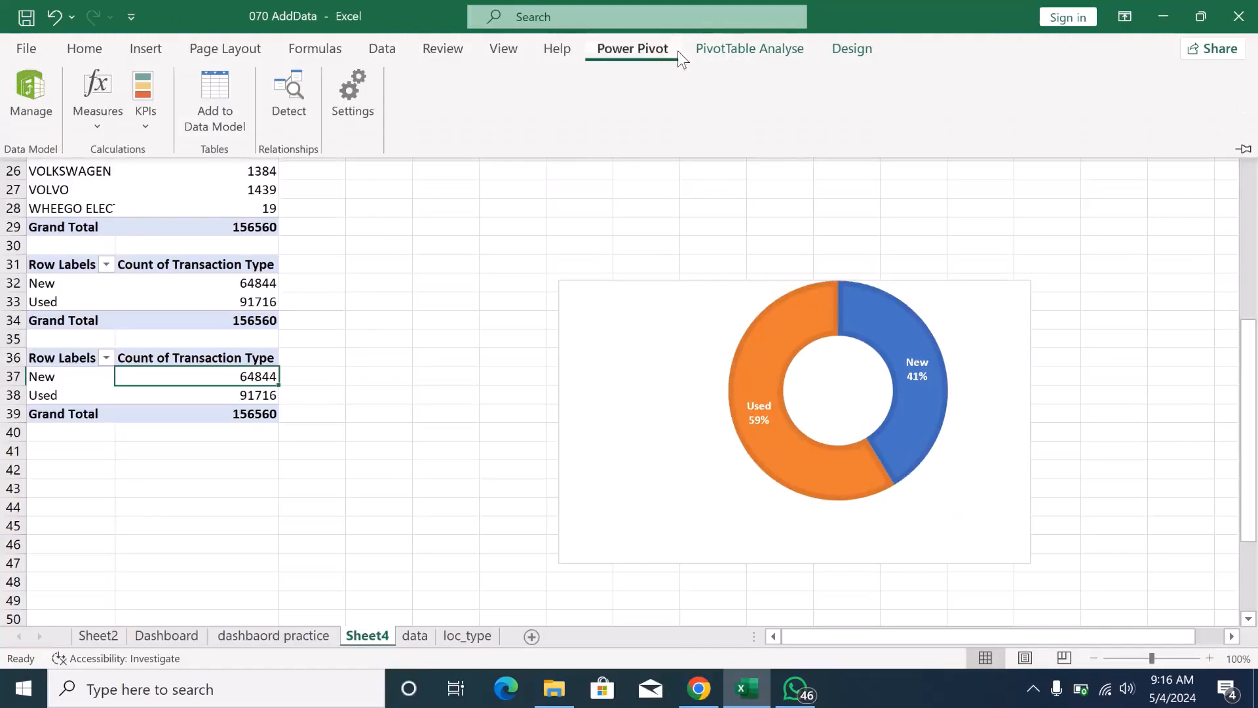
left_click(678, 51)
left_click(697, 52)
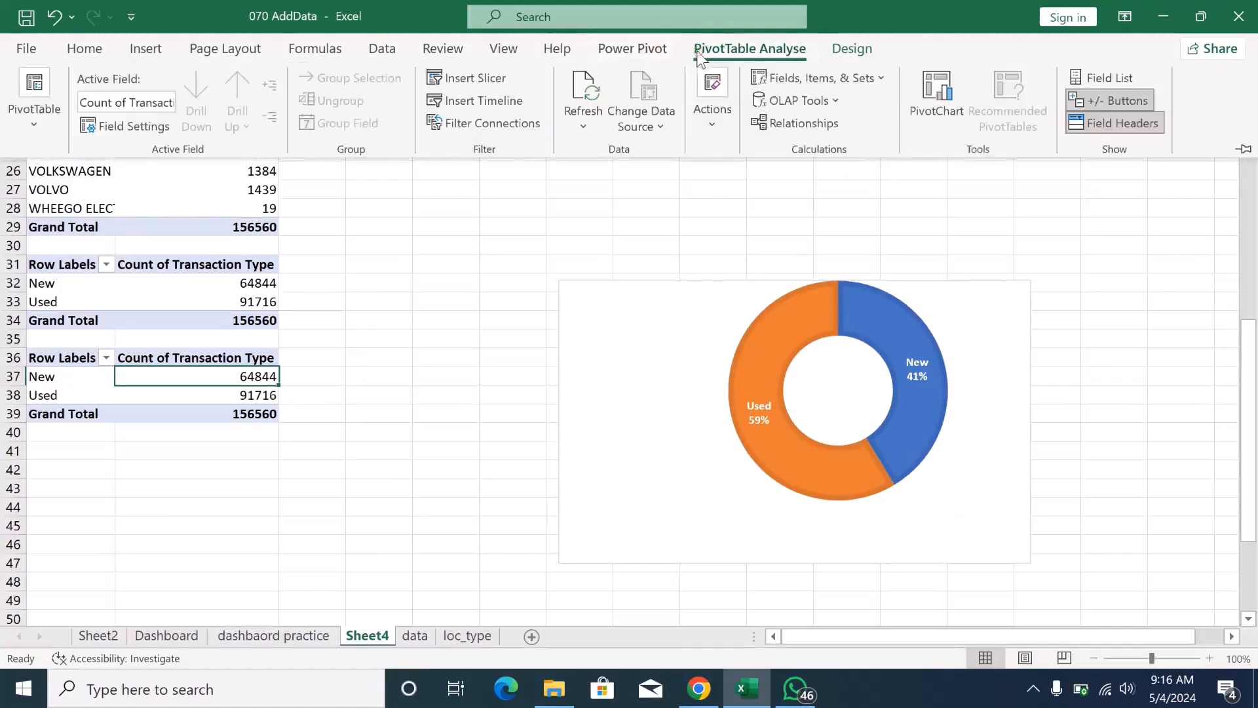
left_click(46, 77)
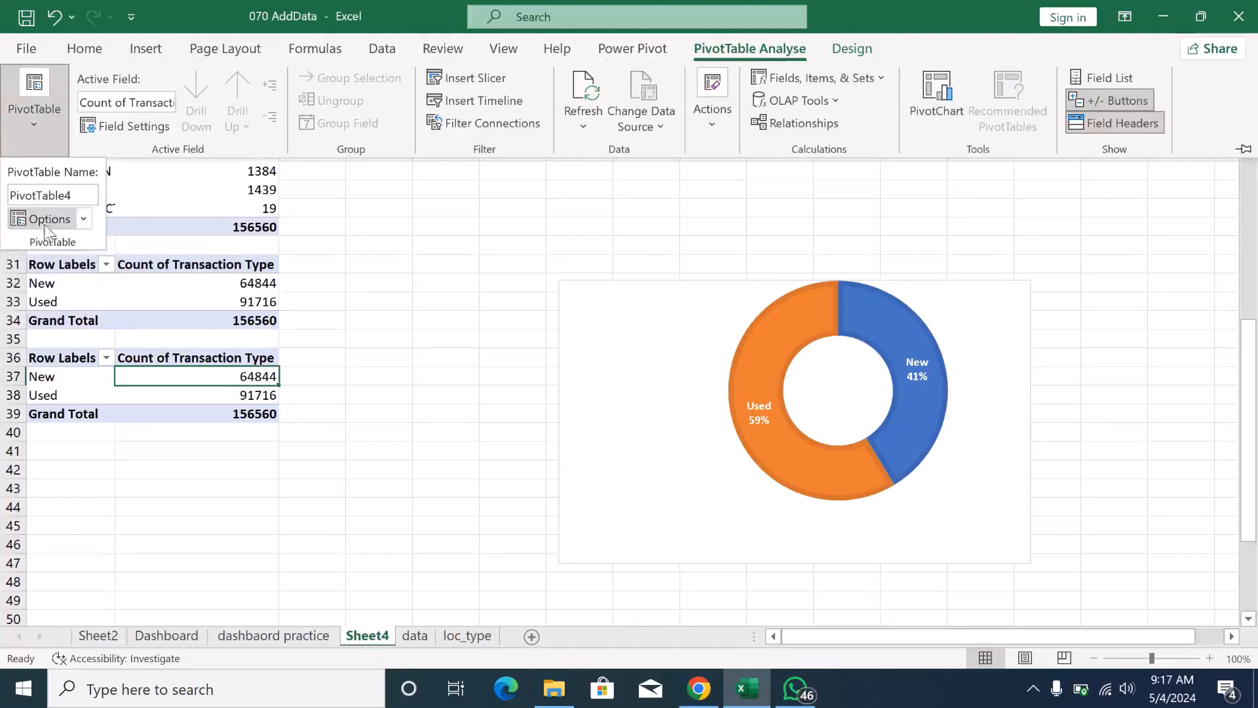
double_click(26, 195)
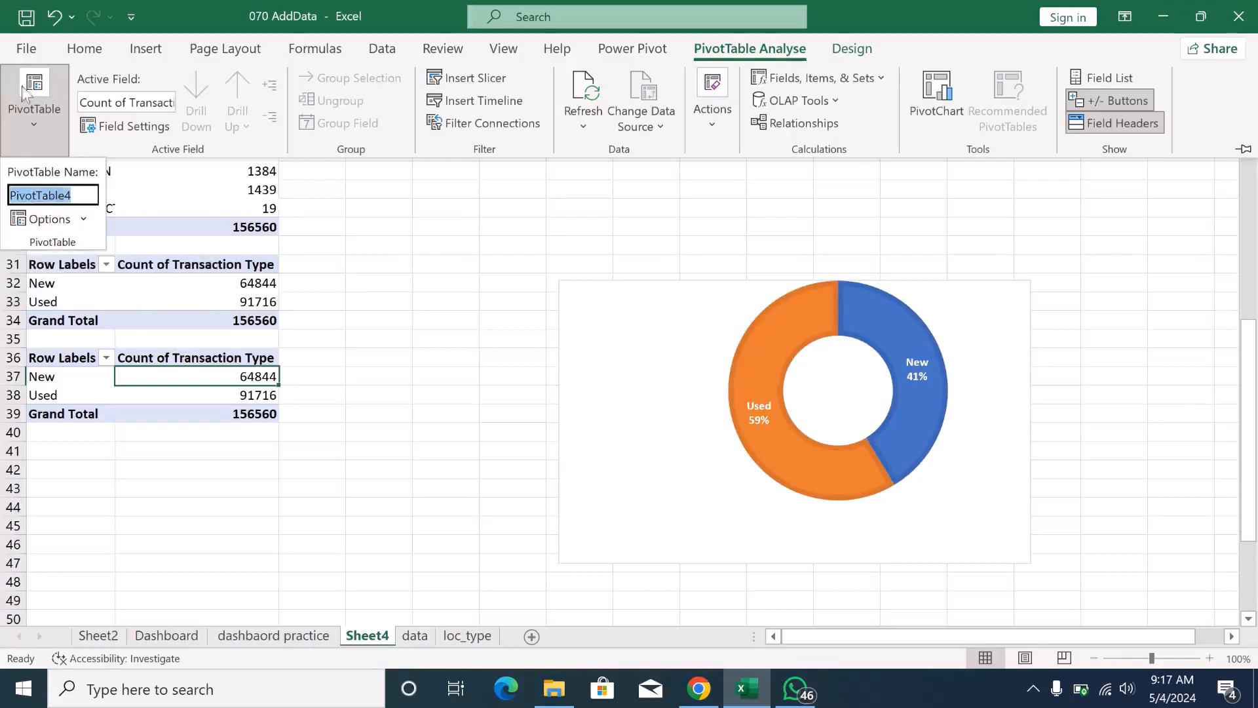
left_click(34, 123)
left_click(34, 124)
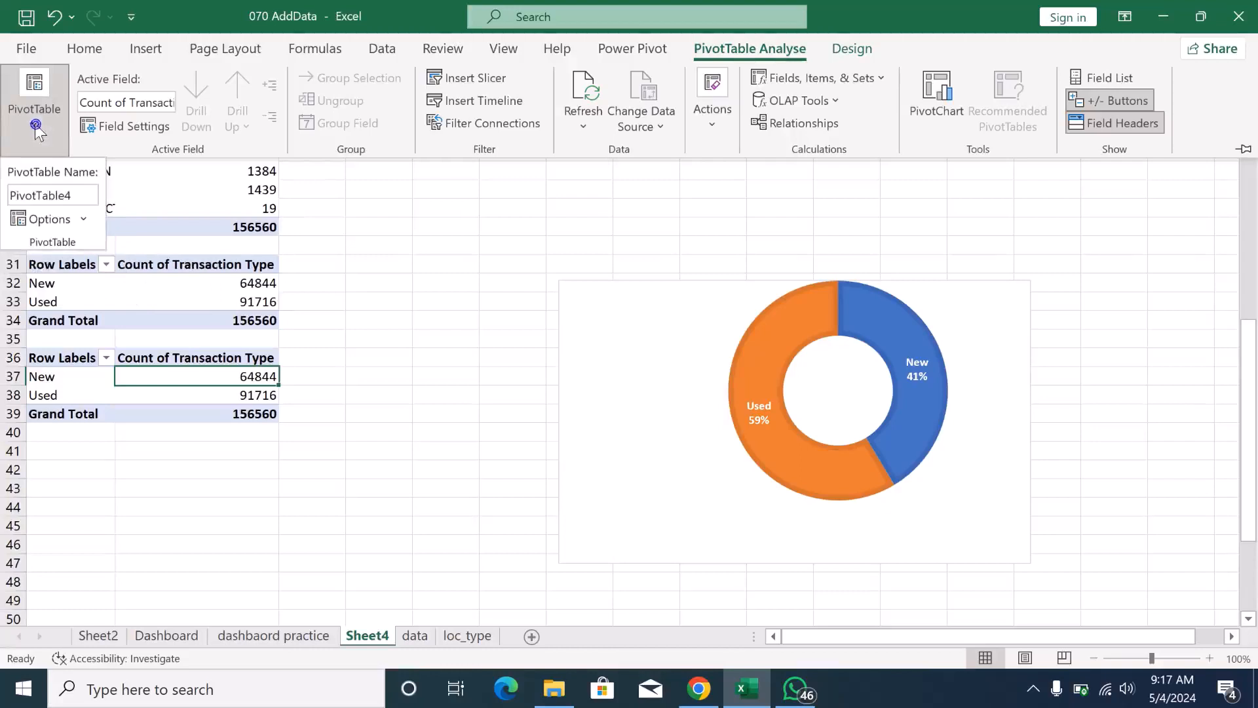
left_click(33, 198)
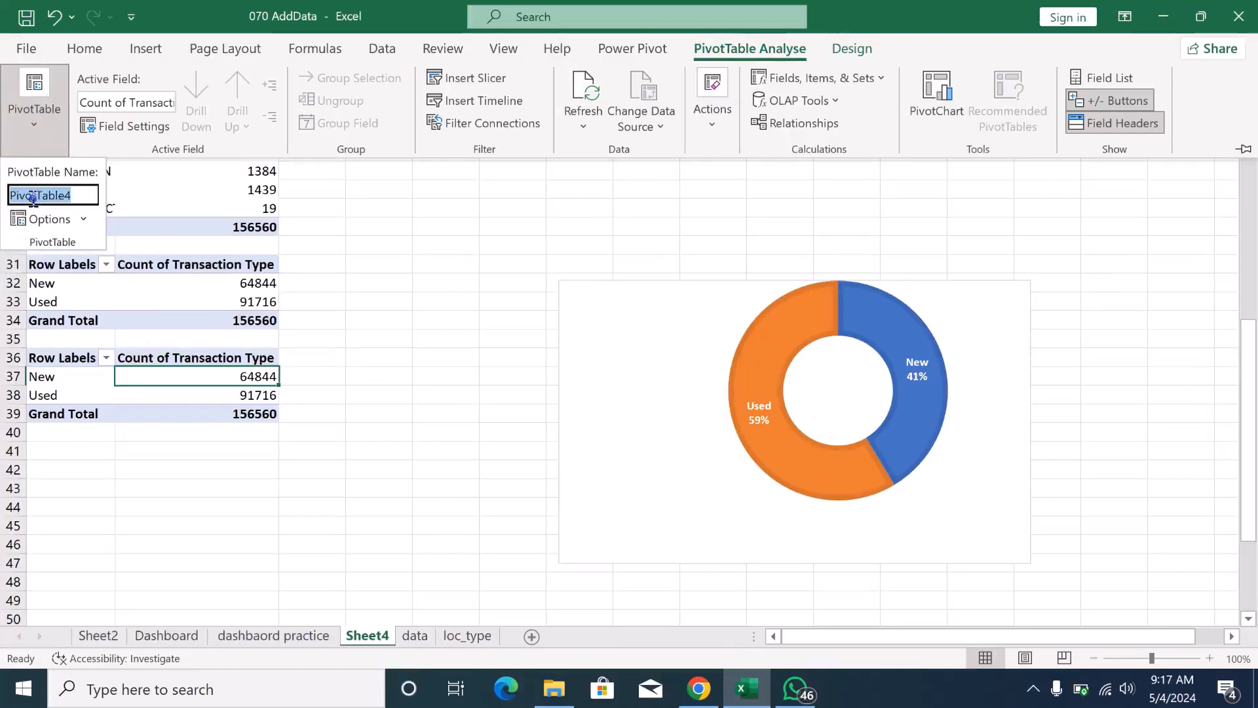
left_click(265, 407)
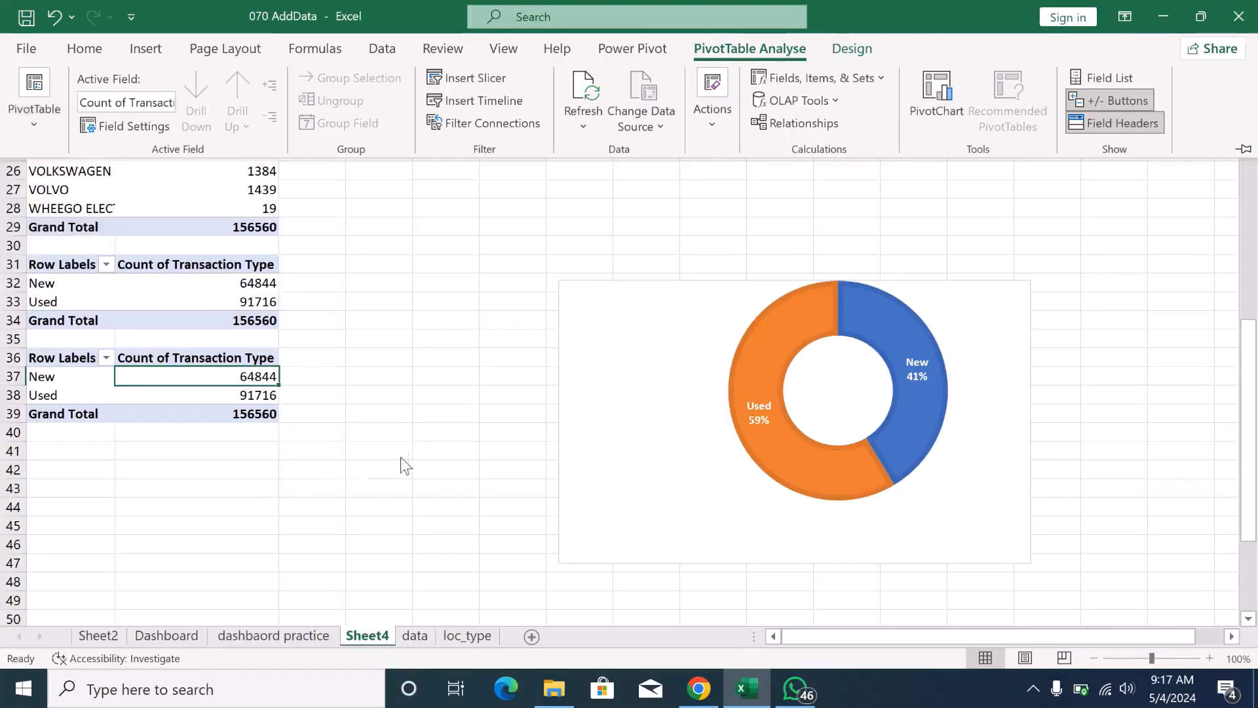
left_click(147, 50)
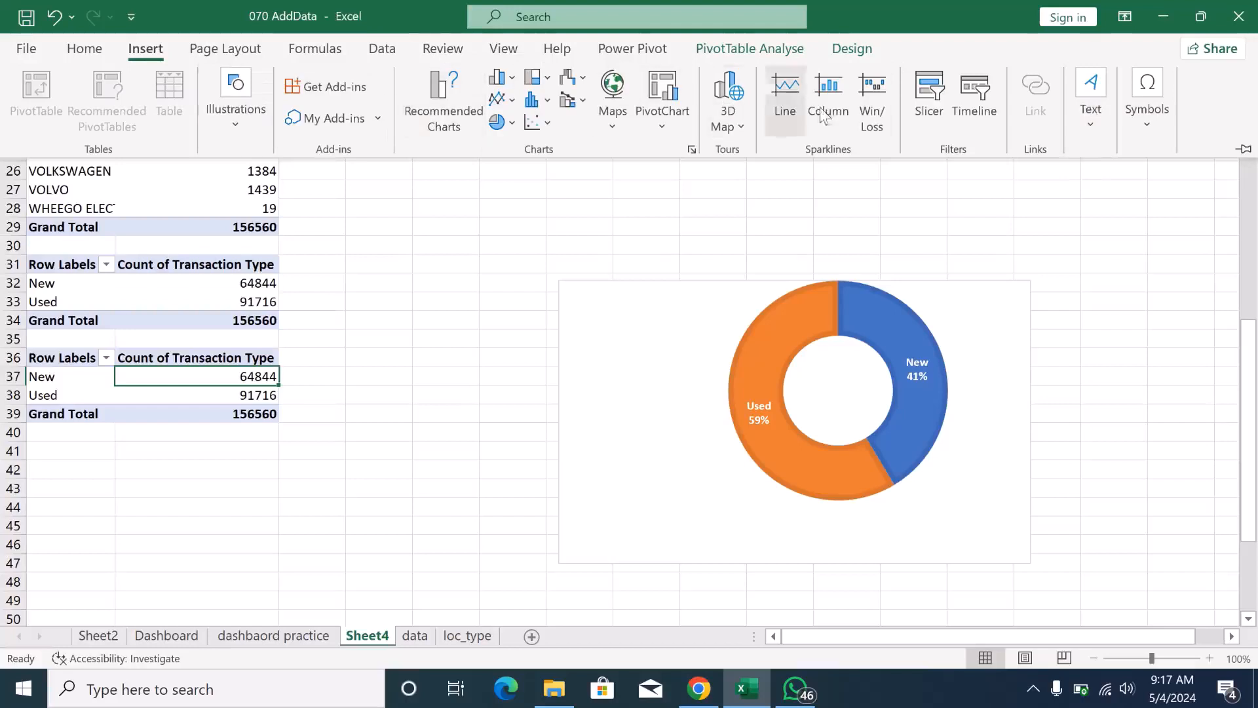
key("ctrl+F1")
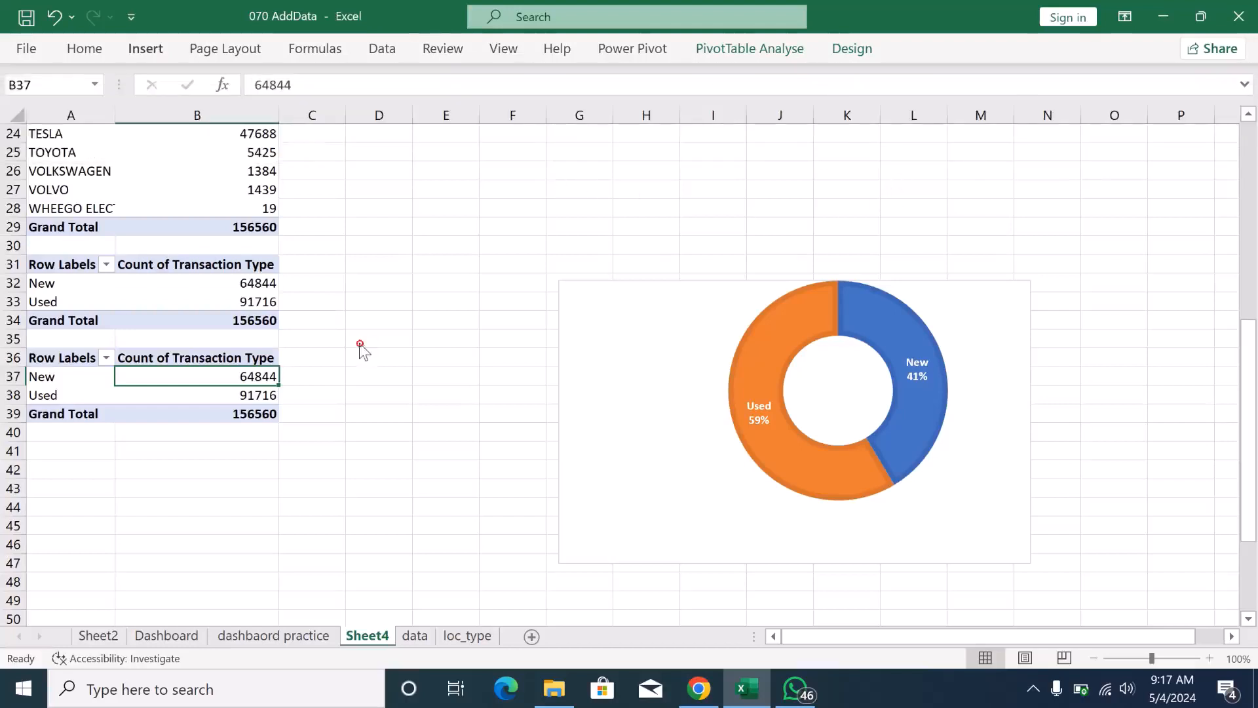
- Insert a new PivotTable from the workbook's Data Model at cell D36 of the existing Sheet4
left_click(360, 363)
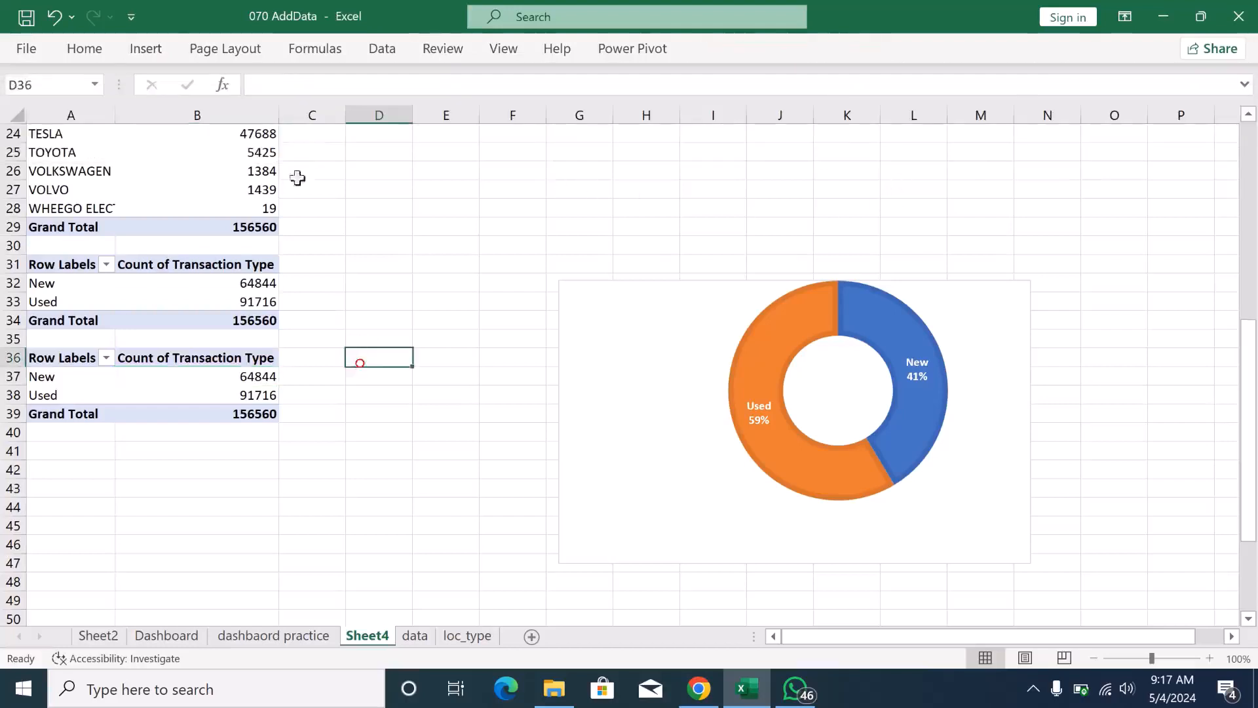
left_click(143, 51)
left_click(44, 98)
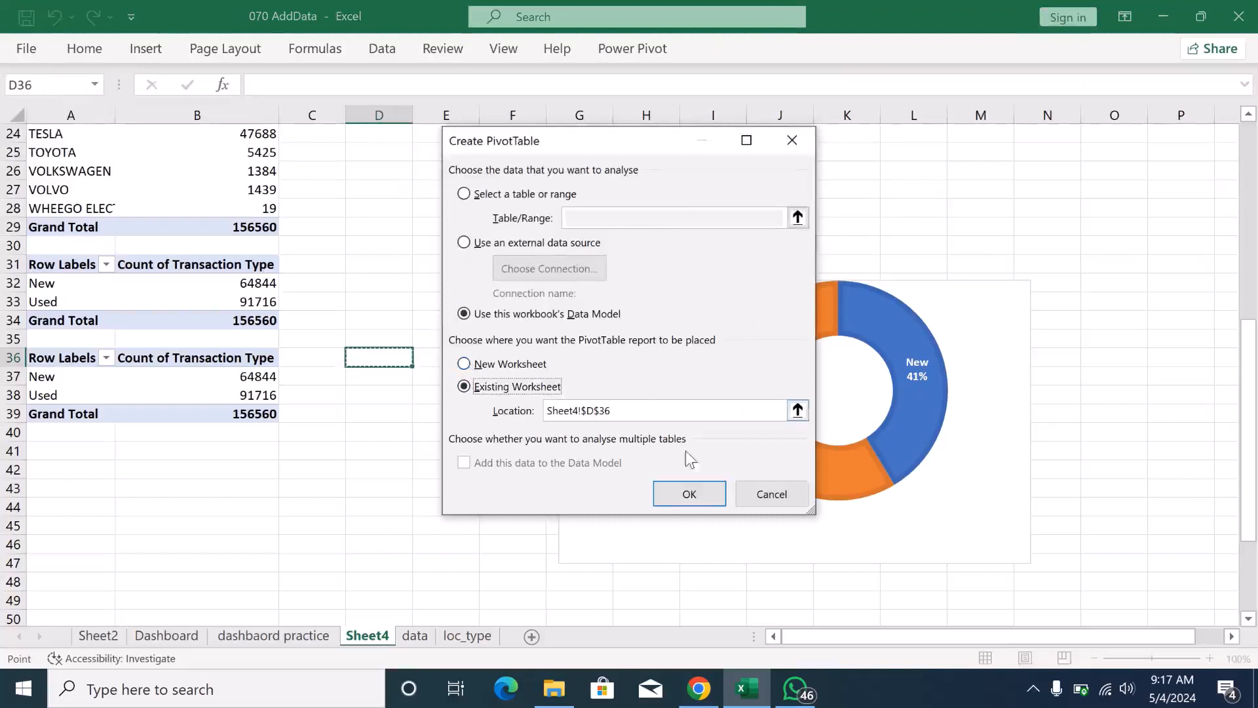
left_click(674, 501)
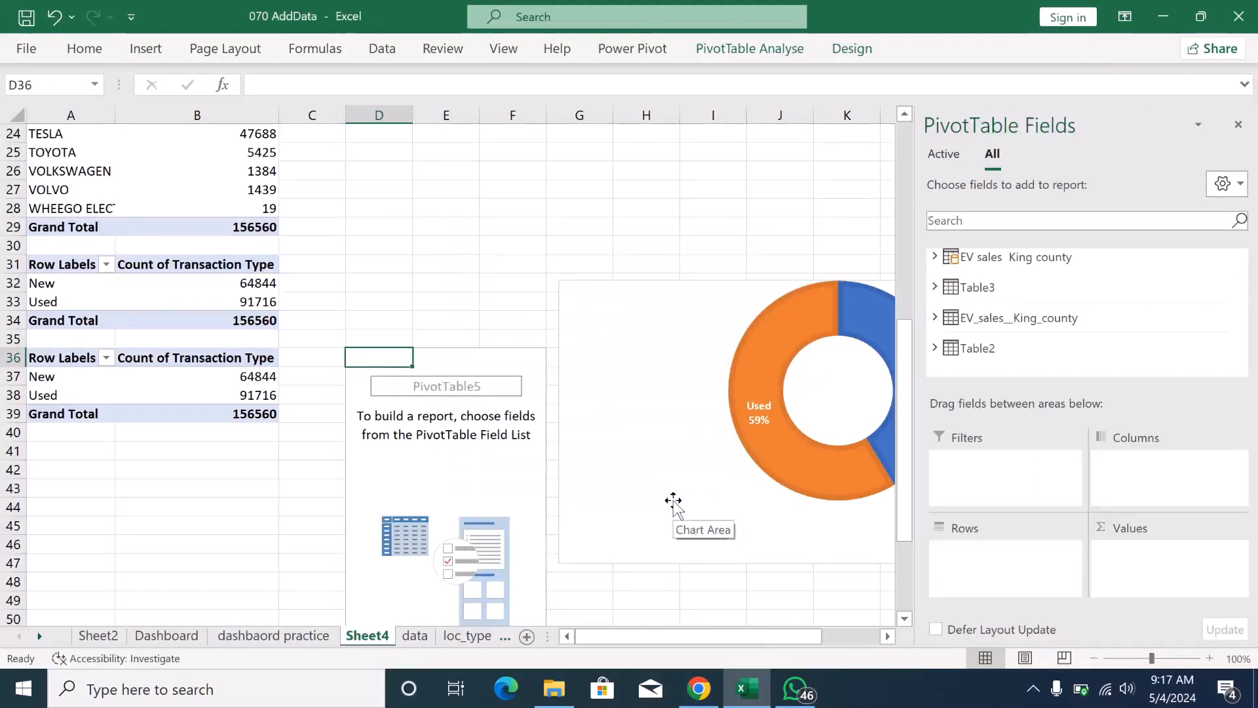
- Add Transaction Type as rows and a count of Meets 2019 HB 2042 Sale Price/Value Requirement as values to the new pivot table
left_click_drag(439, 359, 477, 370)
left_click(517, 355)
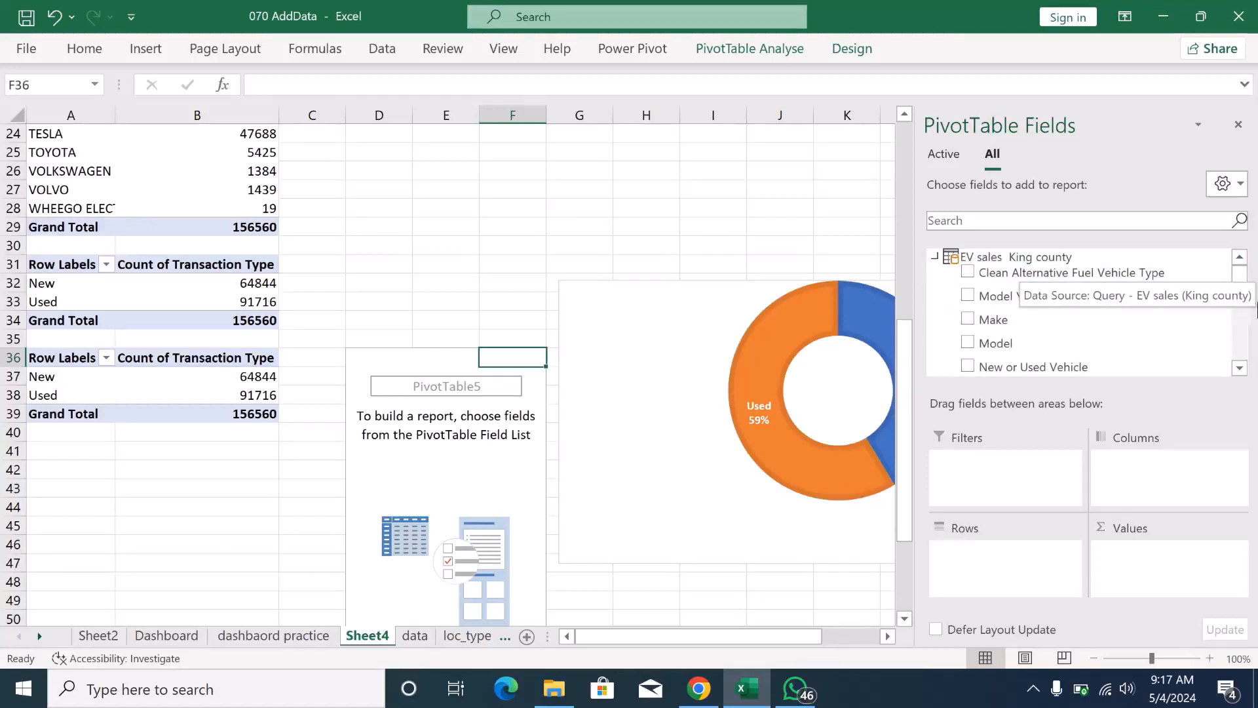
left_click_drag(1247, 283, 1245, 292)
left_click_drag(1061, 313, 1019, 585)
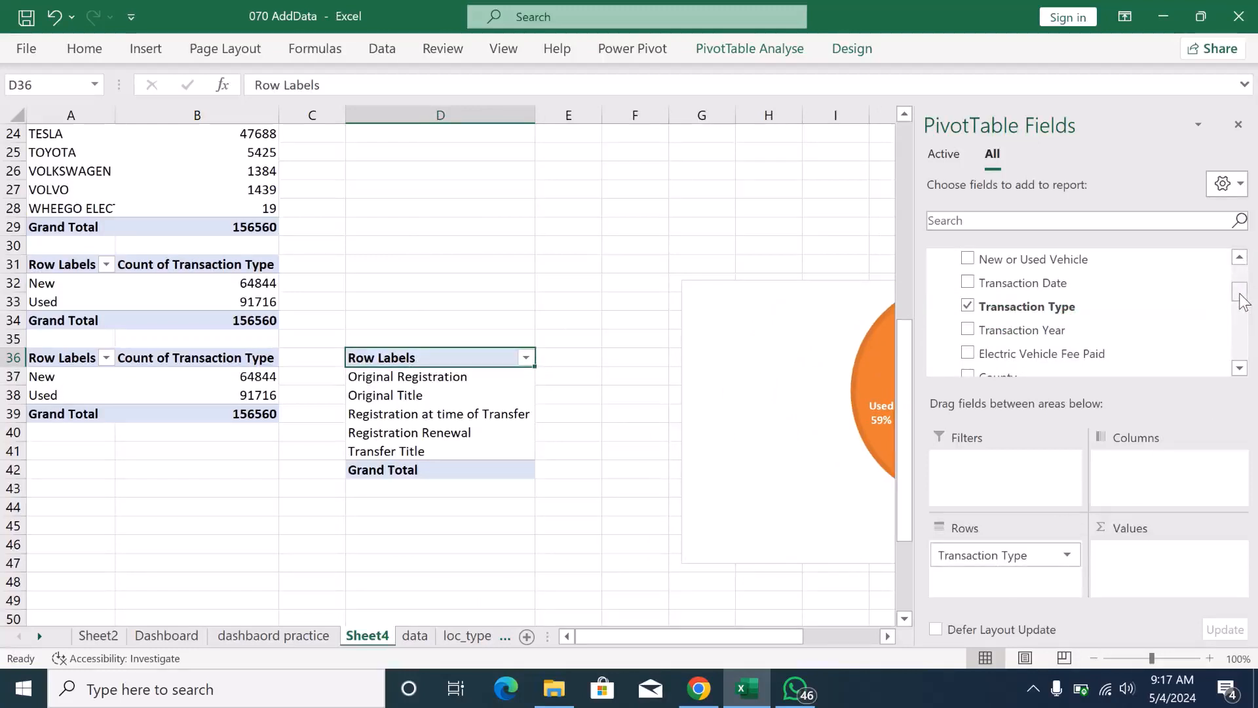
left_click_drag(1243, 300, 1243, 337)
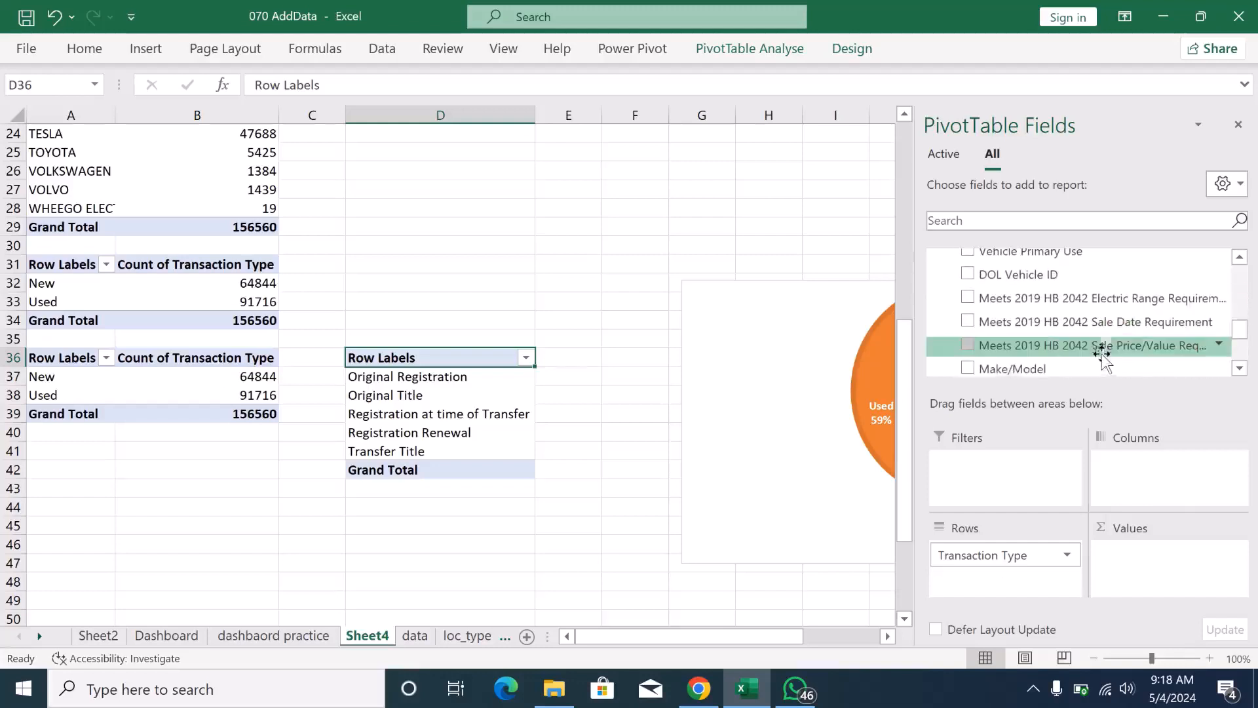
left_click_drag(1102, 345, 1165, 560)
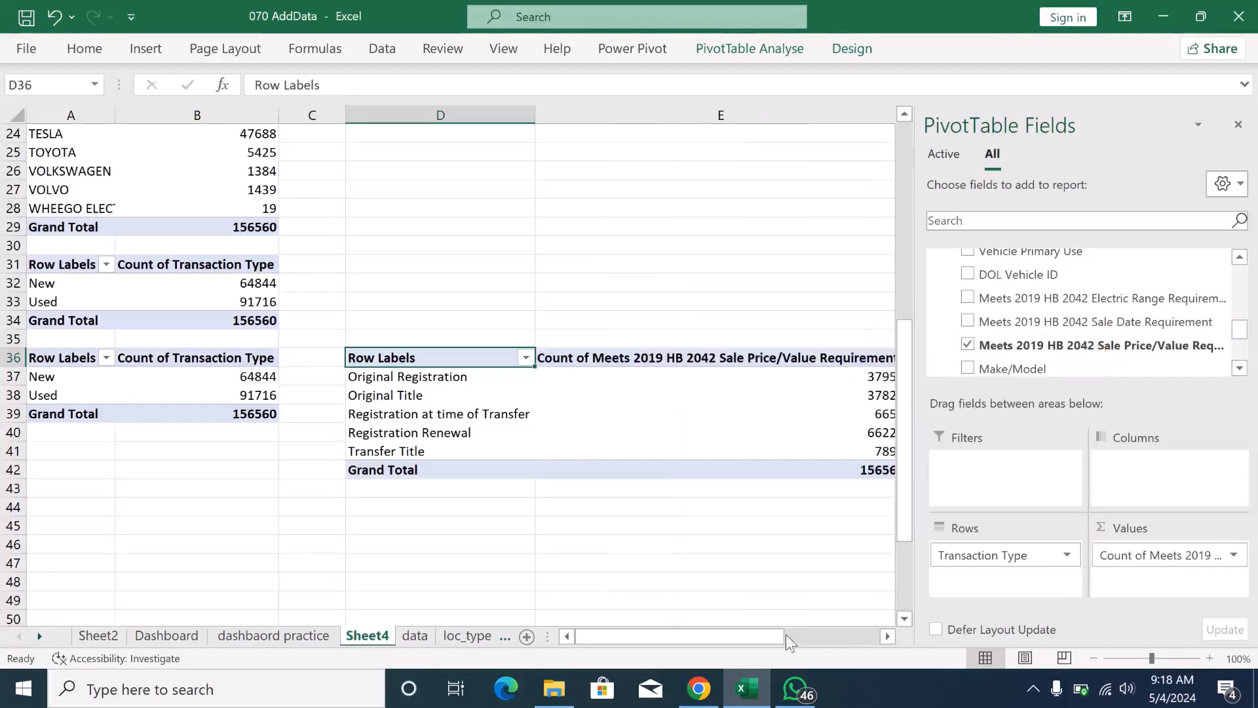
mouse_move(753, 639)
left_mouse_down()
mouse_move(828, 637)
mouse_move(752, 634)
left_mouse_up()
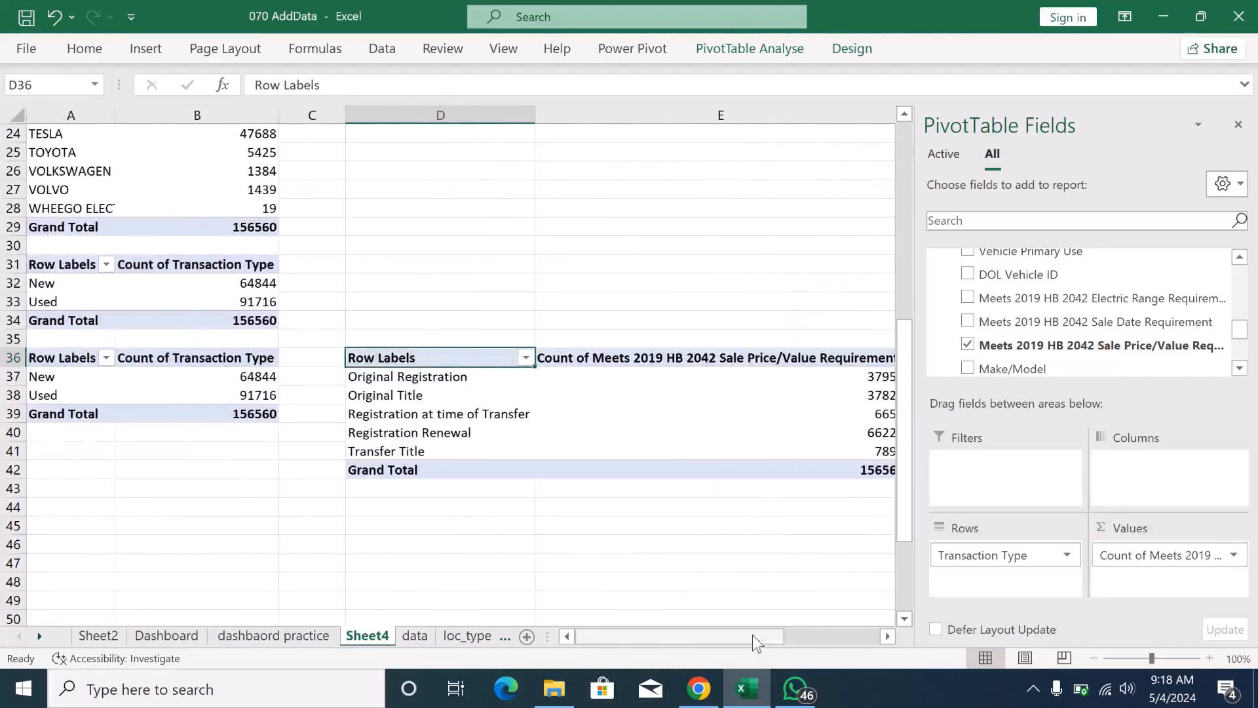
- Insert a Clustered Bar PivotChart based on the Transaction Type pivot table at D36
left_click(757, 47)
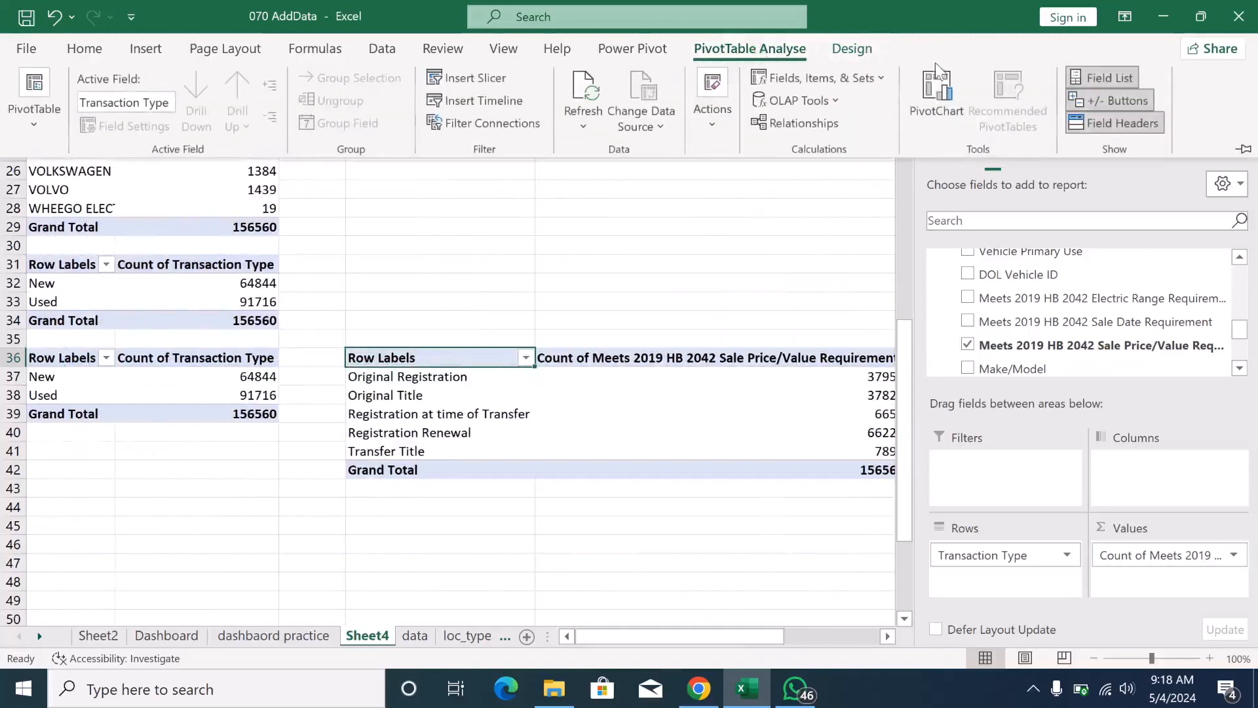
left_click(937, 82)
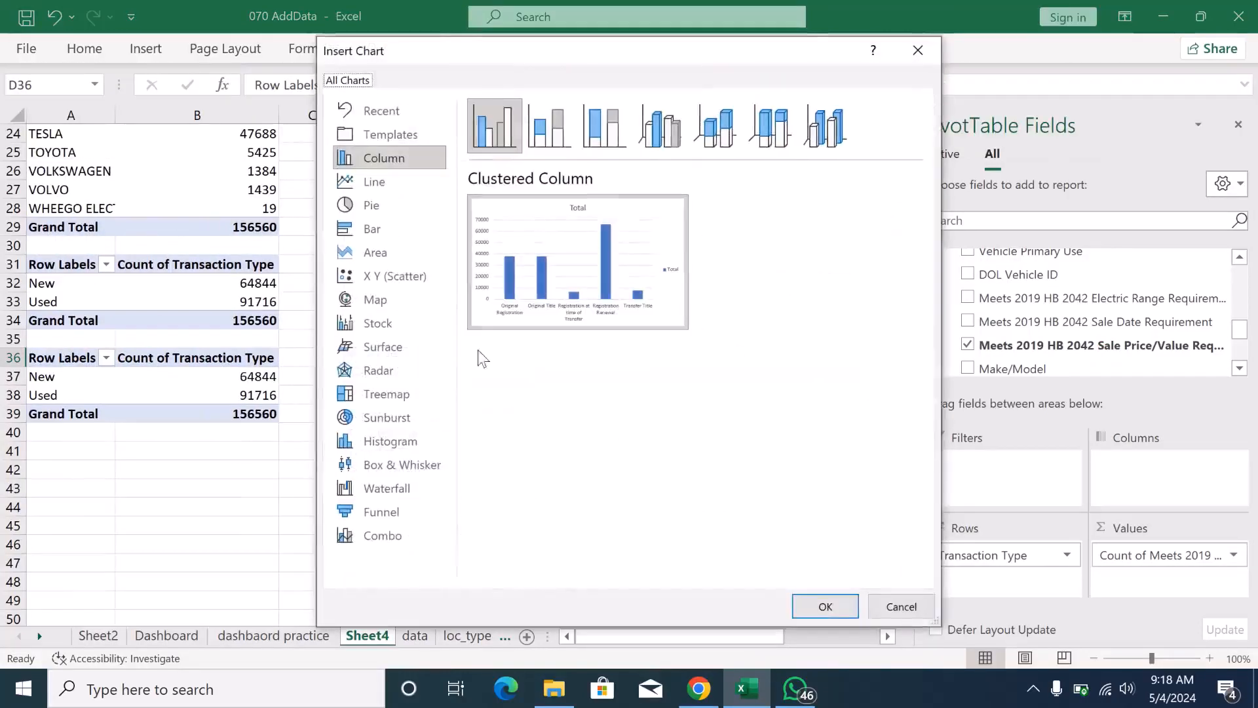
left_click(360, 231)
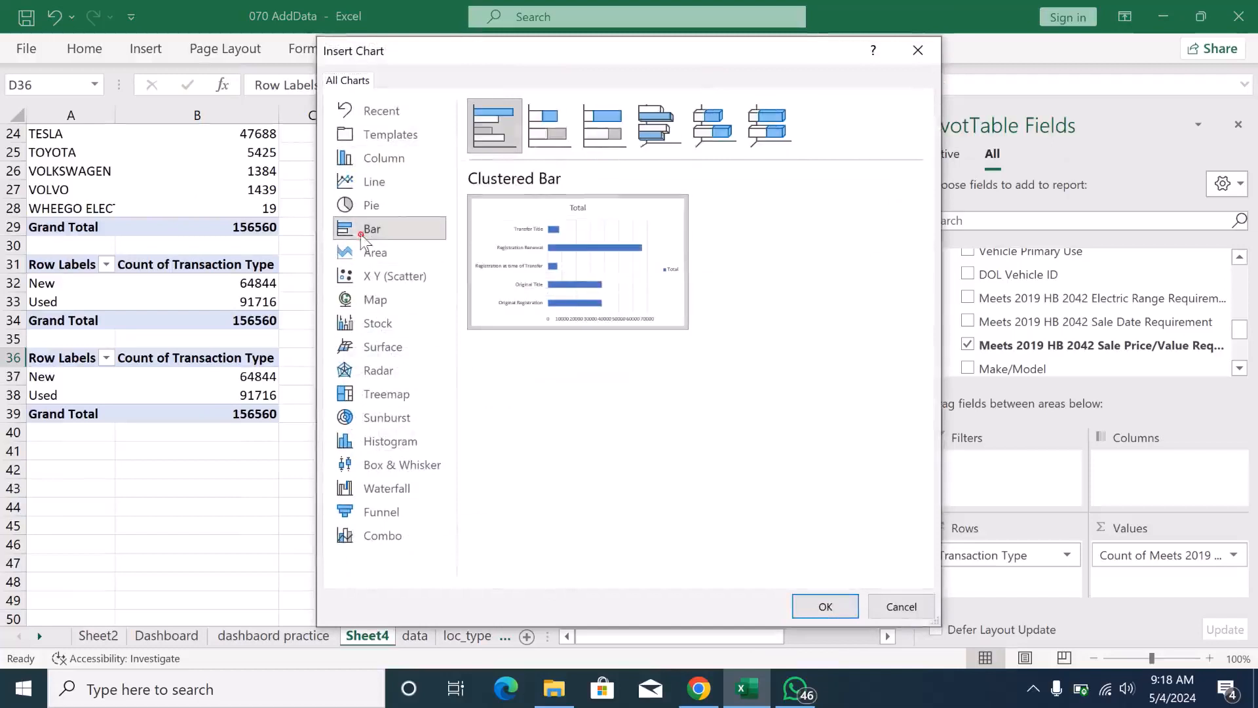
left_click(809, 611)
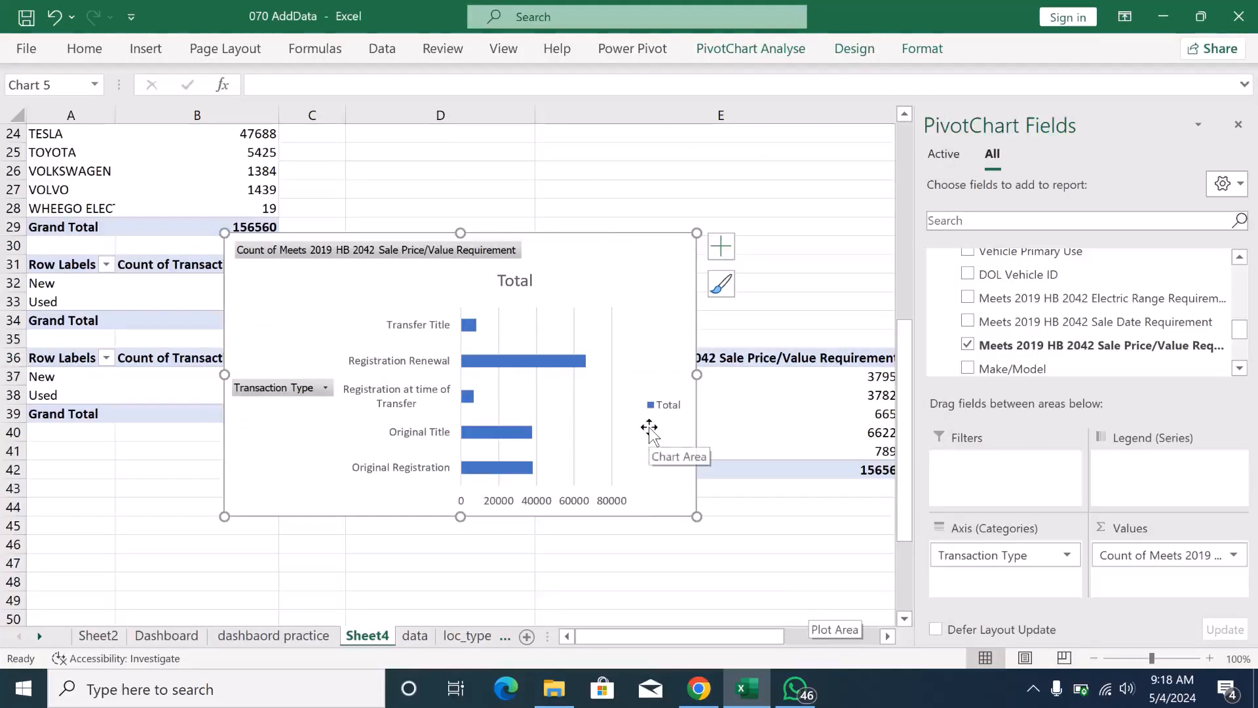
- Hide the value field button and the axis field button on the Transaction Type bar chart
left_click(496, 251)
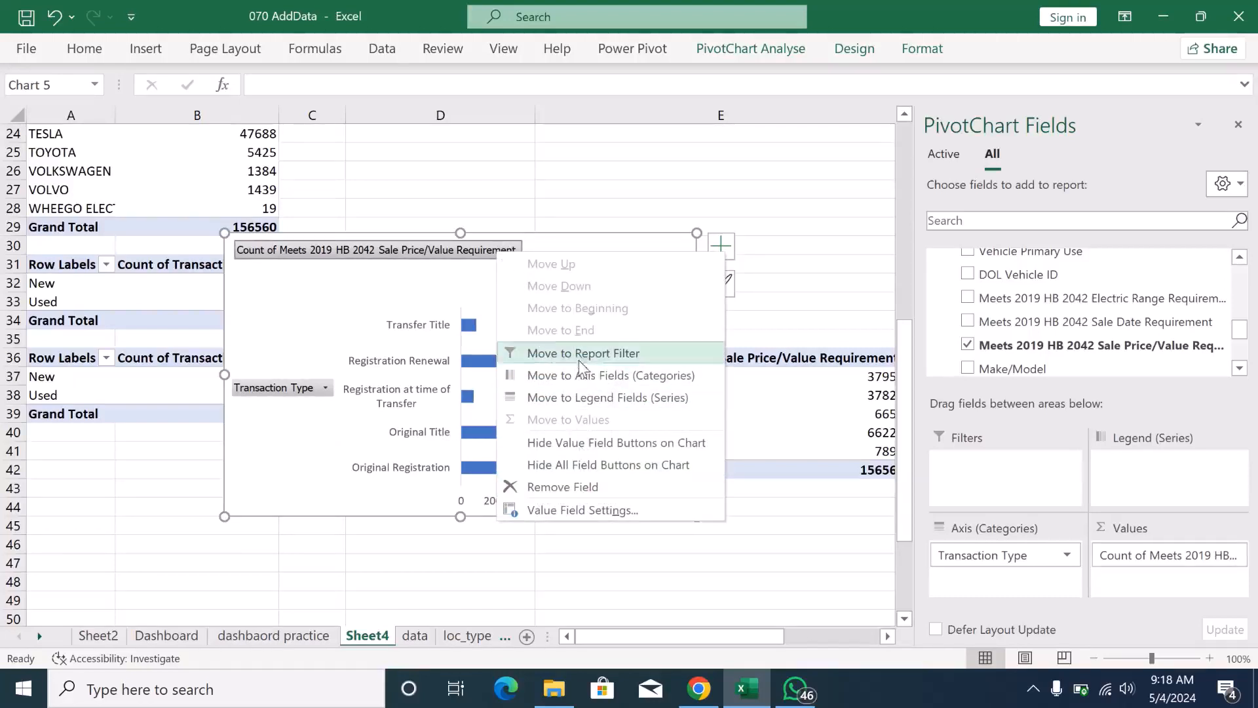
left_click(577, 442)
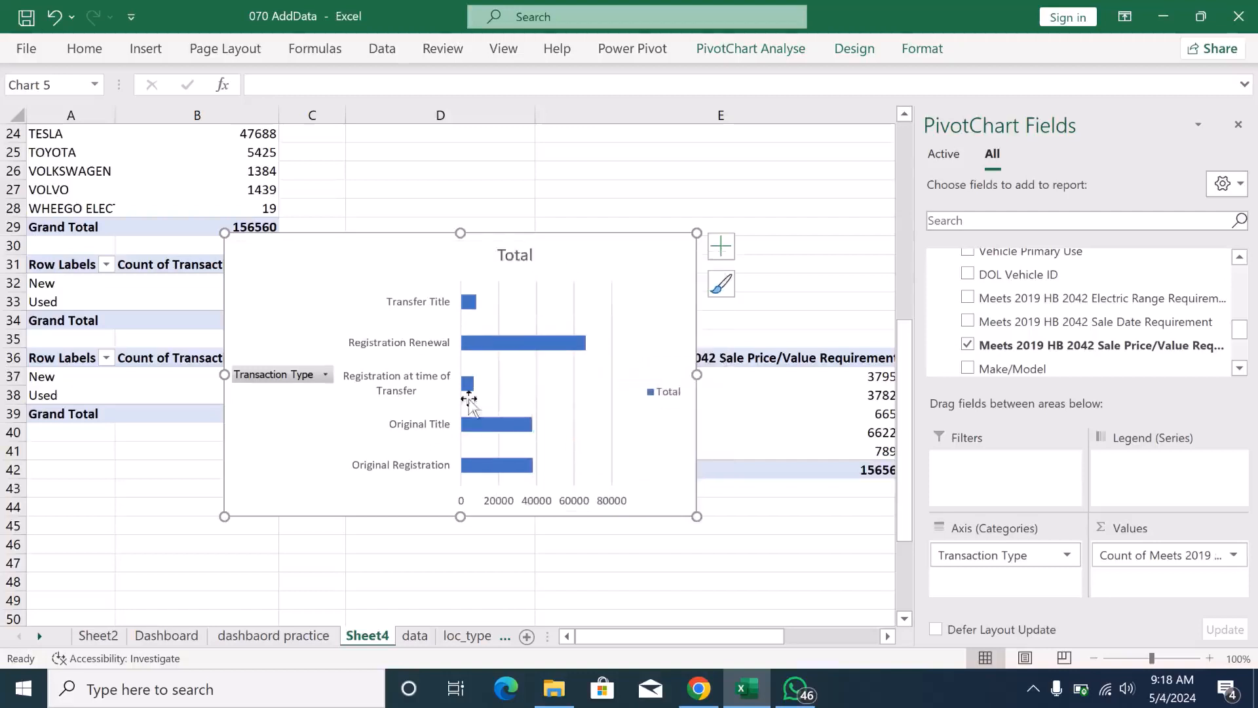
right_click(291, 373)
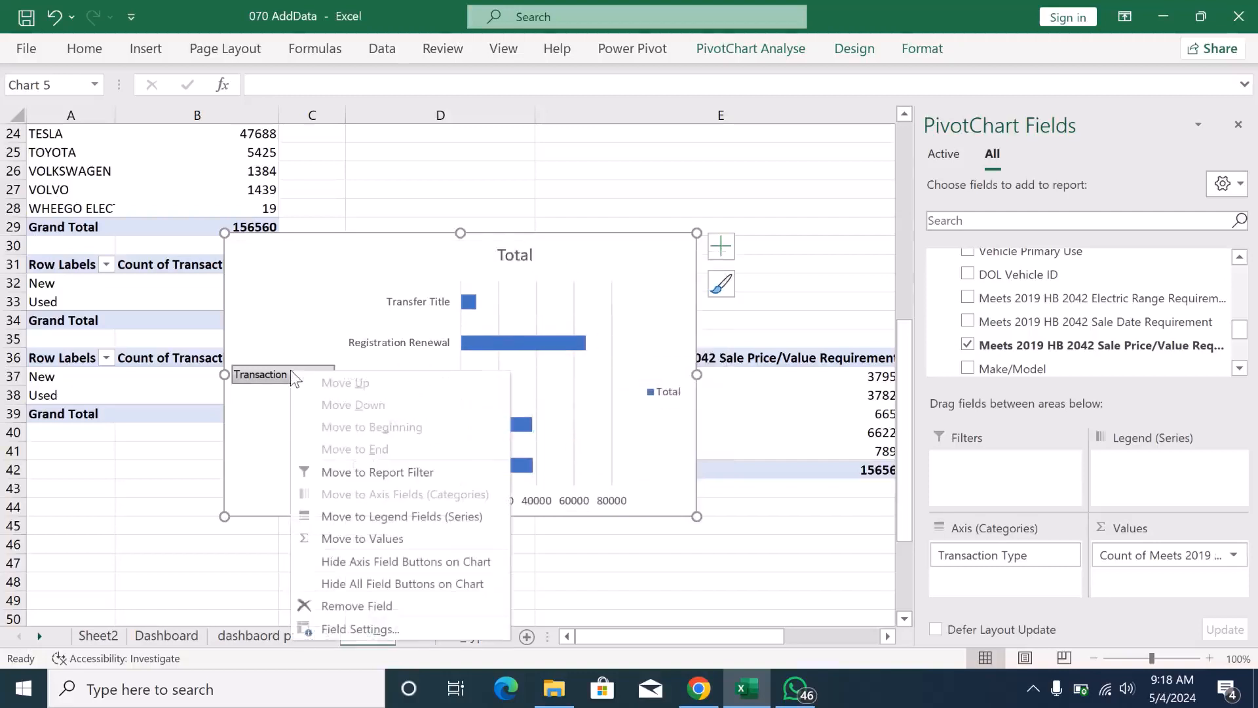
left_click(363, 562)
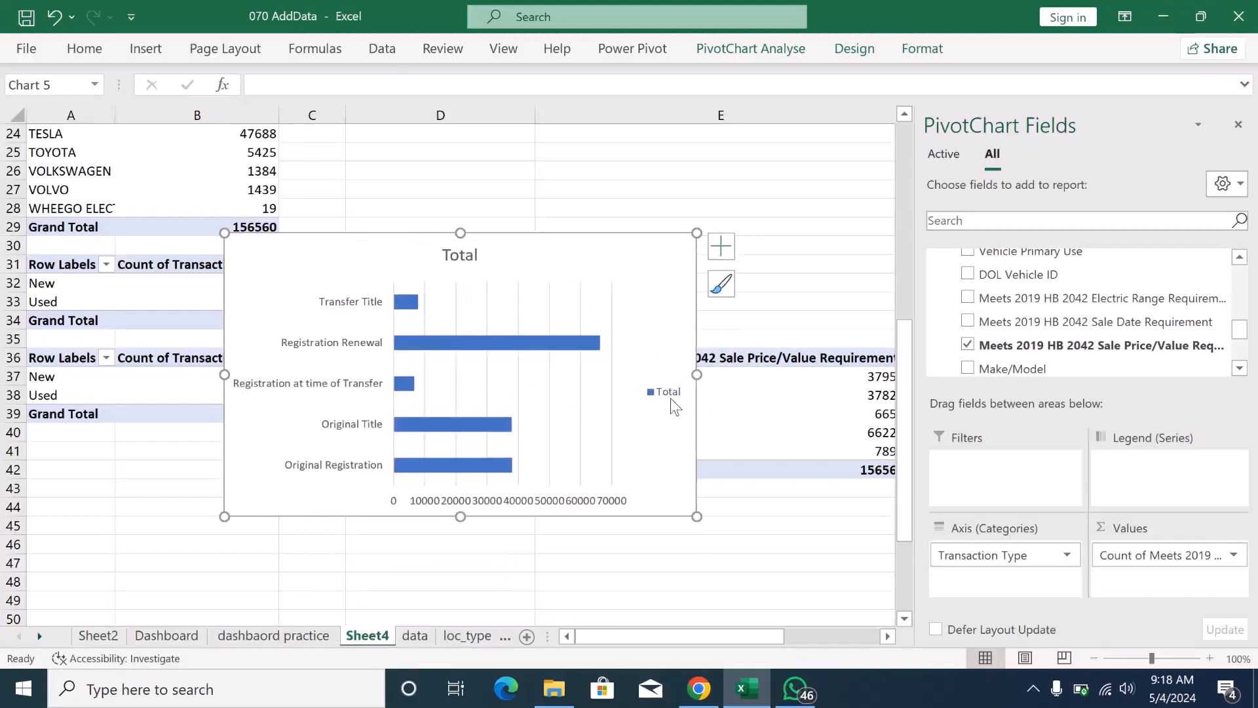
- Delete the legend and the Total title from the Transaction Type bar chart
left_click(671, 397)
key("Delete")
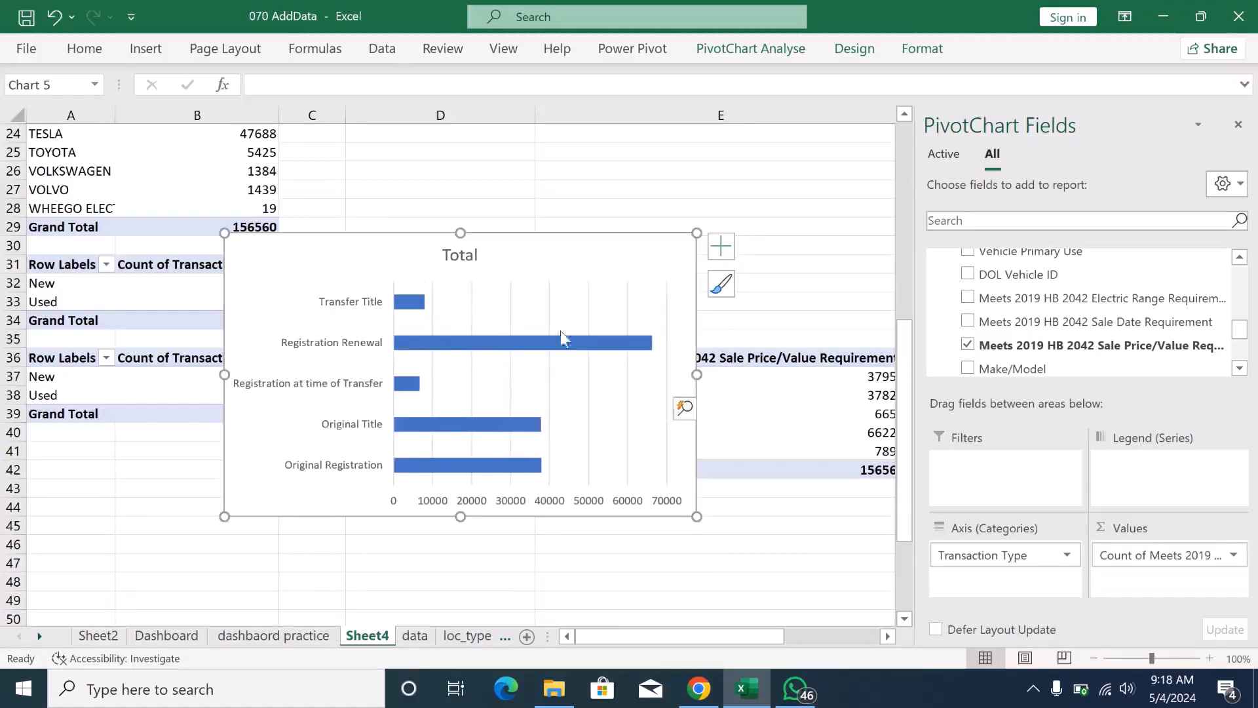
left_click(475, 264)
key("Delete")
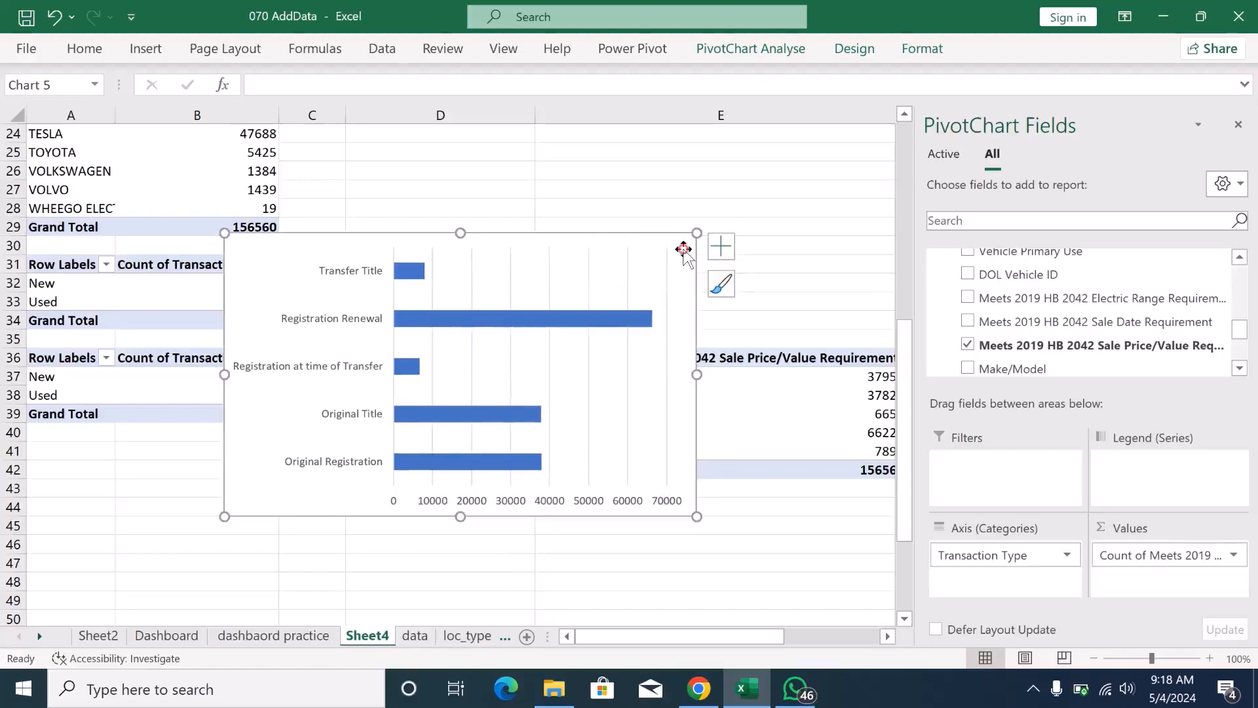
- Open the dashbaord practice sheet and go to the Transaction Year section of the dashboard
left_click(304, 645)
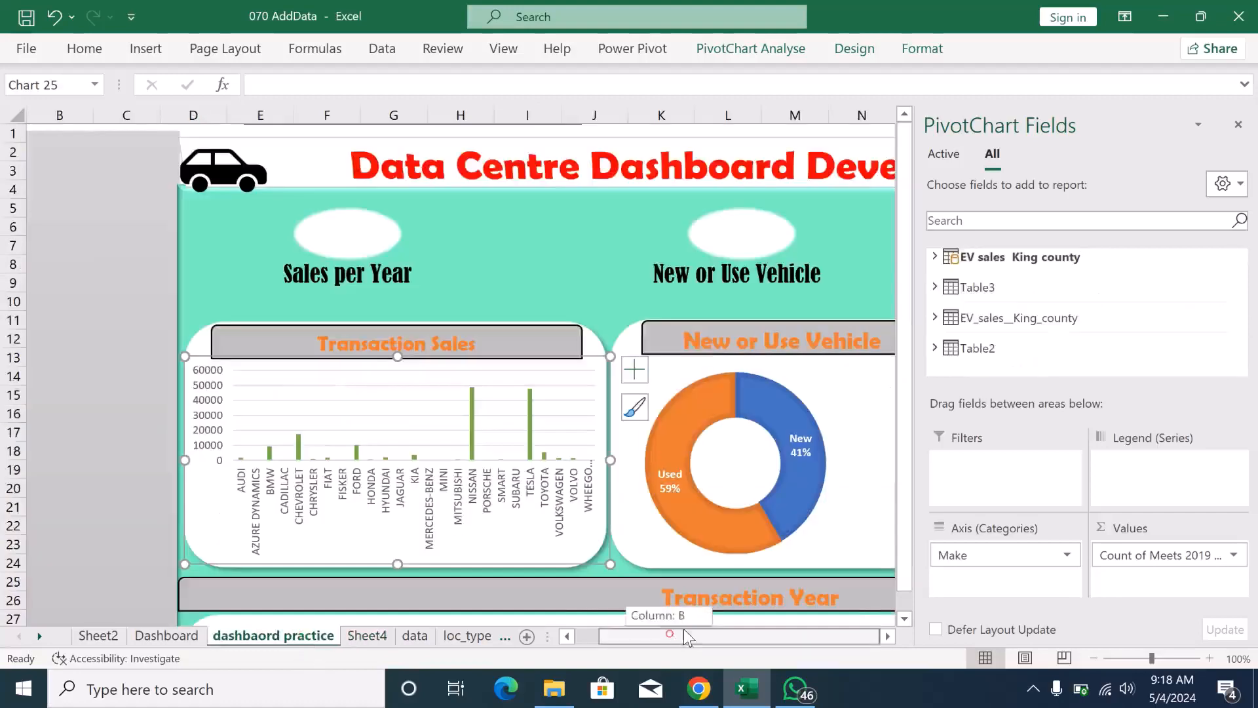
left_click(905, 618)
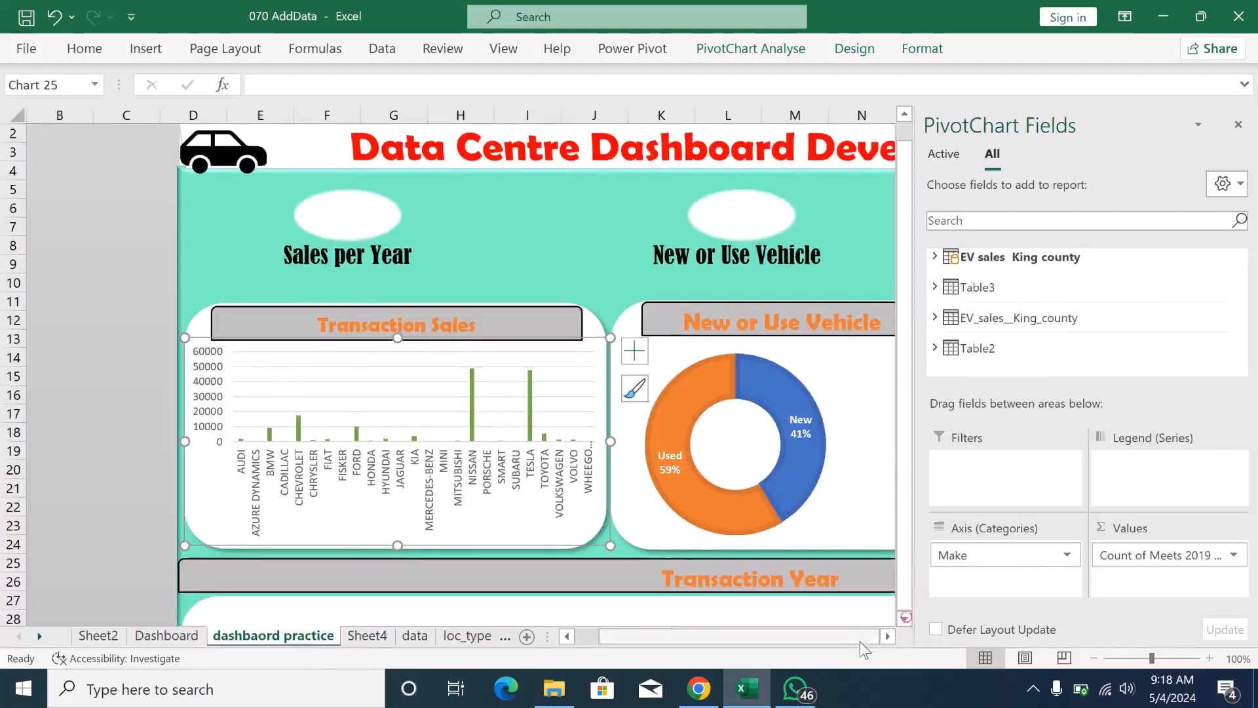
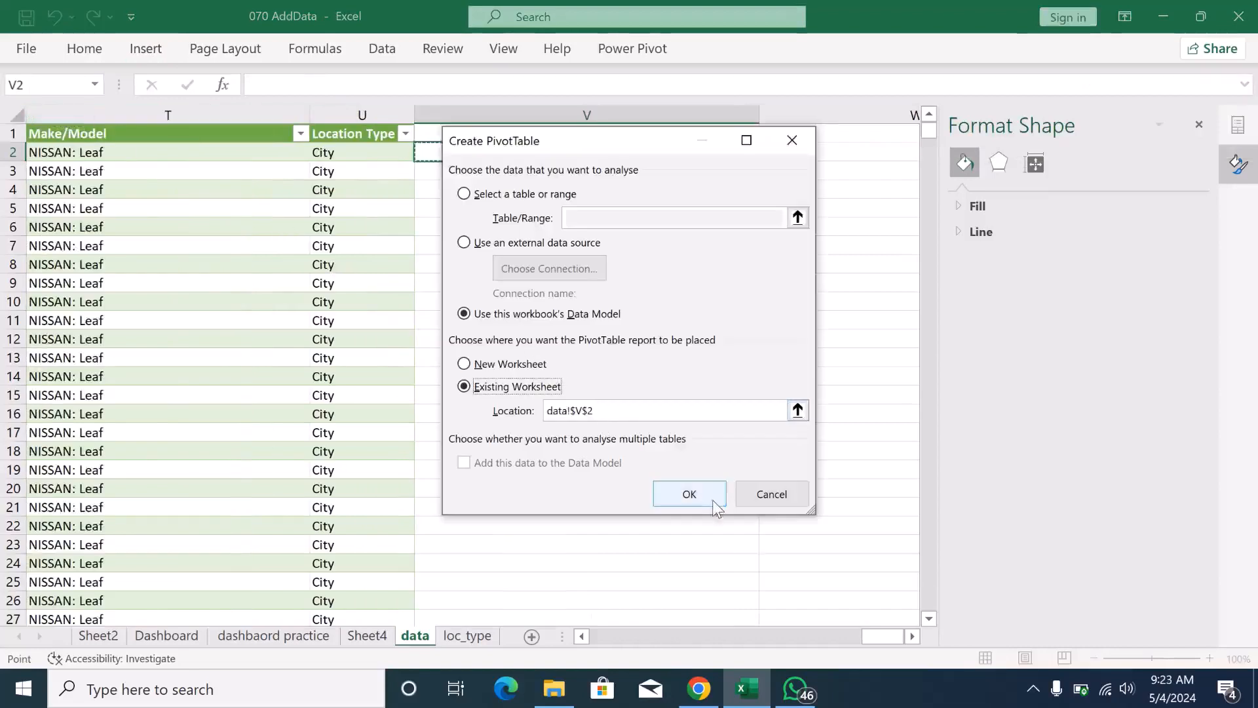
- Create a PivotTable from the workbook's Data Model at cell A43 of Sheet4 instead of on the data sheet
left_click(792, 141)
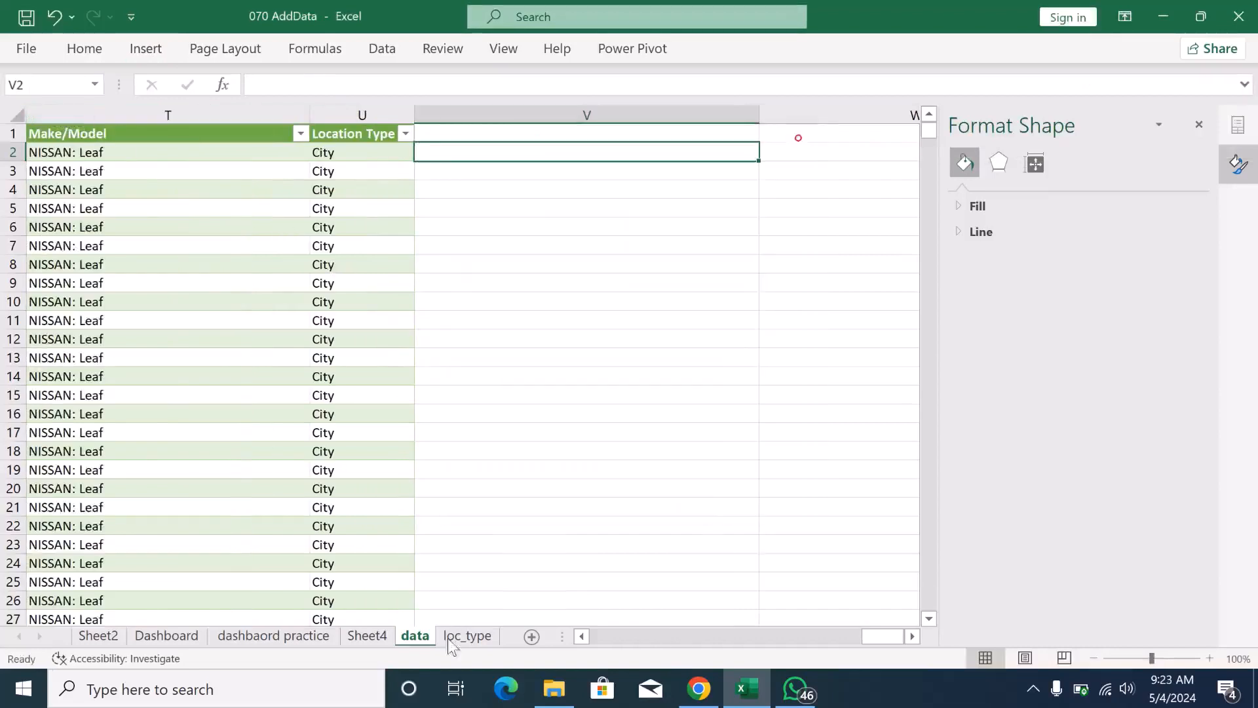
left_click(370, 636)
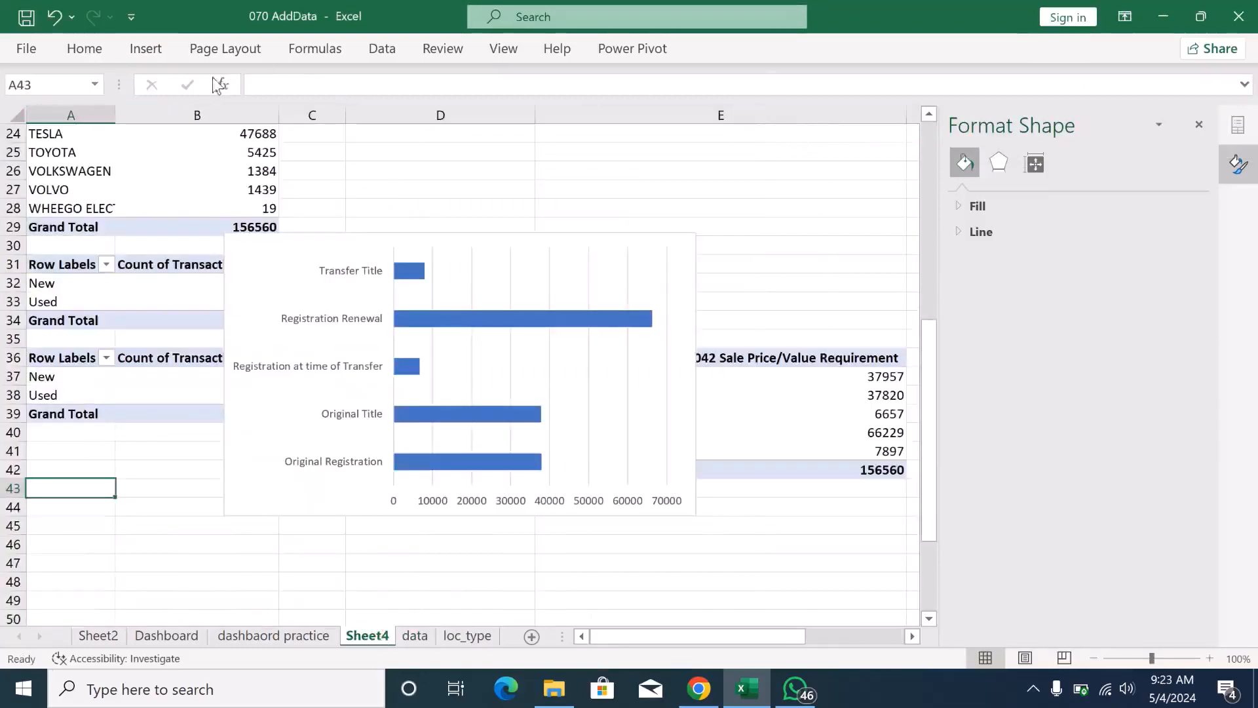
left_click(145, 51)
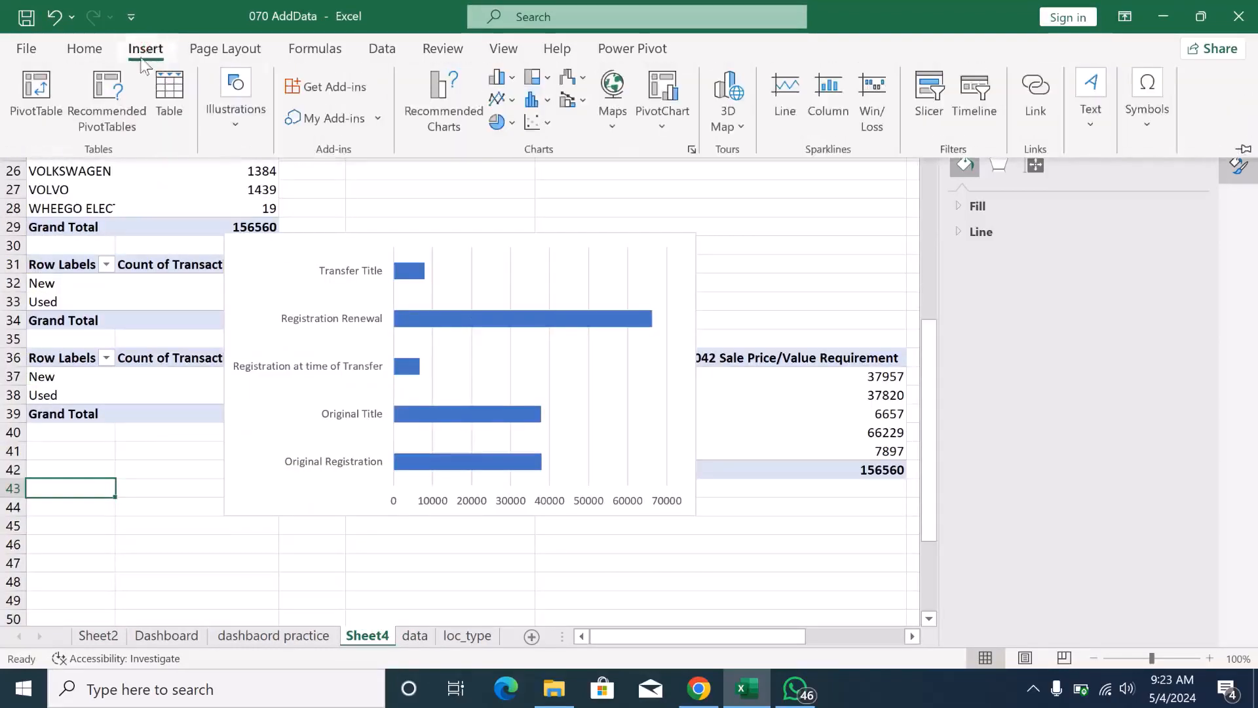
left_click(33, 110)
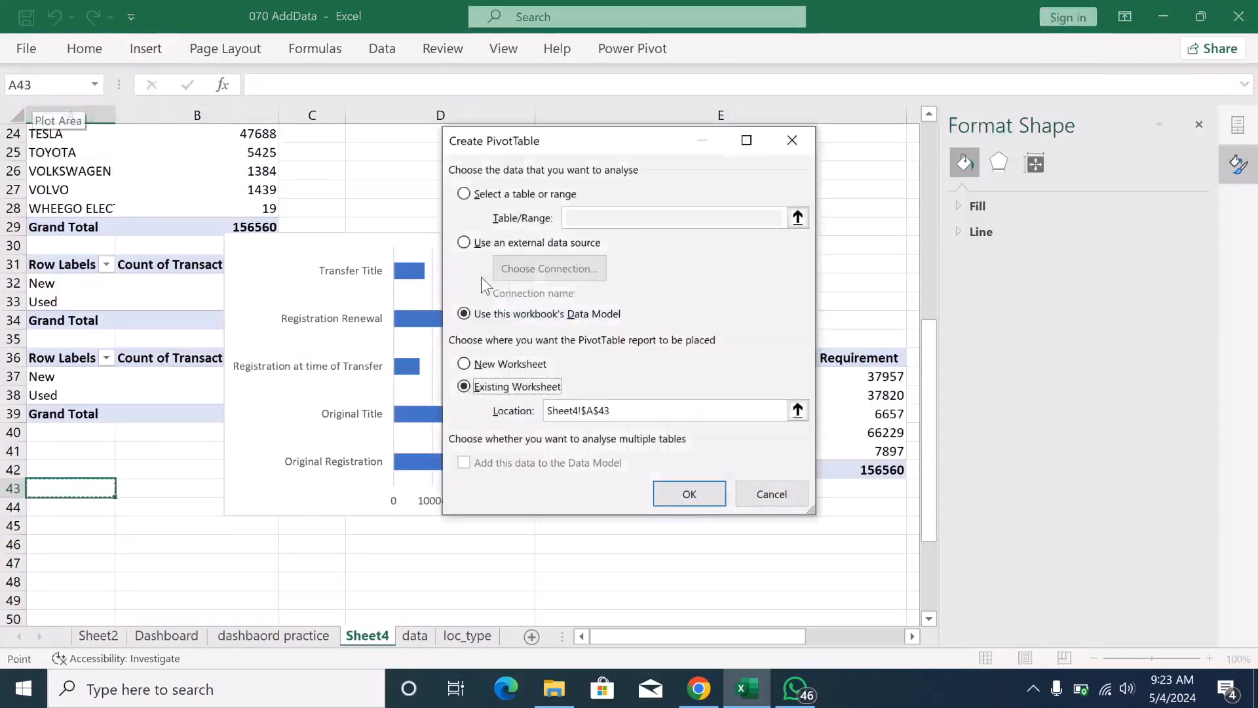
left_click(693, 490)
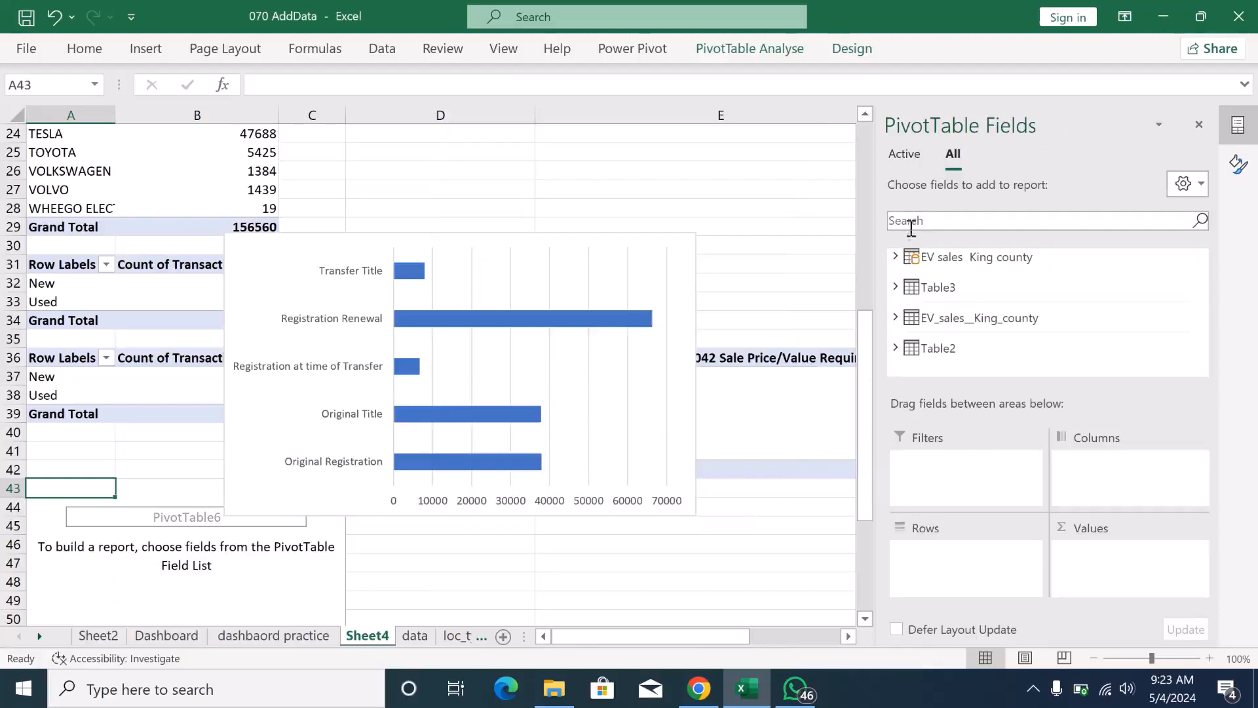
- Add Transaction Year as rows and the count of Meets 2019 HB 2042 Sale Price/Value Requirement as values from EV sales King county
left_click(896, 257)
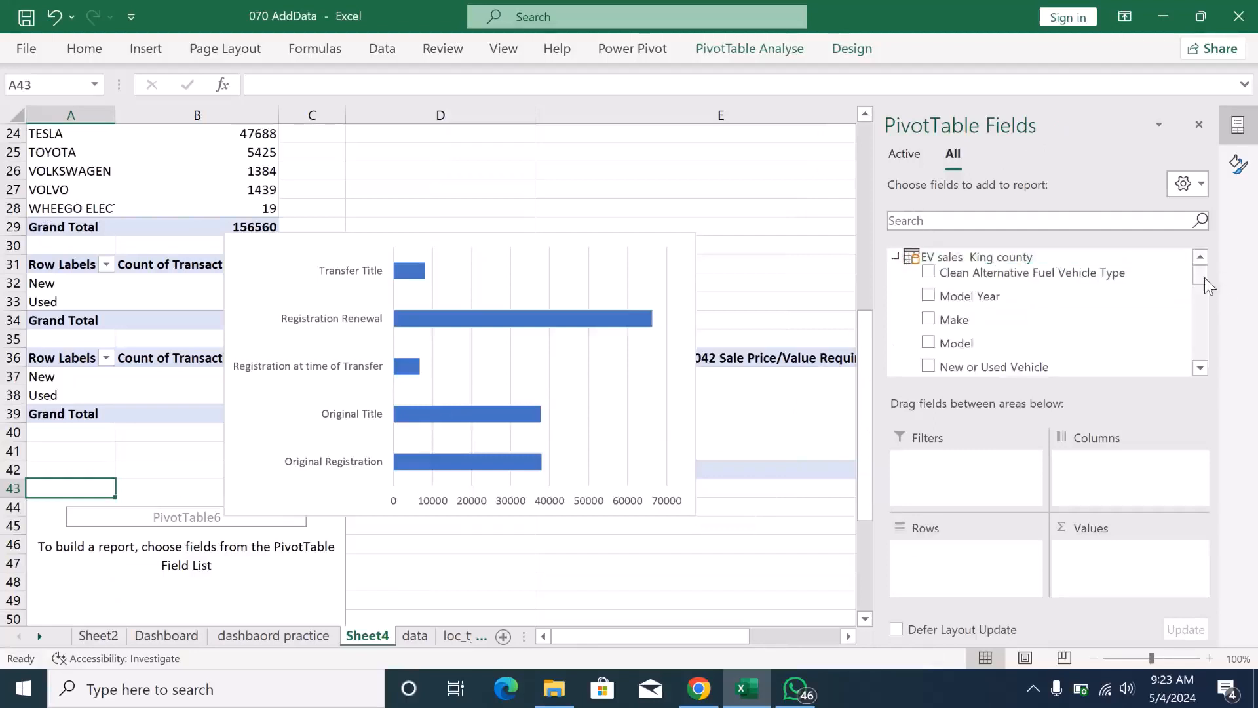
mouse_move(1201, 278)
left_mouse_down()
mouse_move(1201, 358)
mouse_move(1200, 293)
left_mouse_up()
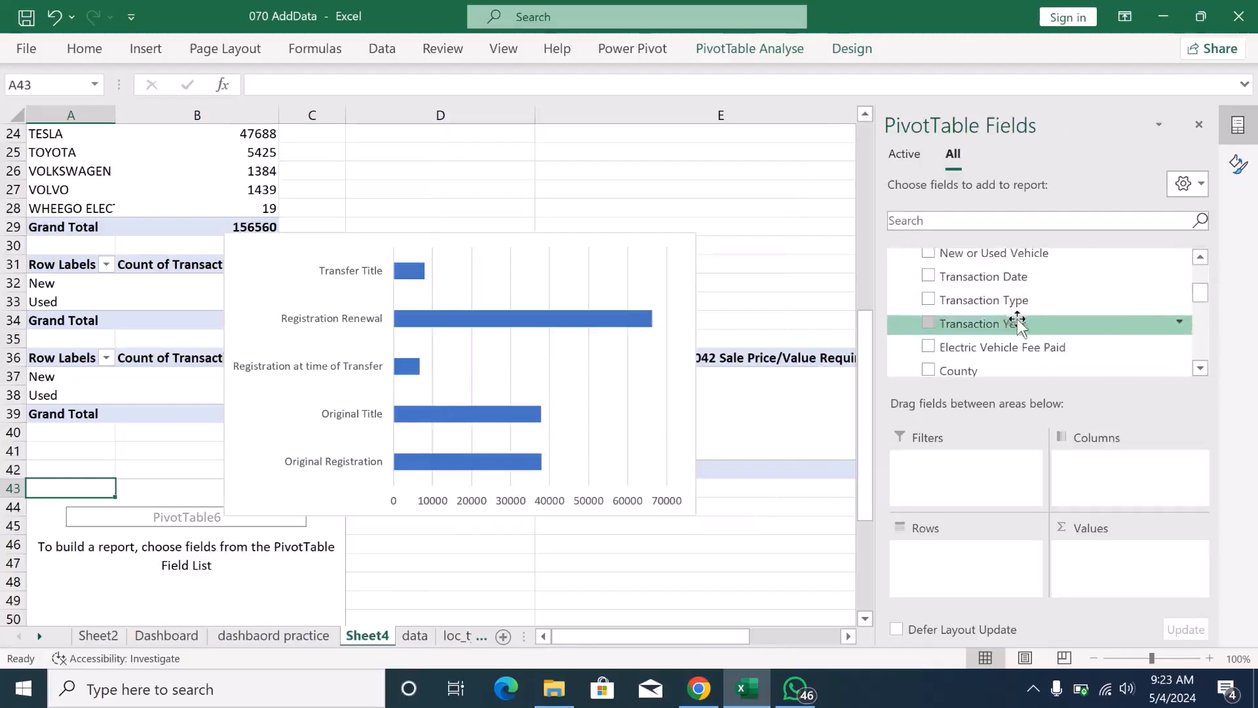
left_click_drag(1013, 323, 952, 567)
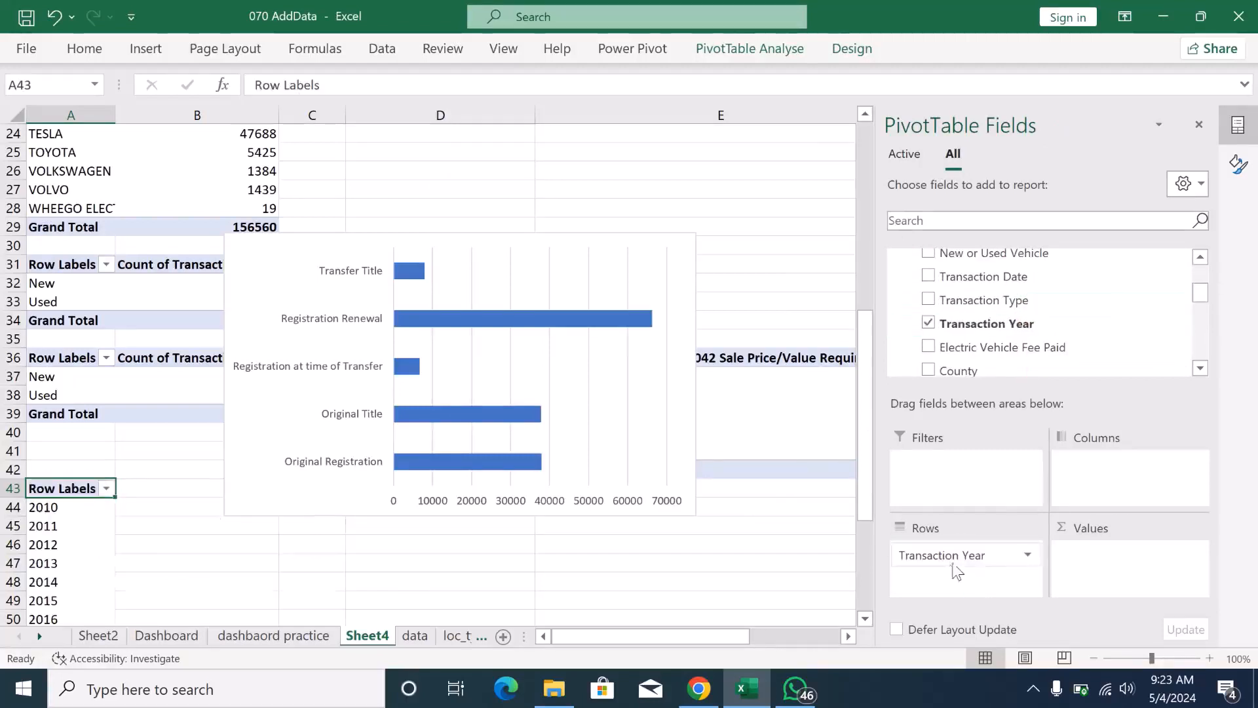
left_click_drag(1202, 294, 1201, 337)
left_click_drag(1106, 311, 1123, 565)
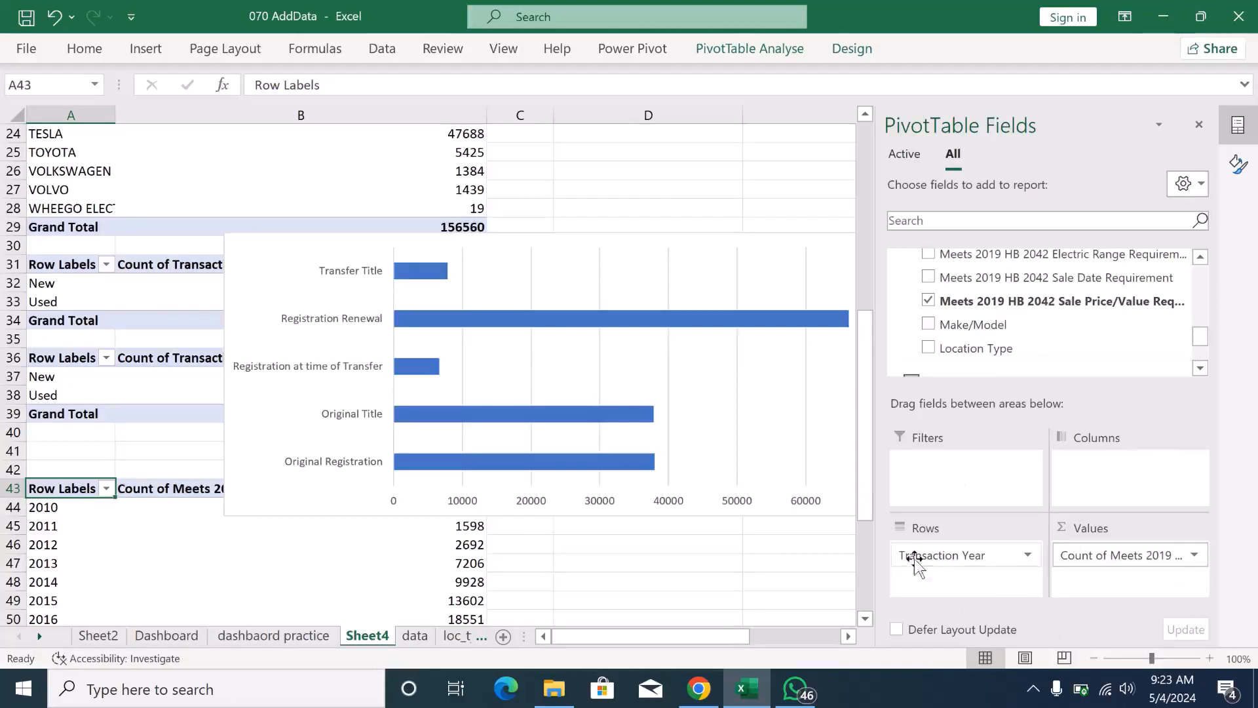
- Insert a Line PivotChart based on the Transaction Year pivot table at A43
scroll(866, 616, "down", 2)
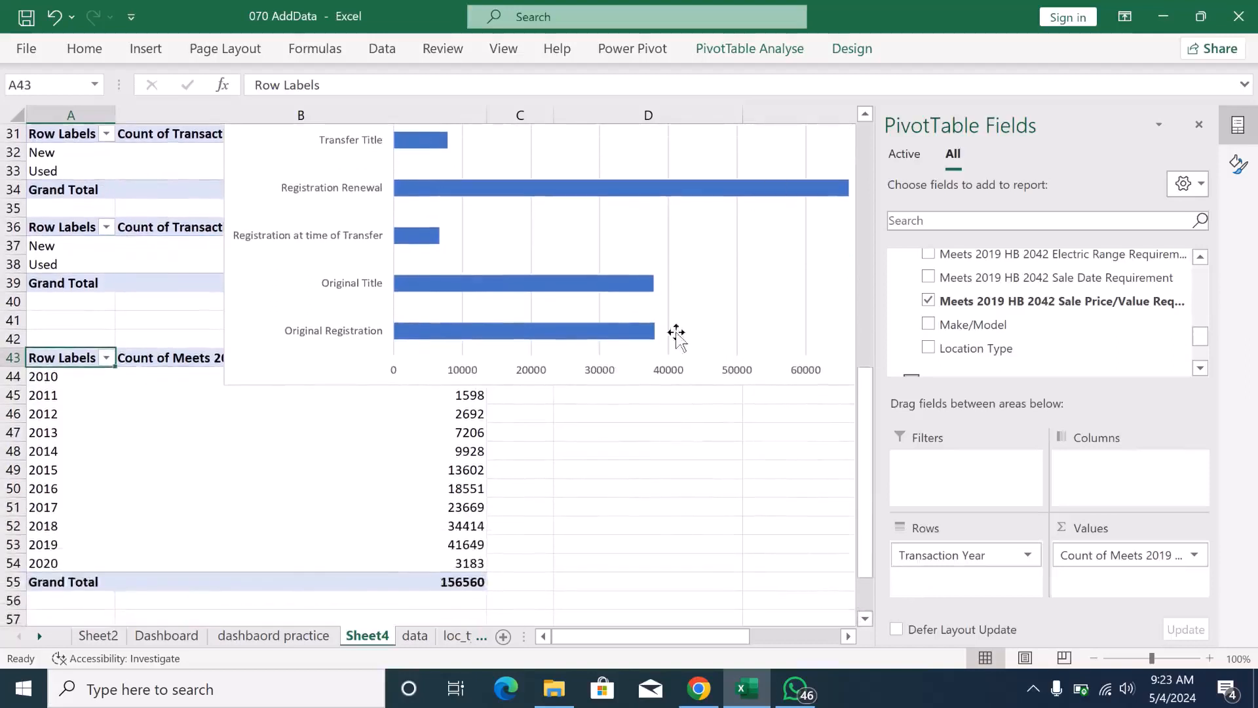
left_click(755, 51)
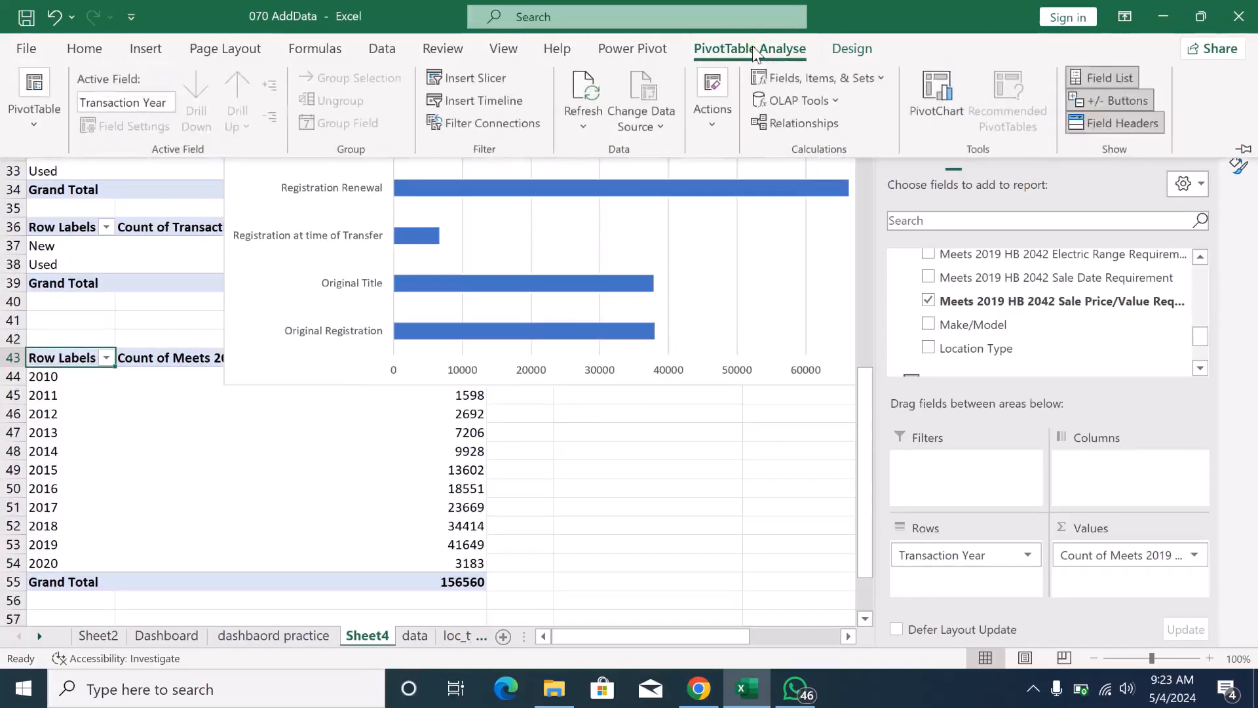
left_click(937, 95)
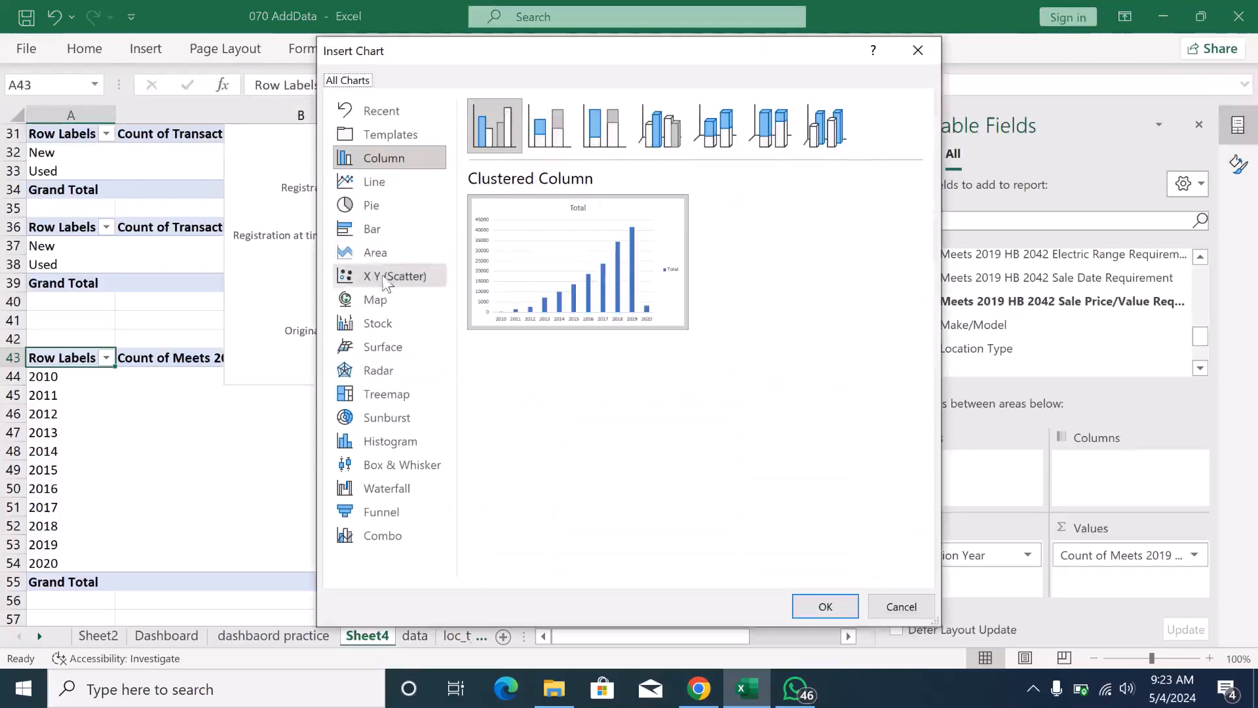
left_click(384, 184)
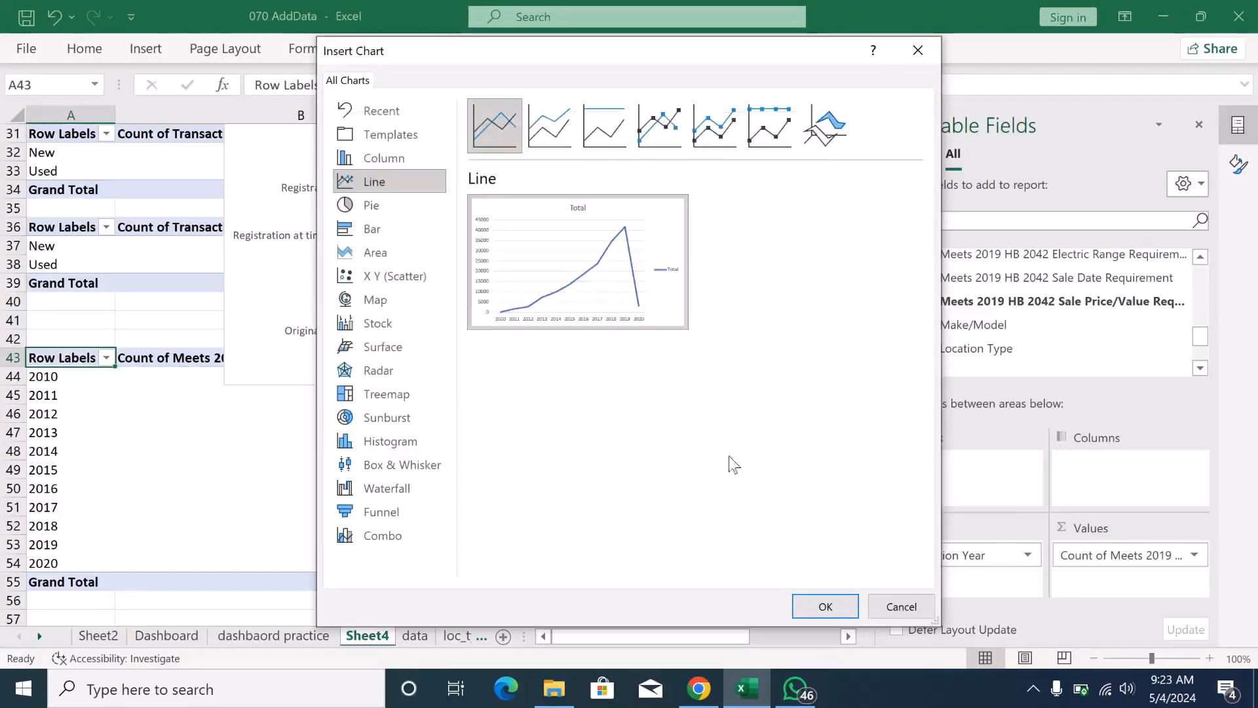
left_click(824, 606)
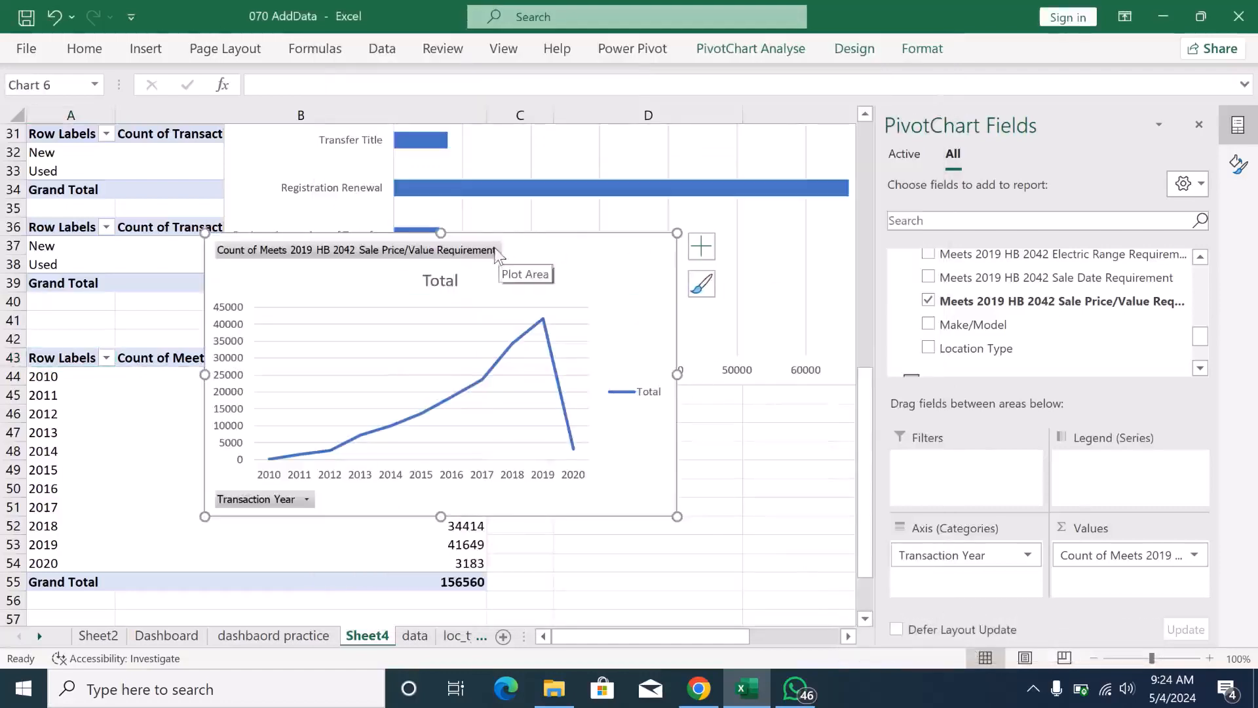
- Hide the value field button and the axis field button on the Transaction Year line chart
right_click(492, 255)
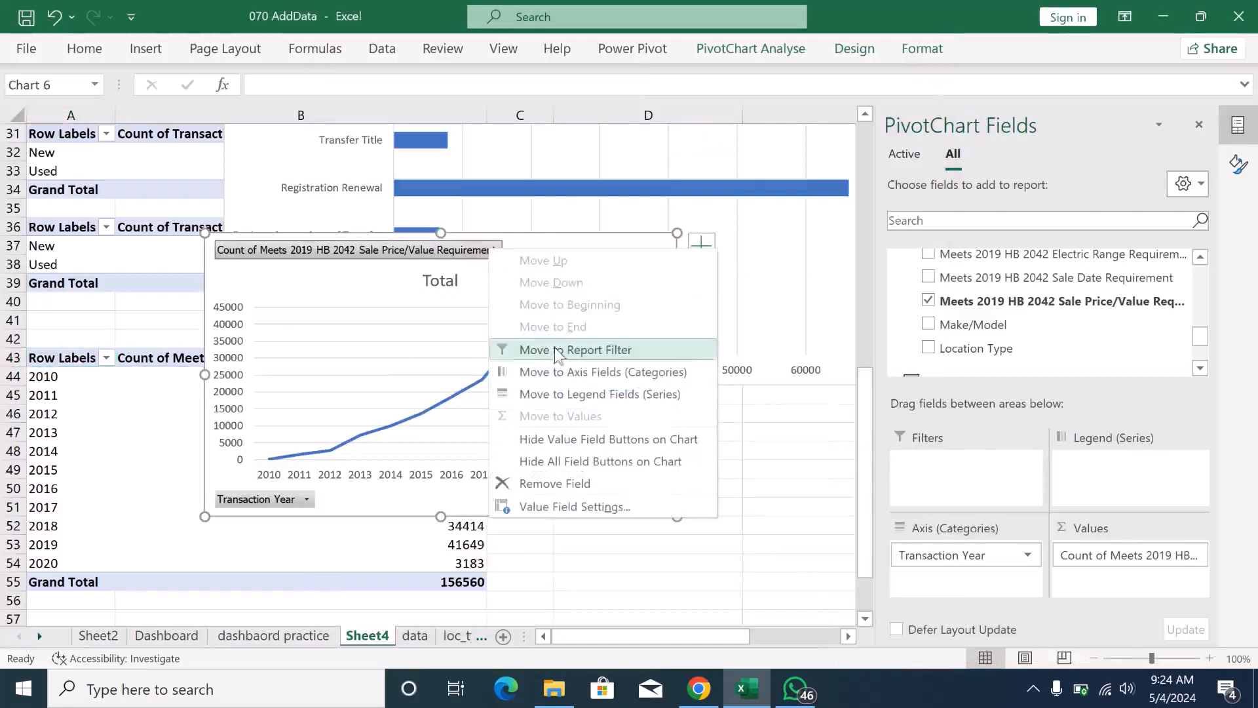
left_click(561, 443)
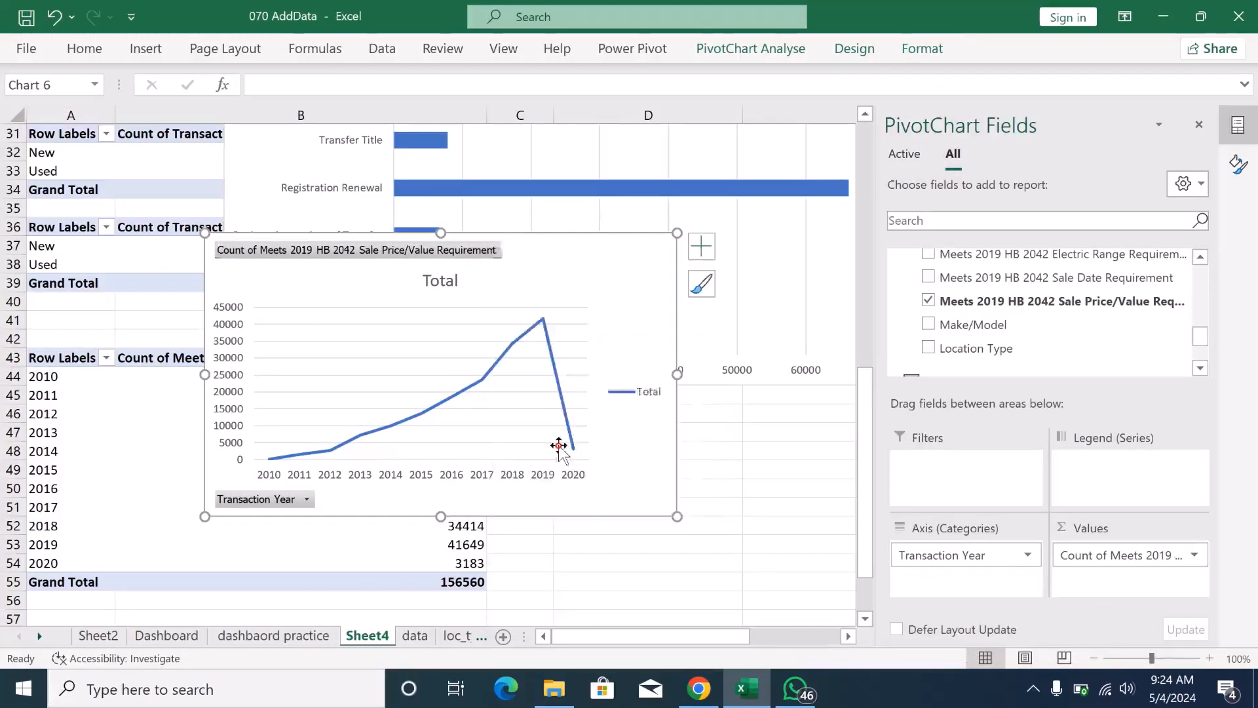
right_click(277, 503)
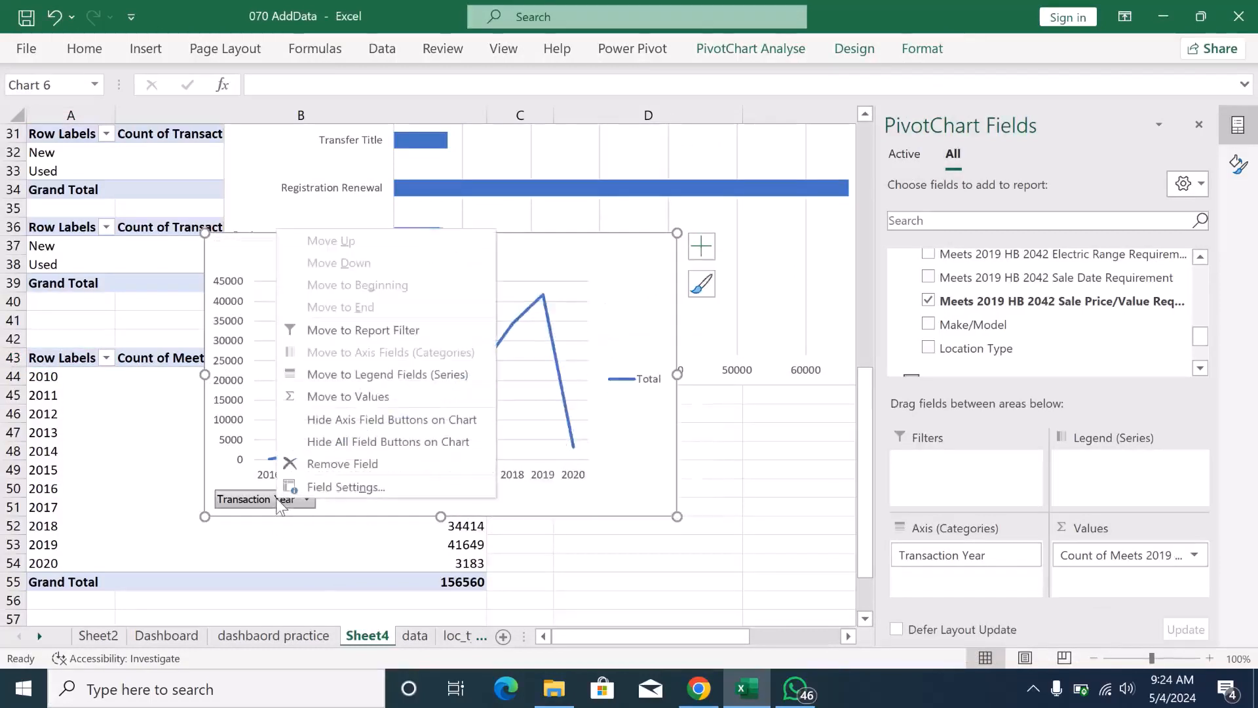
left_click(350, 423)
- Delete the legend and the Total title from the Transaction Year line chart
left_click(645, 397)
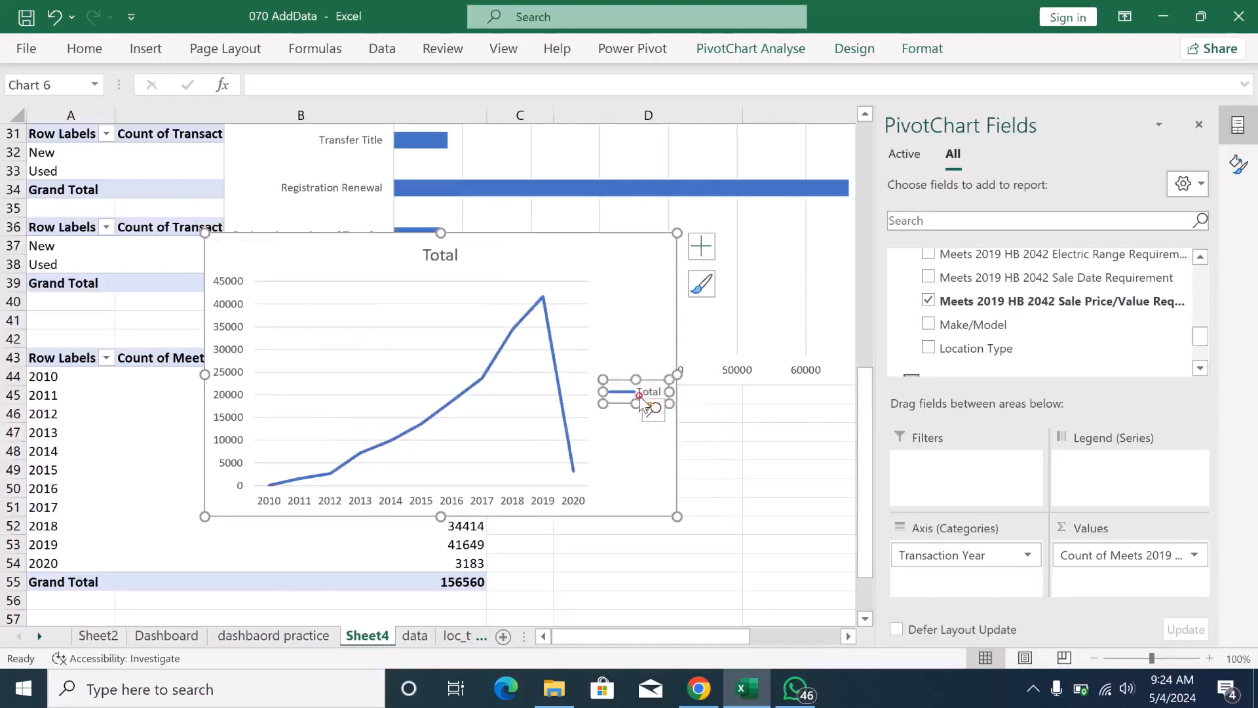
key("Delete")
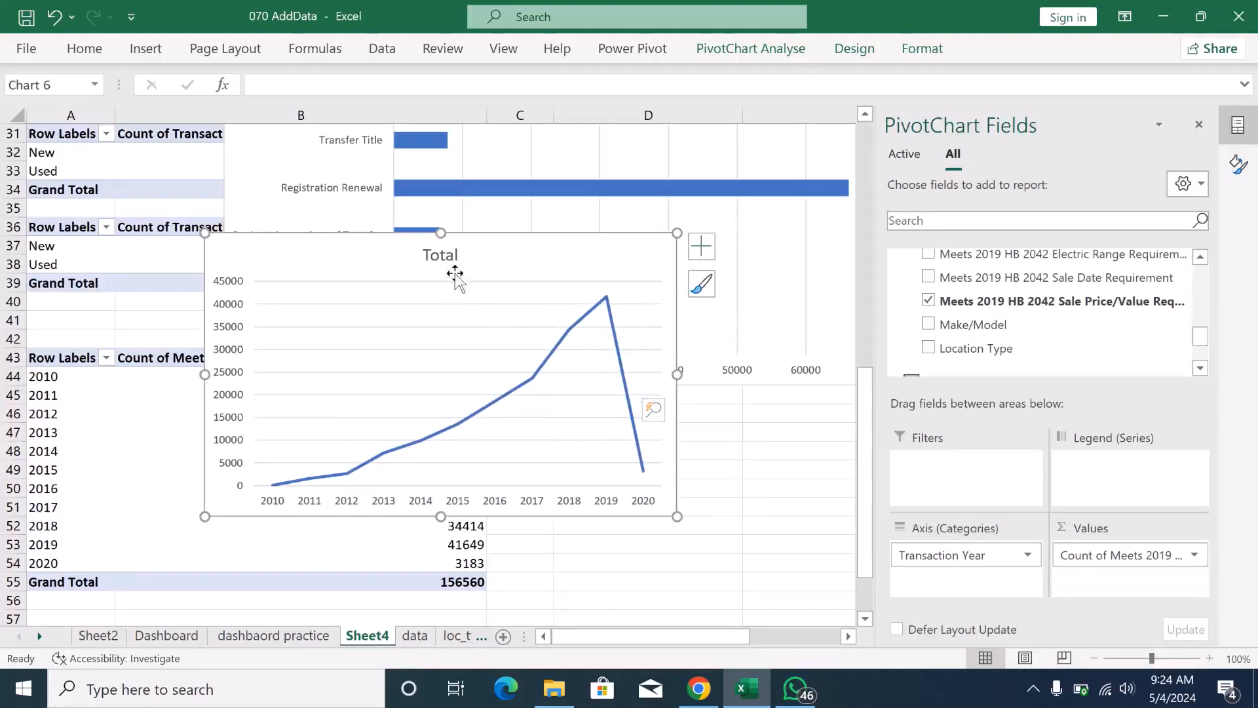
left_click(452, 257)
key("Delete")
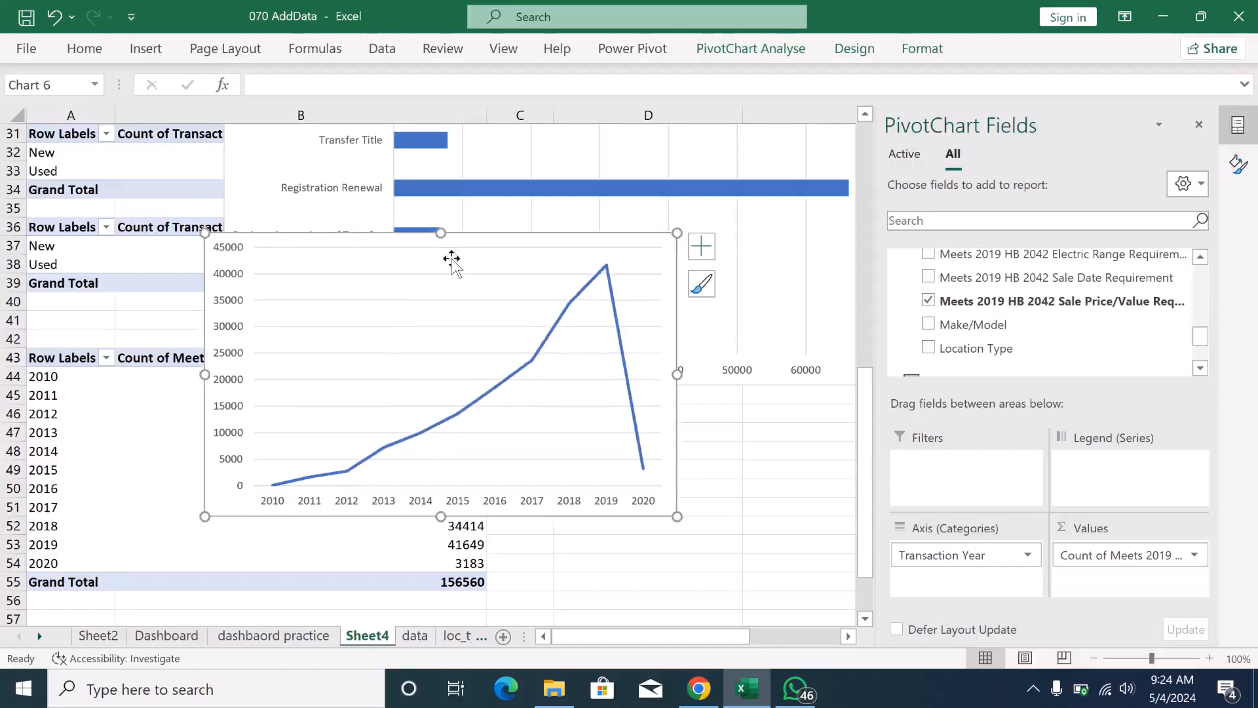
- Copy the Transaction Year line chart and paste it into the Transaction Year section of the dashbaord practice sheet
left_click(658, 253)
left_click(701, 246)
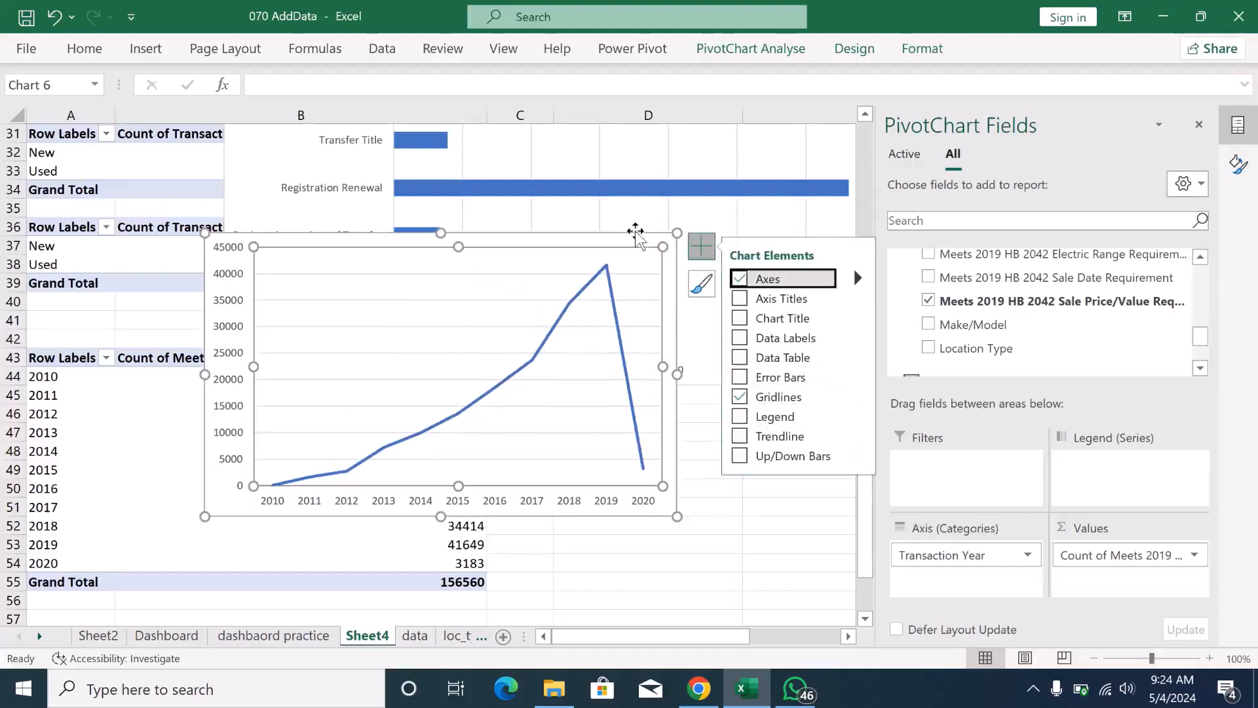
left_click(633, 237)
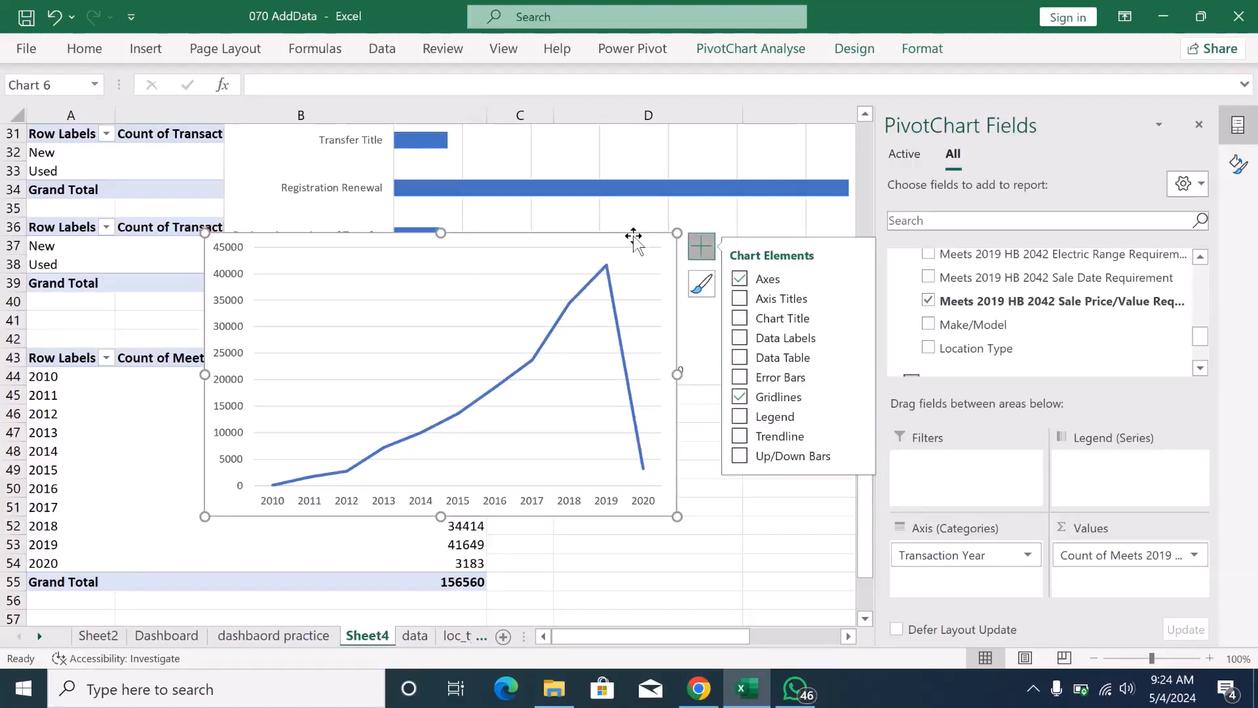
left_click(634, 237)
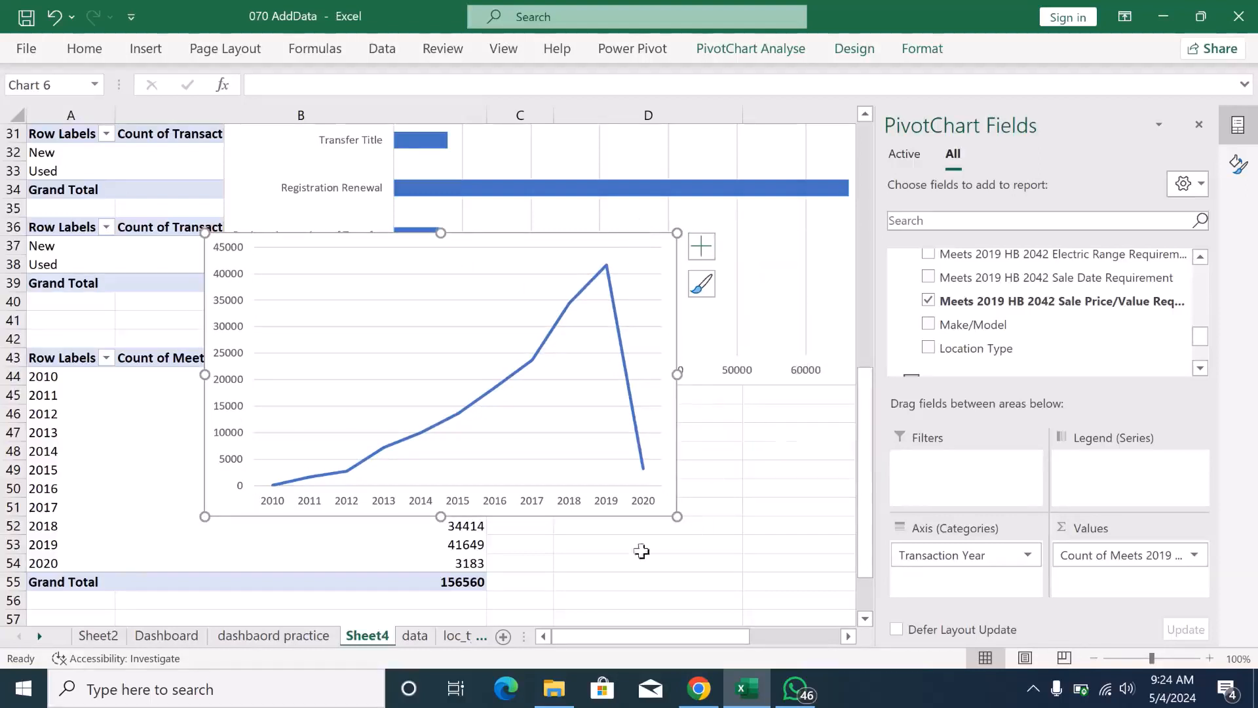
left_click(304, 634)
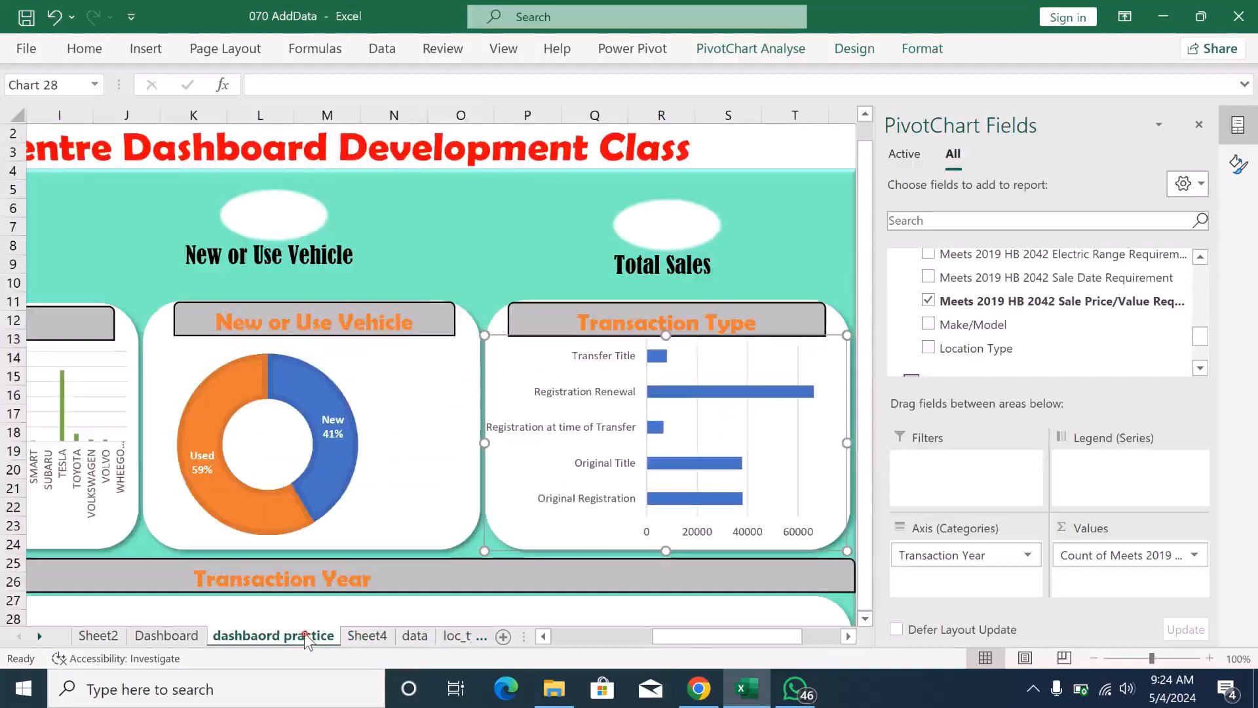
left_click(866, 619)
left_click(866, 620)
left_click(866, 620)
left_click(866, 620)
left_click(866, 620)
left_click(866, 620)
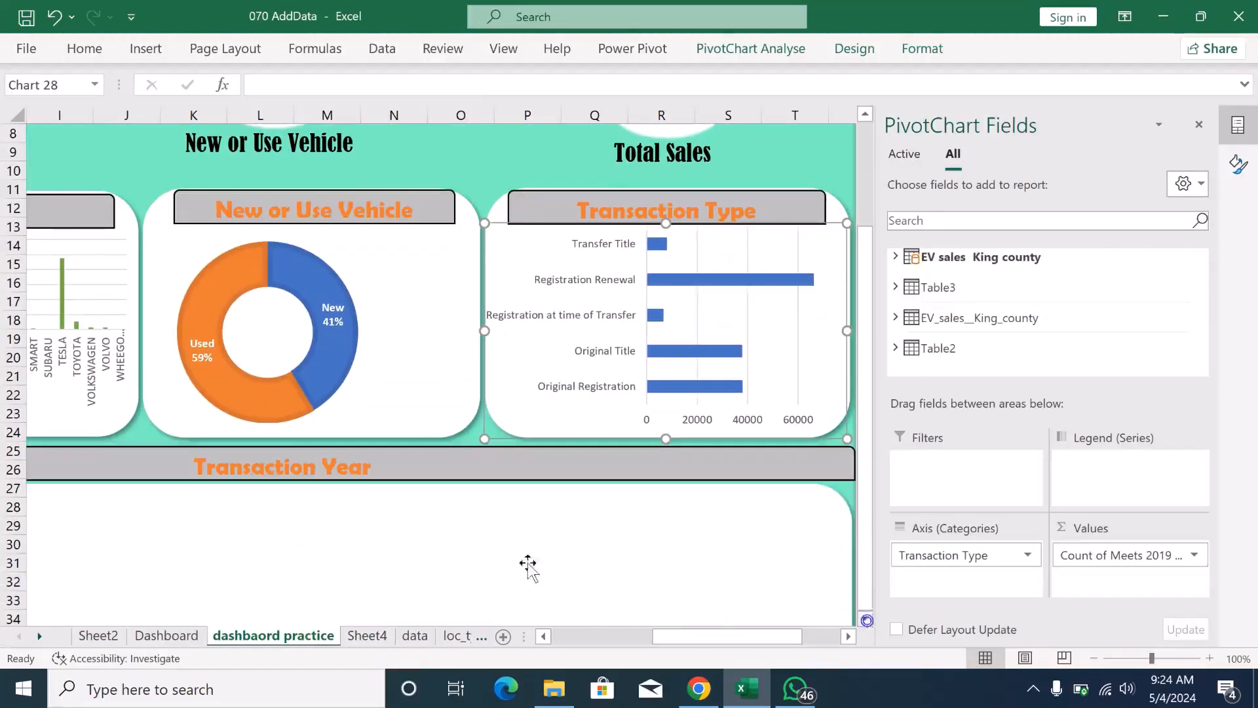
left_click(119, 540)
key("ctrl+v")
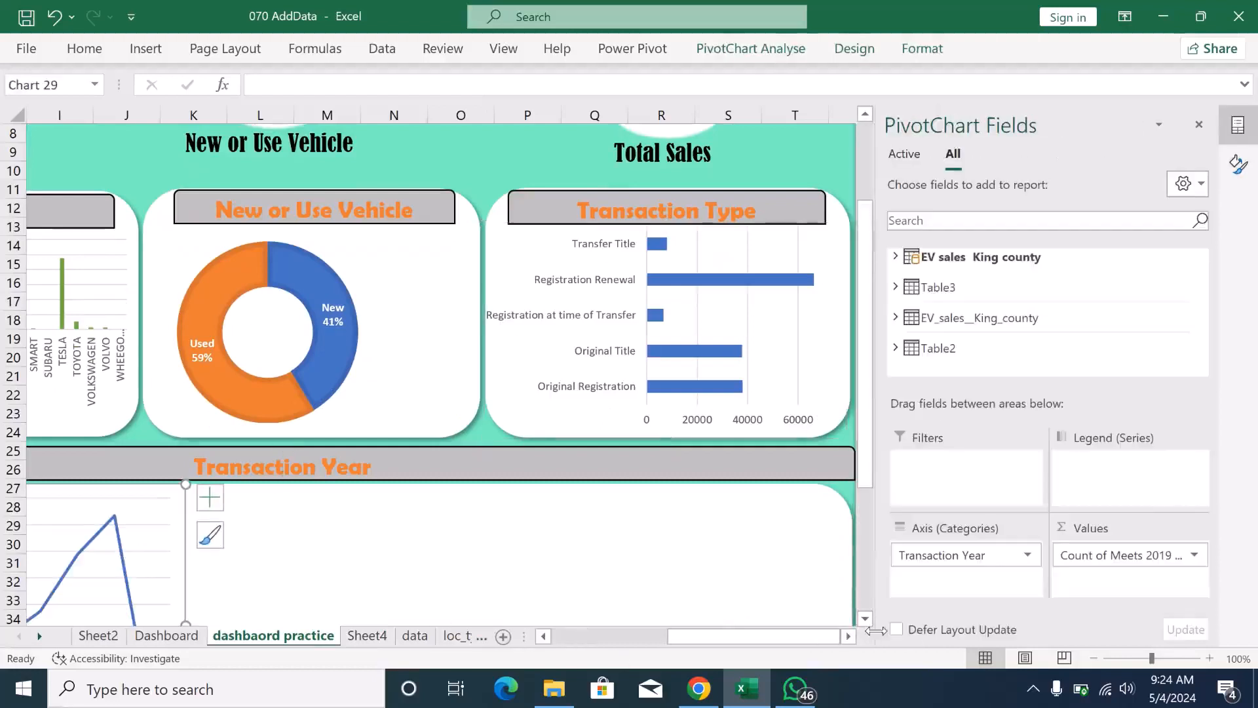
- Resize the pasted line chart to about 2.43 by 12.01 inches so it fills the Transaction Year panel
left_click(866, 620)
left_click(866, 619)
left_click(865, 620)
left_click(866, 619)
left_click(865, 620)
left_click(866, 619)
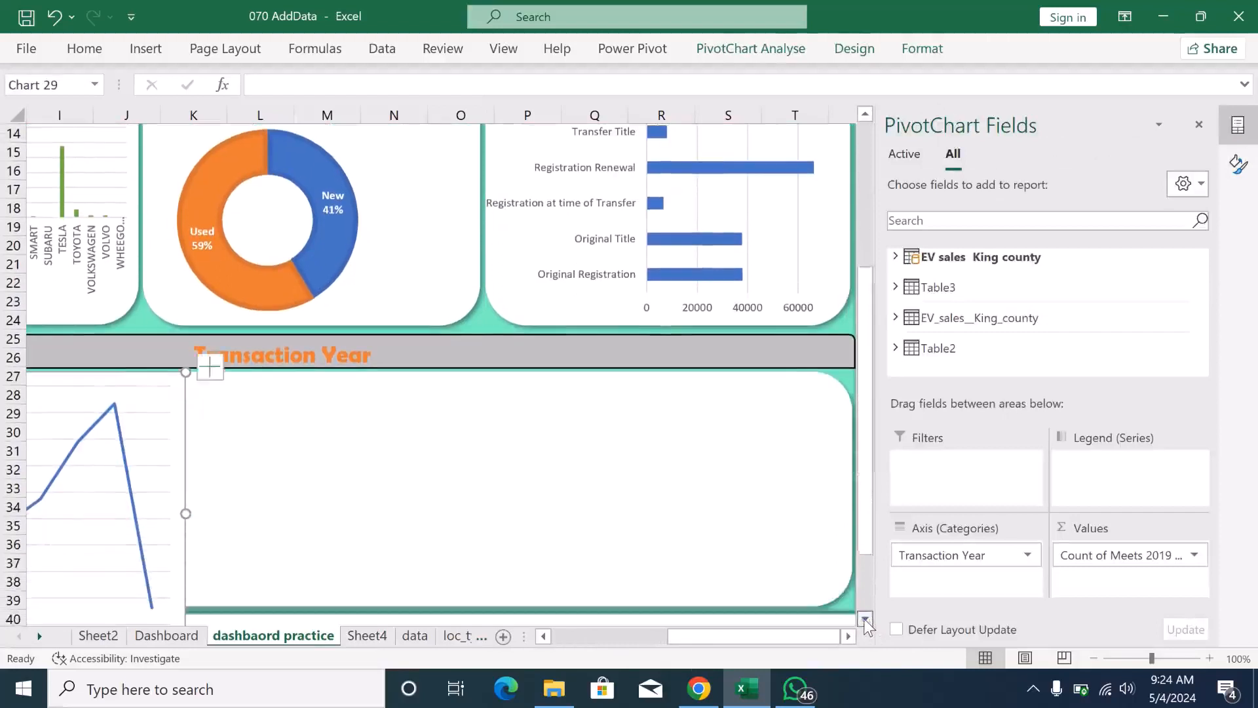
left_click(866, 619)
left_click(866, 619)
left_click(866, 619)
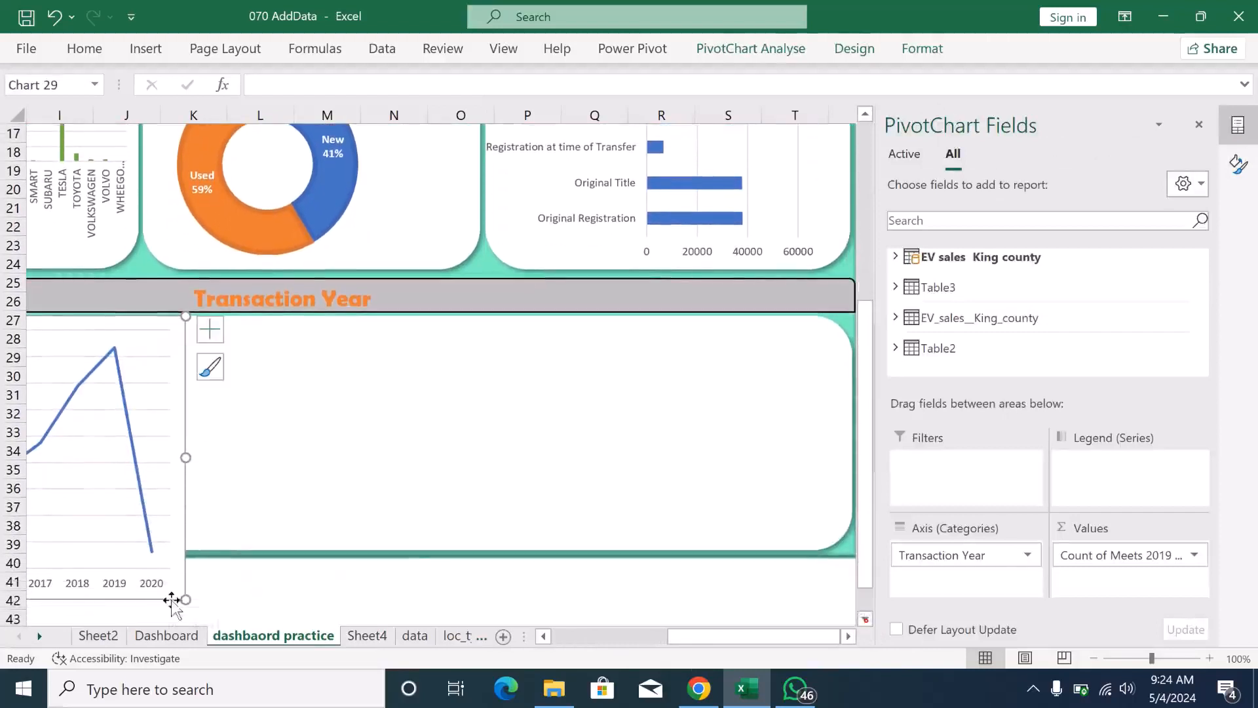
left_click_drag(184, 599, 845, 544)
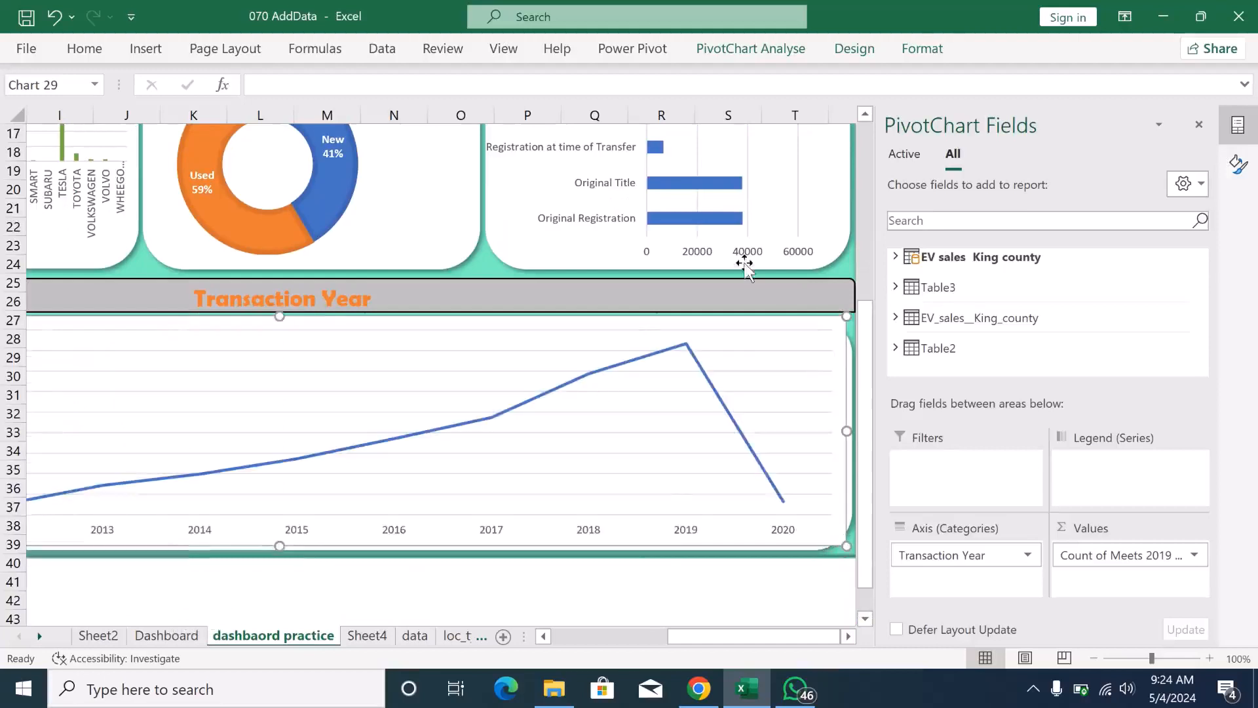
- Set the Transaction Year line chart's area to No Outline and No Fill
left_click(934, 58)
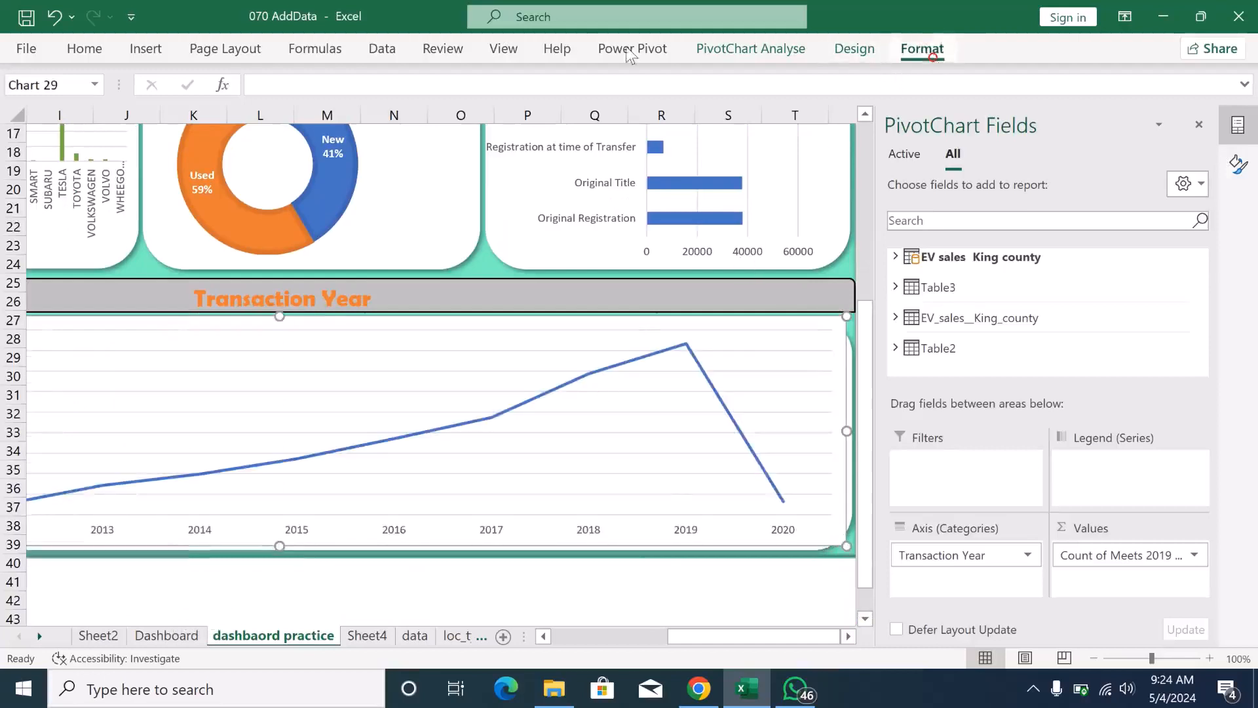
left_click(586, 102)
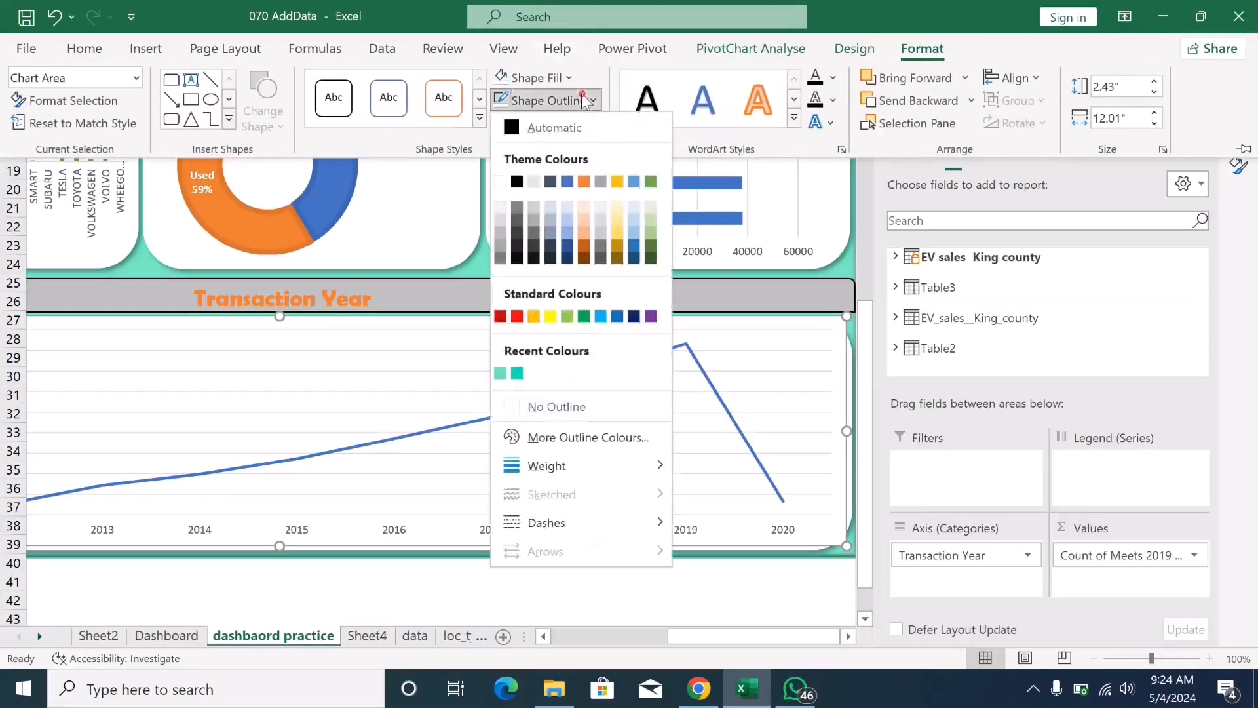
left_click(526, 394)
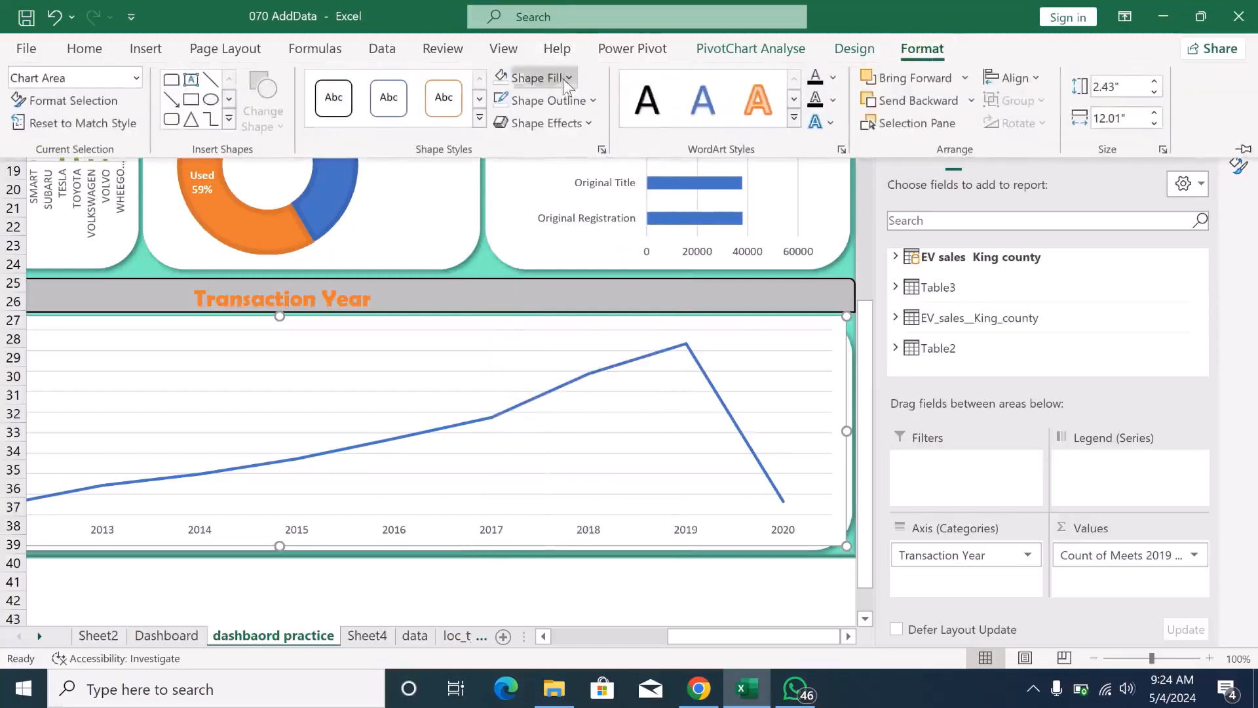
left_click(564, 77)
left_click(524, 383)
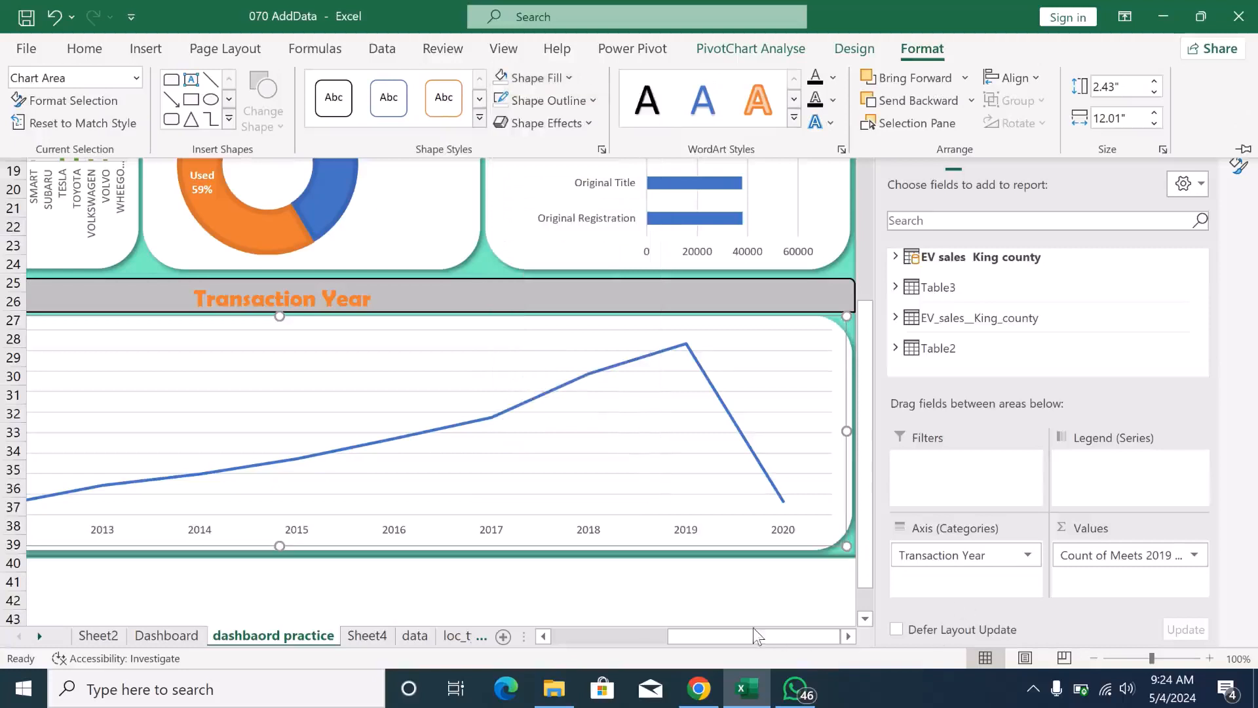
- Recolour the Transaction Year line chart with Monochromatic Palette 2, the dark-to-light orange gradient
mouse_move(752, 633)
left_mouse_down()
mouse_move(669, 648)
mouse_move(766, 645)
left_mouse_up()
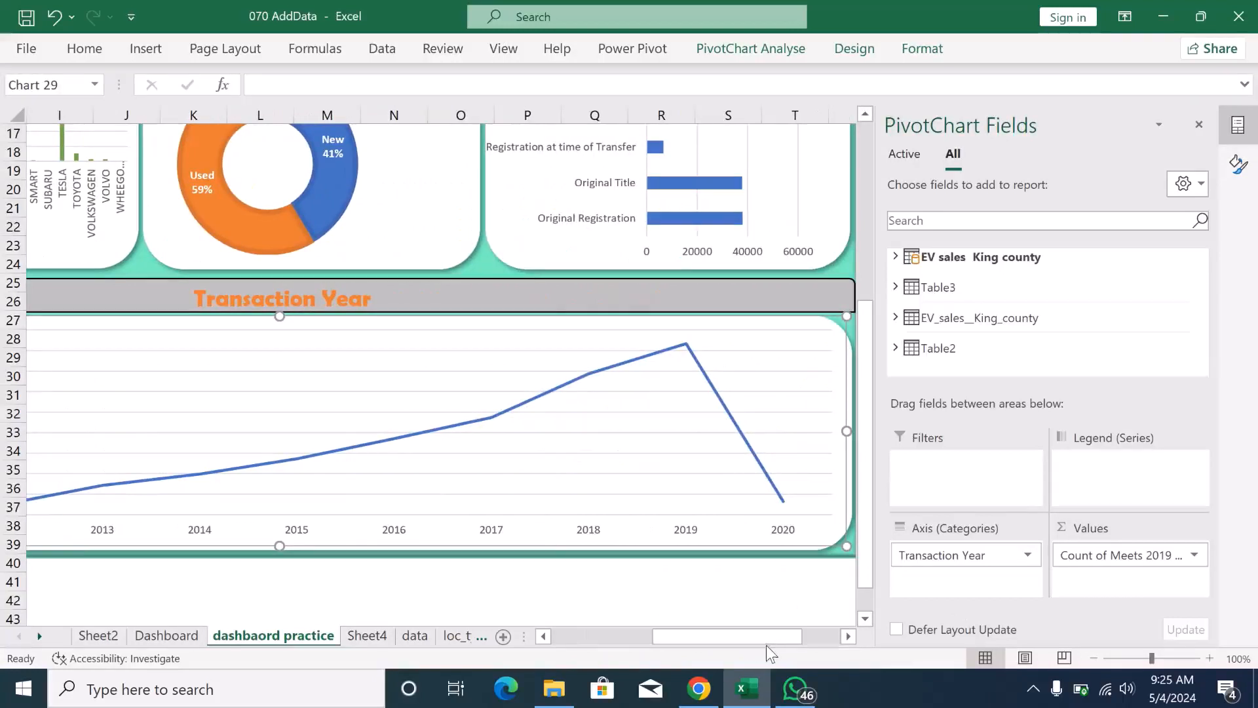
left_click(730, 421)
left_click(781, 420)
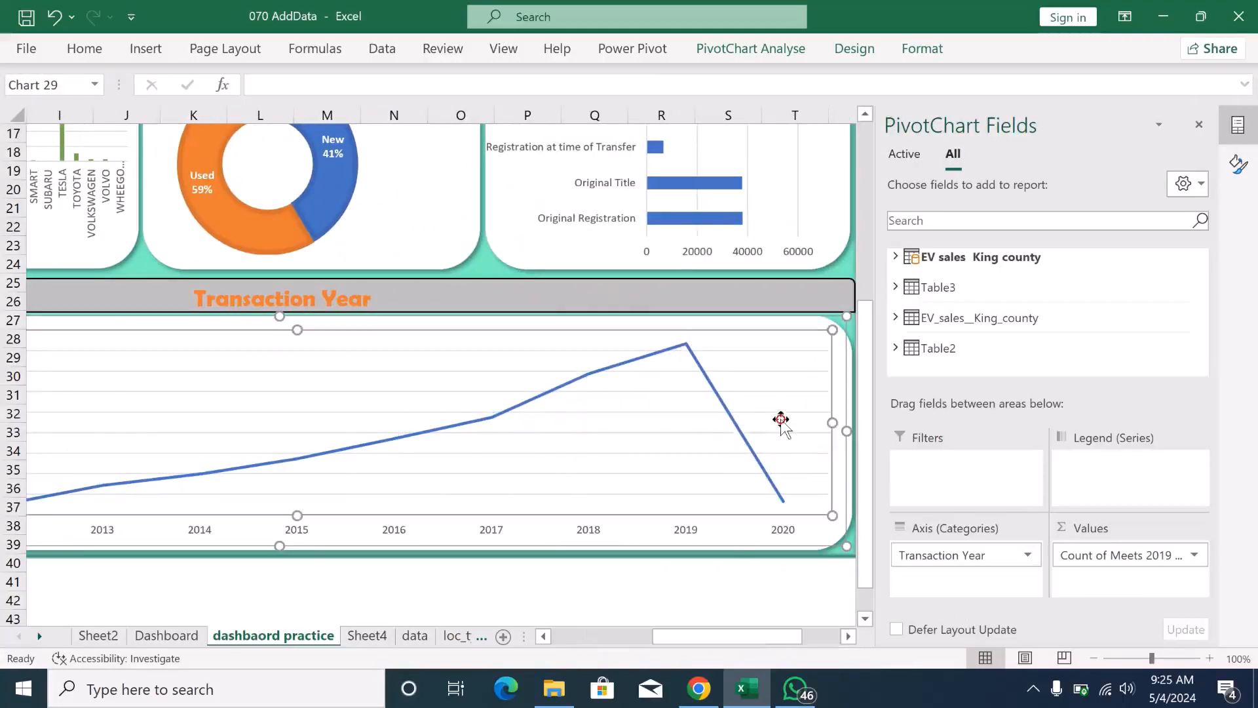
left_click(854, 49)
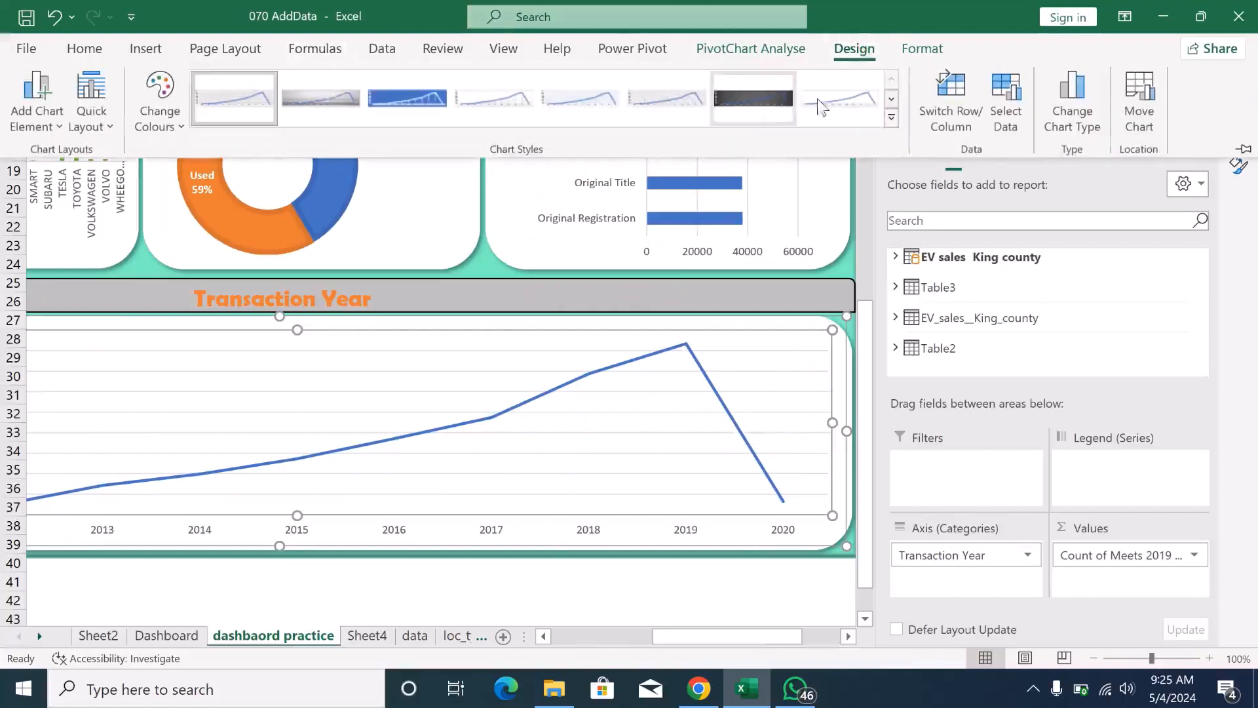
left_click(892, 118)
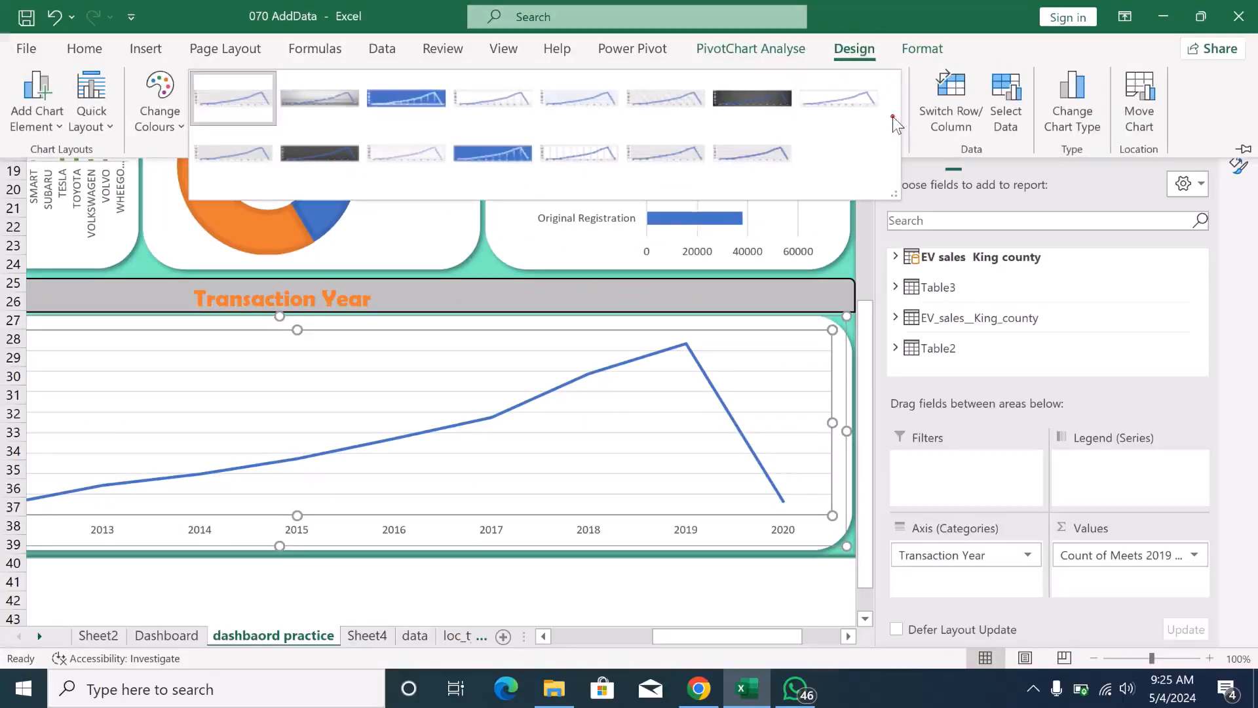
left_click(182, 126)
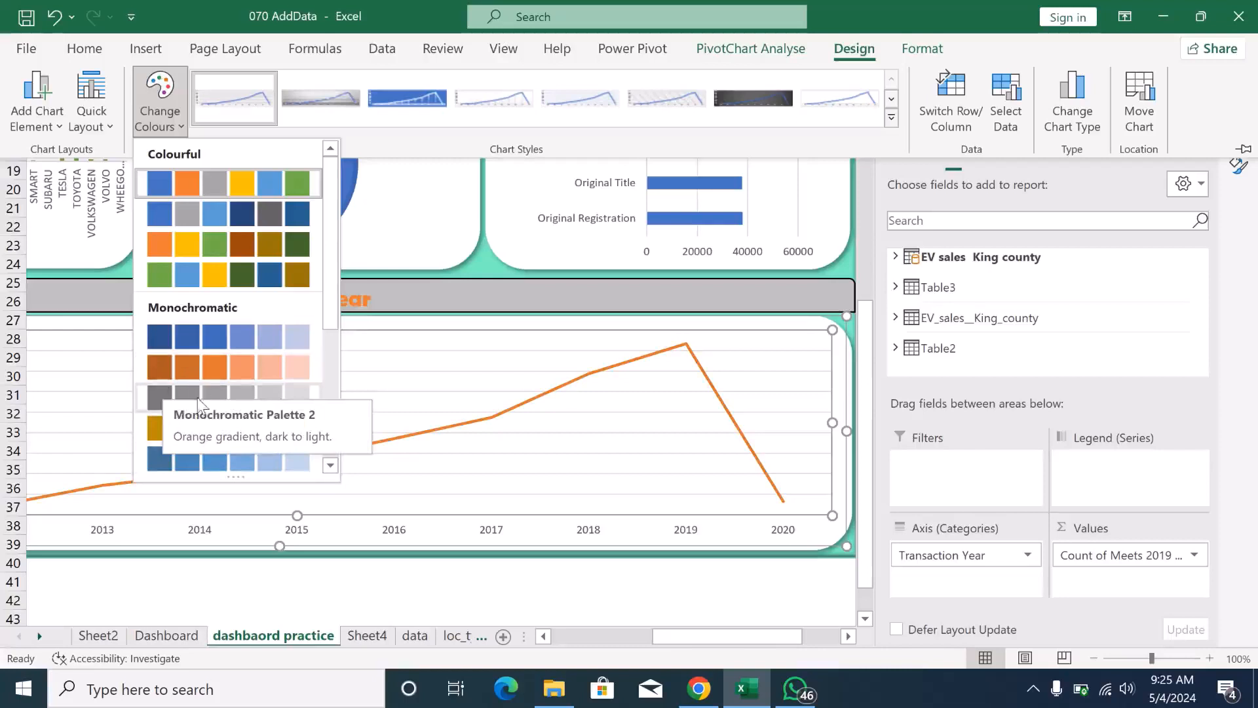
left_click(172, 365)
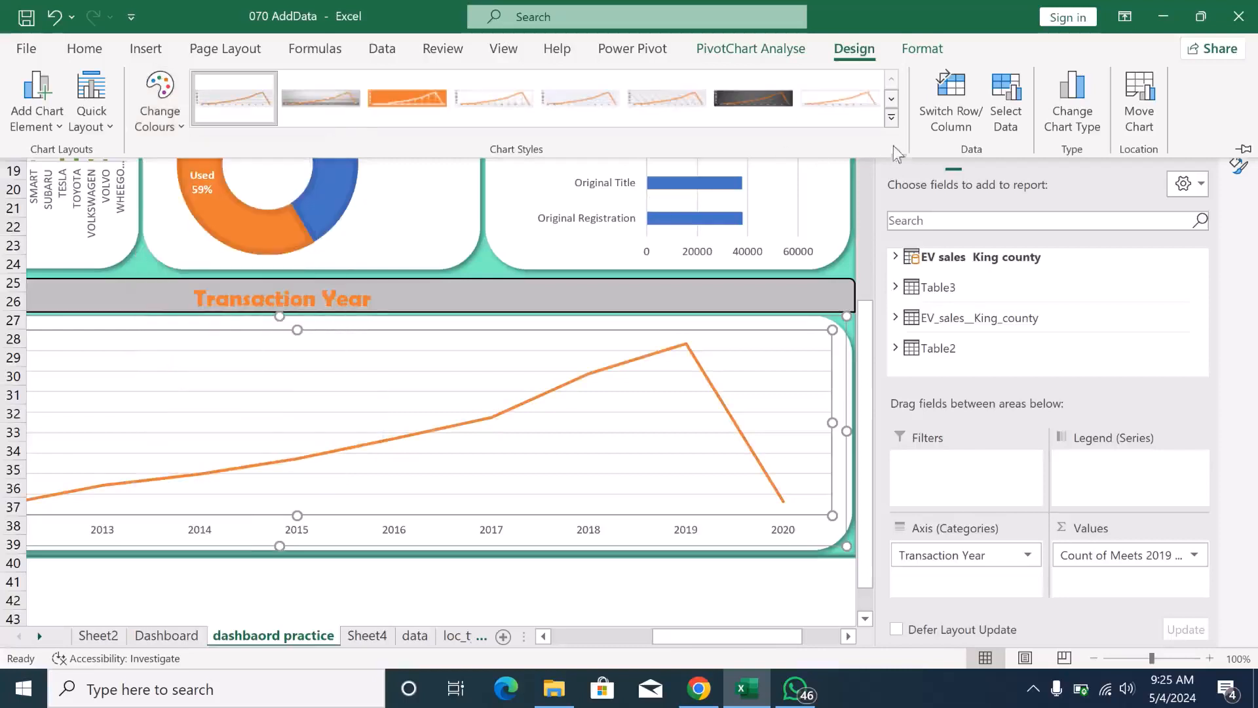
- Apply chart Style 12 to the Transaction Year line chart and try setting its plot area to No Fill
left_click(891, 118)
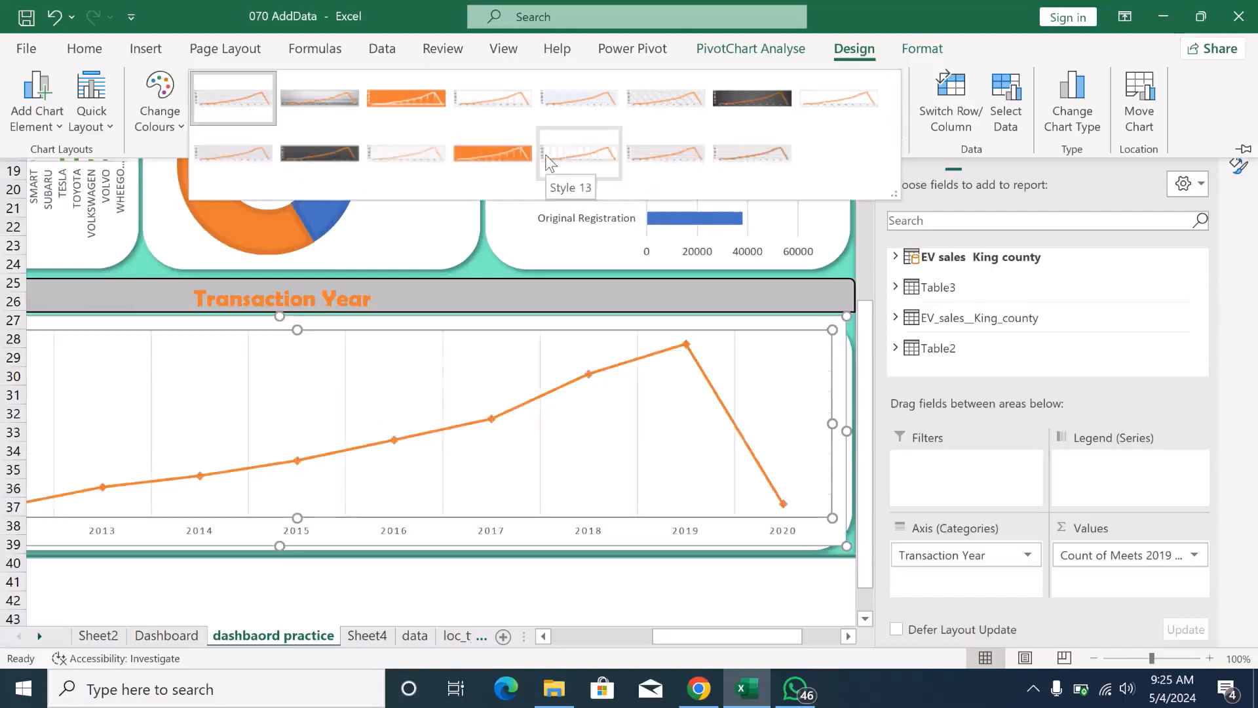
left_click(513, 165)
right_click(798, 368)
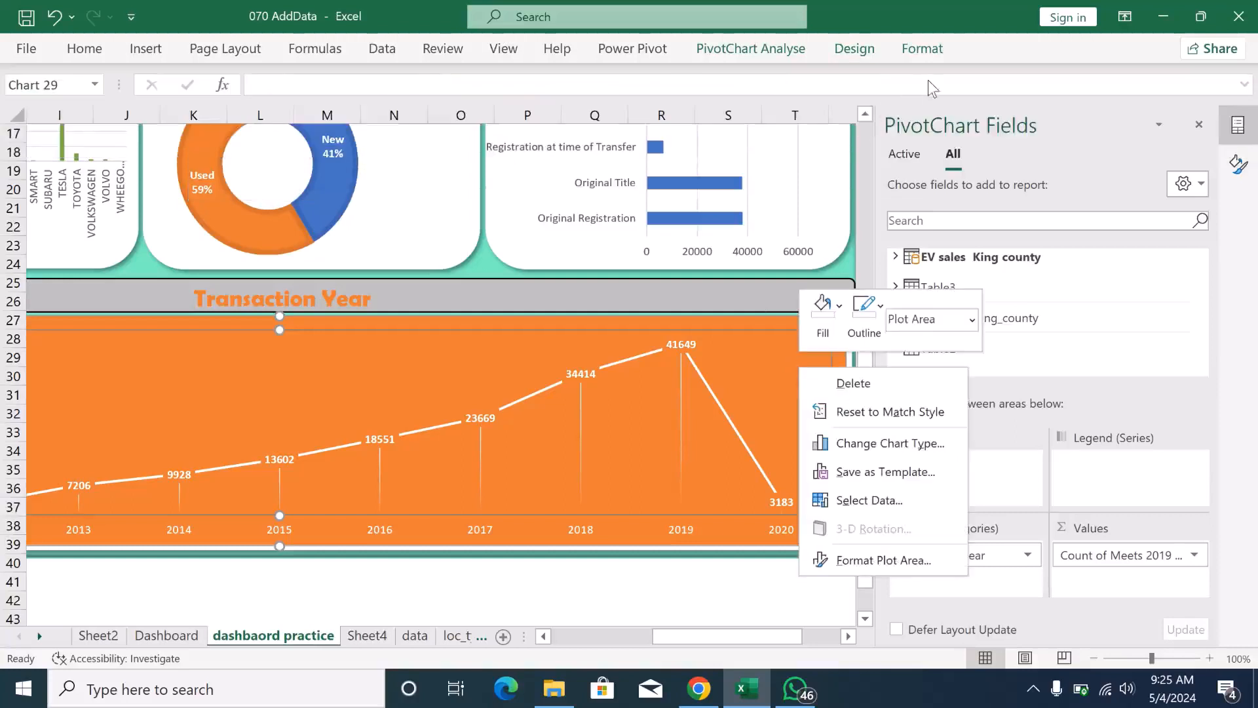
left_click(931, 49)
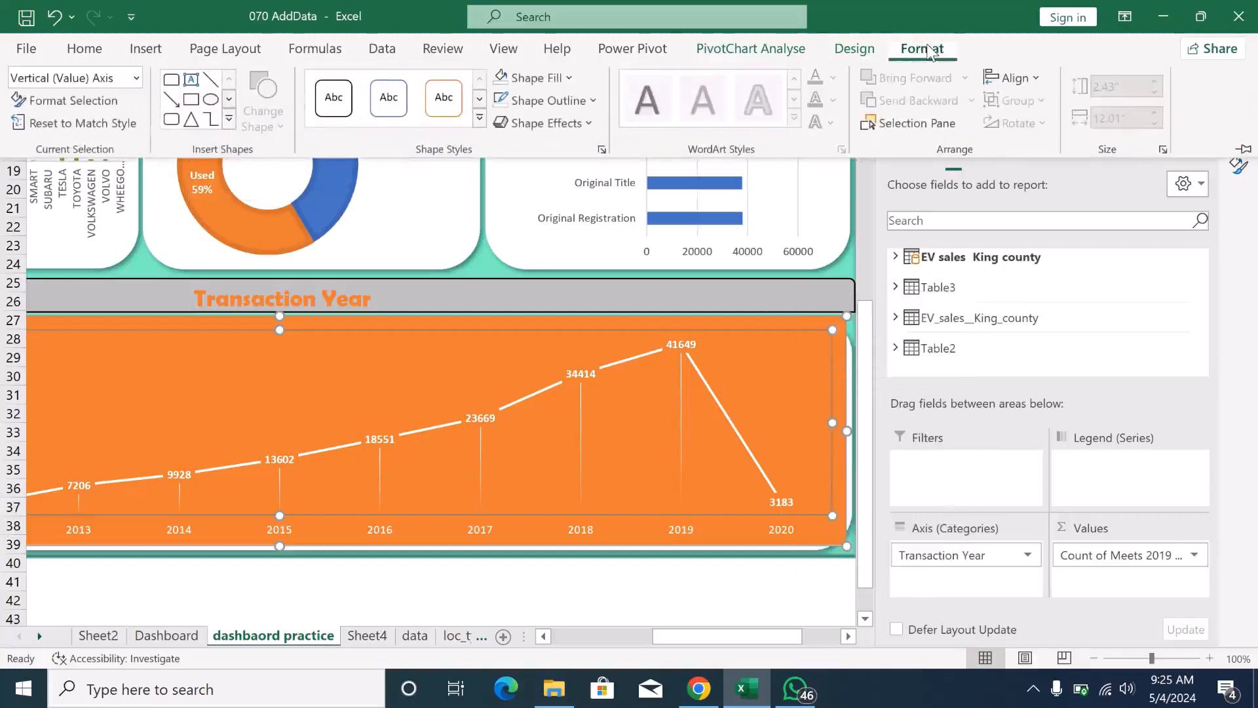
left_click(561, 80)
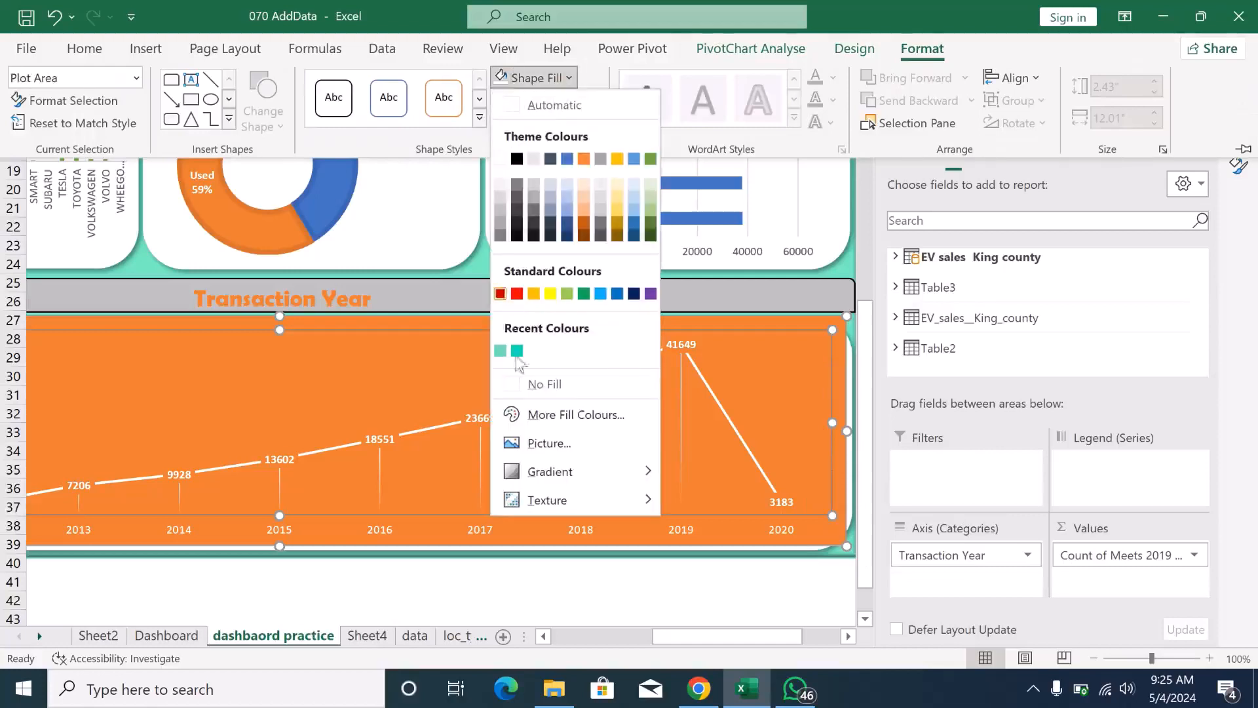
left_click(518, 385)
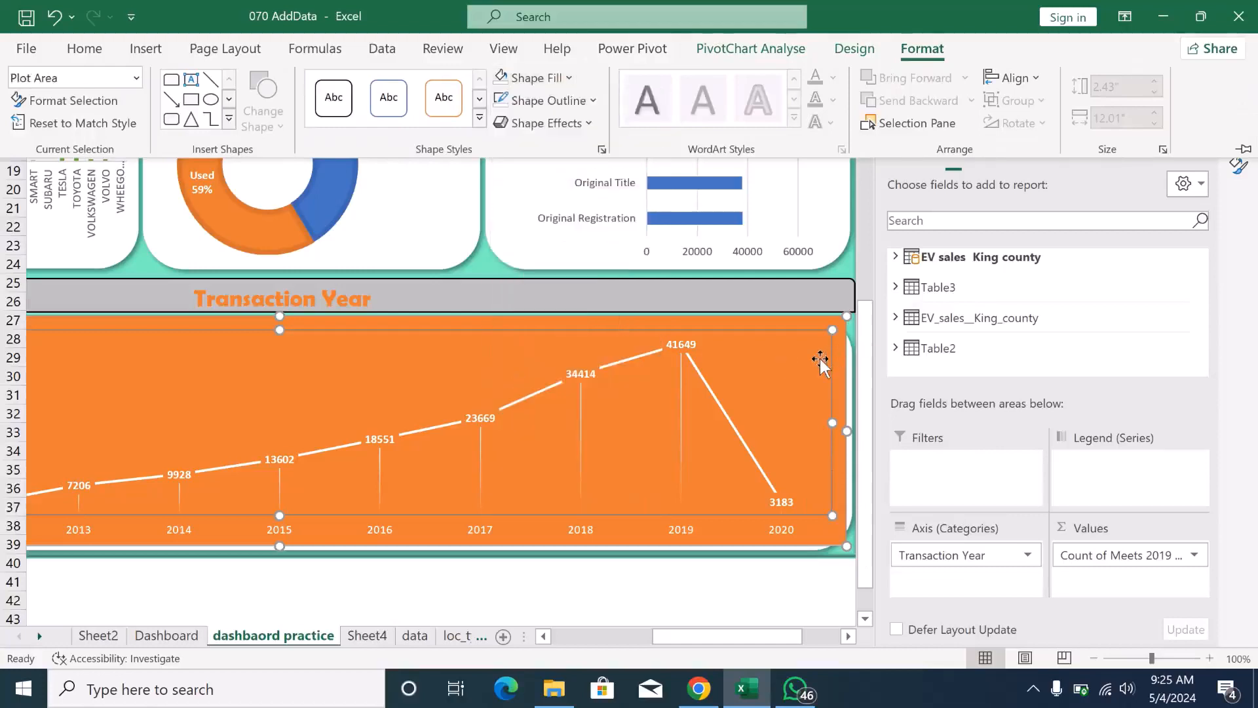
left_click(1237, 169)
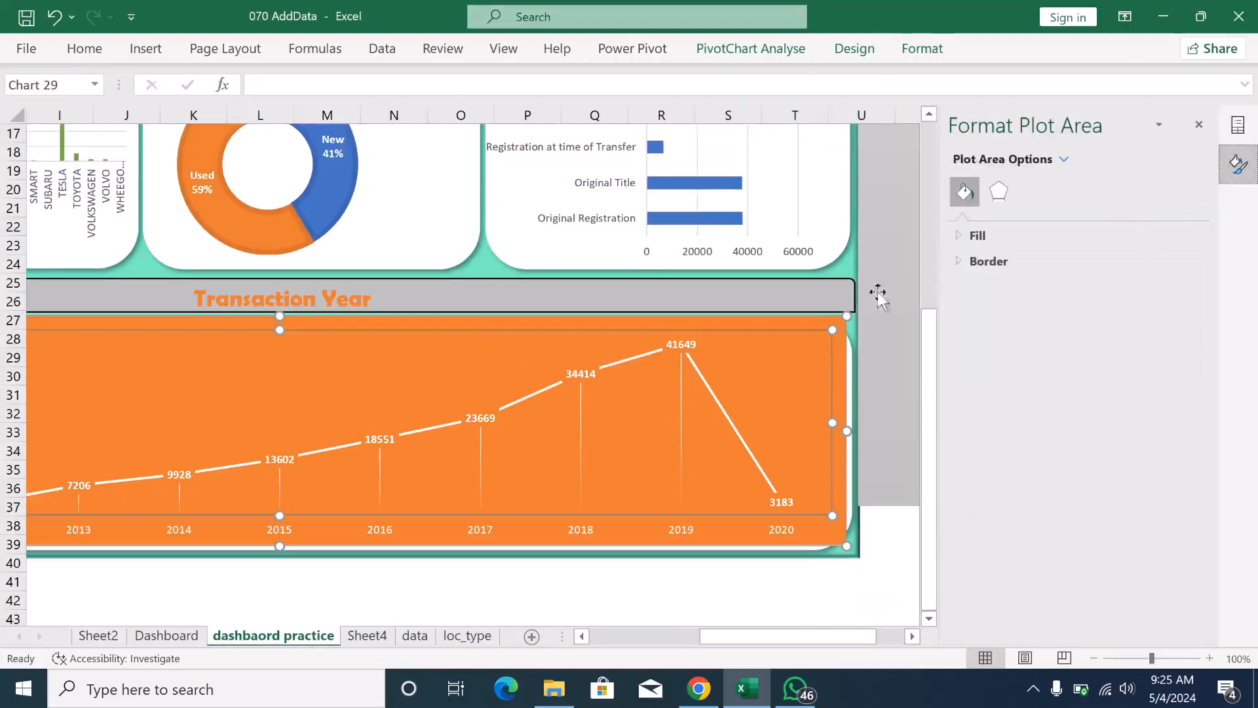
left_click(998, 192)
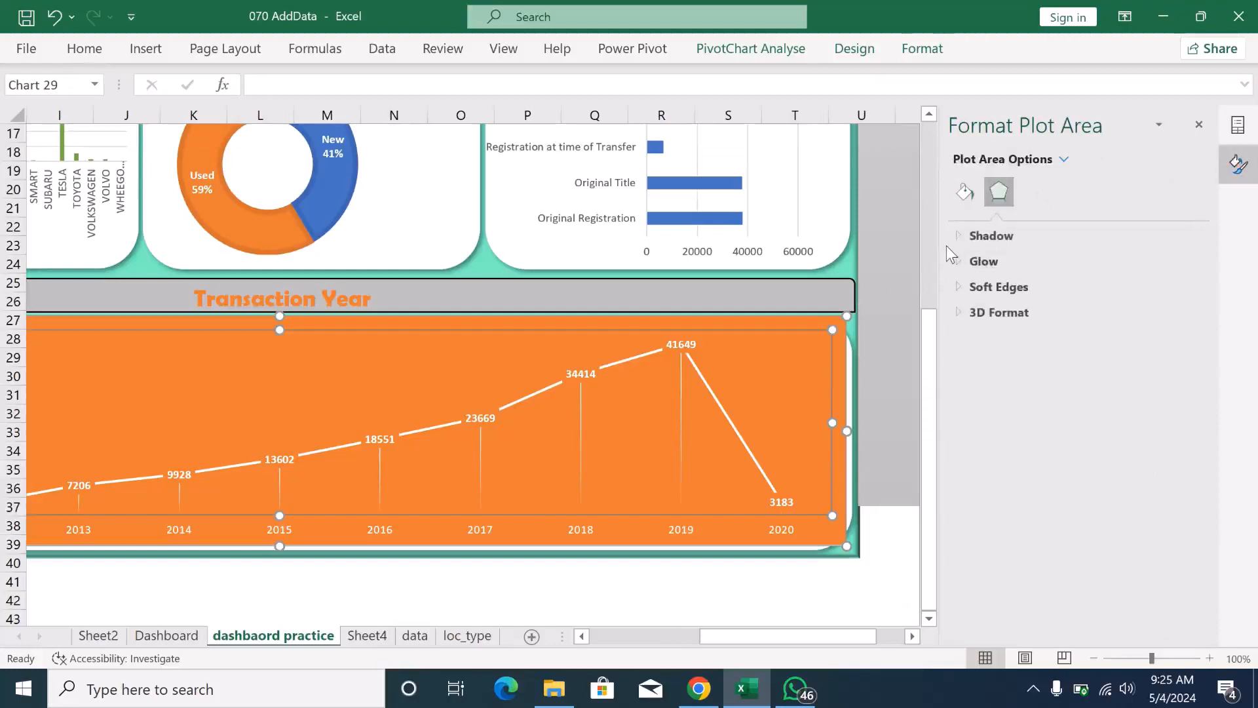
left_click(966, 191)
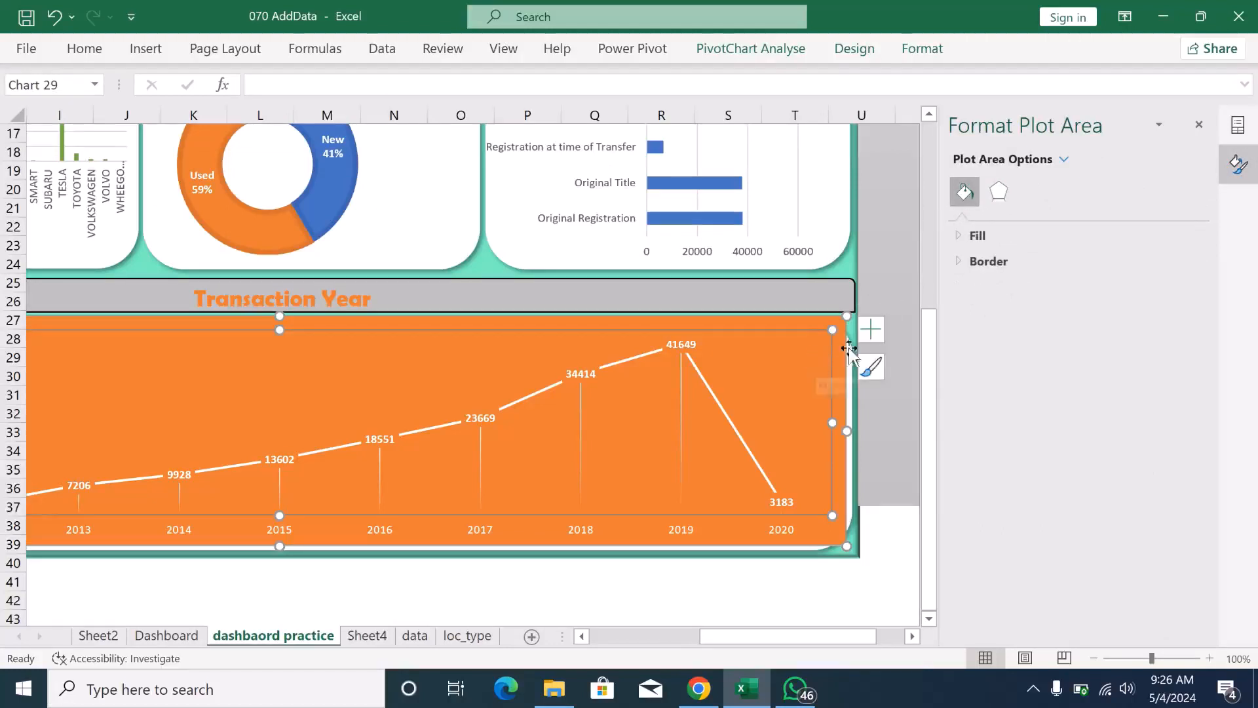
- Apply chart Style 11 to the Transaction Year line chart
left_click(878, 366)
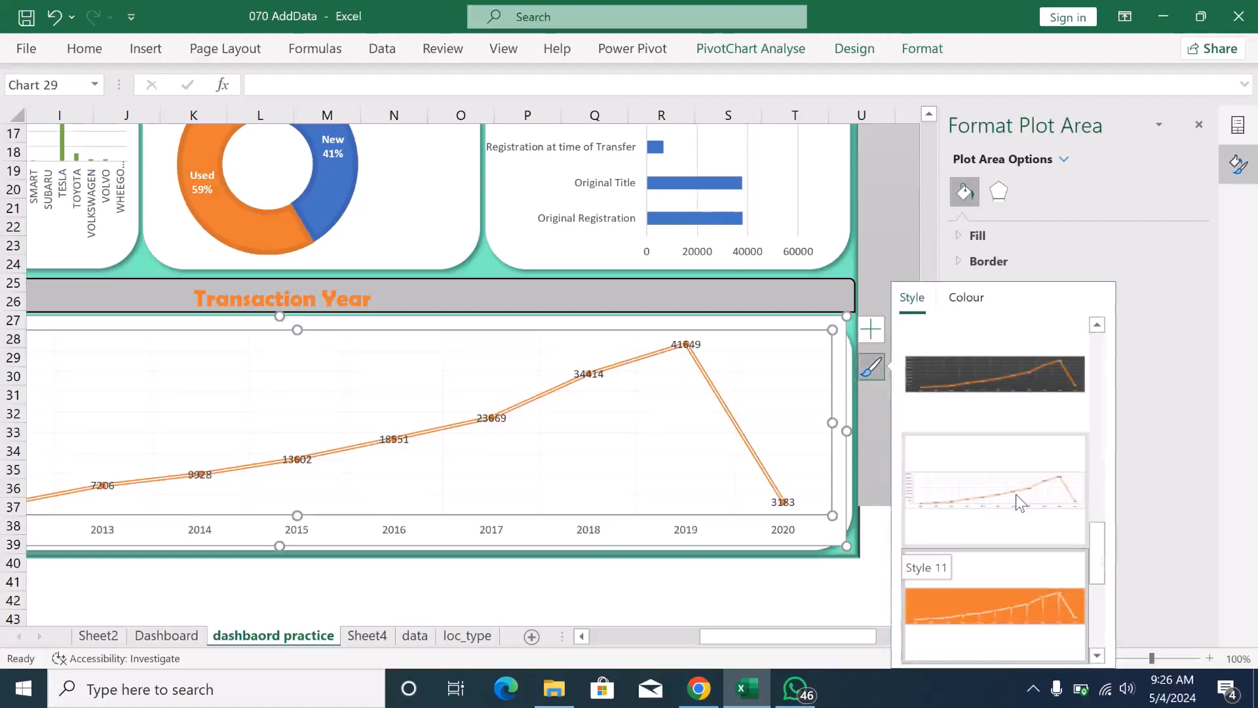
left_click(1016, 494)
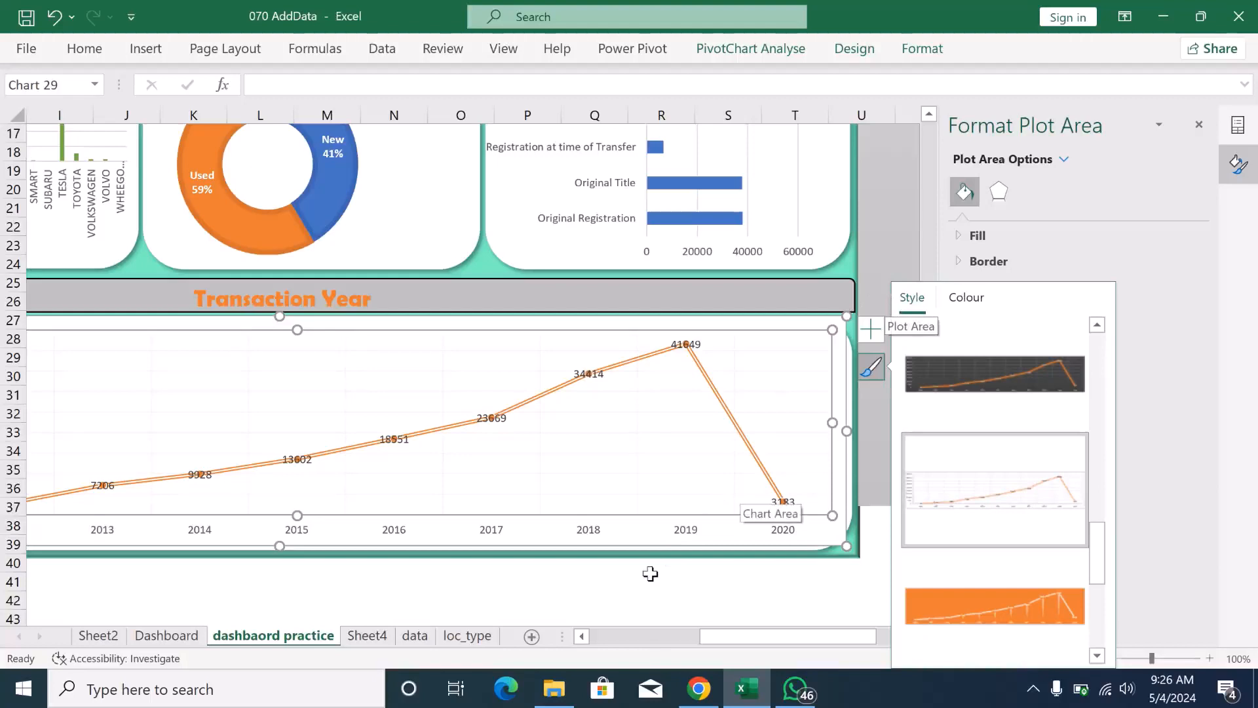
left_click(606, 471)
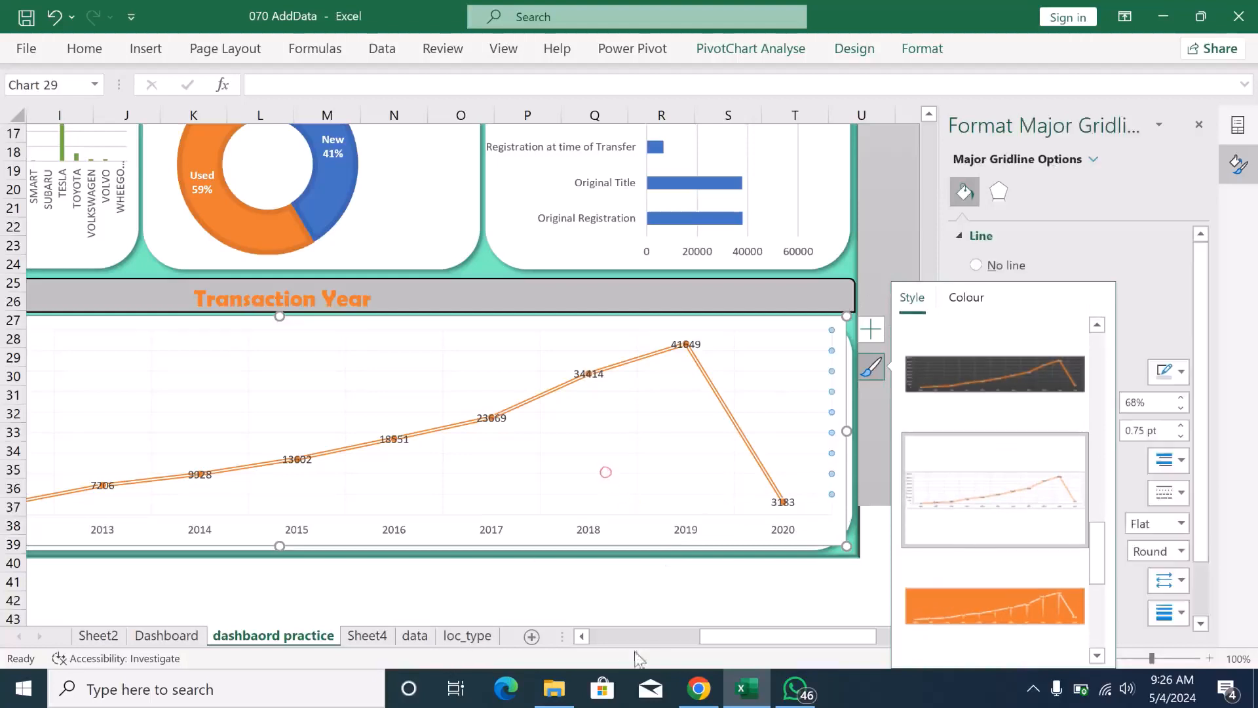
left_click(552, 597)
left_click(554, 598)
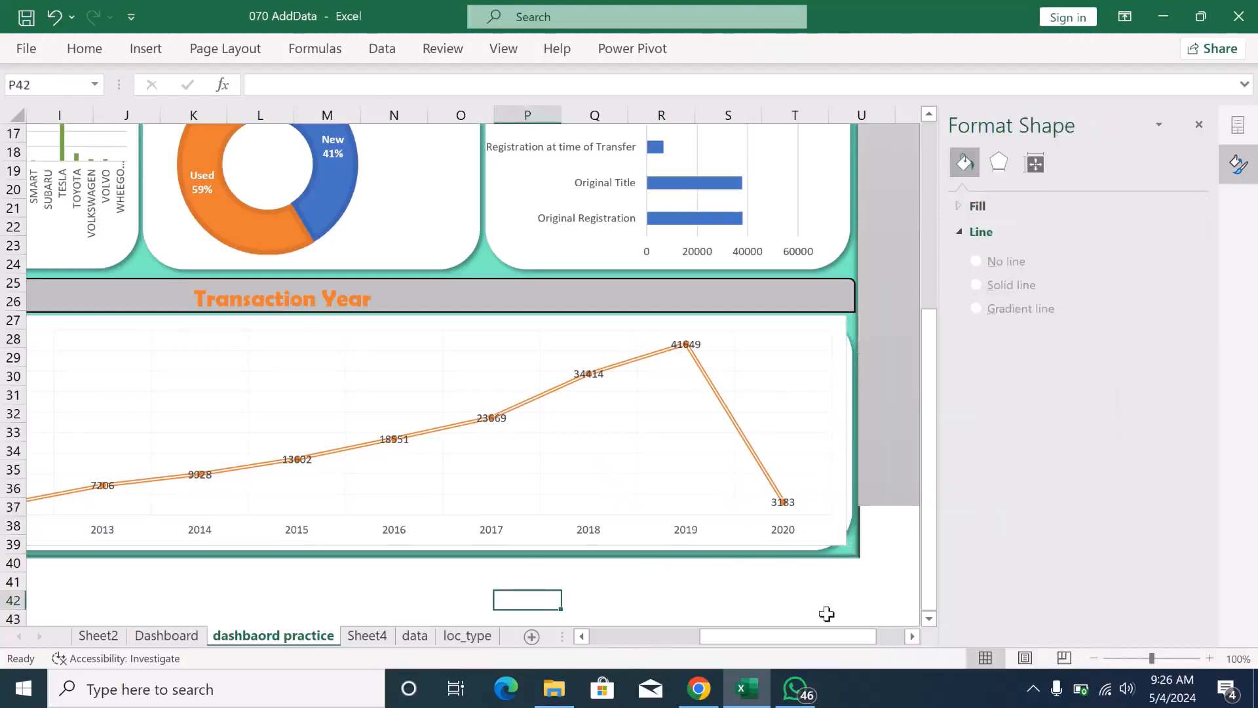
- Set the Transaction Year line chart's plot area to No Fill
left_click(811, 398)
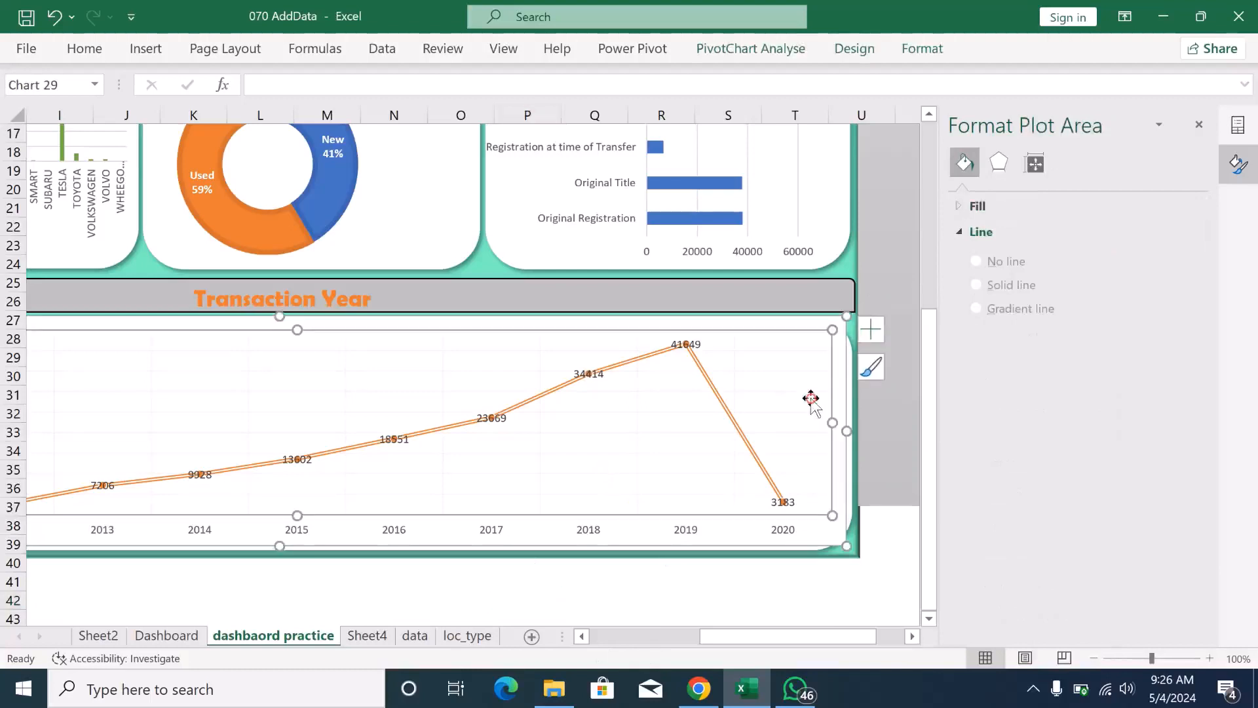
left_click(936, 57)
left_click(574, 81)
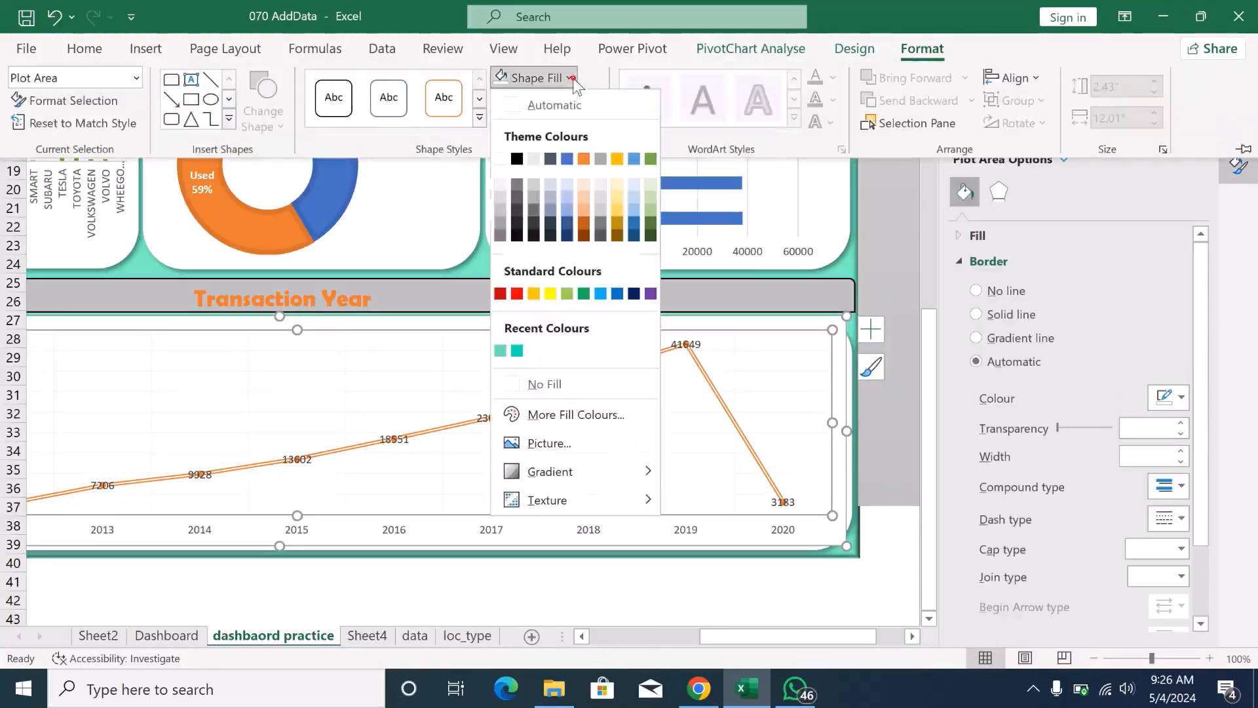
left_click(528, 384)
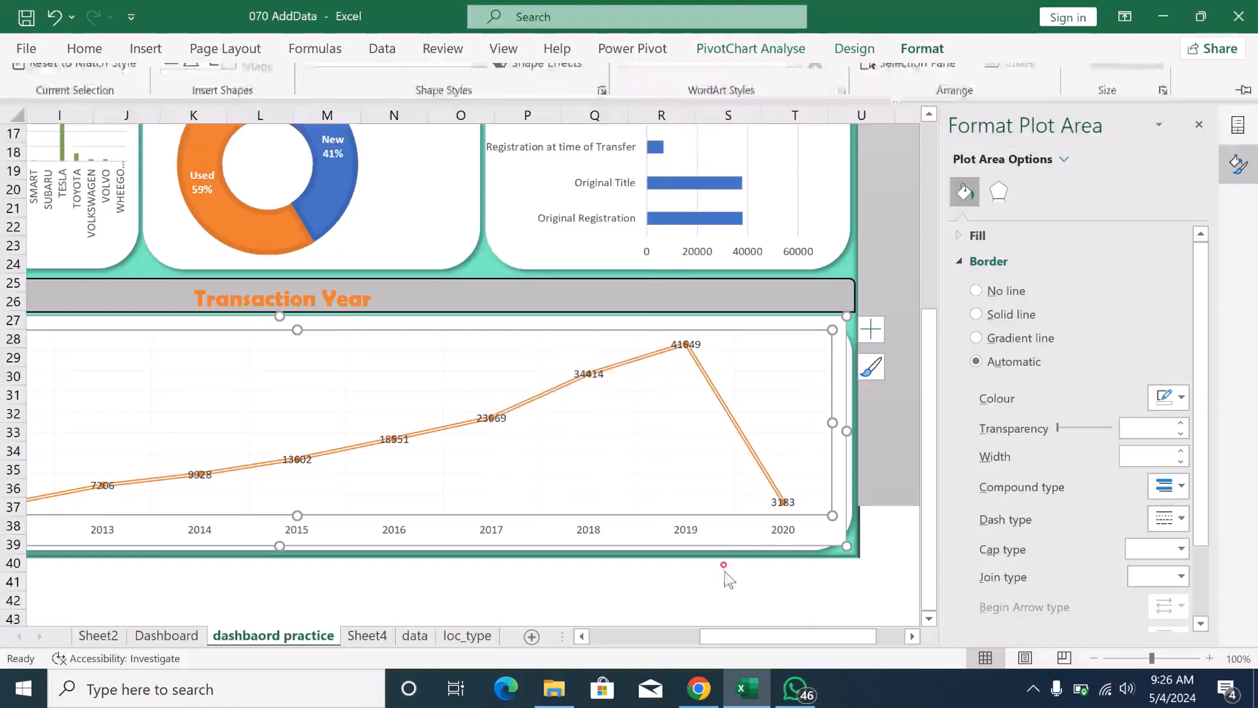
left_click(729, 600)
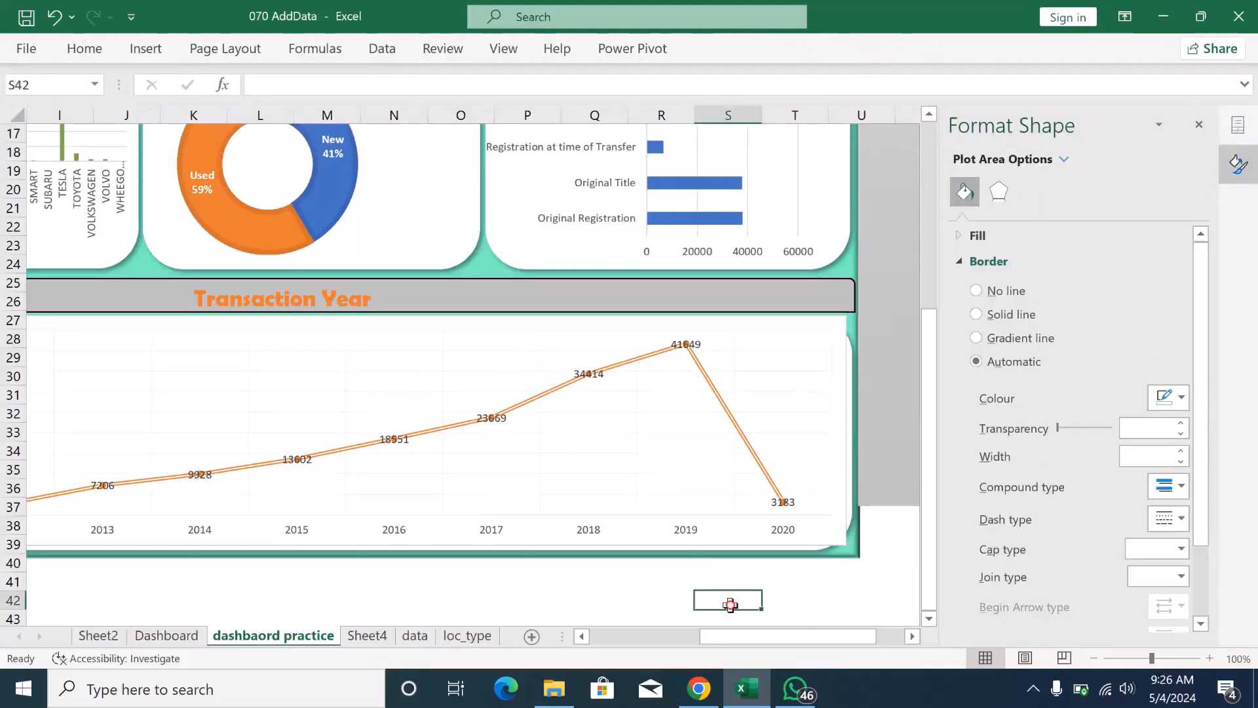
- Set the restyled Transaction Year line chart's whole chart area to No Outline and No Fill
left_click(823, 376)
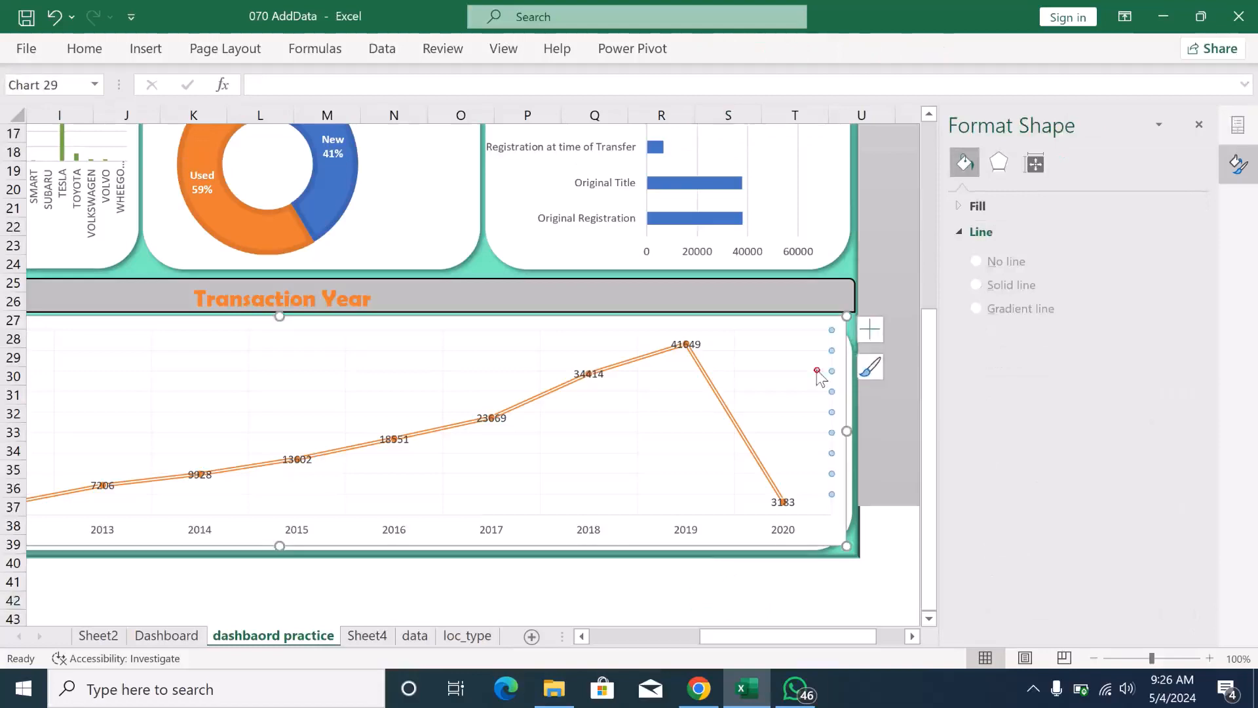
left_click(829, 326)
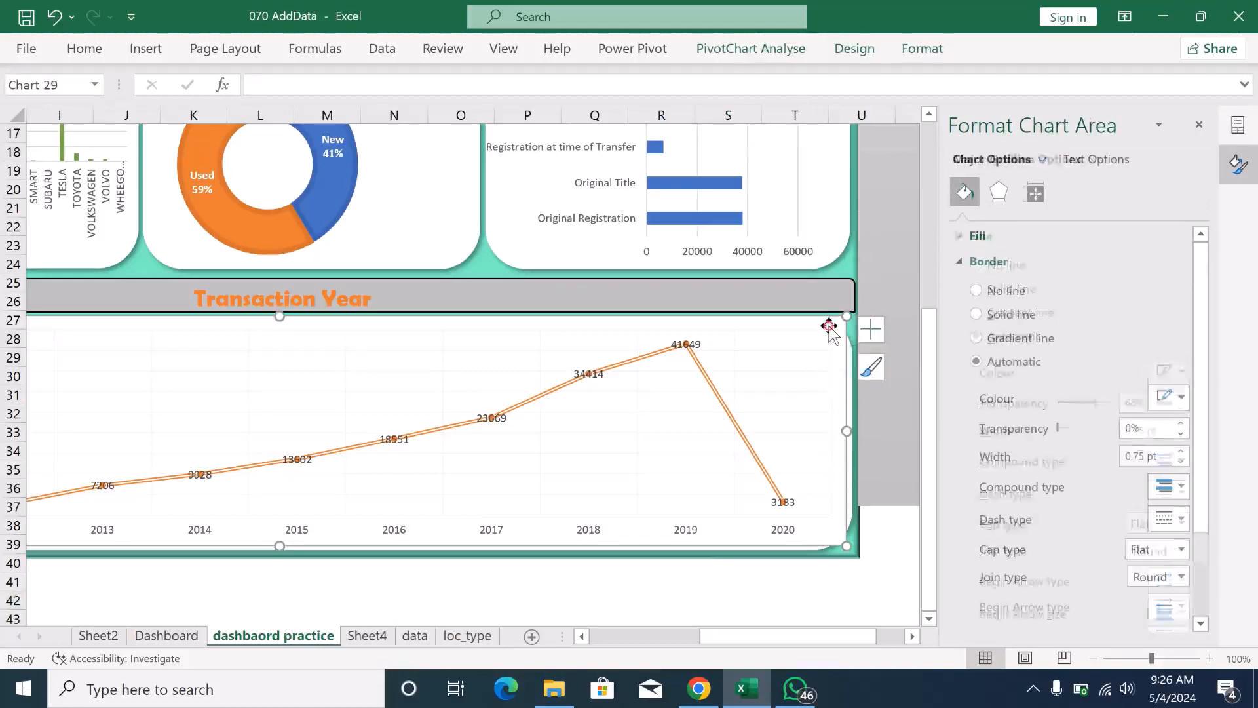
left_click(913, 55)
left_click(596, 100)
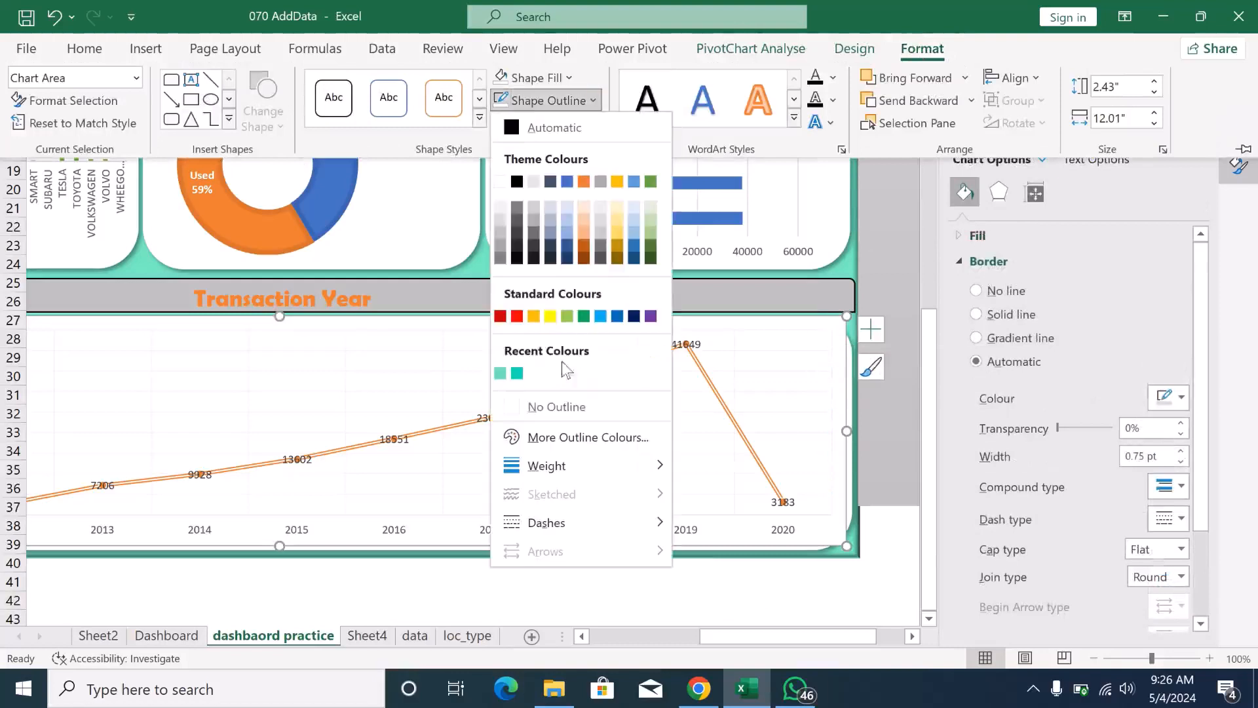
left_click(517, 398)
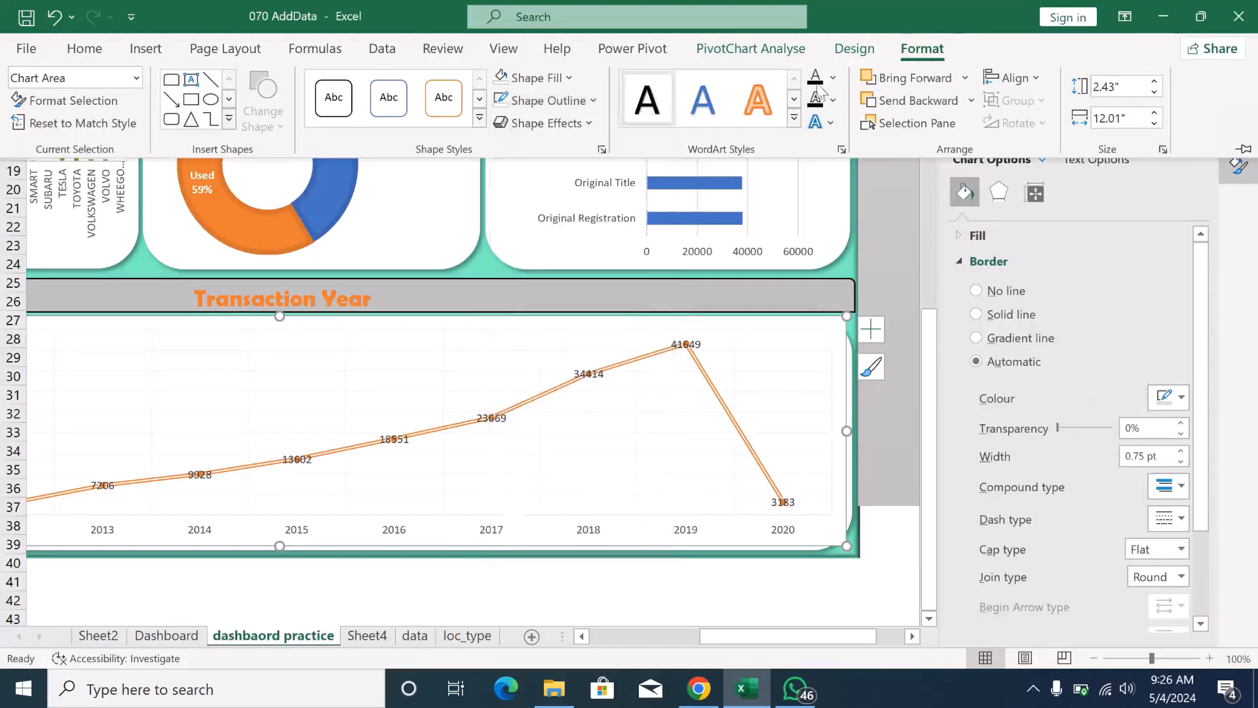
left_click(917, 50)
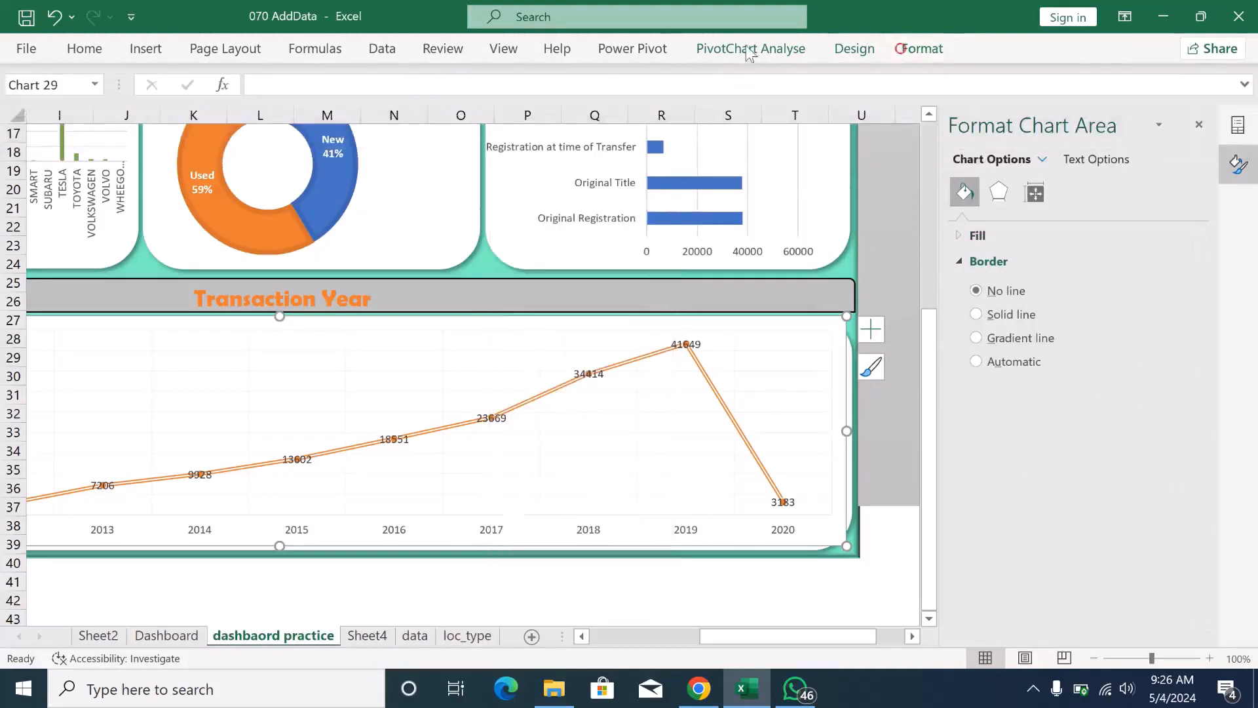
left_click(939, 58)
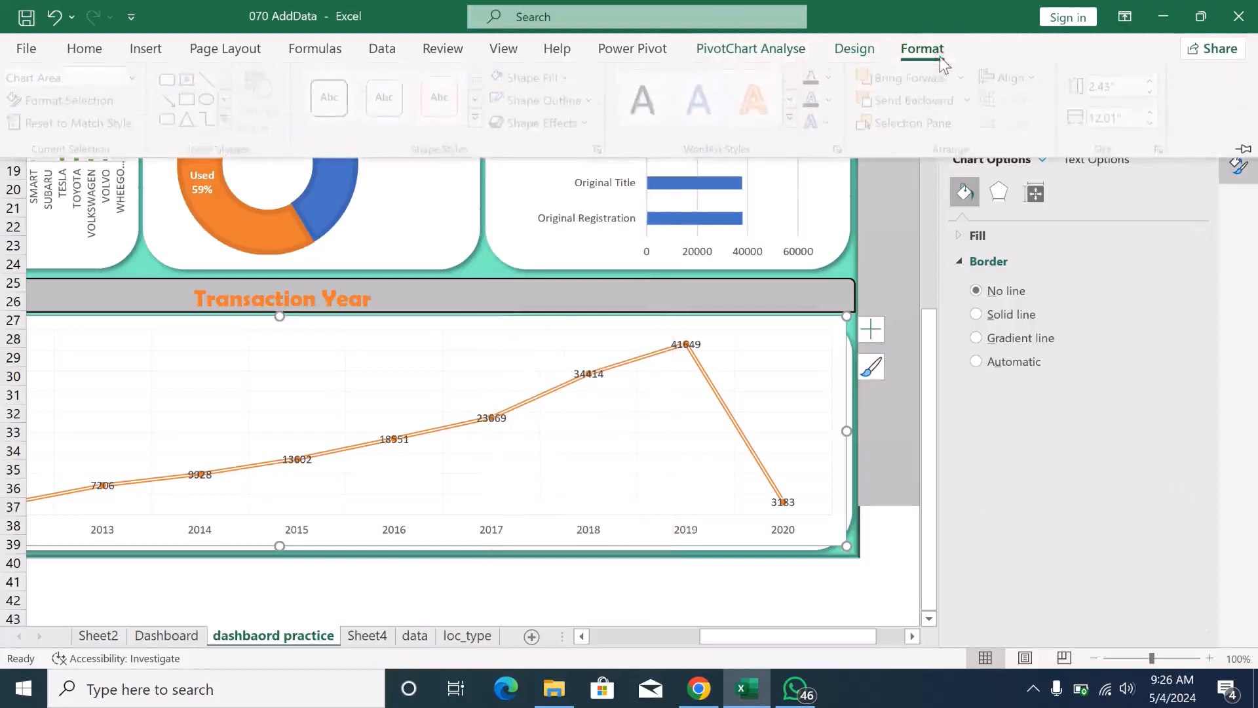
left_click(568, 79)
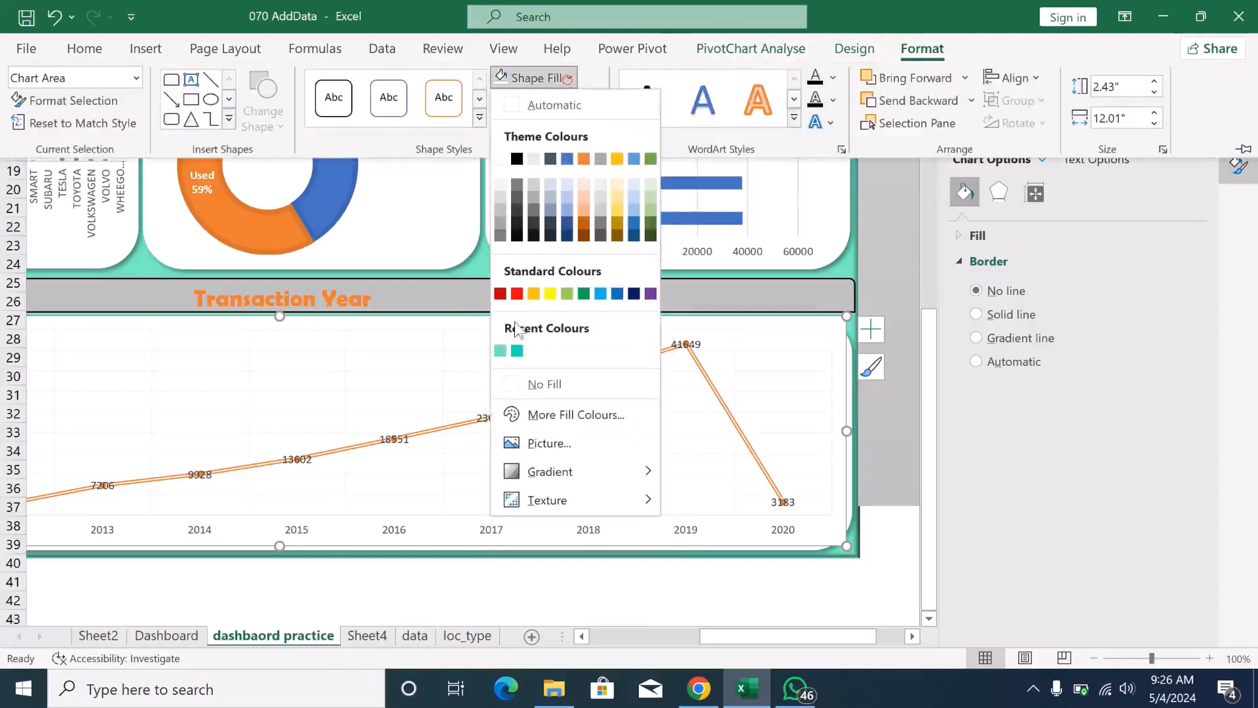
left_click(505, 385)
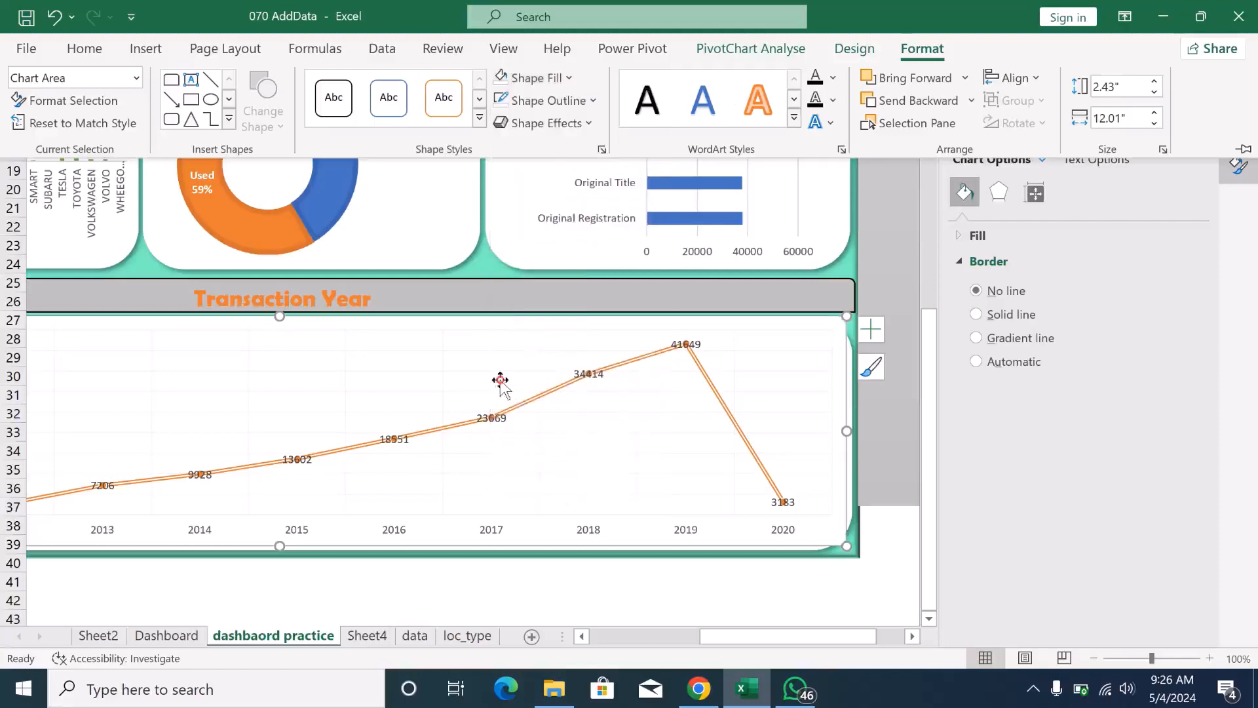
left_click(704, 590)
left_click(702, 583)
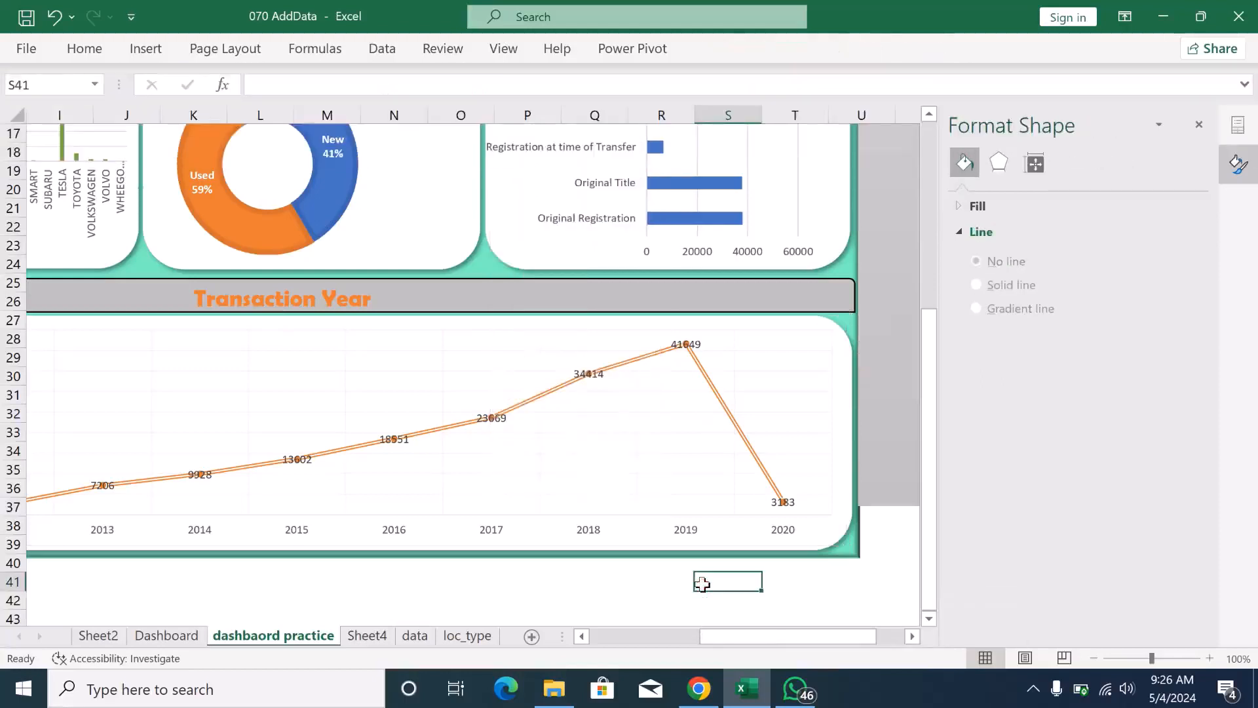
- Close the Format Plot Area and PivotChart Fields panes so the dashboard has the full sheet width
left_click_drag(847, 635, 764, 647)
left_click(416, 357)
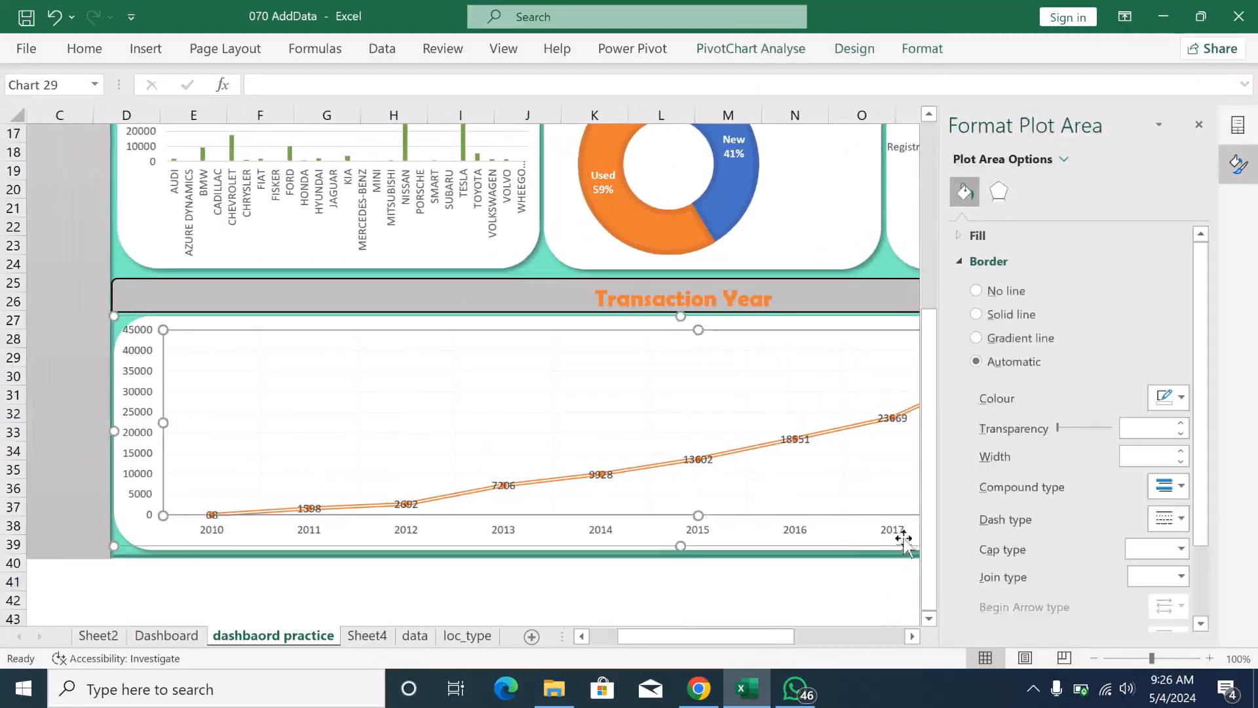
left_click_drag(929, 520, 907, 382)
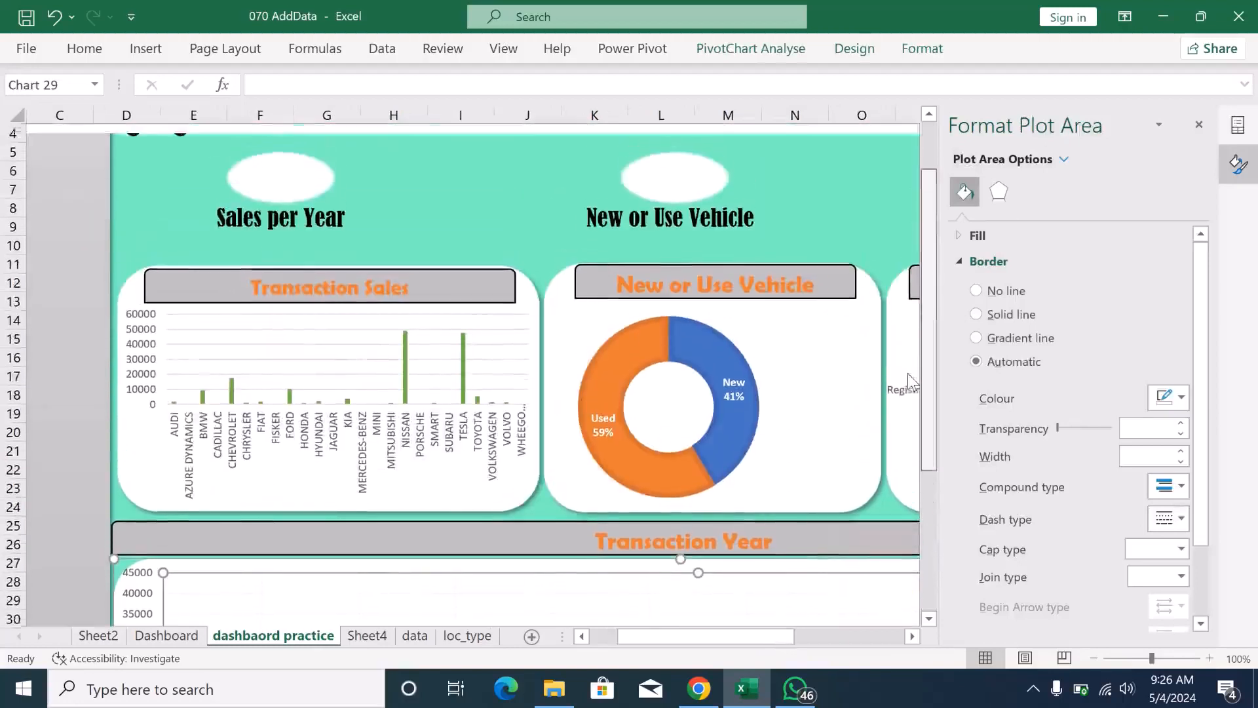
left_click(1199, 125)
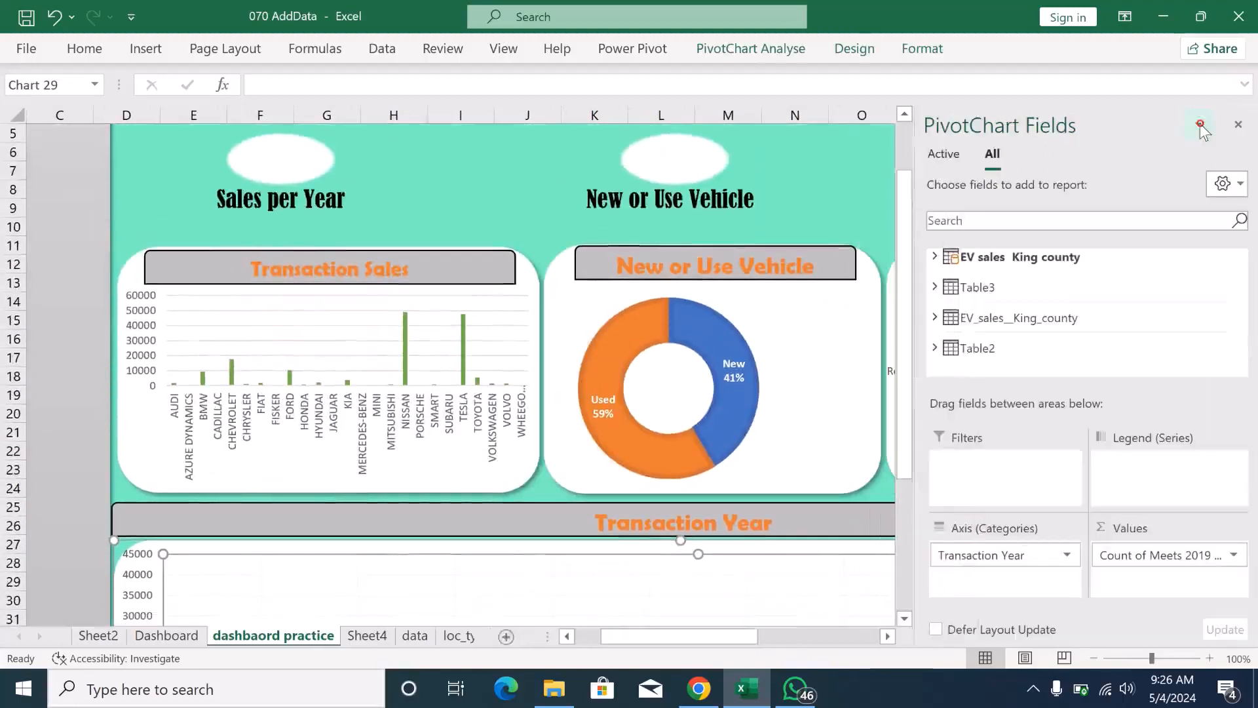
left_click(1238, 124)
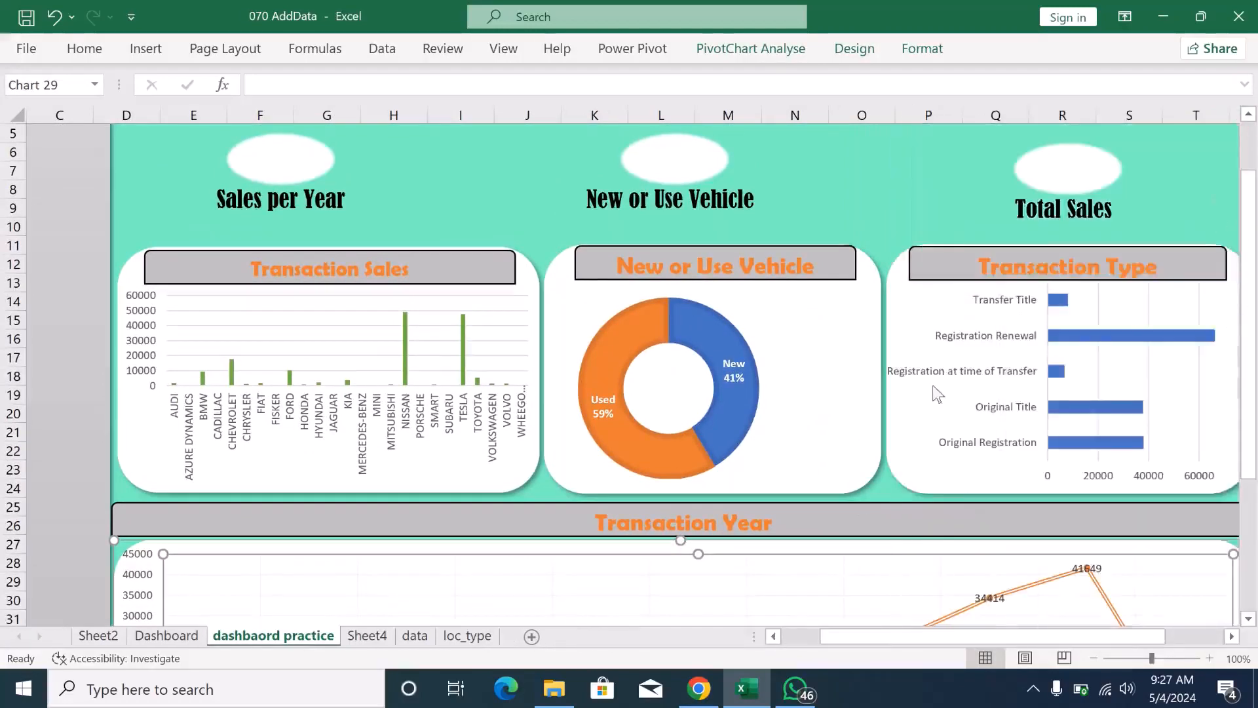
- On Sheet4, move the yearly line chart and the transaction type bar chart clear of the pivot tables they cover
left_click_drag(1253, 439, 1250, 340)
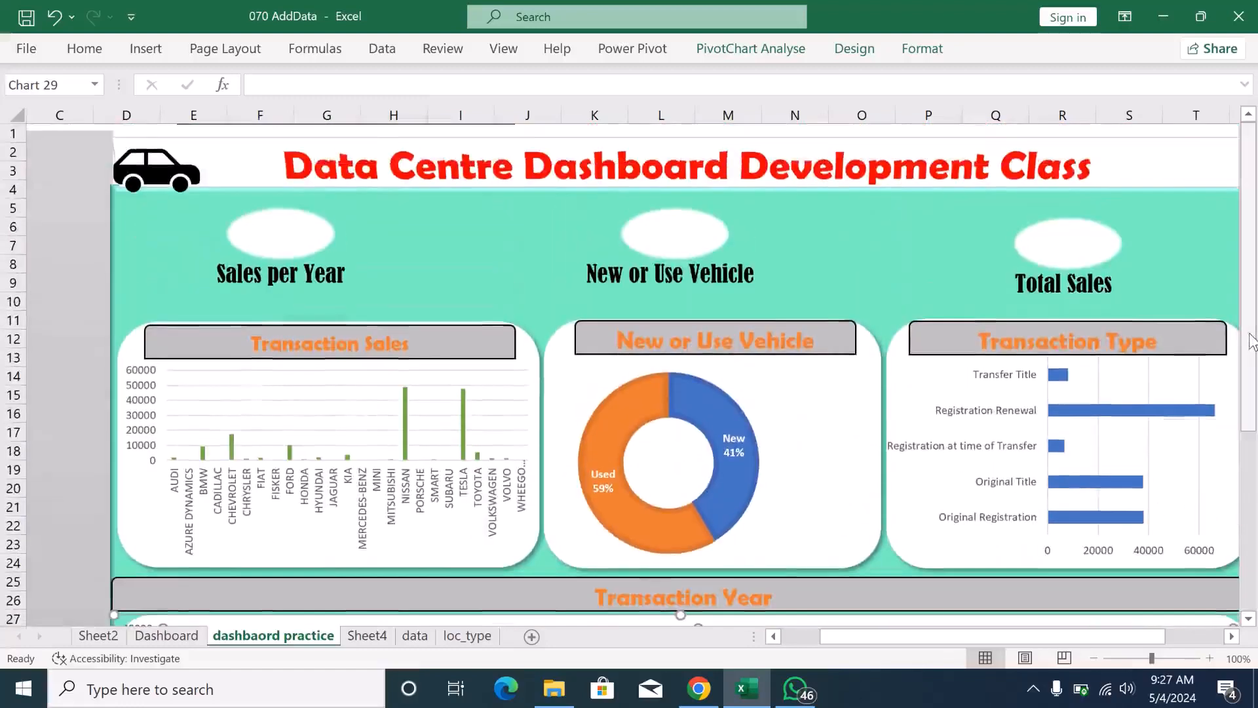
left_click(369, 637)
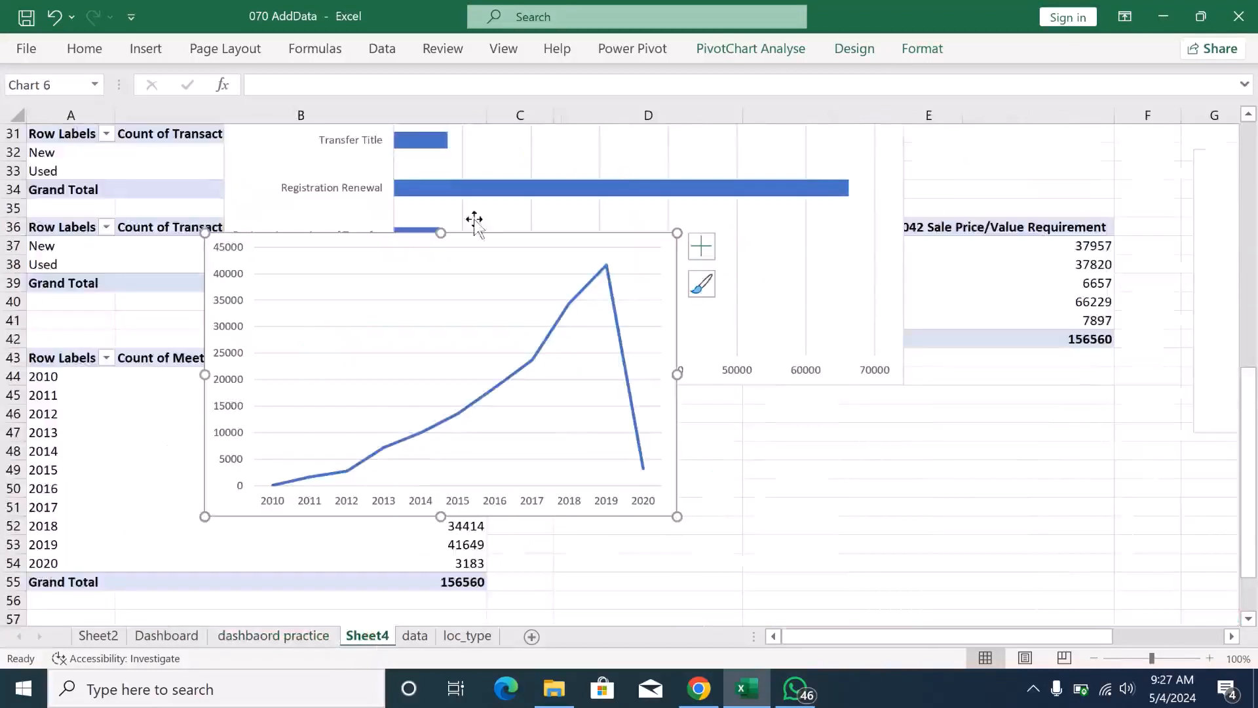
left_click_drag(480, 230, 849, 420)
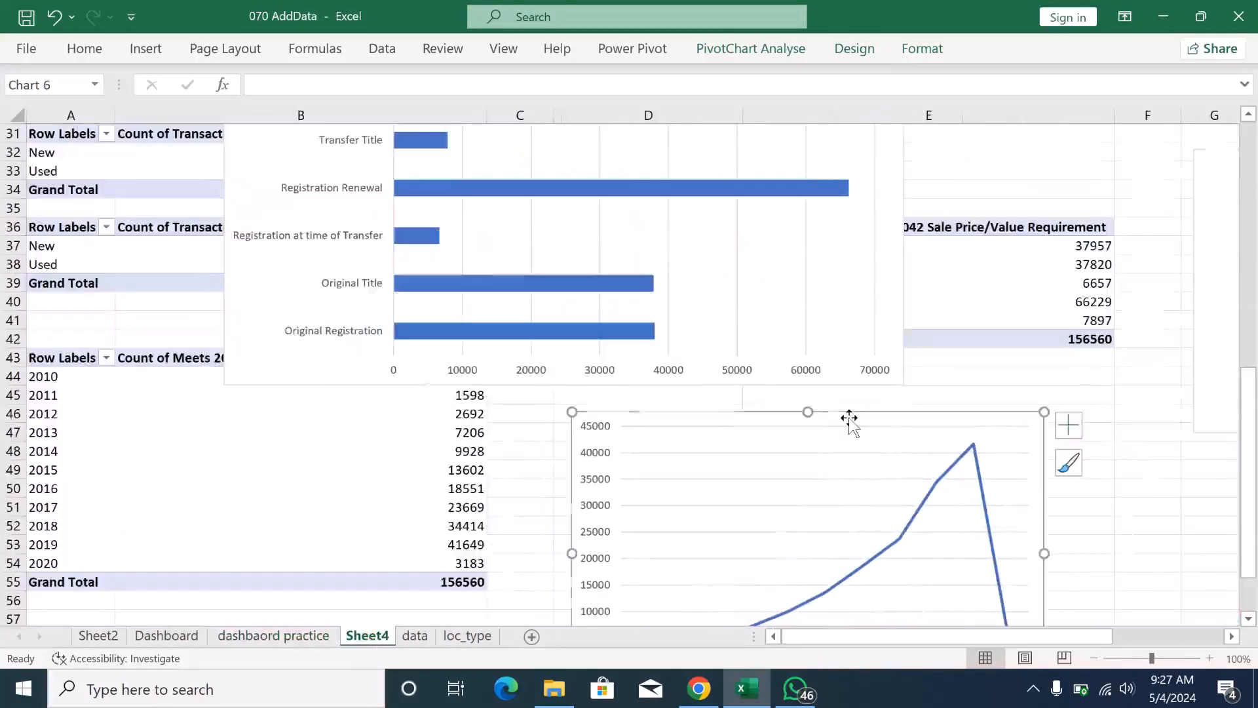
left_click(604, 131)
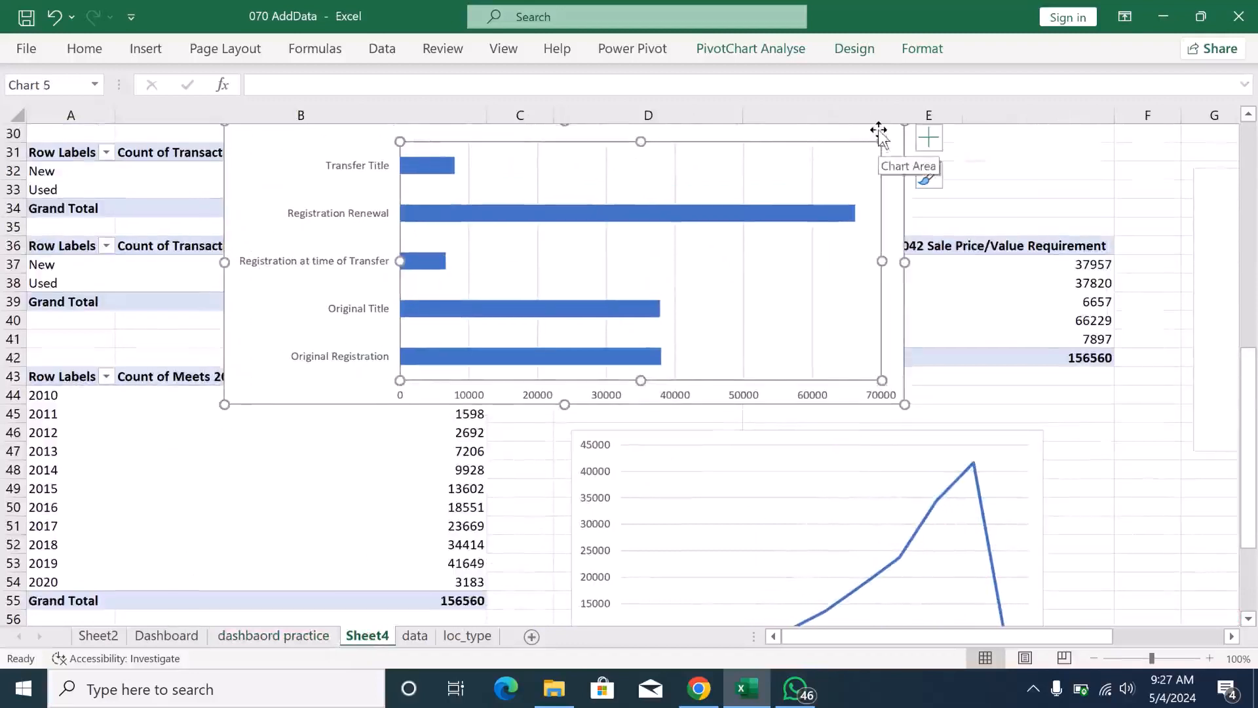
left_click_drag(878, 132, 1188, 391)
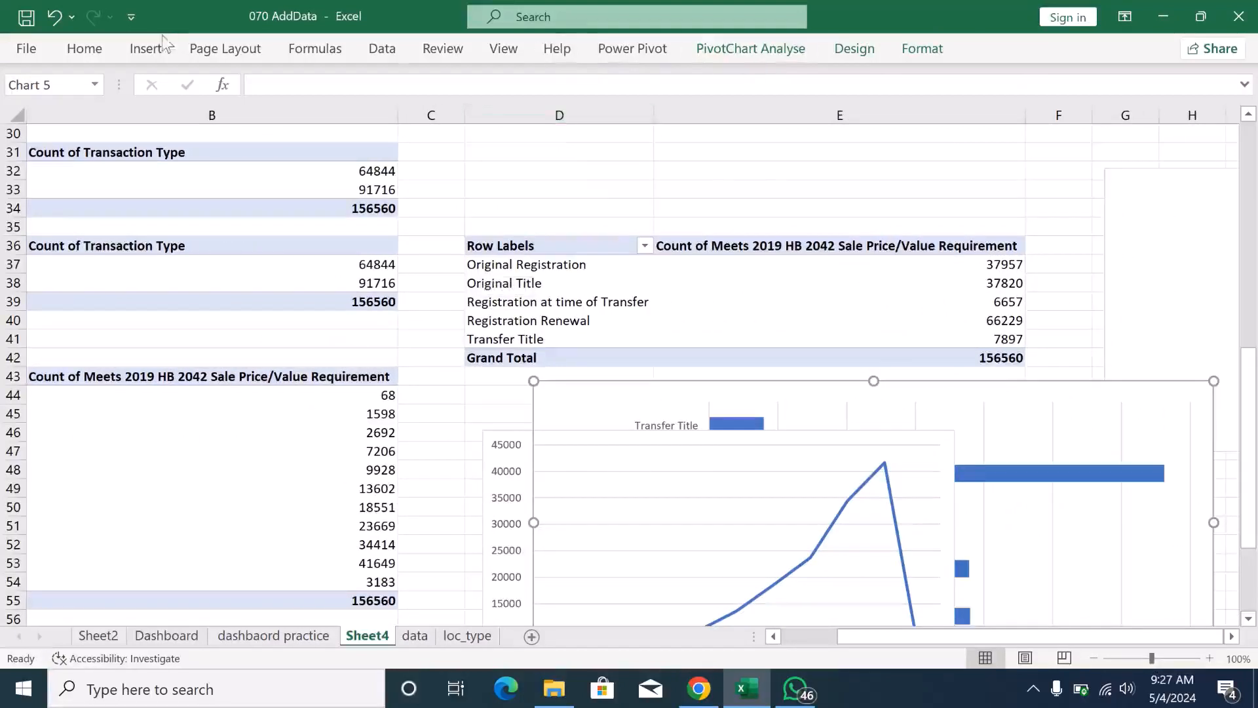
left_click(145, 51)
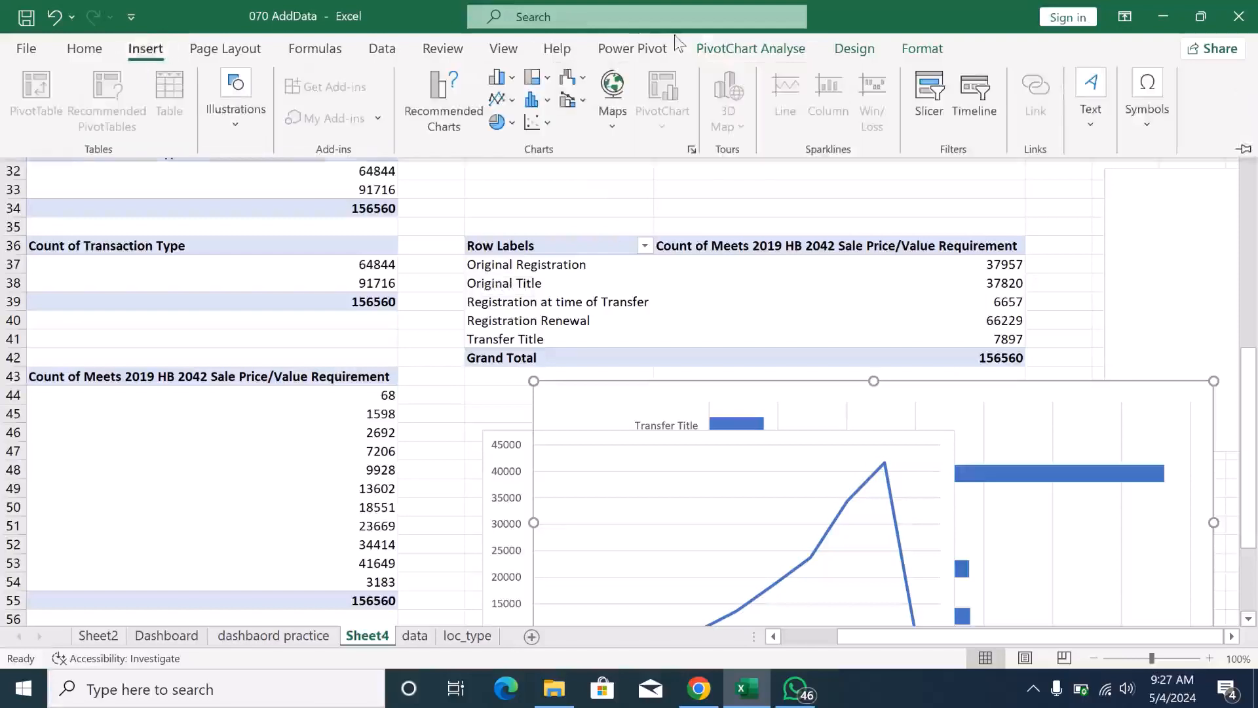
left_click(932, 95)
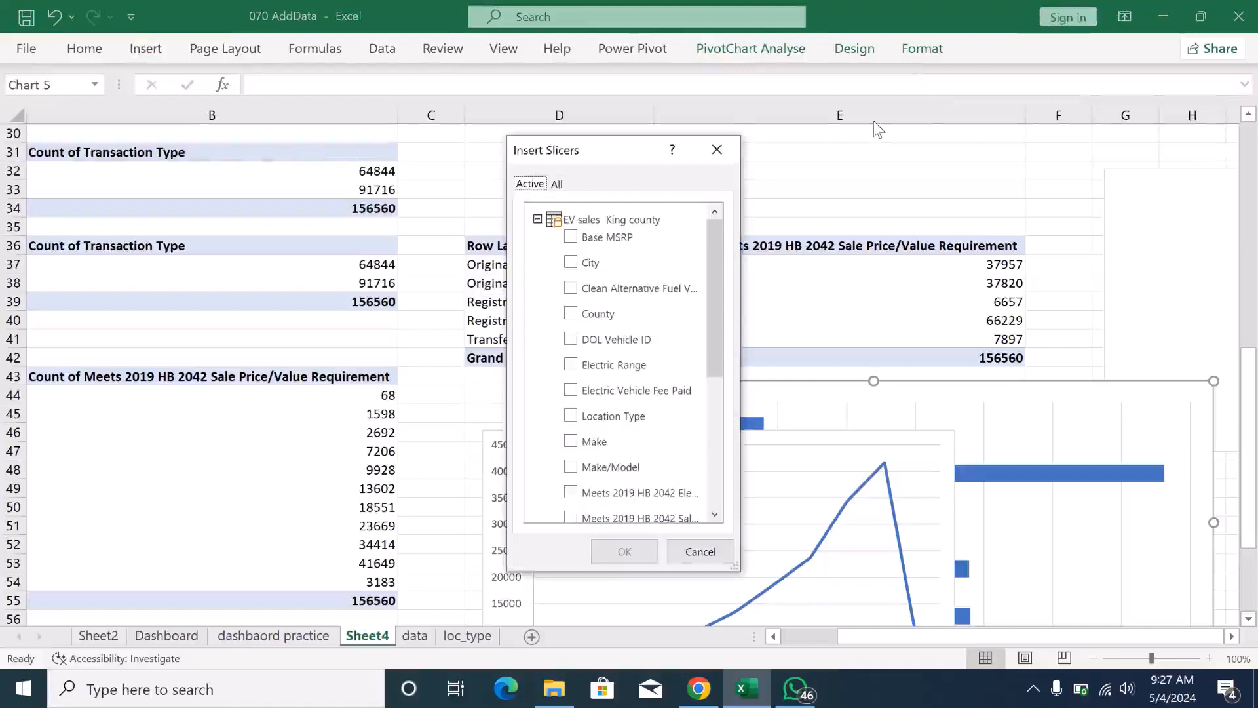
left_click(717, 150)
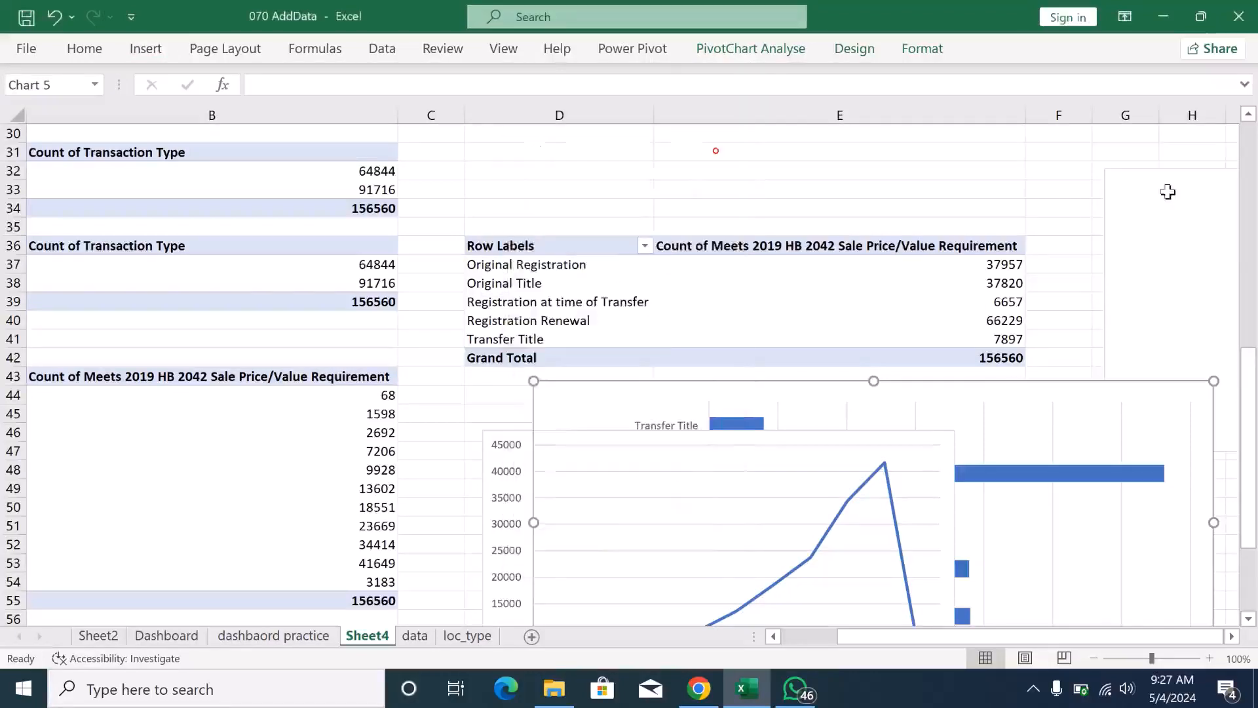
- Insert Transaction Year and City slicers from the vehicle make pivot table that starts in row 3 of Sheet4
left_click_drag(1248, 354, 1250, 117)
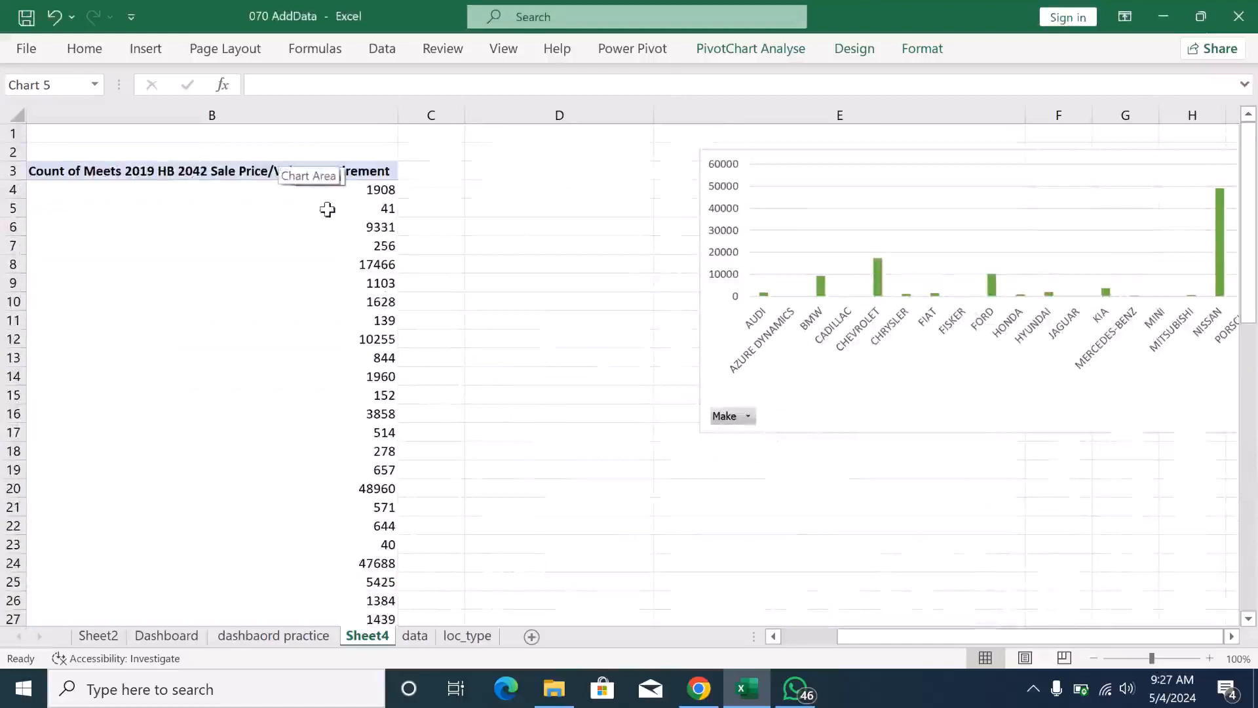
left_click(357, 196)
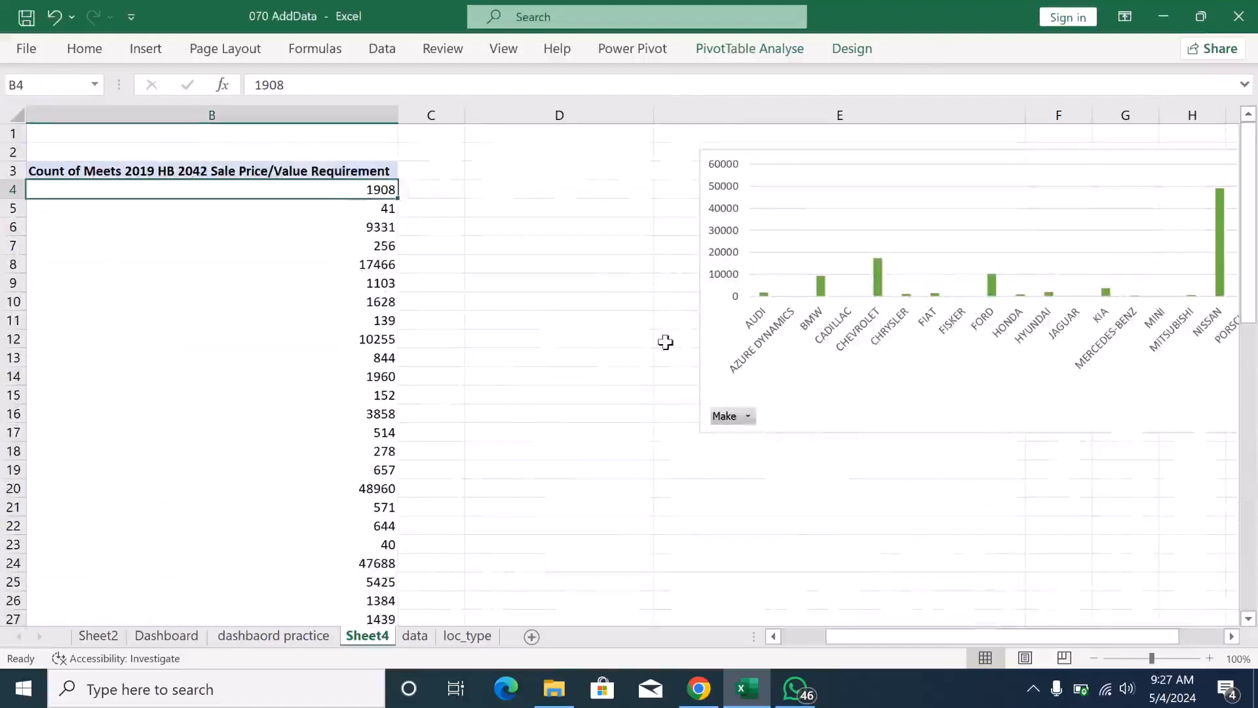
left_click(129, 54)
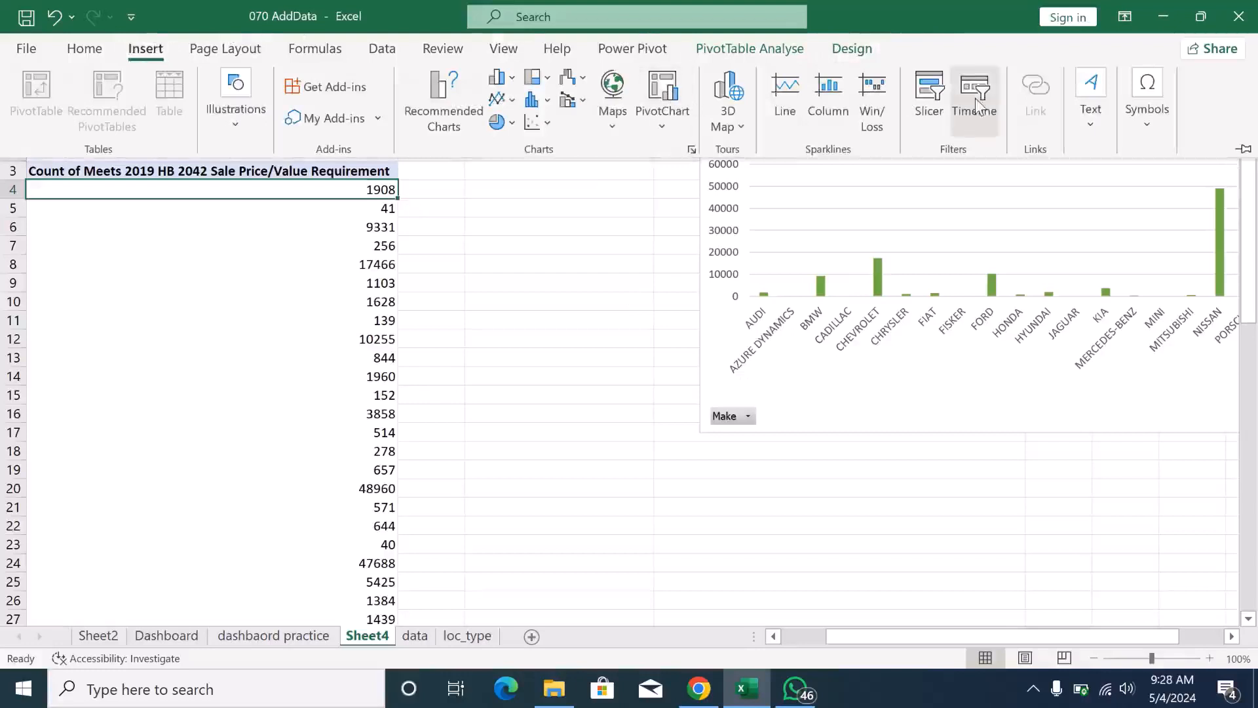
left_click(928, 92)
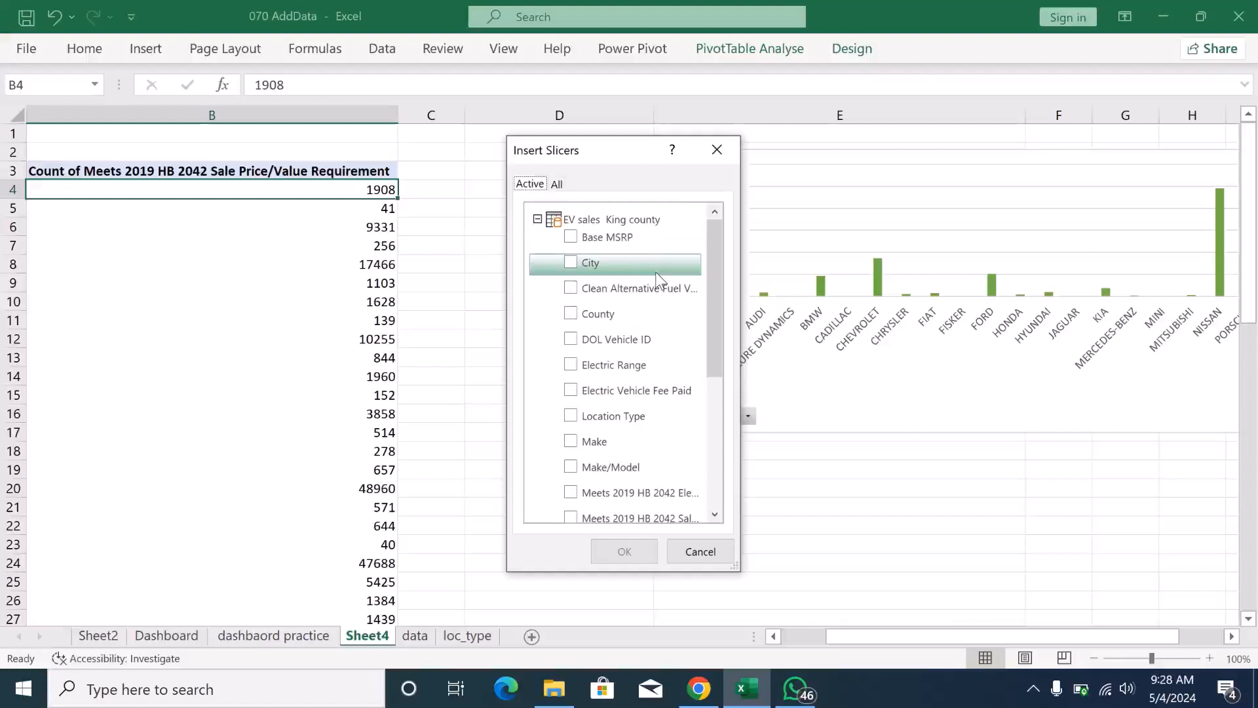
left_click_drag(718, 332, 708, 483)
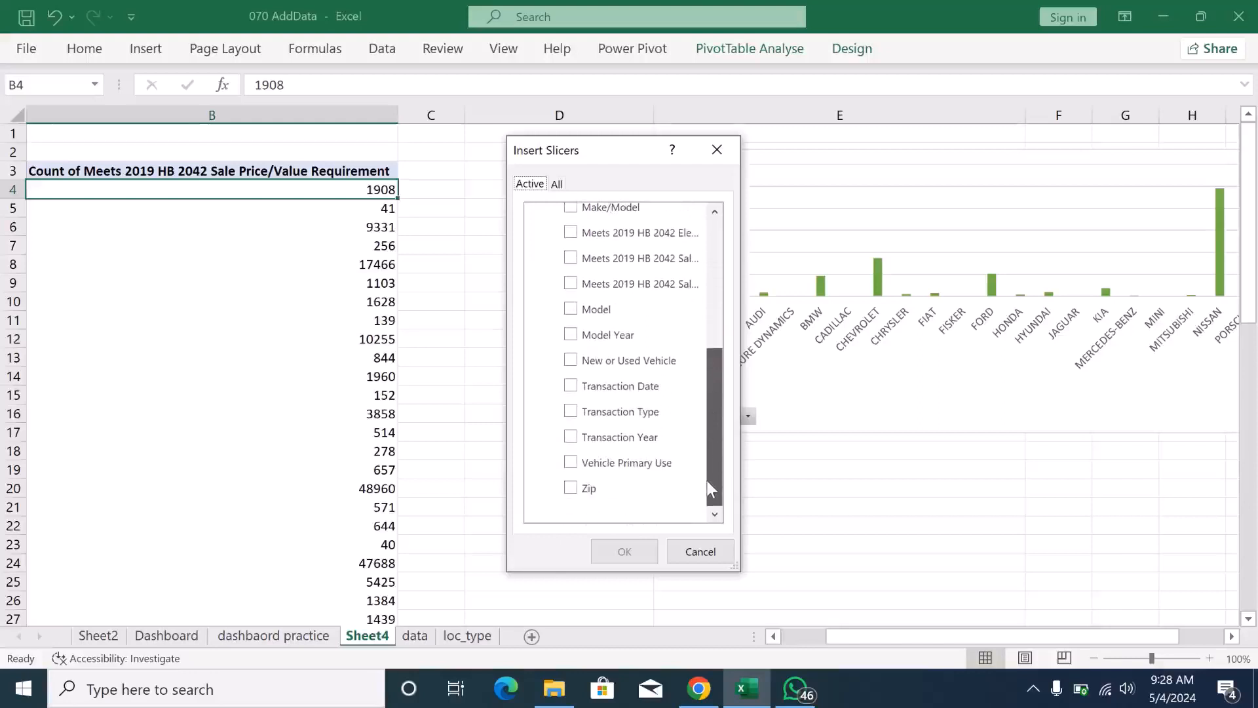
mouse_move(708, 480)
left_mouse_down()
mouse_move(707, 319)
mouse_move(692, 466)
left_mouse_up()
left_click_drag(703, 485, 704, 485)
left_click(569, 437)
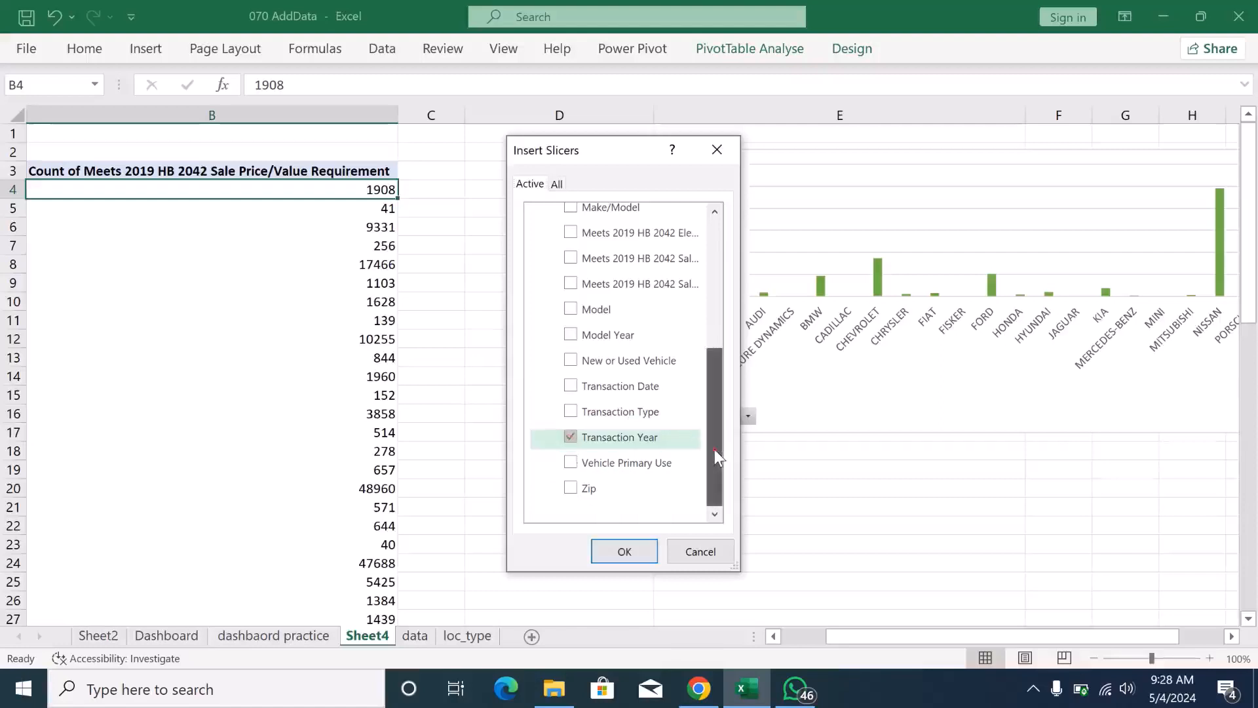
left_click_drag(714, 449, 703, 325)
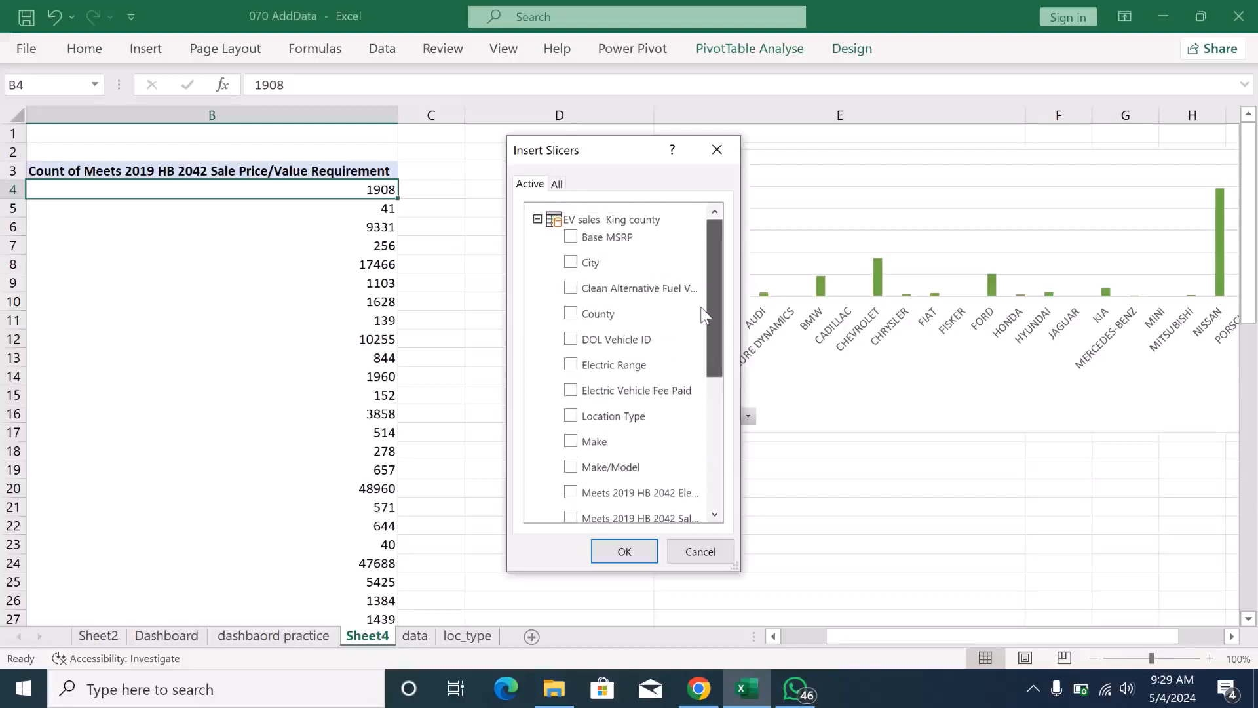
left_click_drag(704, 305, 711, 300)
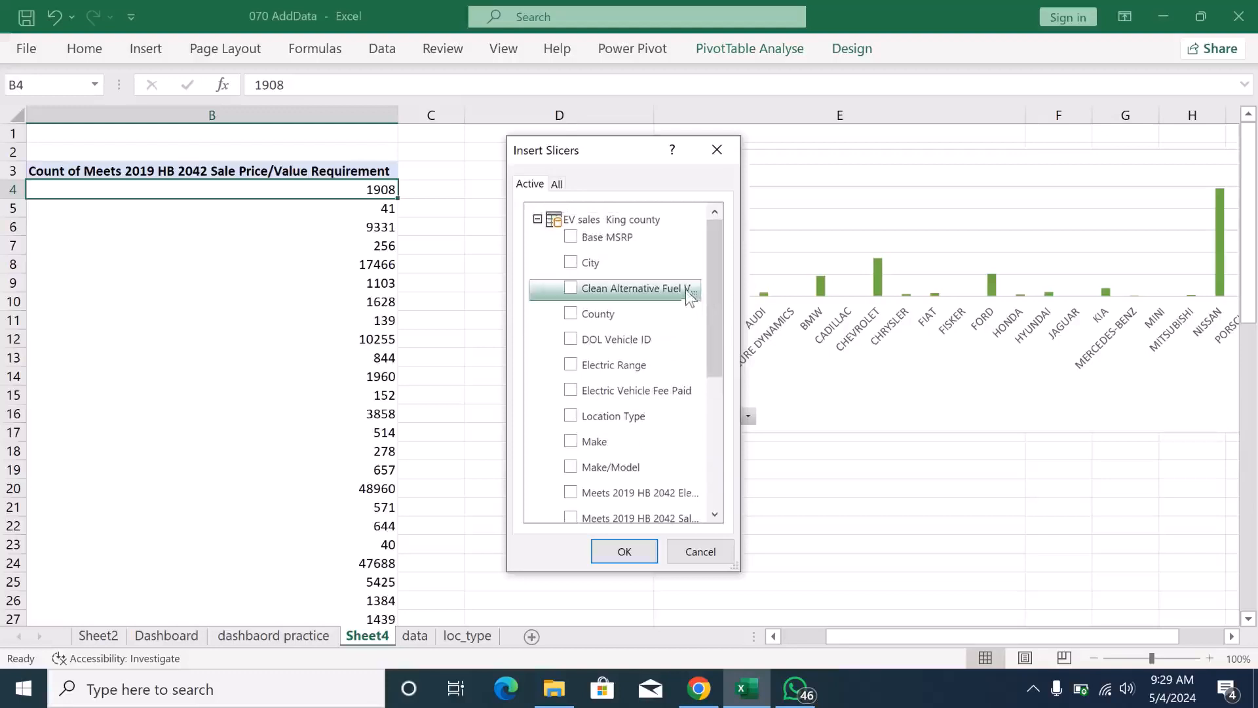
left_click(570, 264)
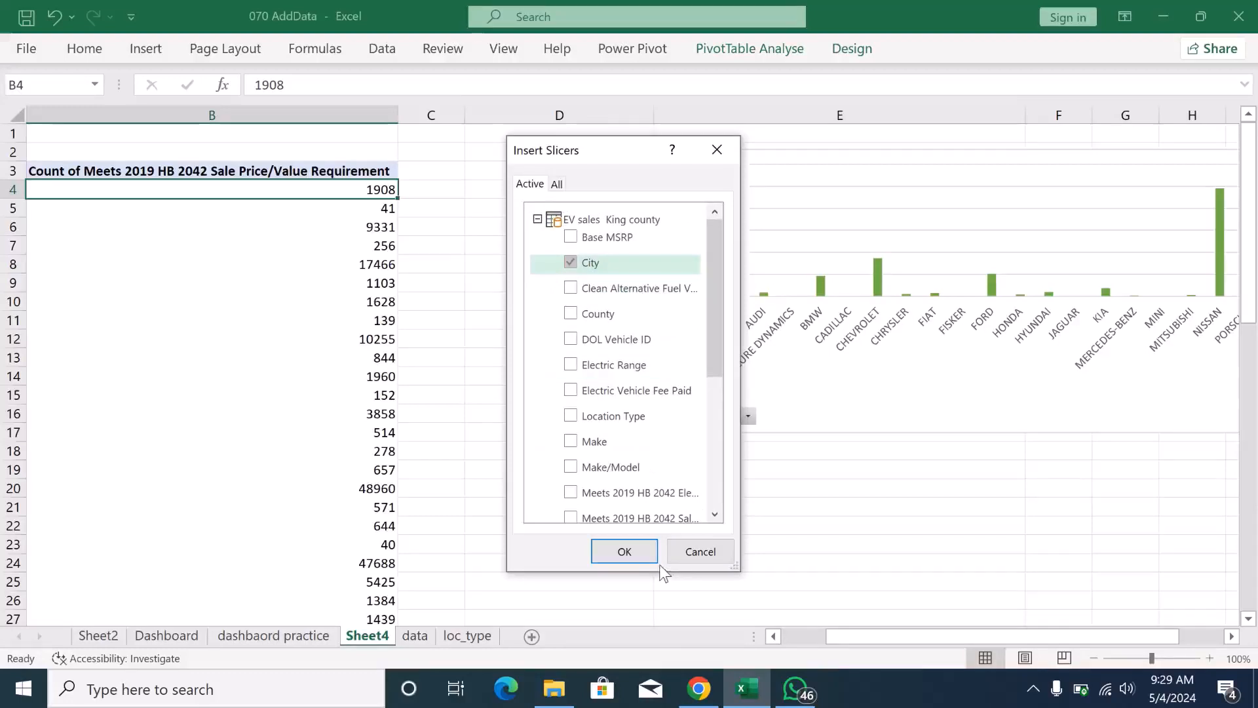
left_click(632, 556)
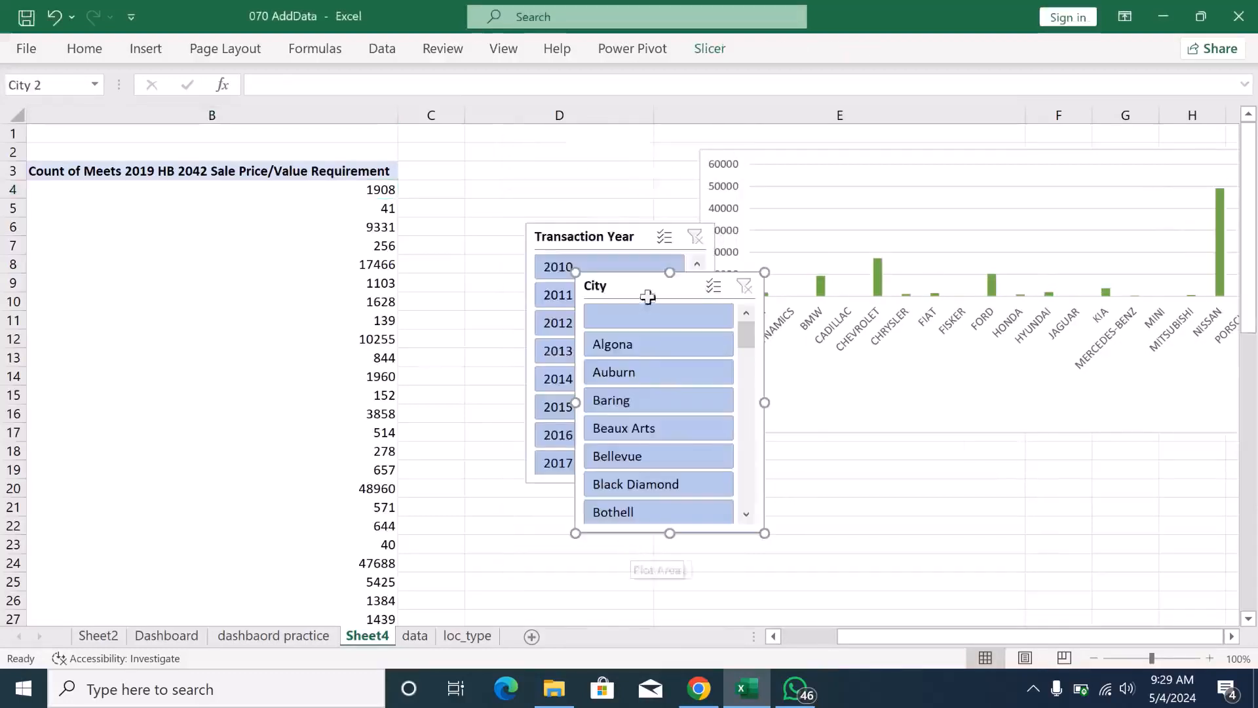
- Place the City slicer beside the Transaction Year slicer and give it the light orange slicer style
left_click_drag(854, 244, 839, 234)
left_click(700, 52)
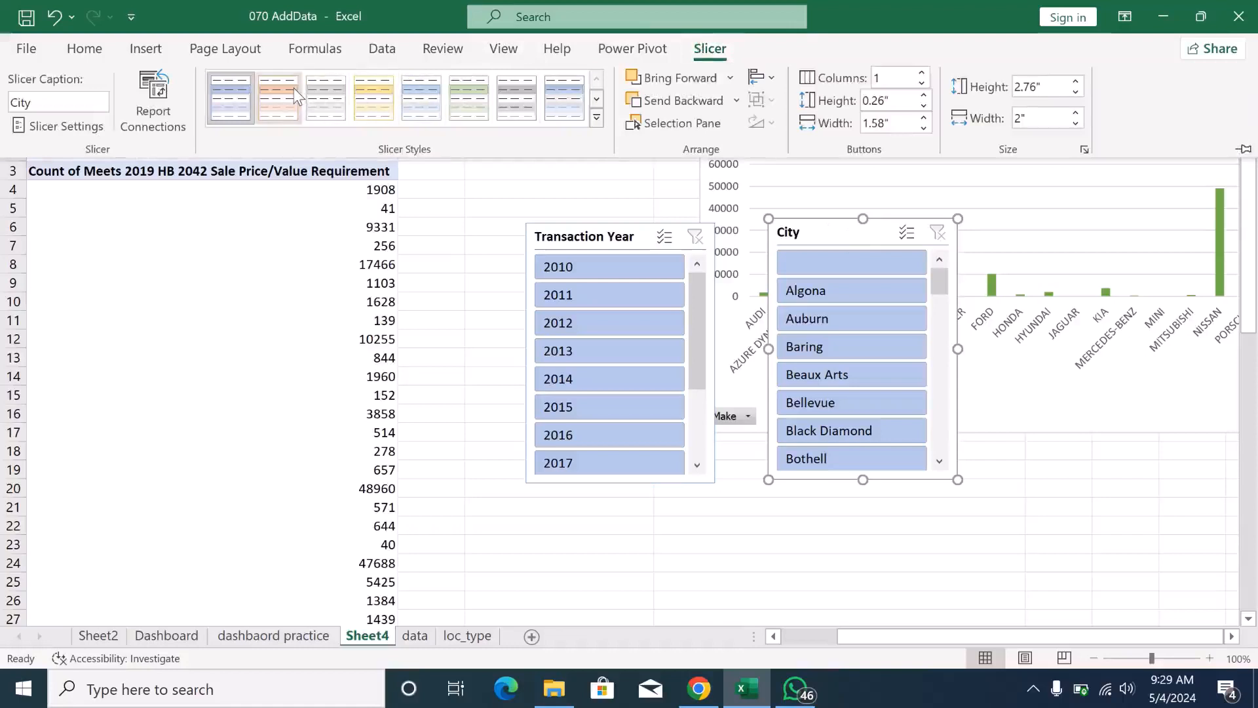
left_click(296, 97)
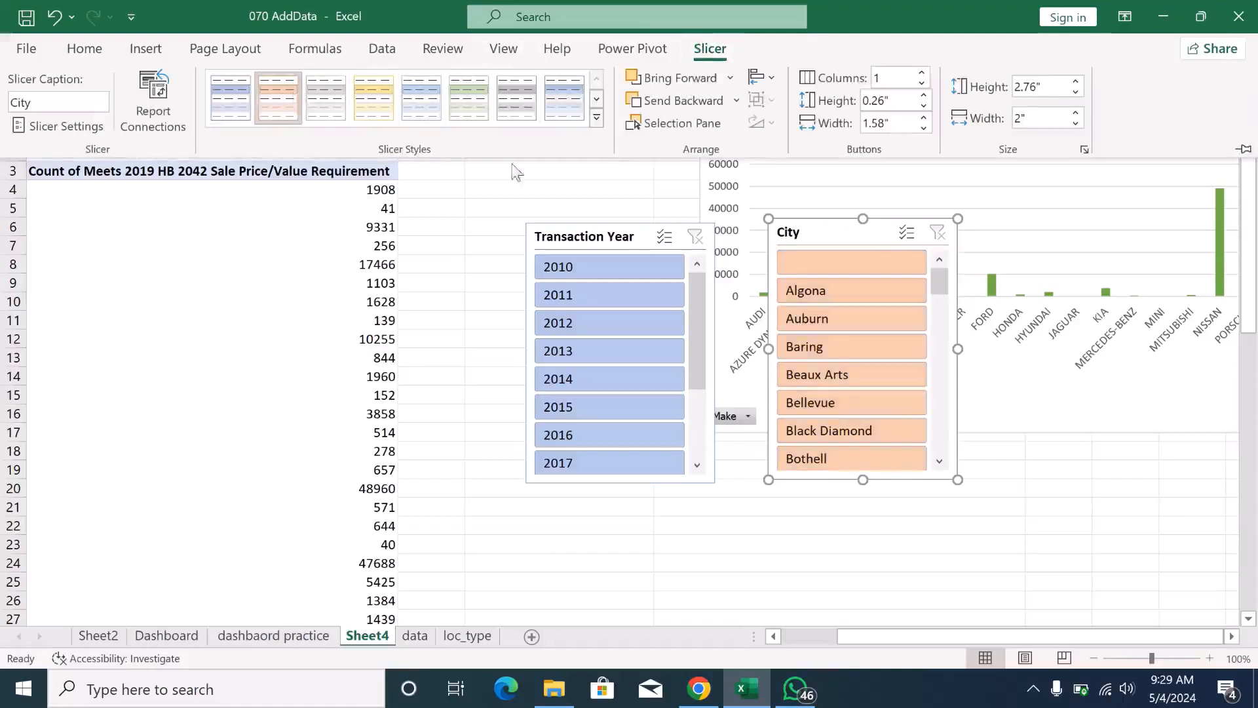
- Apply the light yellow slicer style to the Transaction Year slicer and collapse the ribbon
left_click(633, 231)
left_click(633, 231)
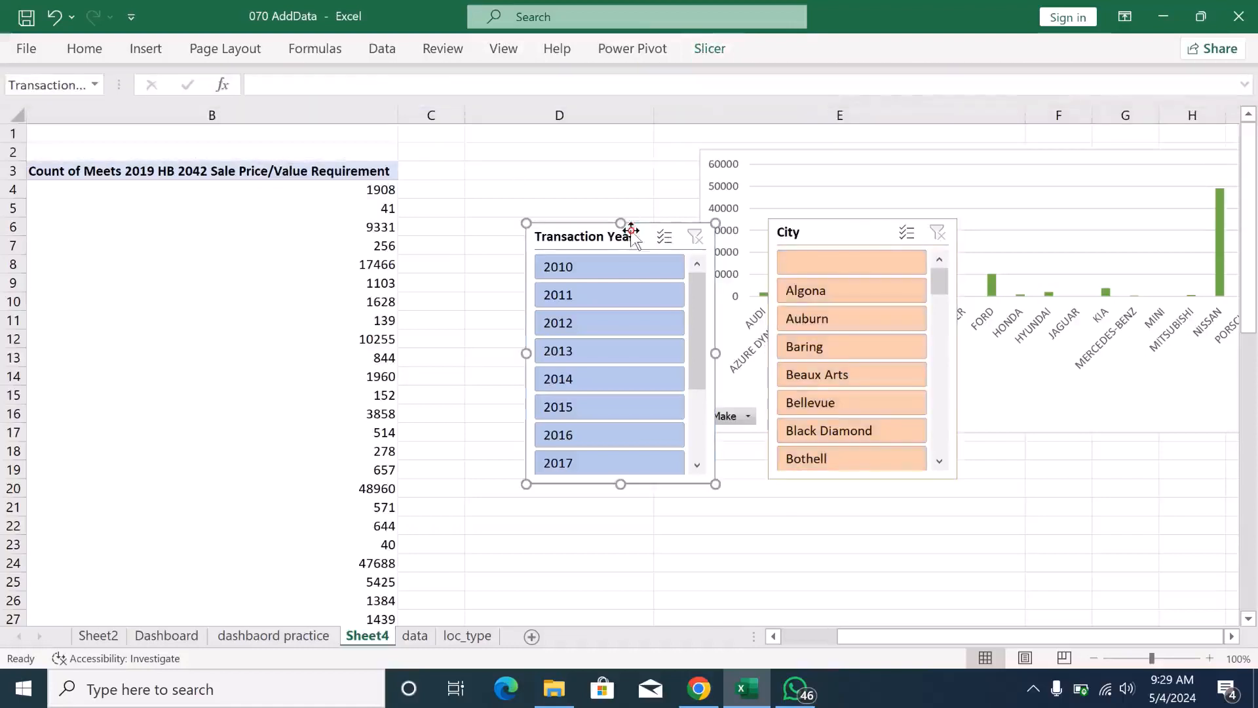
left_click(725, 51)
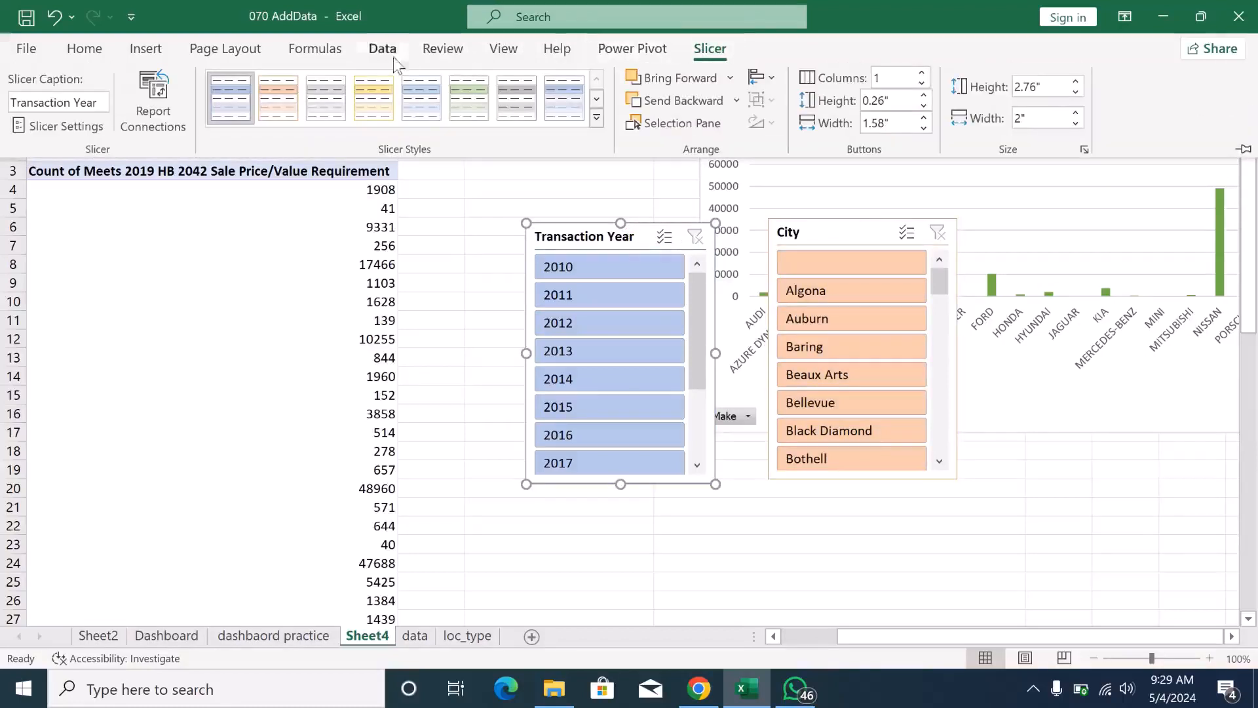
left_click(387, 96)
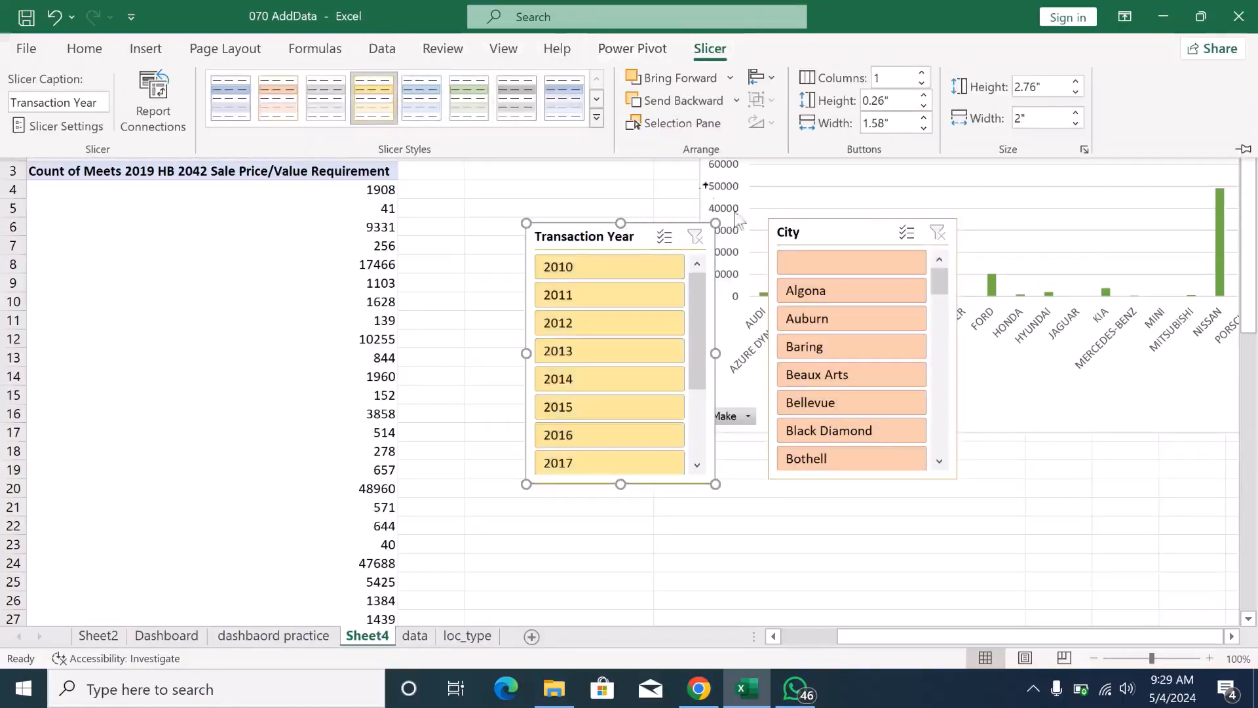
key("ctrl+F1")
- Connect the Transaction Year slicer to PivotTable2, PivotTable4, PivotTable5 and PivotTable6 on Sheet4 as well
right_click(645, 240)
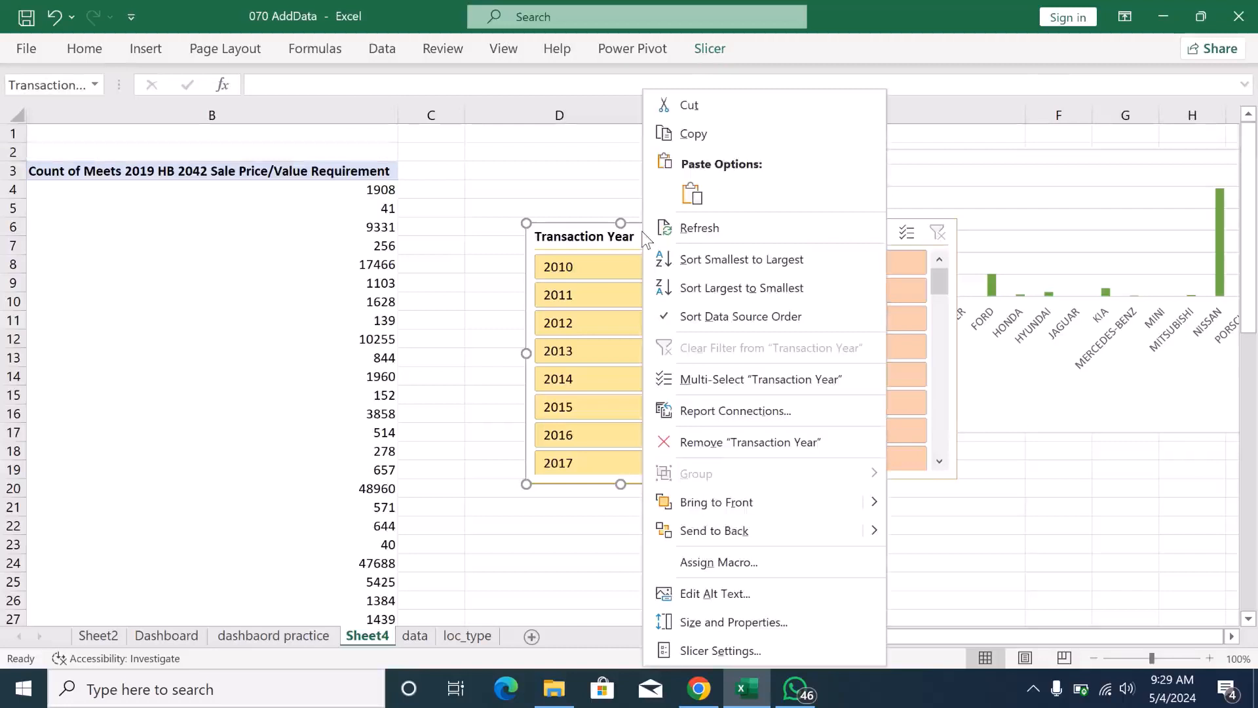
left_click(788, 415)
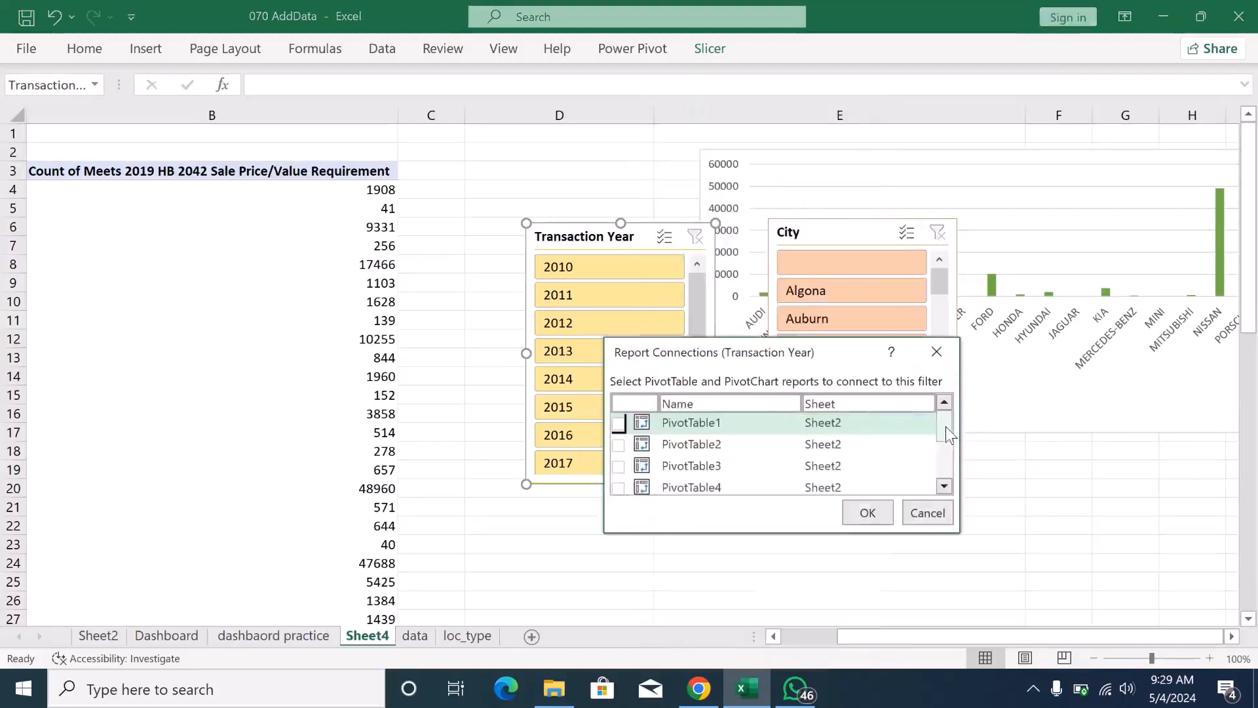
mouse_move(945, 426)
left_mouse_down()
mouse_move(945, 468)
mouse_move(941, 420)
mouse_move(936, 466)
mouse_move(938, 443)
left_mouse_up()
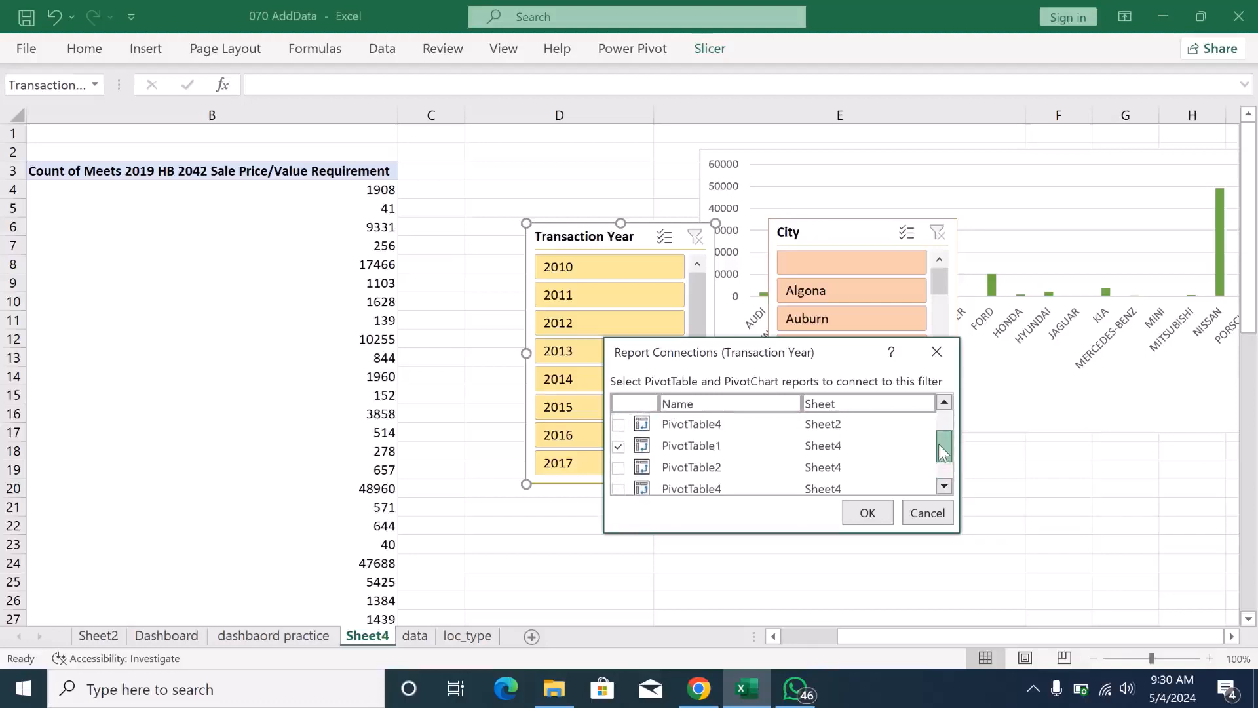
left_click(618, 468)
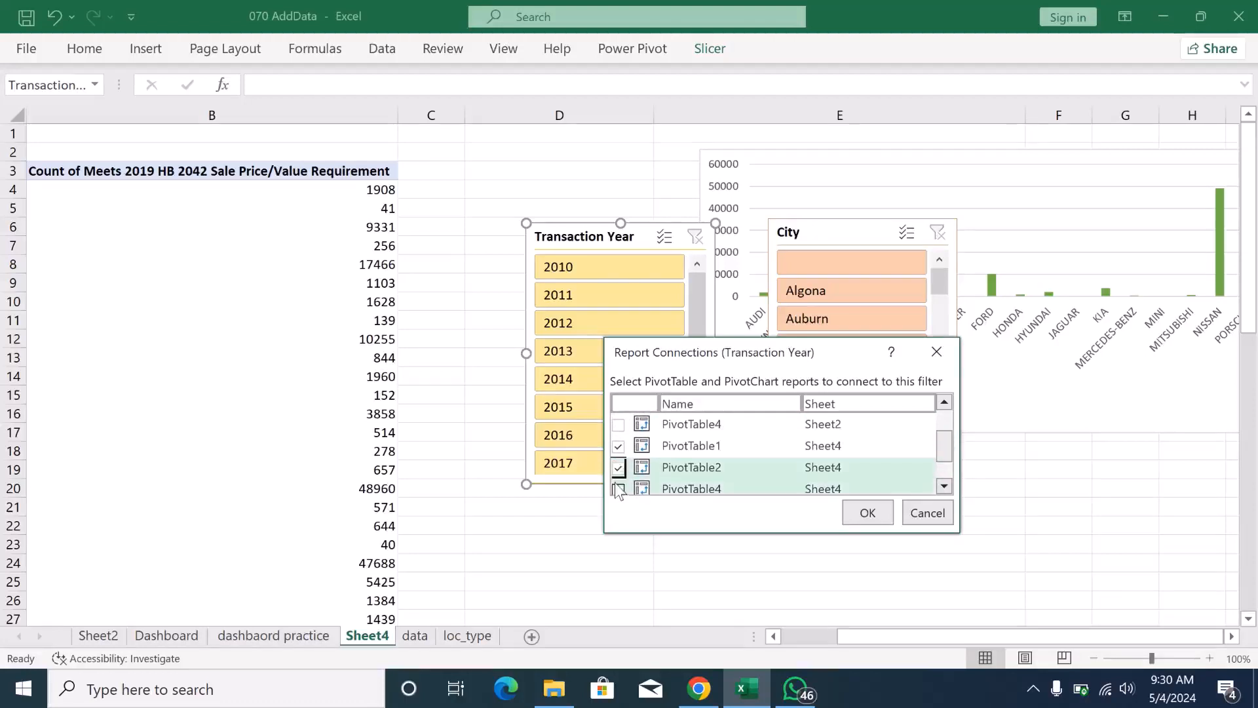
left_click(618, 488)
left_click(944, 488)
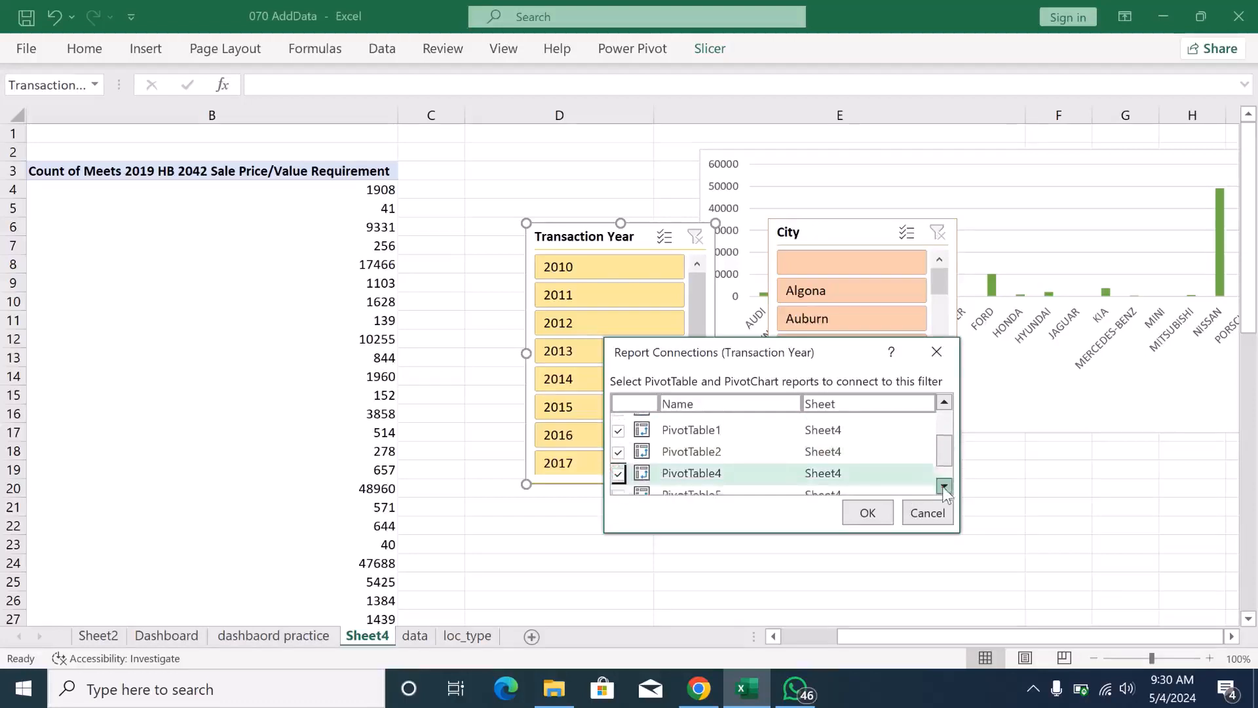
left_click(943, 488)
left_click(944, 488)
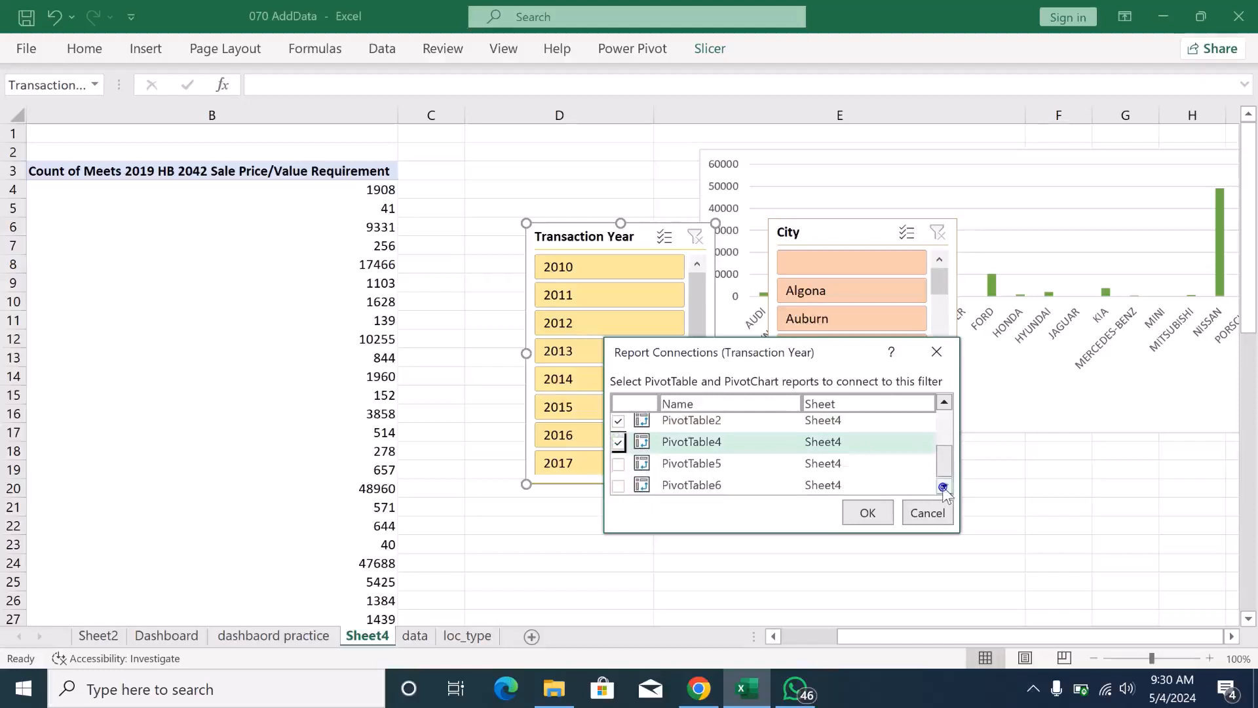
left_click(619, 485)
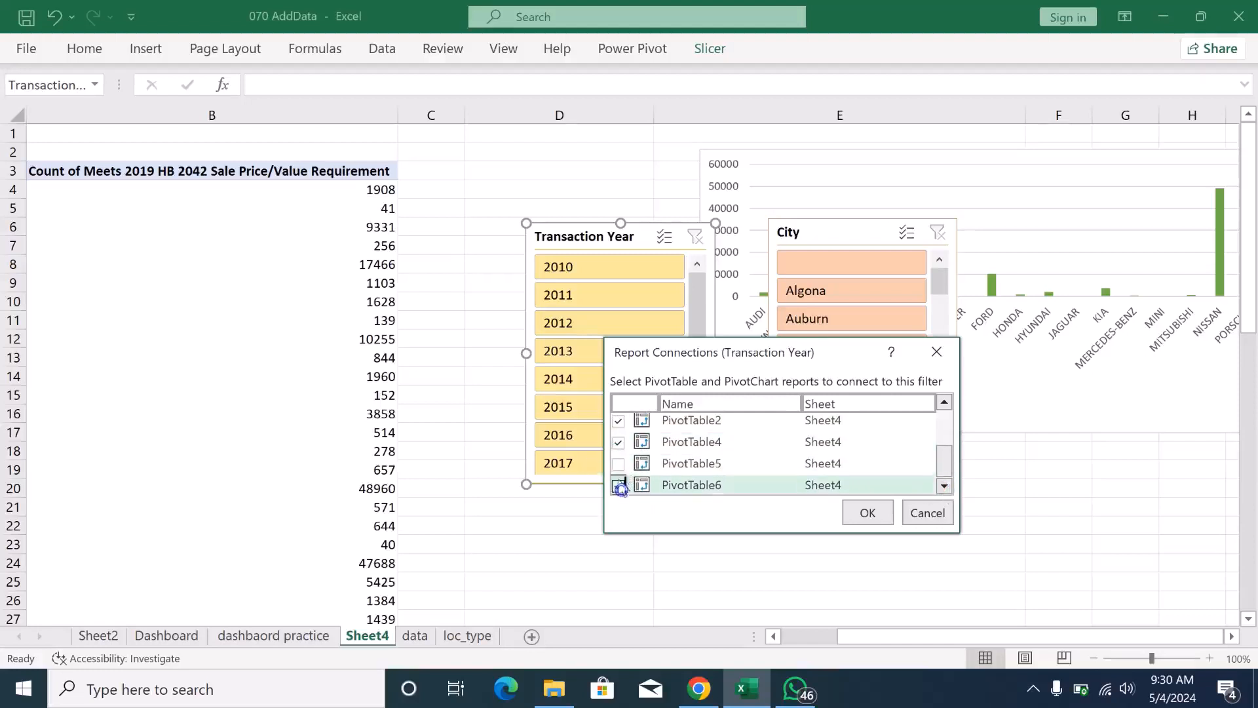
left_click(618, 464)
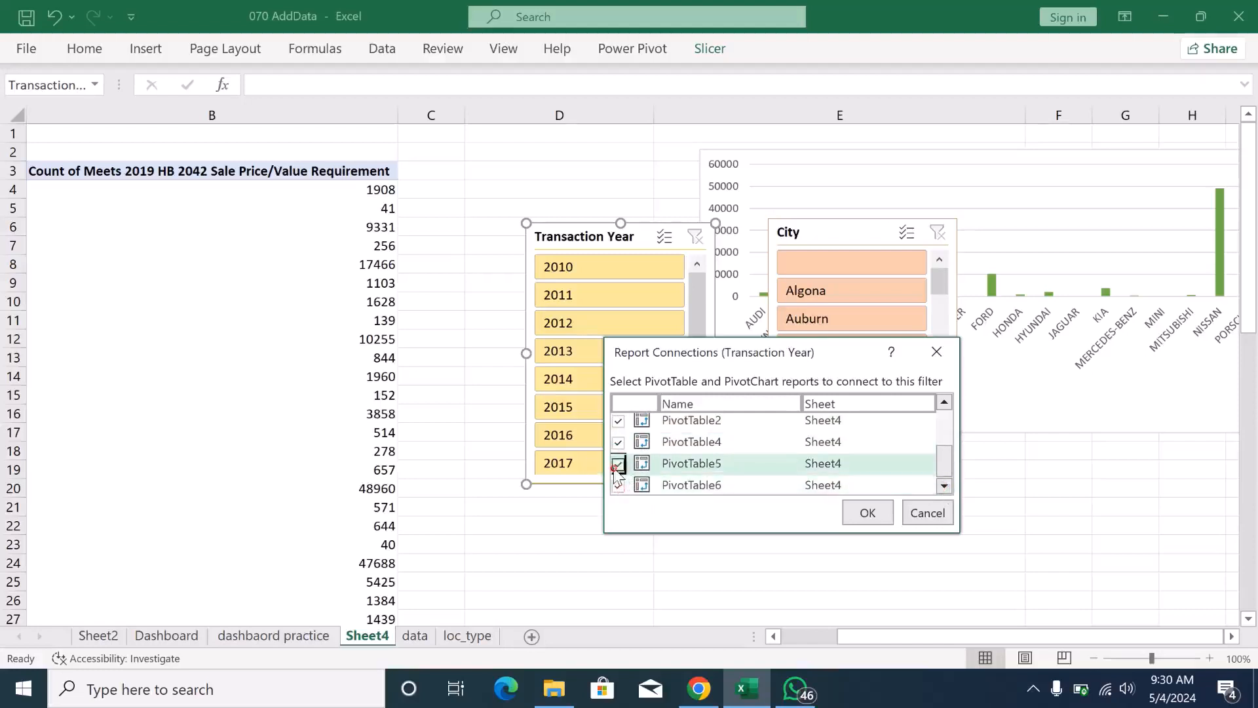
left_click(945, 478)
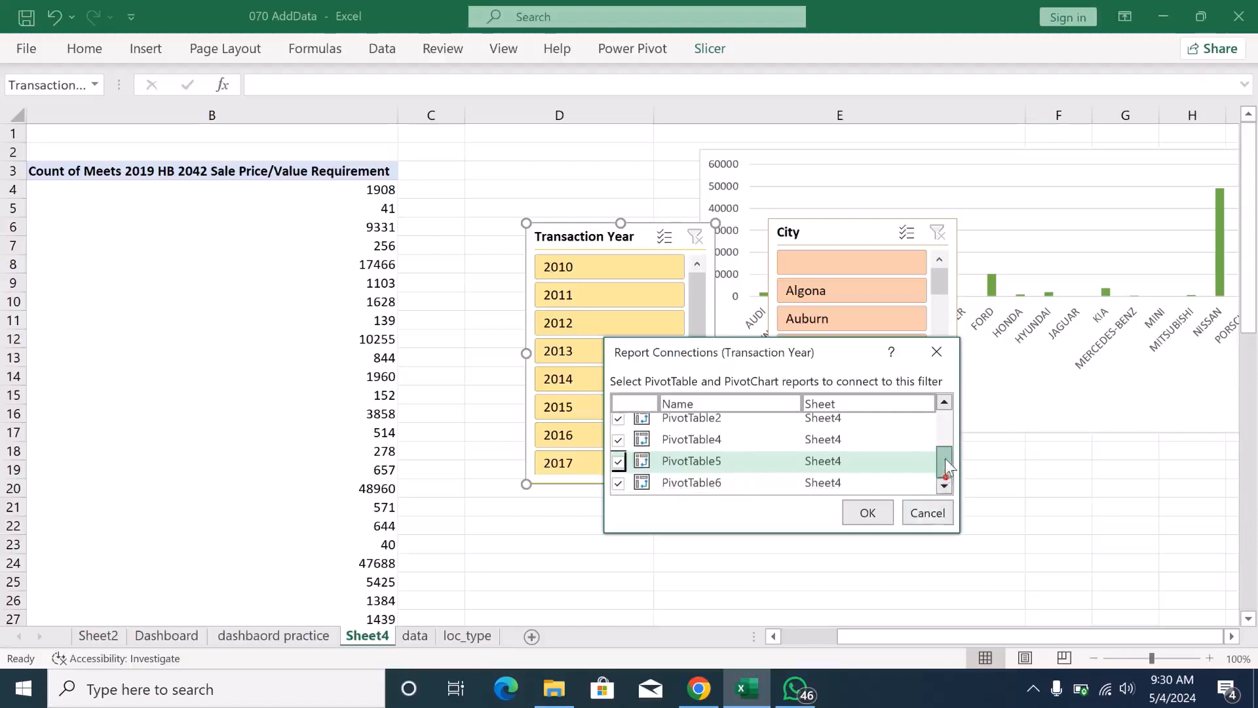
mouse_move(945, 459)
left_mouse_down()
mouse_move(946, 438)
mouse_move(945, 452)
left_mouse_up()
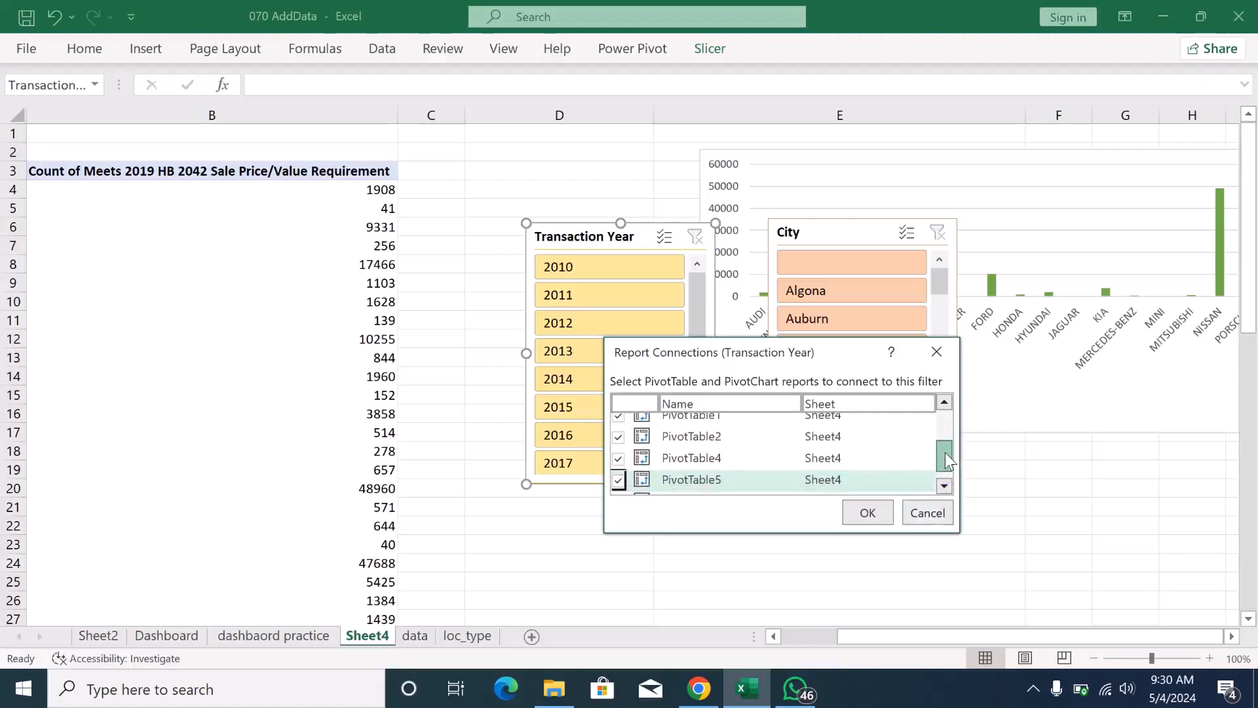
left_click(869, 517)
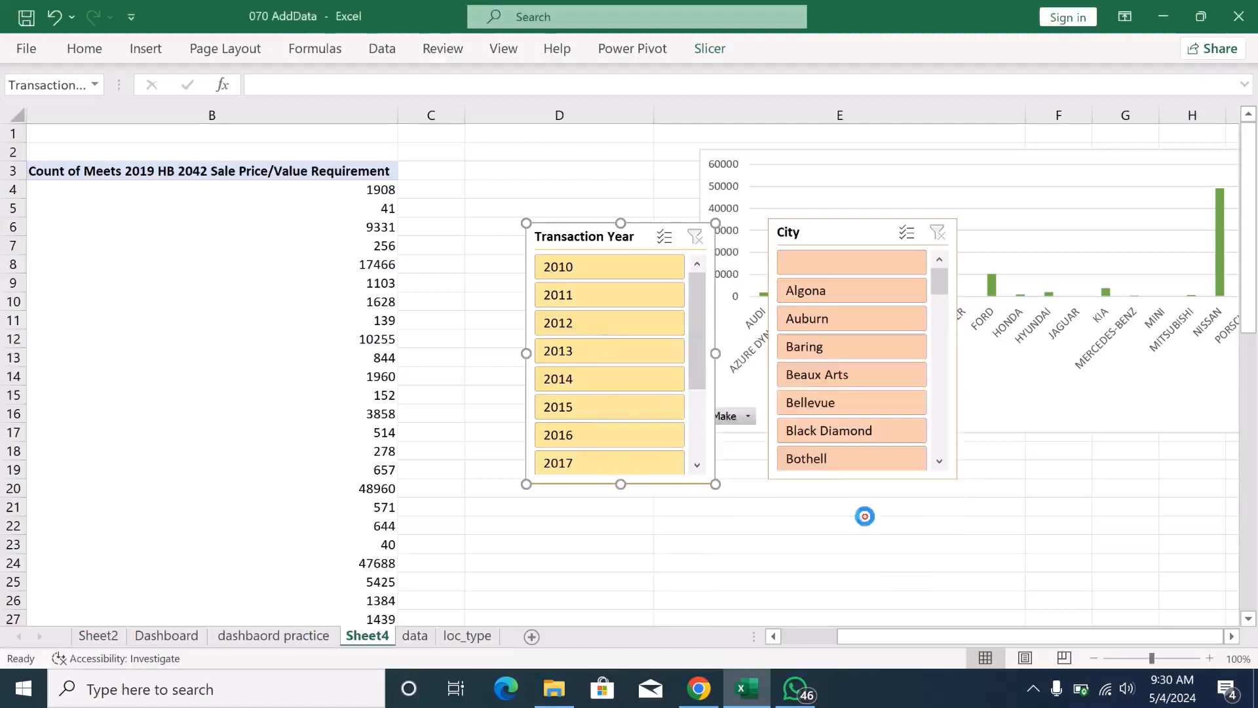
- Connect the City slicer to PivotTable2, PivotTable4, PivotTable5 and PivotTable6 on Sheet4 as well
left_click(846, 237)
right_click(845, 237)
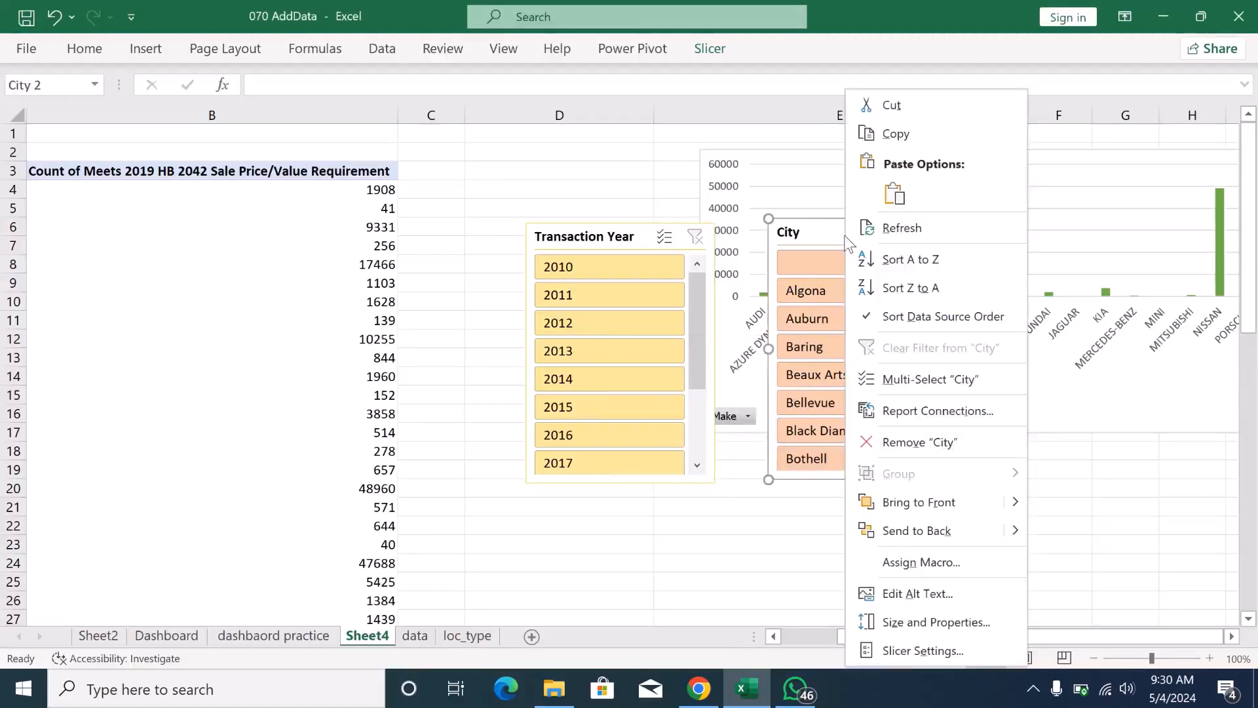
left_click(930, 413)
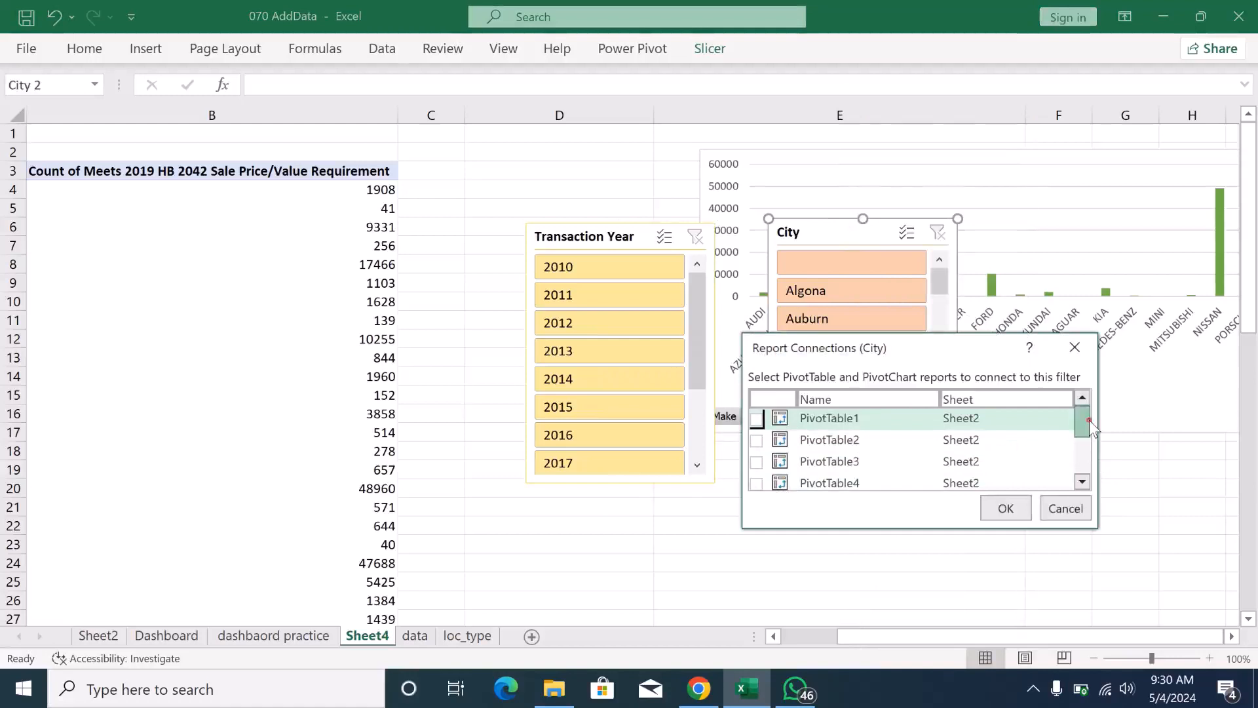
left_click_drag(1089, 419, 1090, 446)
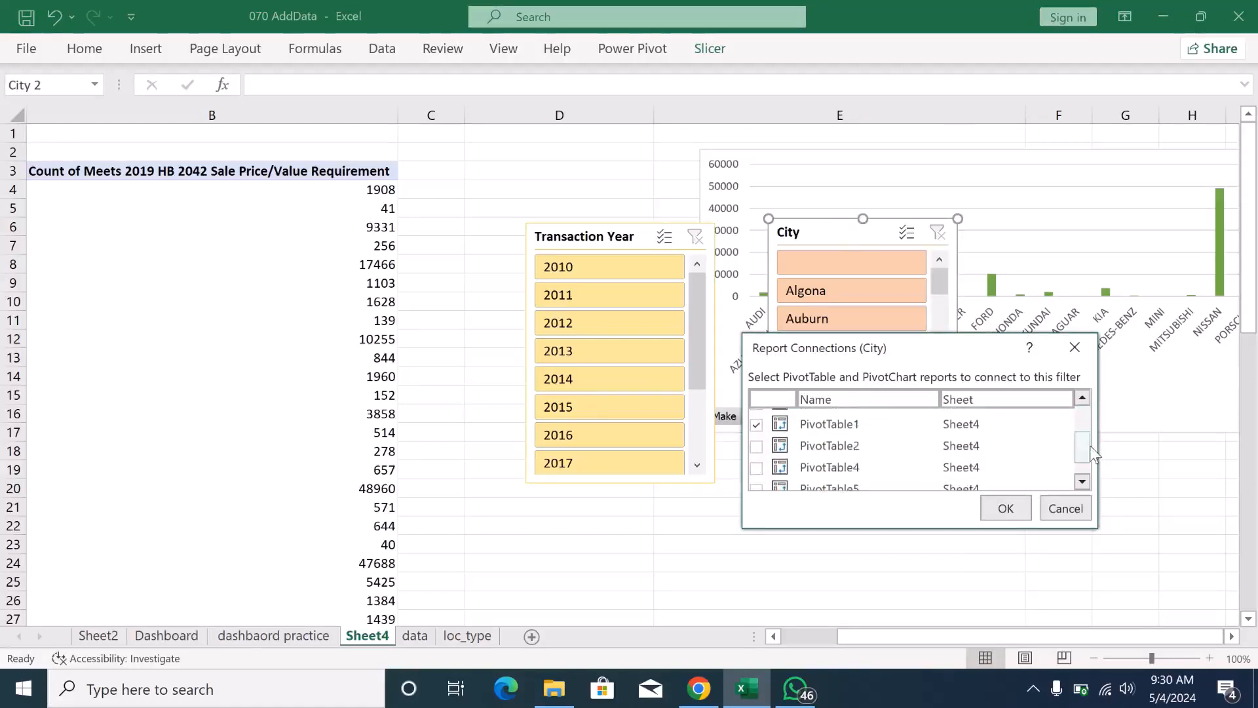
left_click(757, 446)
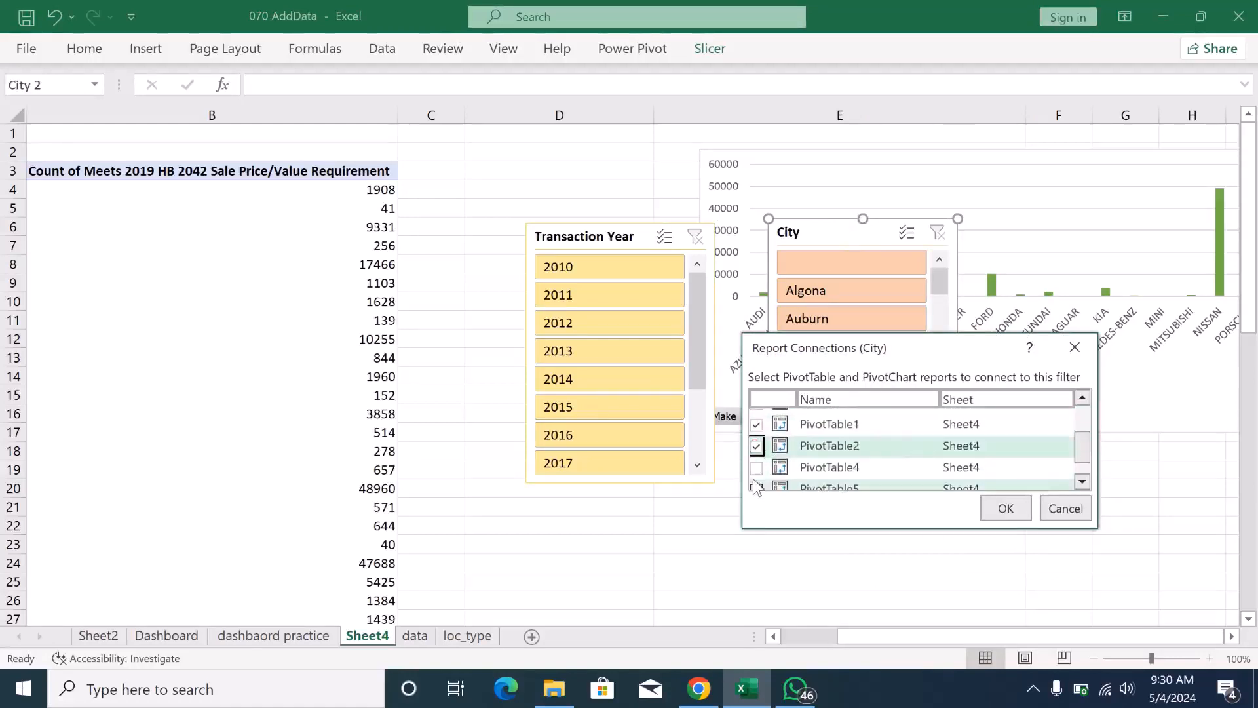
left_click(757, 468)
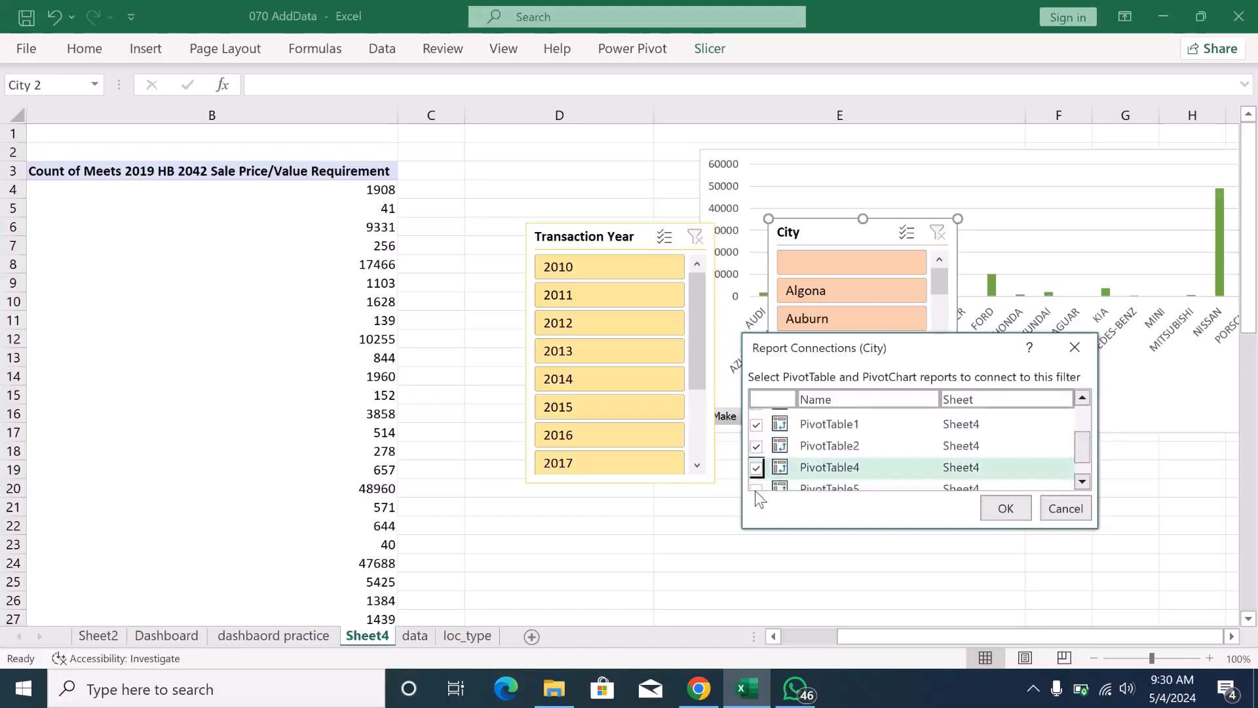
left_click(1082, 481)
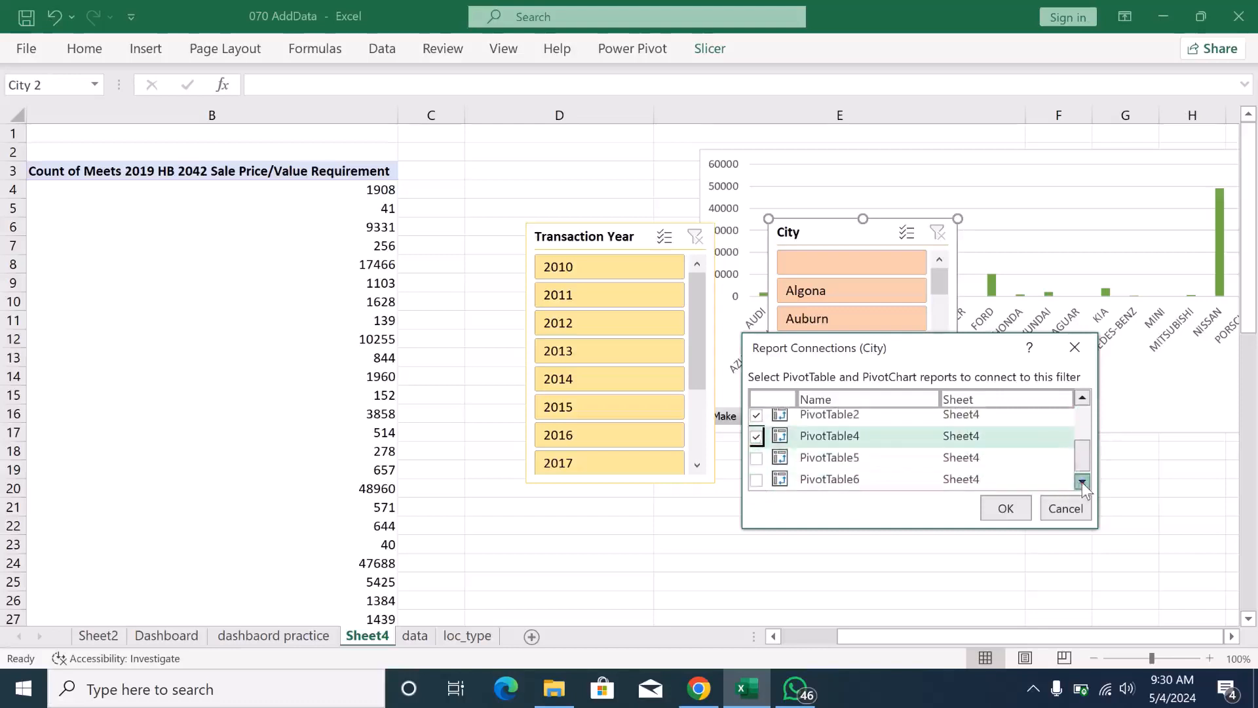
left_click(757, 458)
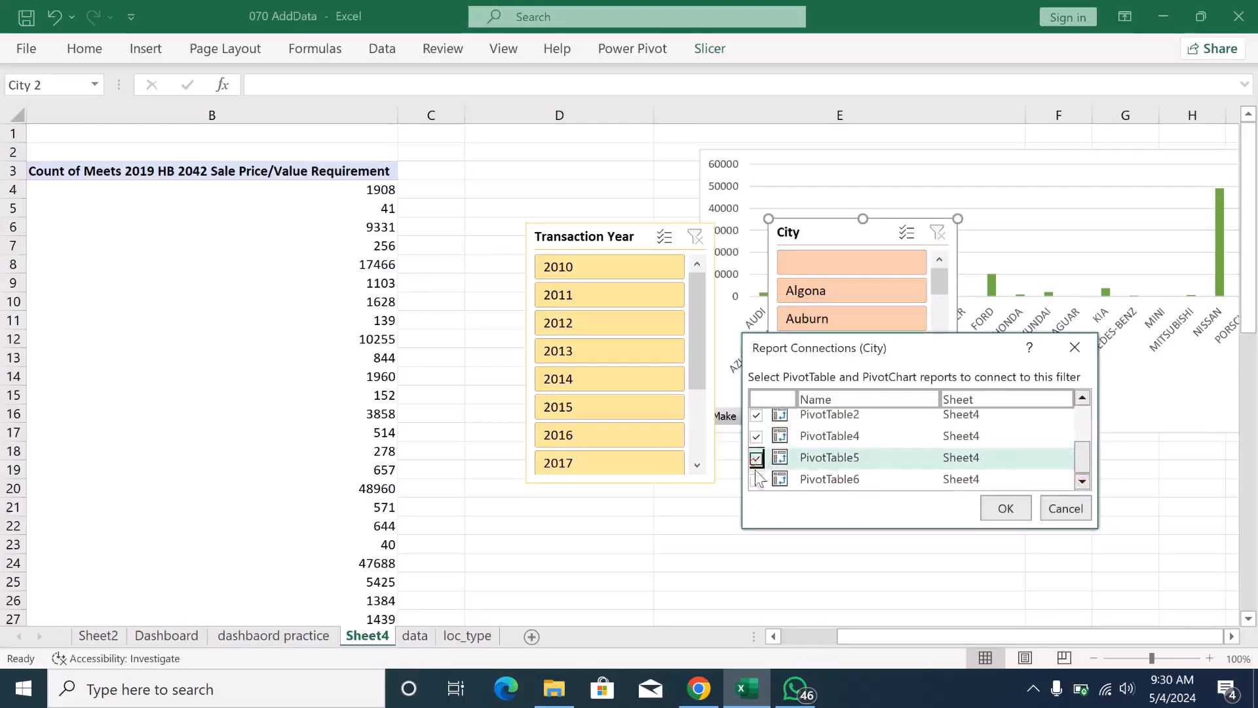
left_click(757, 481)
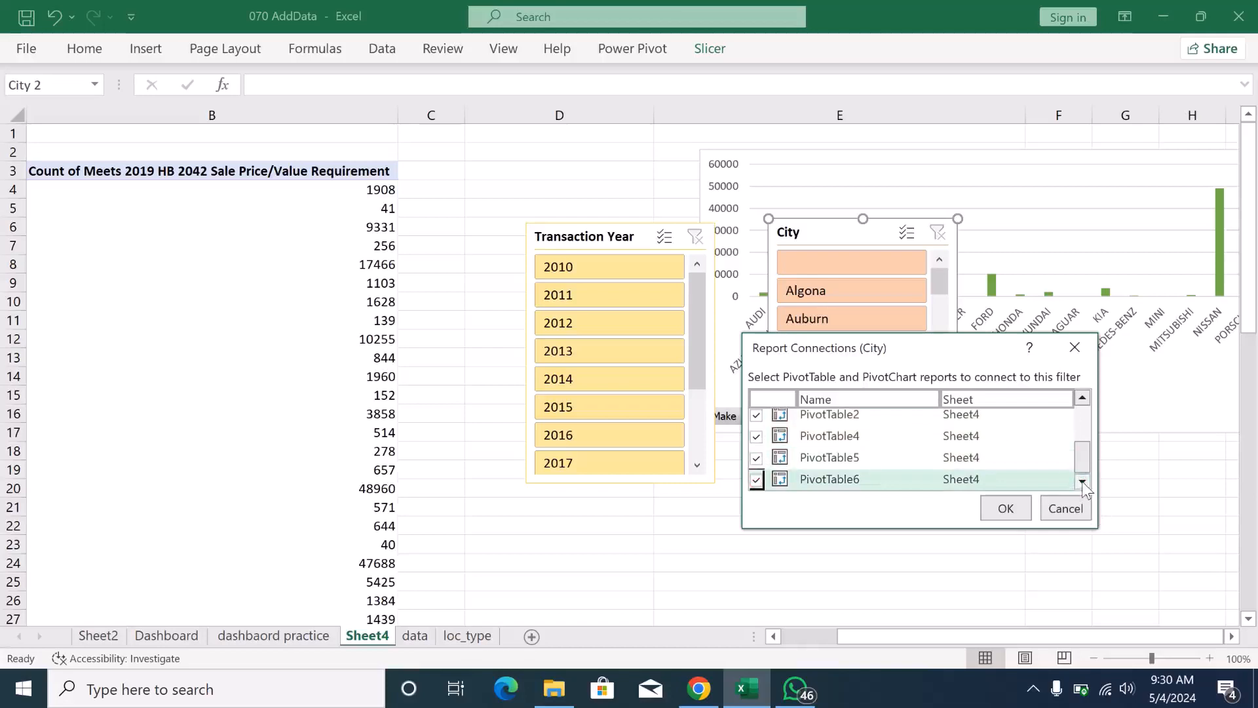
left_click(1006, 509)
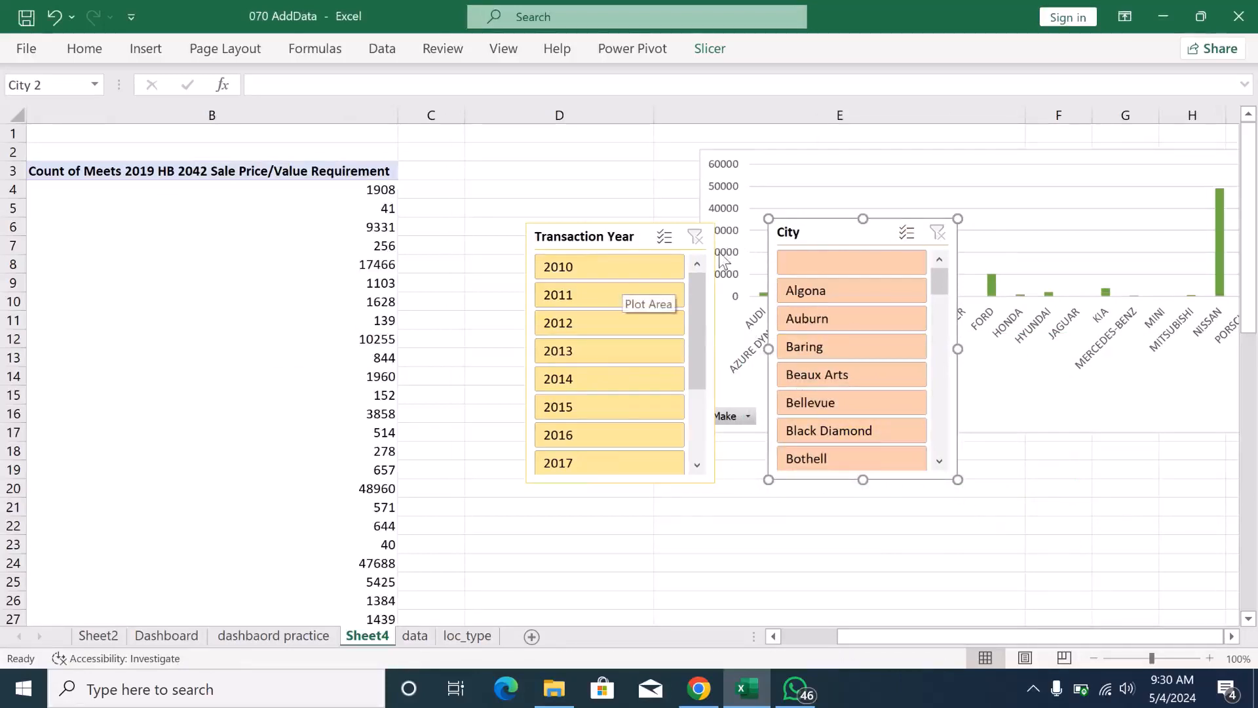
- Copy the Transaction Year slicer onto the dashbaord practice sheet and widen it to the full width of the grey side panel
left_click(600, 240)
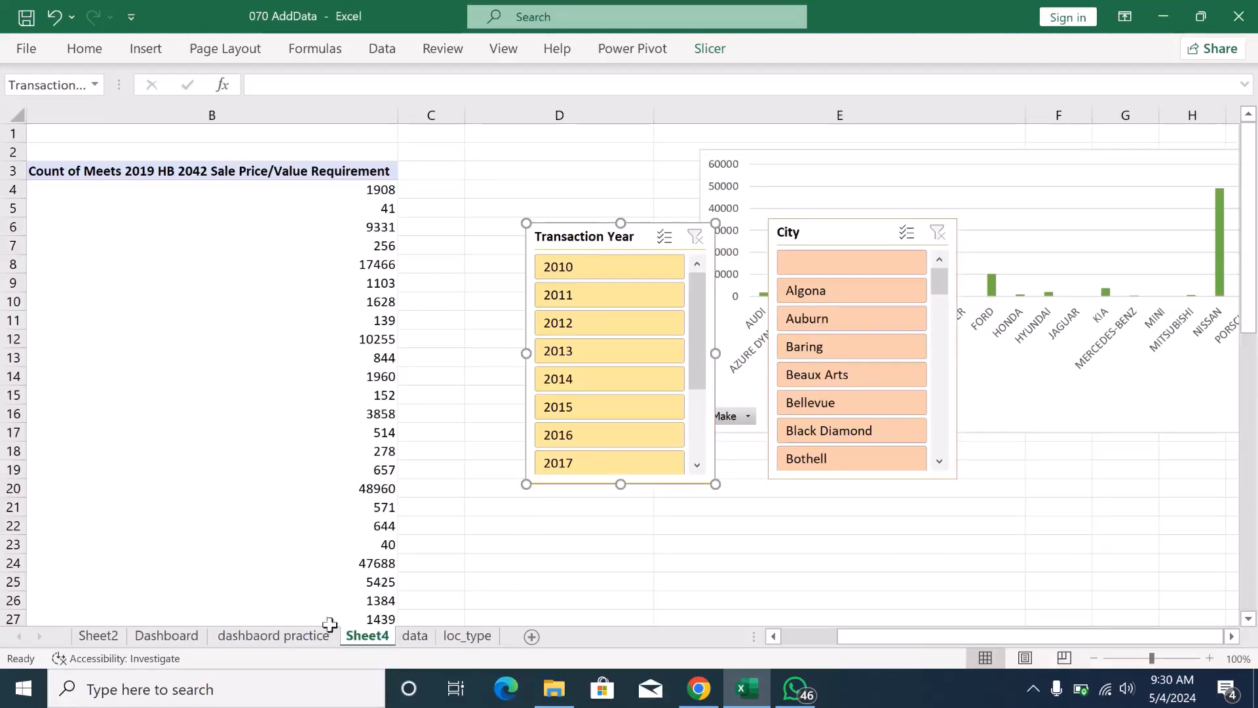
left_click(299, 640)
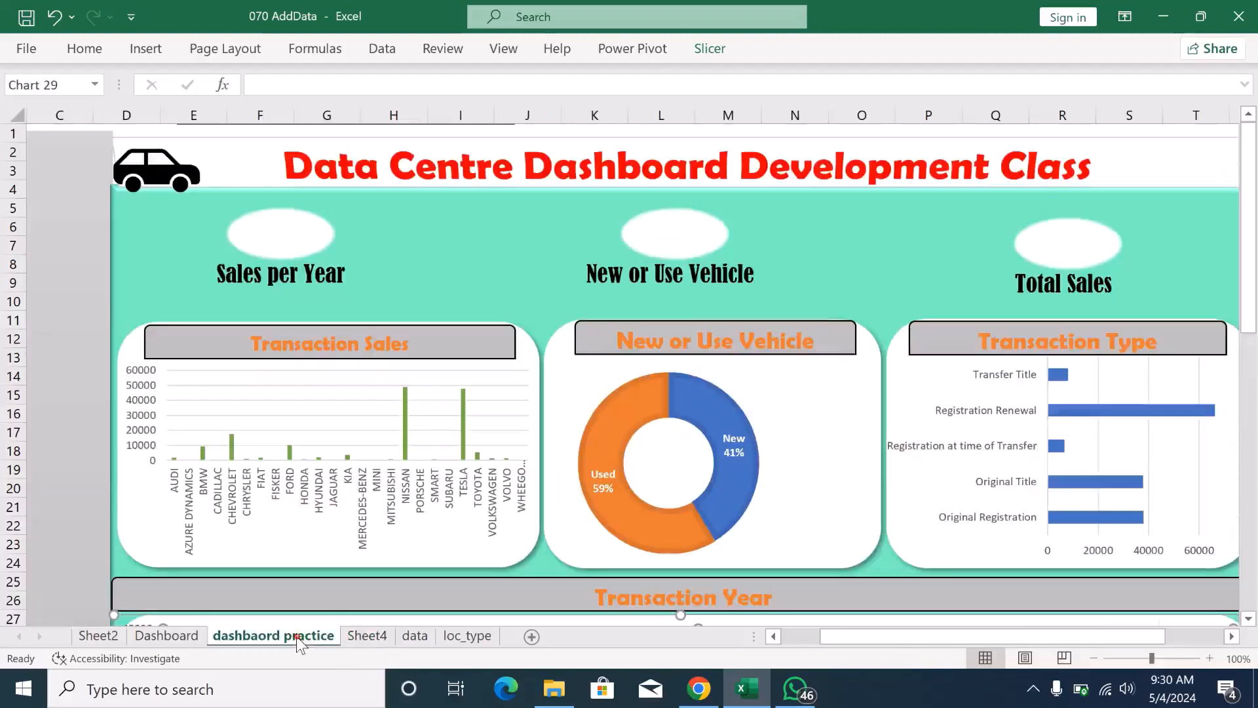
left_click(43, 179)
key("ctrl+v")
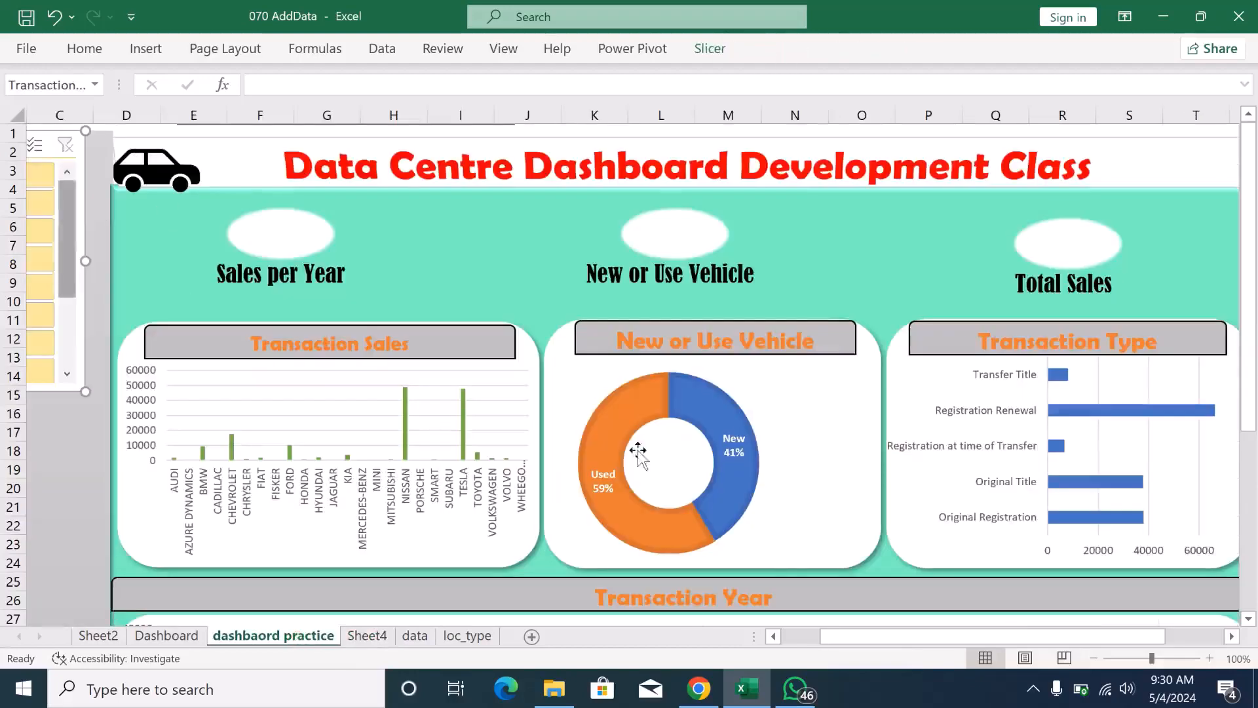
left_click_drag(879, 636, 855, 638)
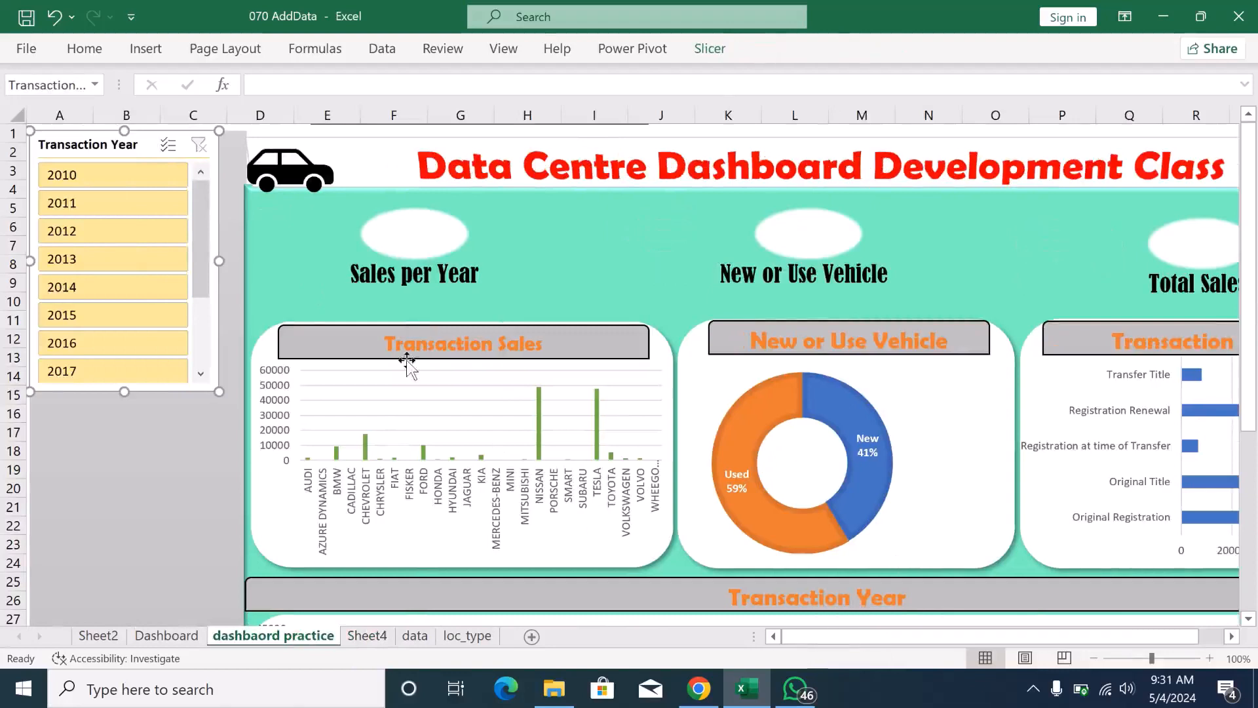
left_click_drag(221, 260, 245, 258)
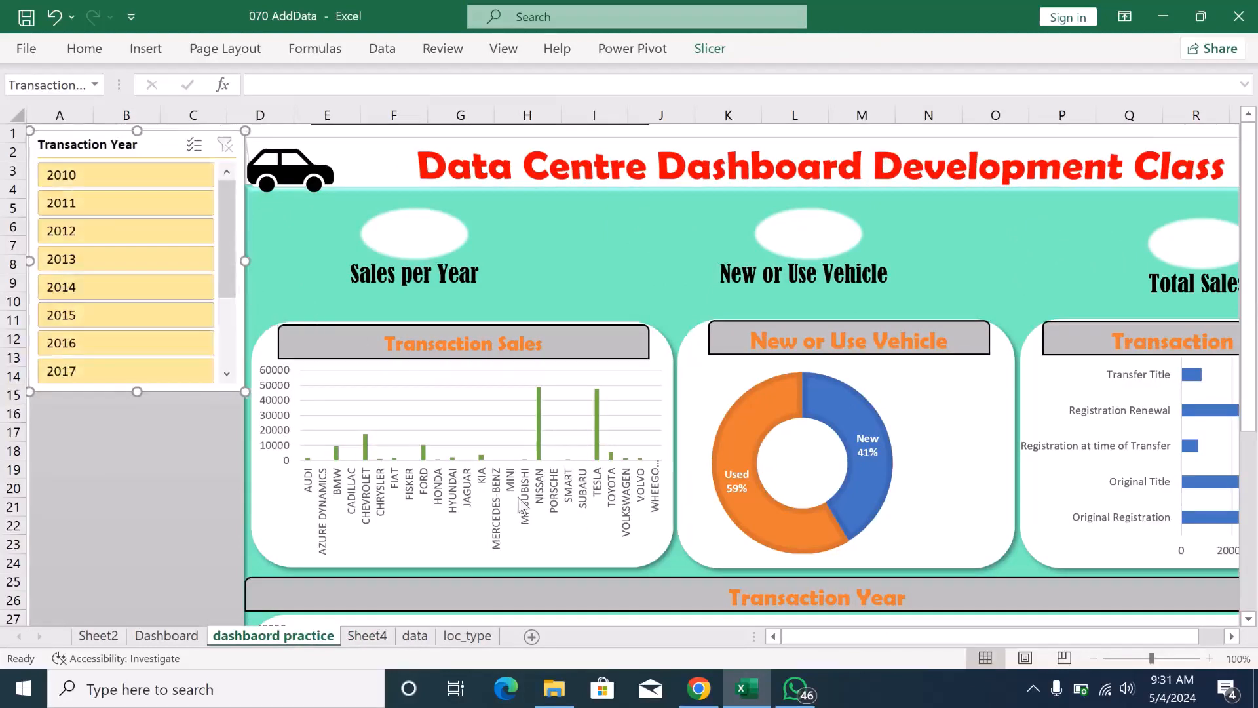
- Copy the City slicer from Sheet4 to the dashbaord practice sheet, place it below the Transaction Year slicer and match its width
left_click(367, 636)
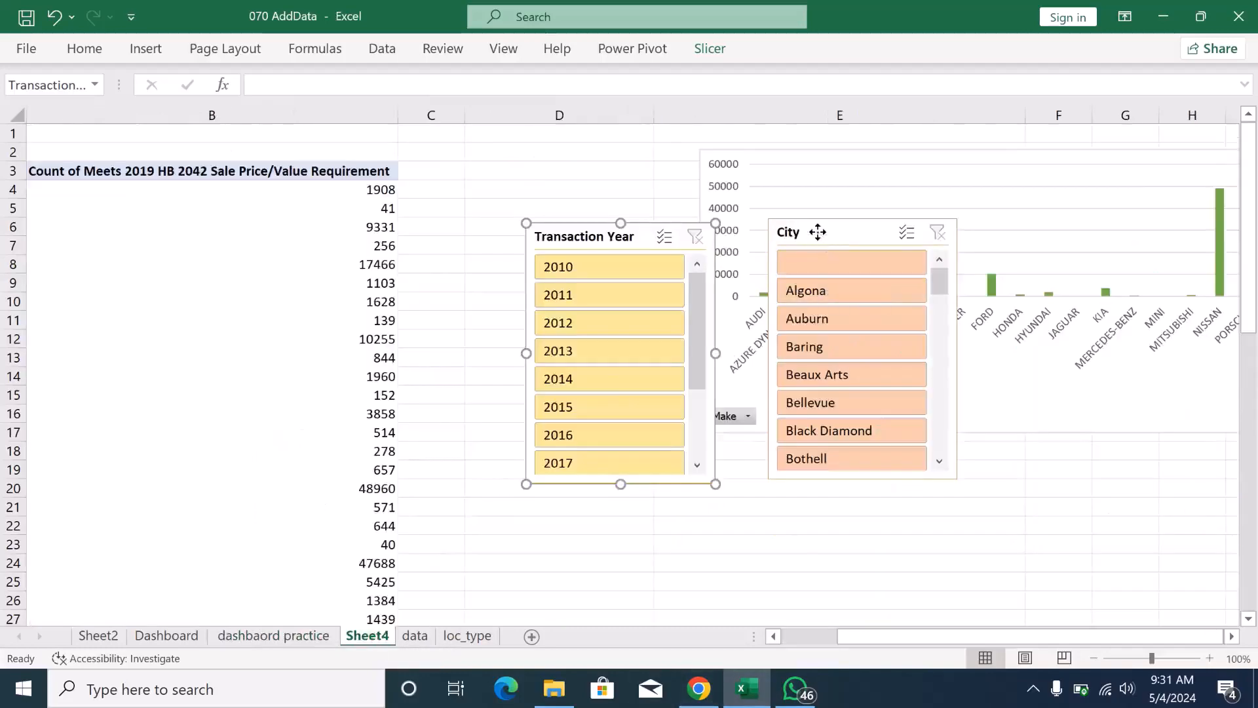
left_click(818, 233)
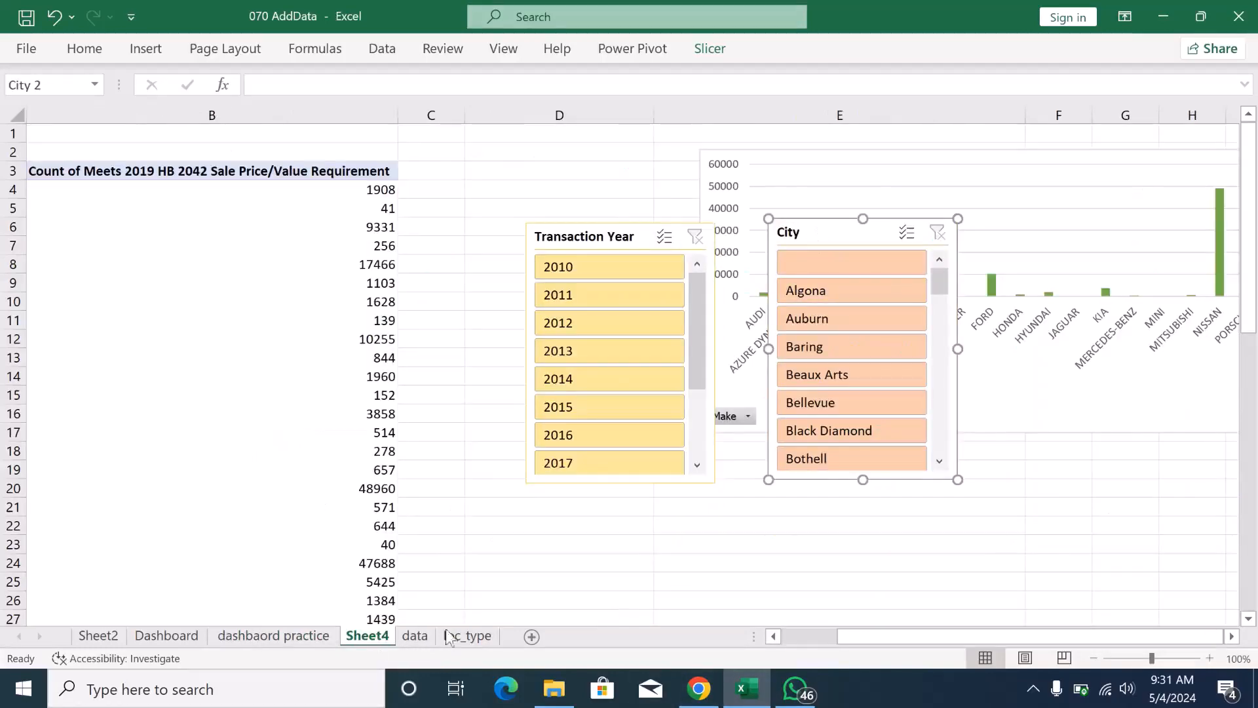
left_click(293, 636)
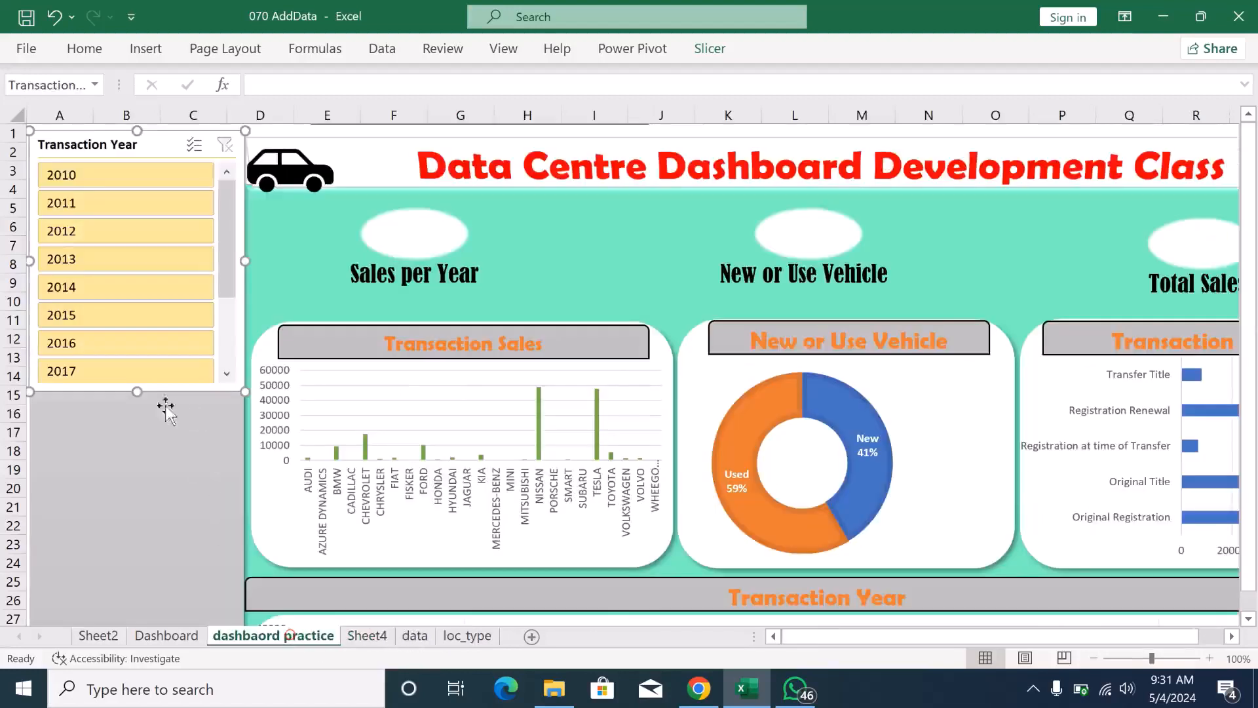
left_click(116, 427)
key("ctrl+v")
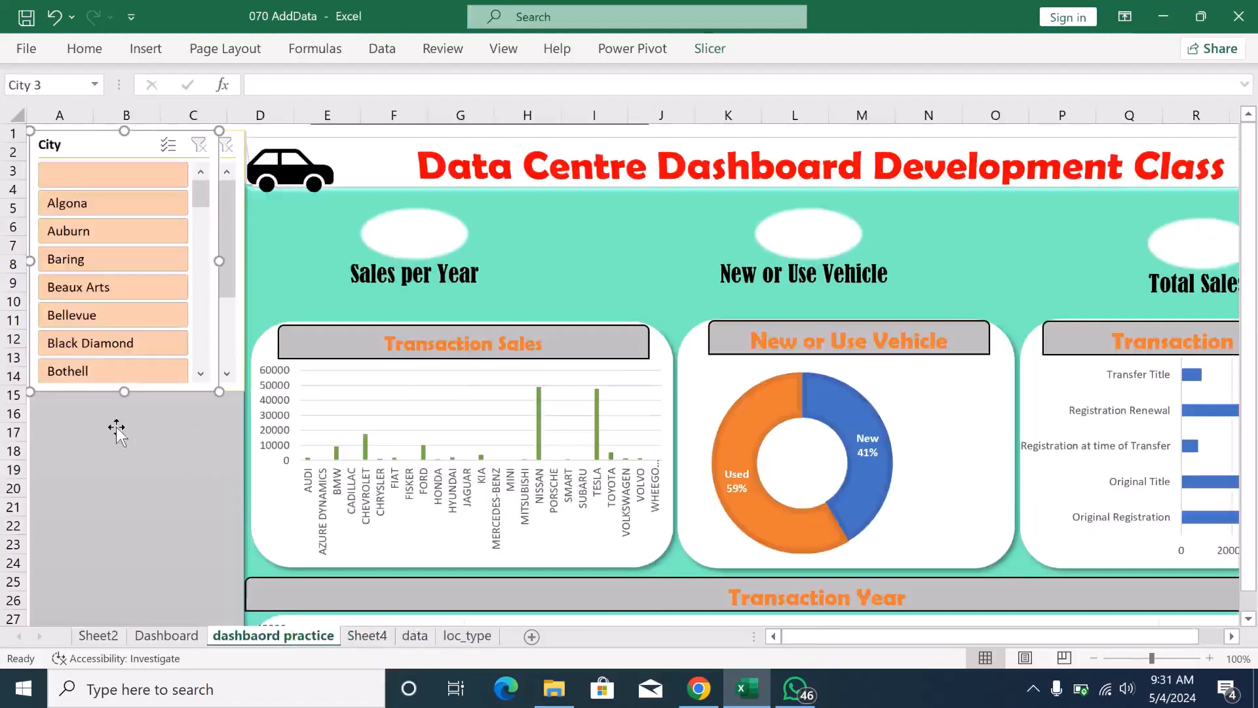
left_click_drag(123, 147, 123, 420)
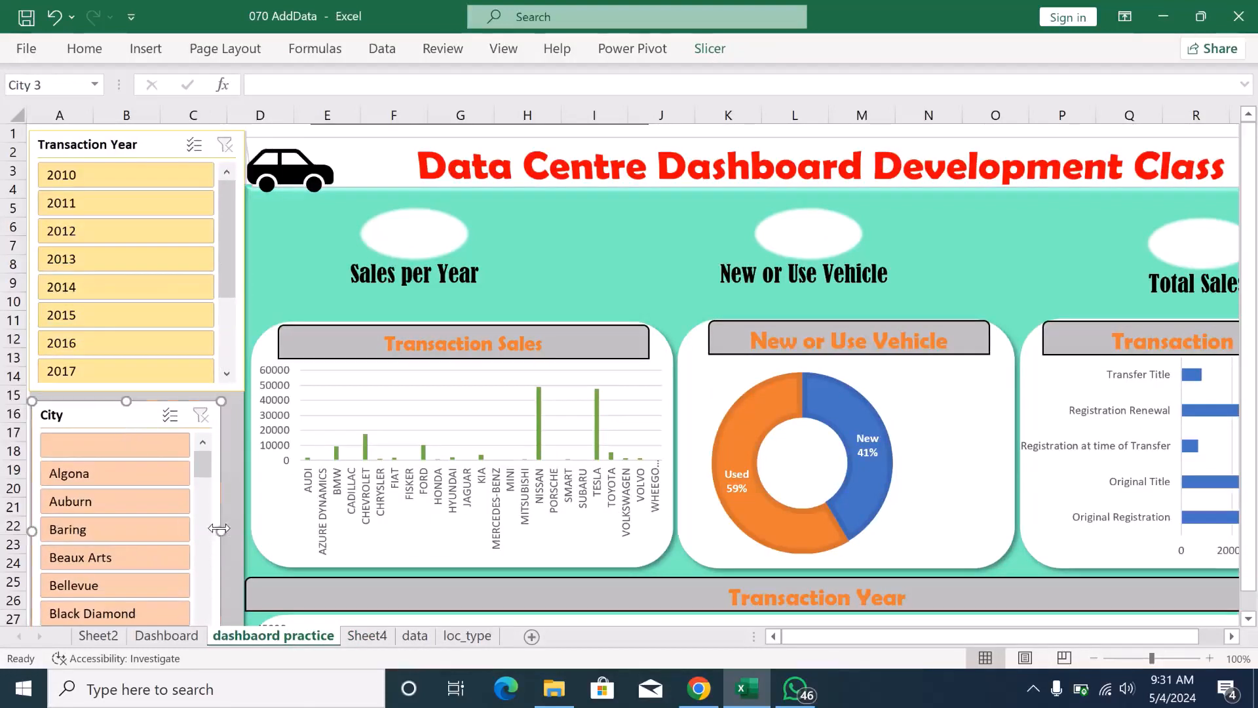
left_click_drag(220, 528, 244, 533)
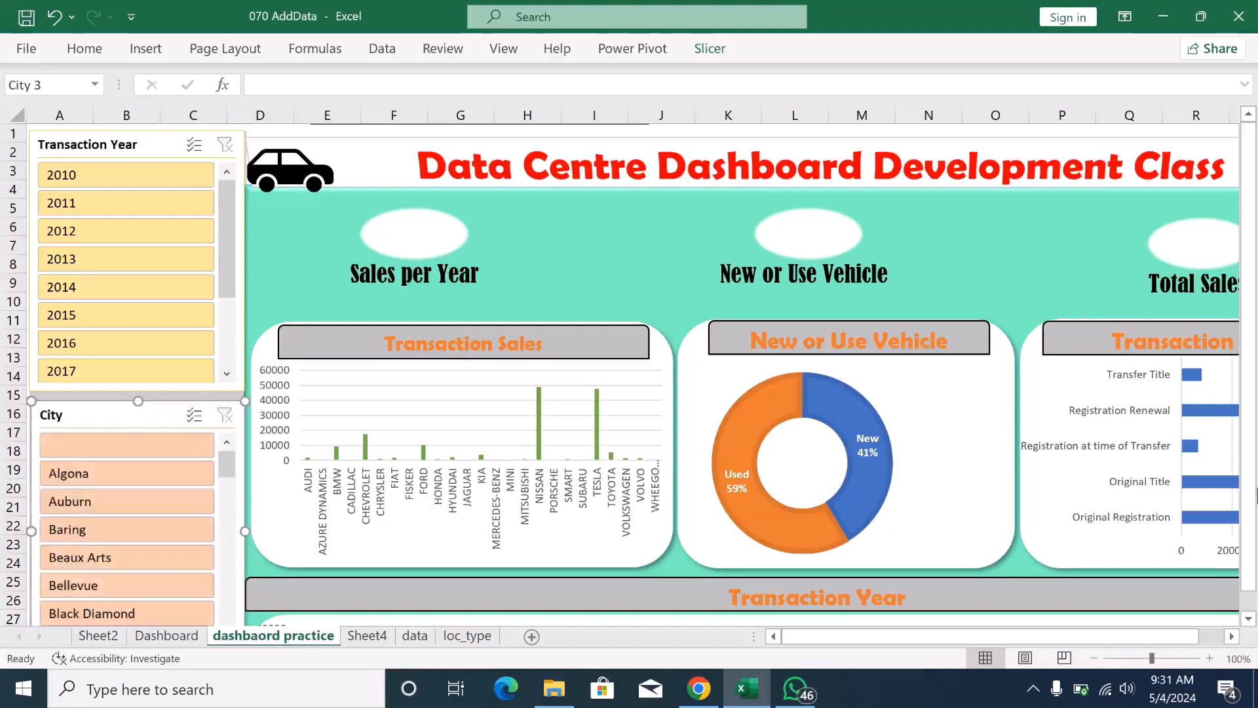
- Extend the City slicer's height down to the lower edge of the grey side panel at row 39
scroll(1256, 557, "down", 1)
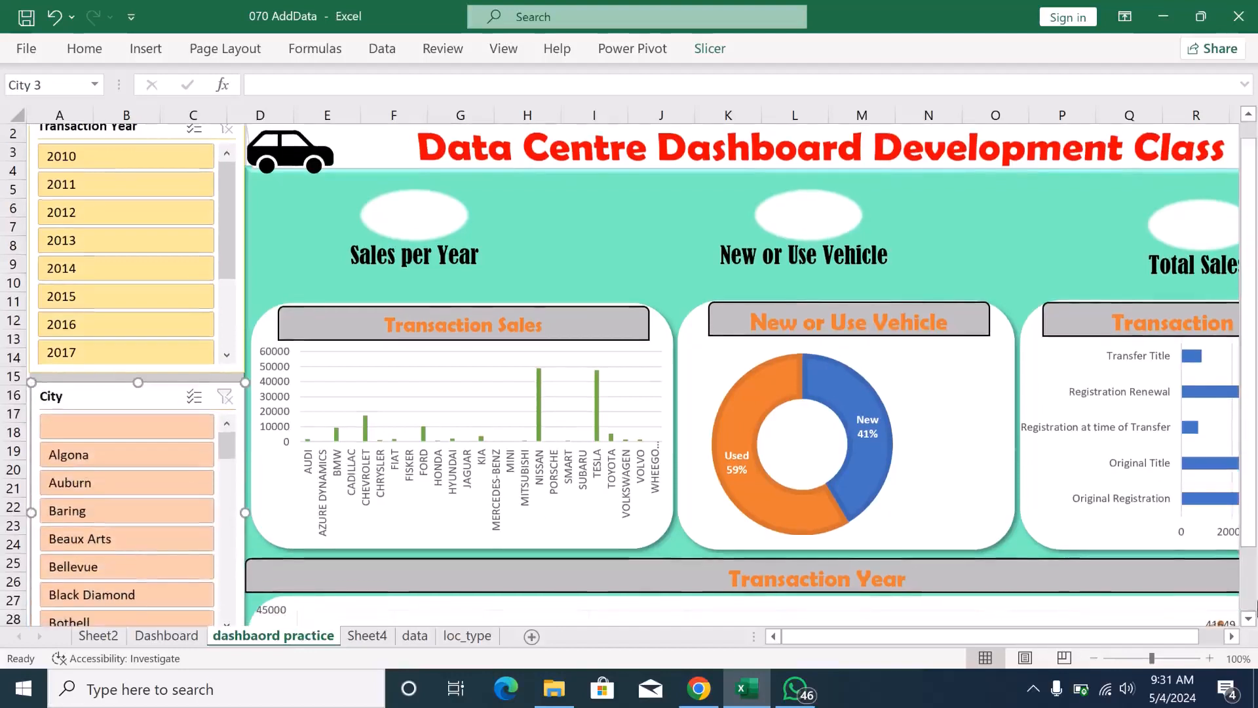
scroll(1251, 619, "down", 1)
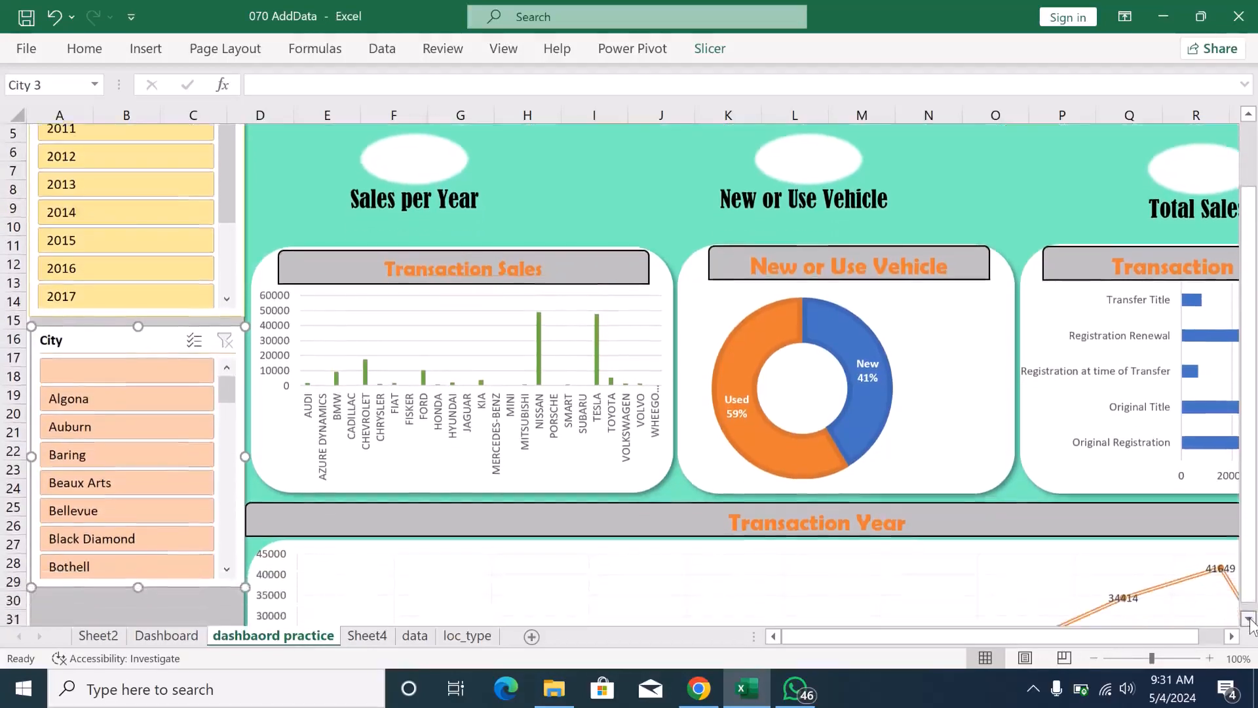
scroll(1249, 619, "down", 3)
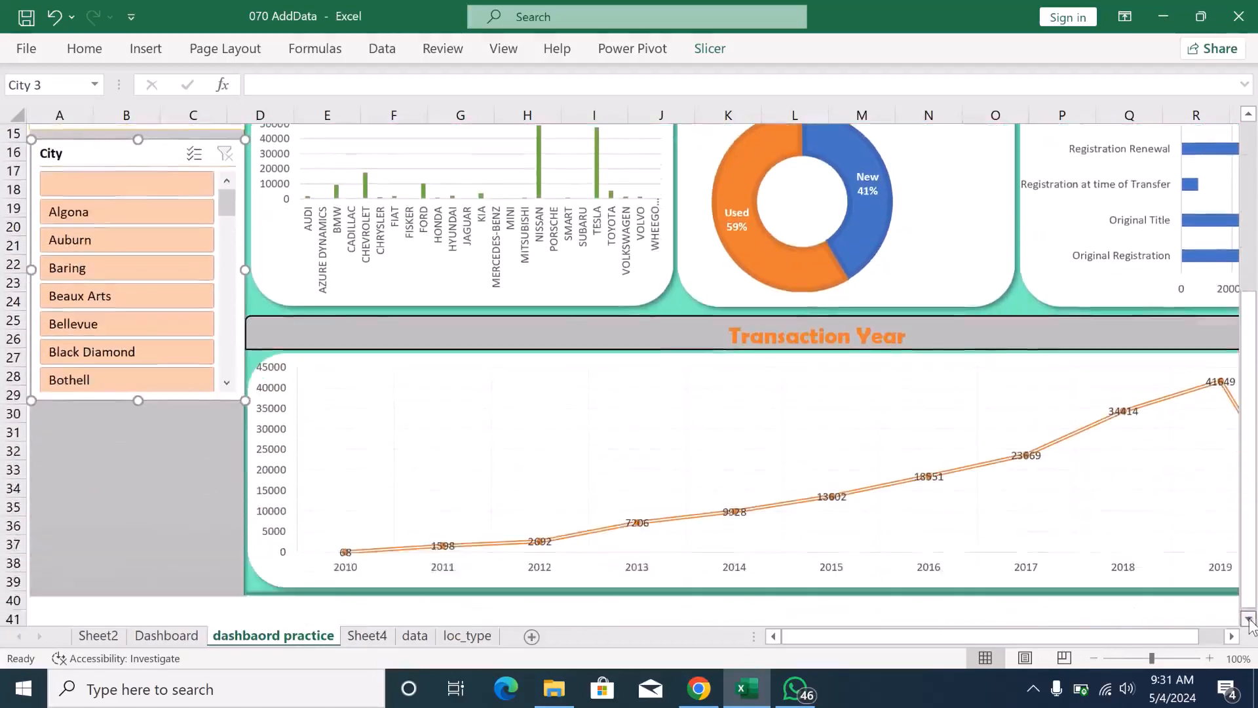
scroll(1249, 620, "down", 1)
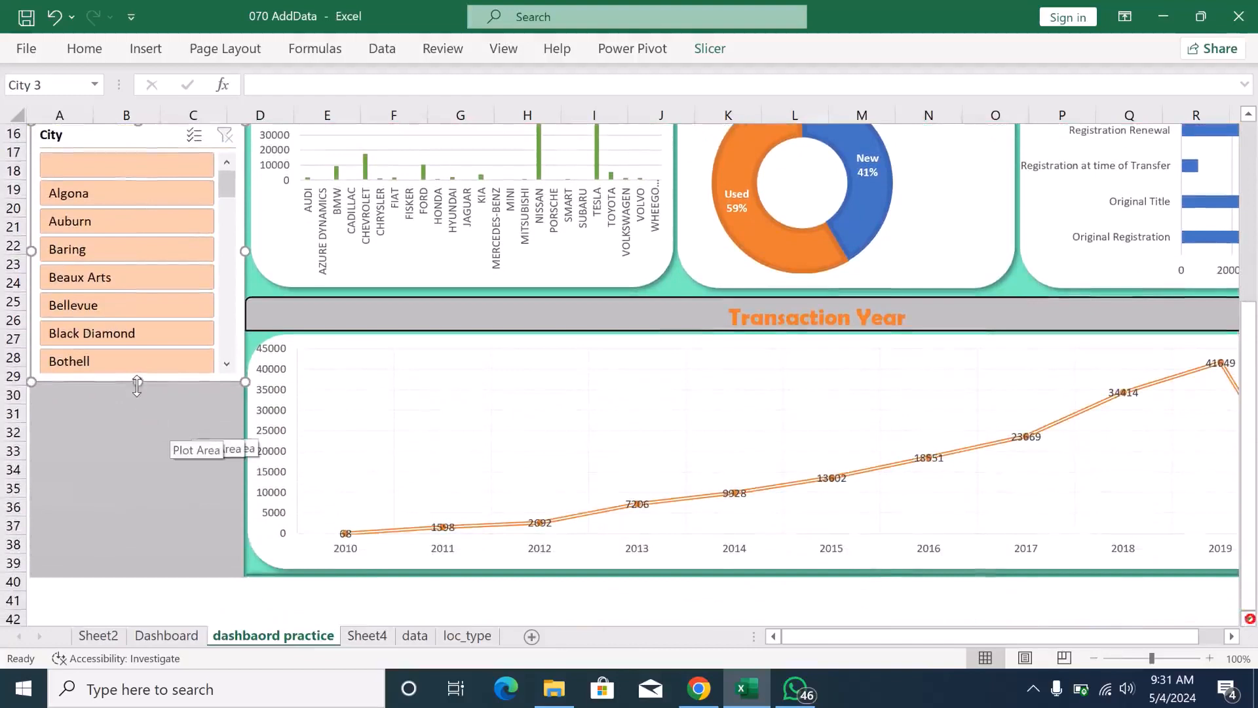
left_click_drag(137, 383, 146, 576)
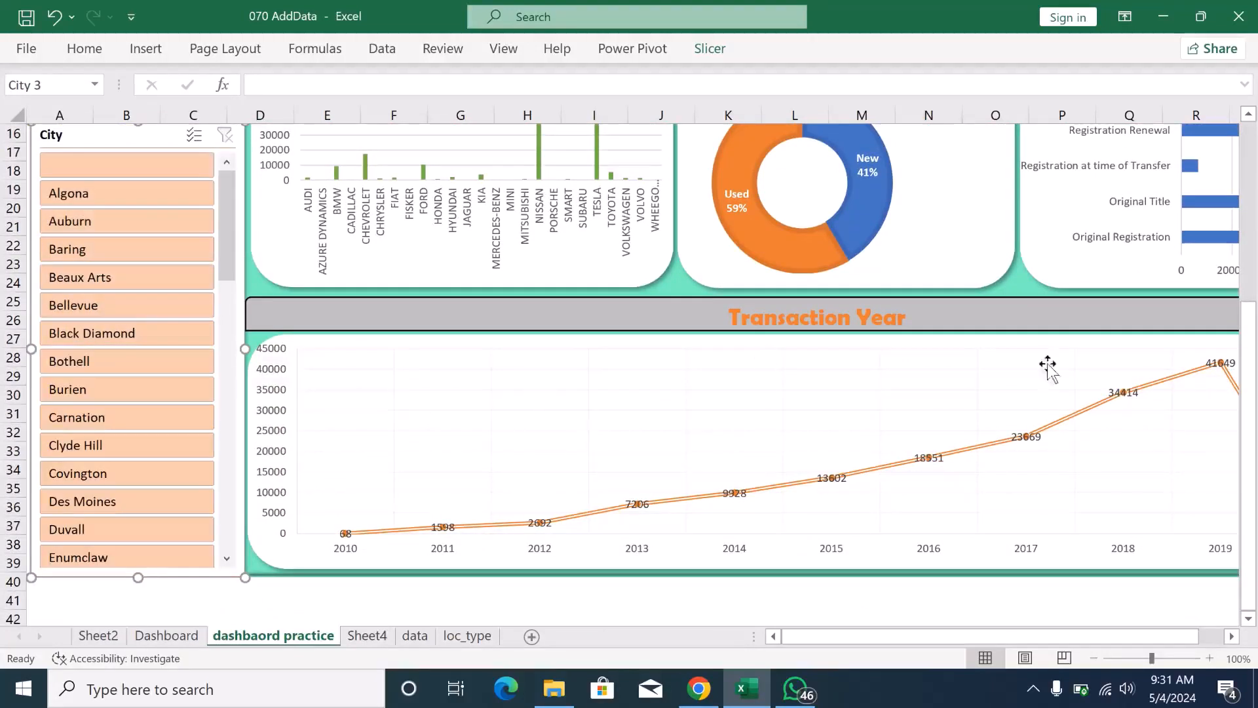
- Link the oval above the Sales per Year label to the grand total with the formula =Sheet4!B29
left_click_drag(1251, 333, 1244, 151)
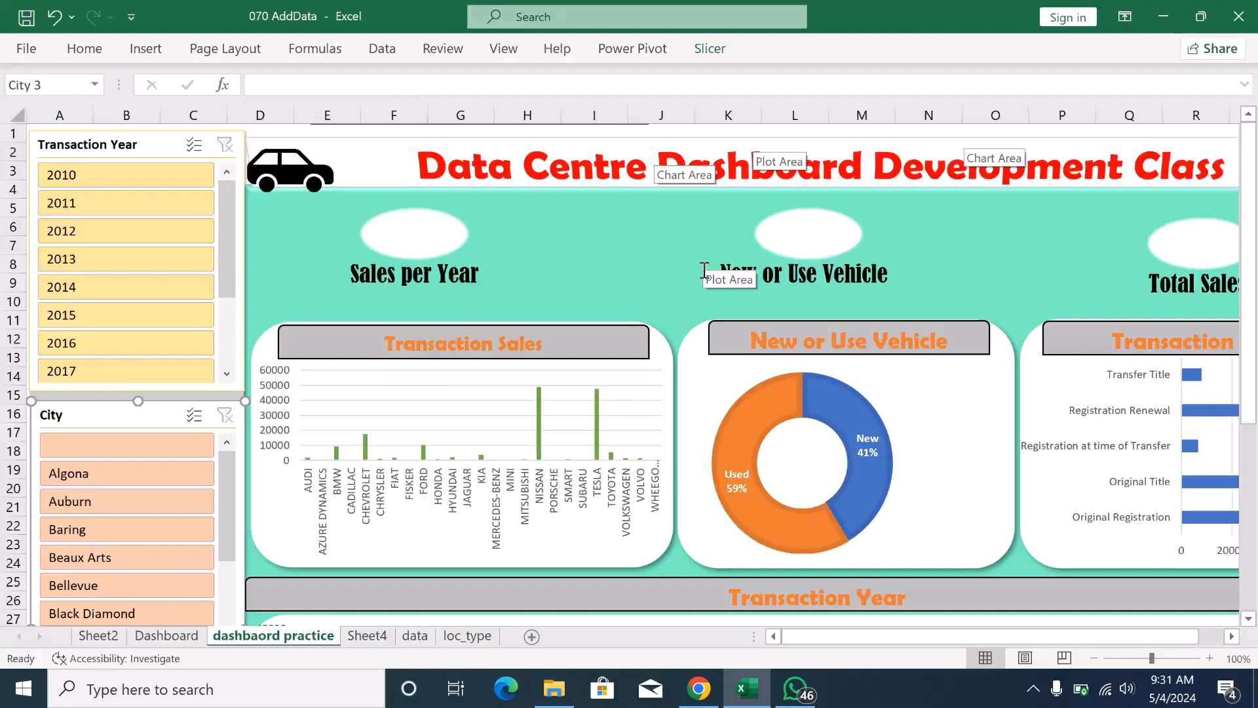
left_click(391, 227)
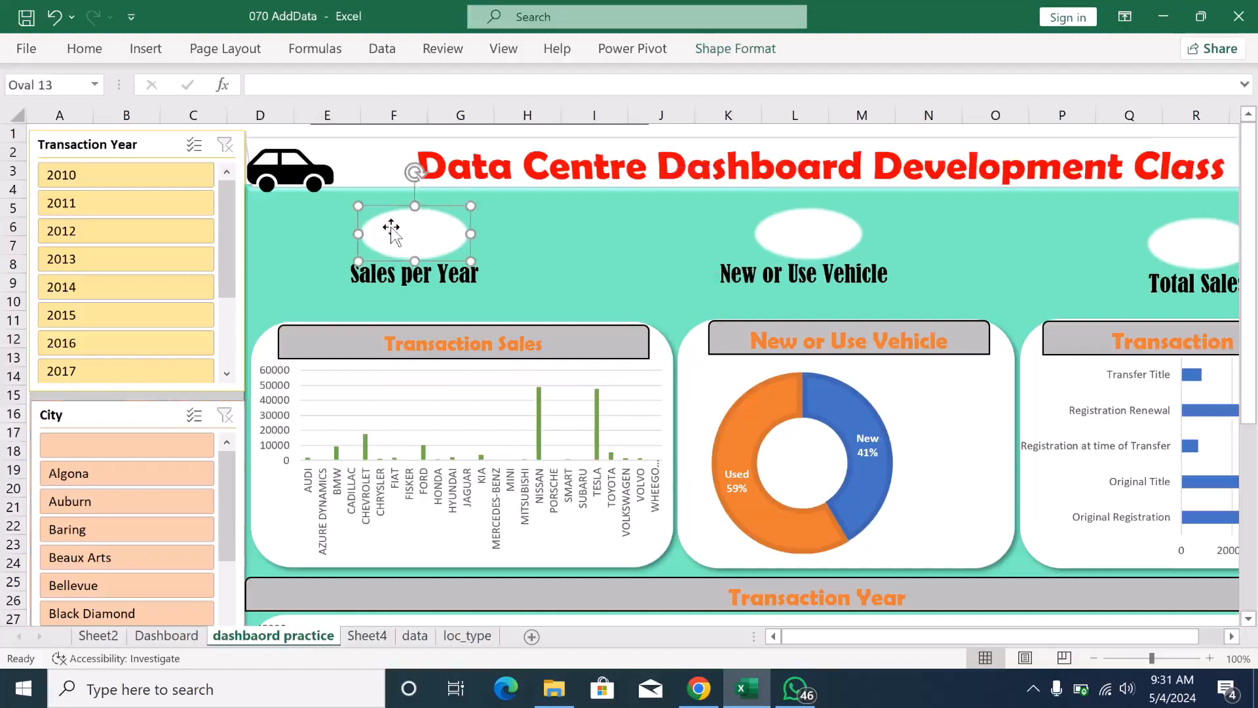
left_click(291, 81)
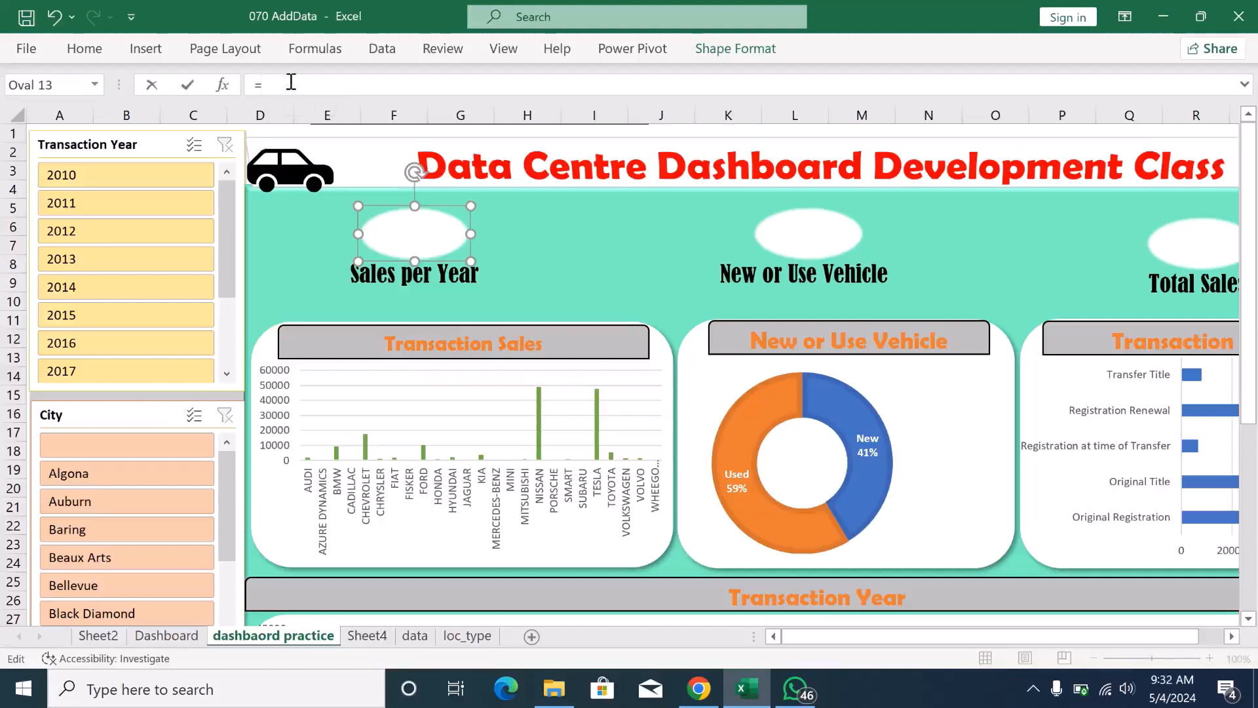
left_click(368, 636)
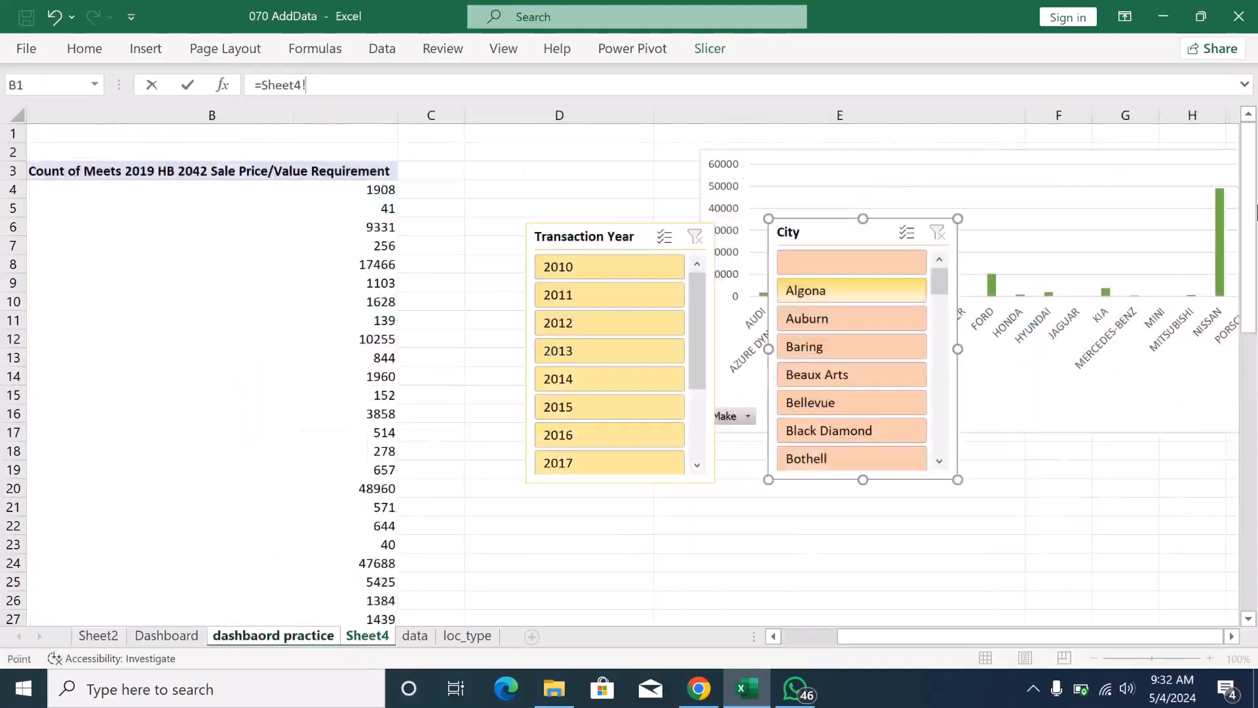
mouse_move(1249, 296)
left_mouse_down()
mouse_move(1249, 308)
mouse_move(1237, 257)
mouse_move(1236, 295)
left_mouse_up()
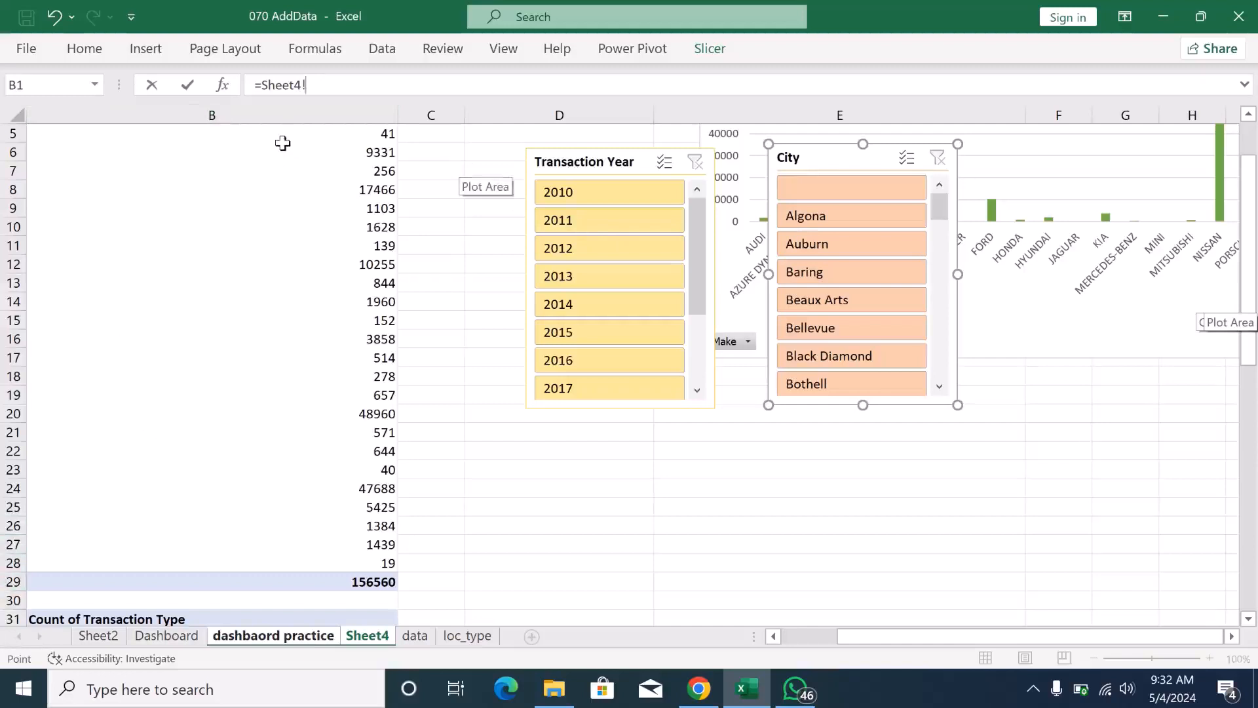
type("b29")
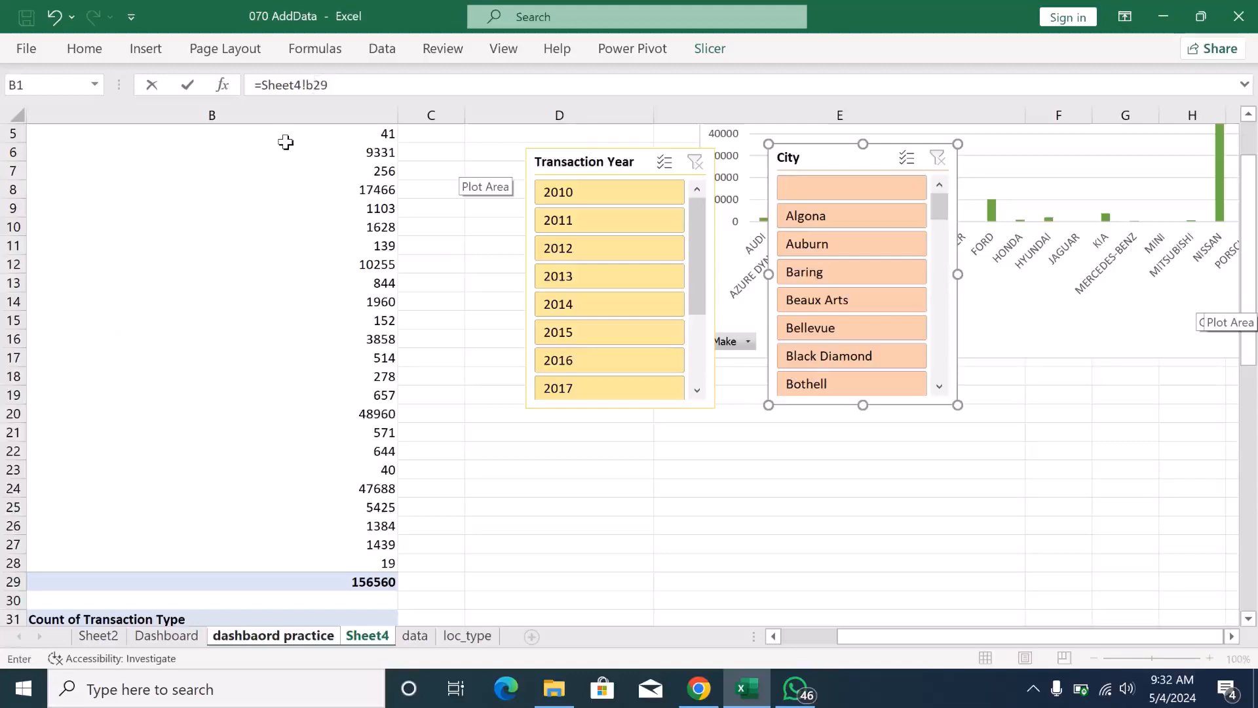
key("Return")
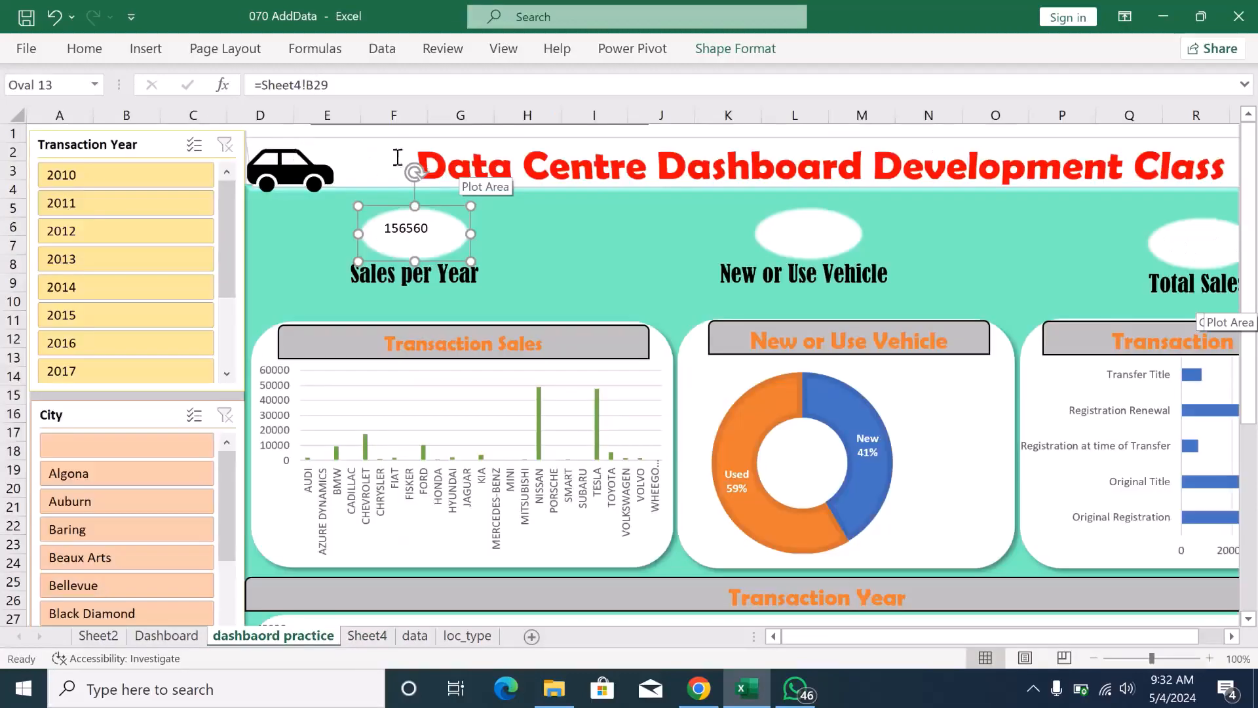
- Narrow the Sales per Year oval slightly and undo the last width reduction
left_click(427, 224)
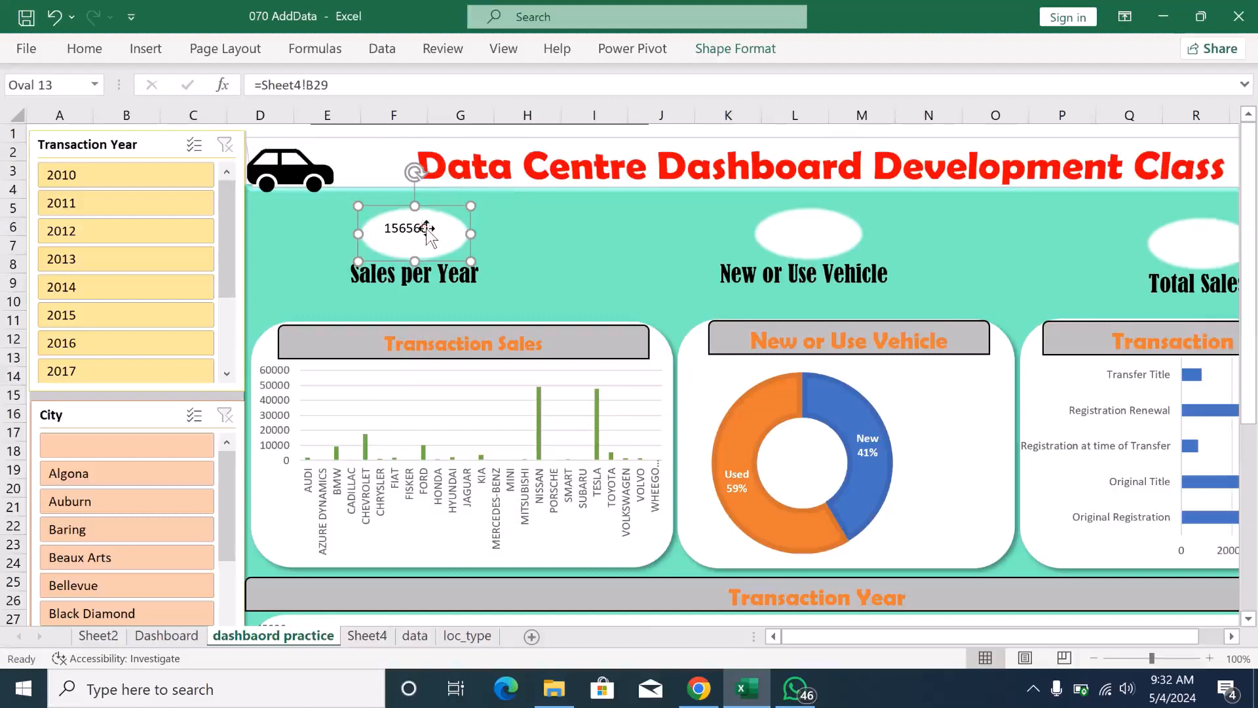
key("shift+Left")
key("shift+Left")
key("ctrl+z")
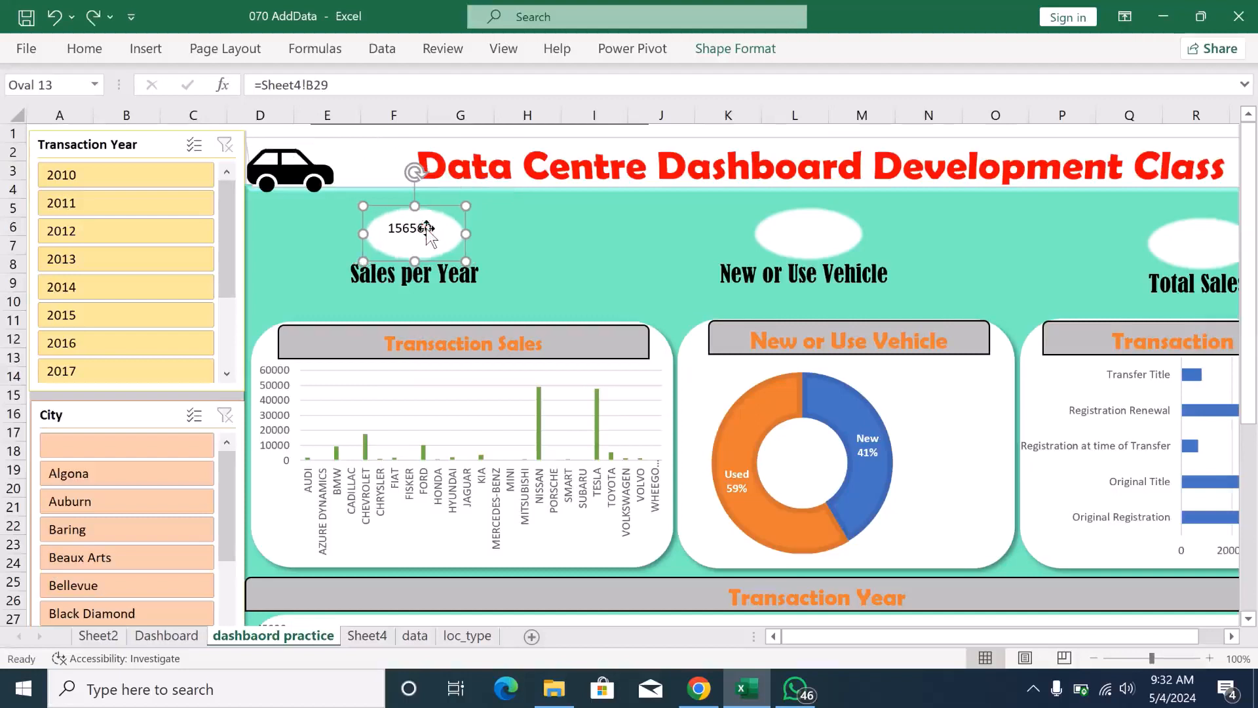
- Format the value in the Sales per Year oval as bold red Bernard MT Condensed text
double_click(428, 228)
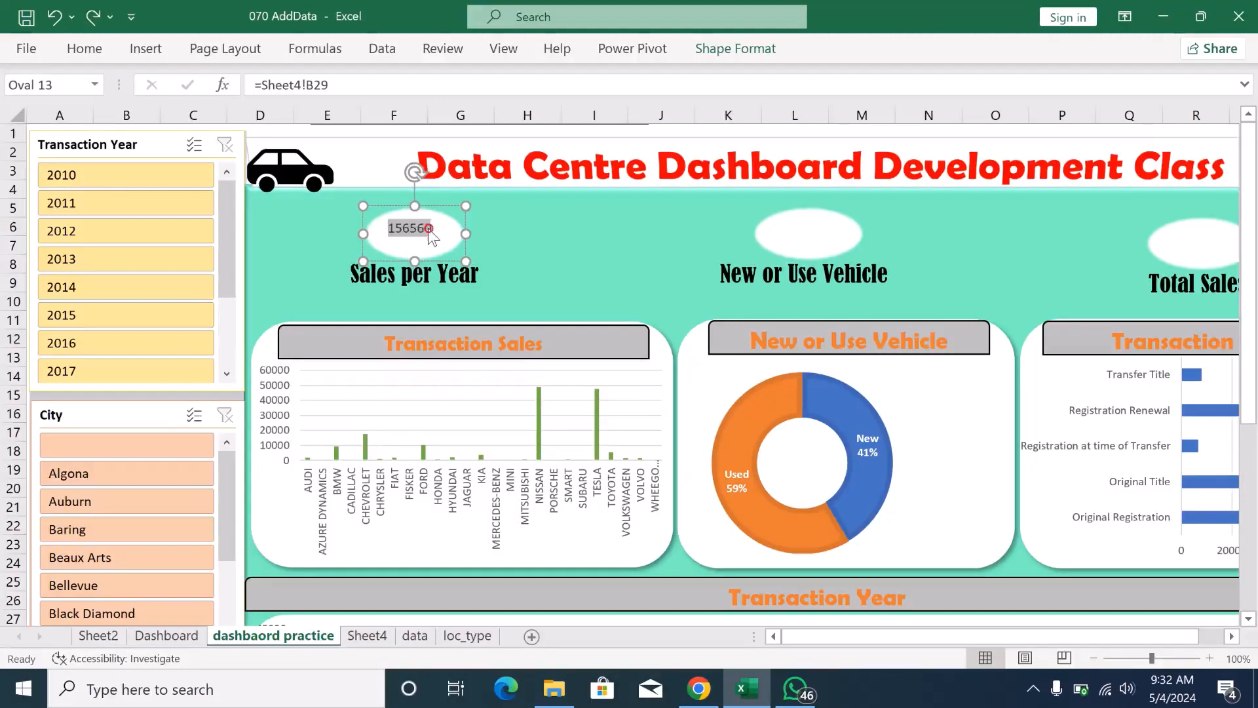
left_click(87, 51)
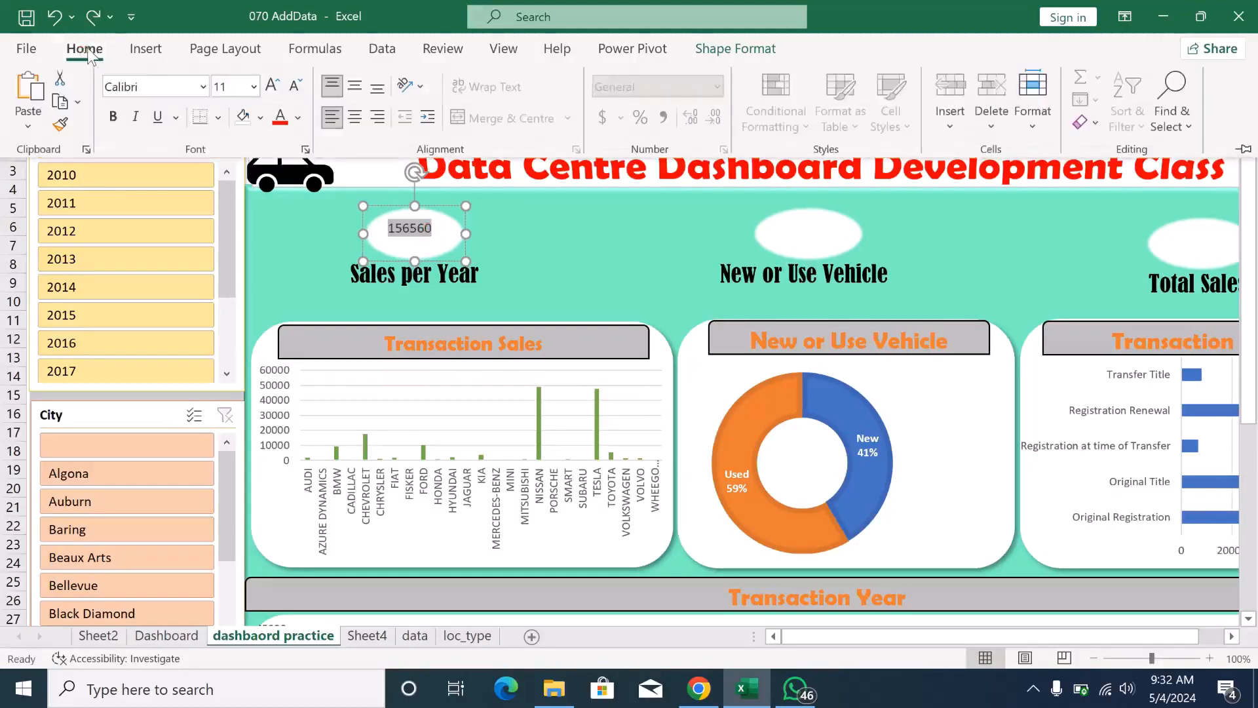
left_click(203, 86)
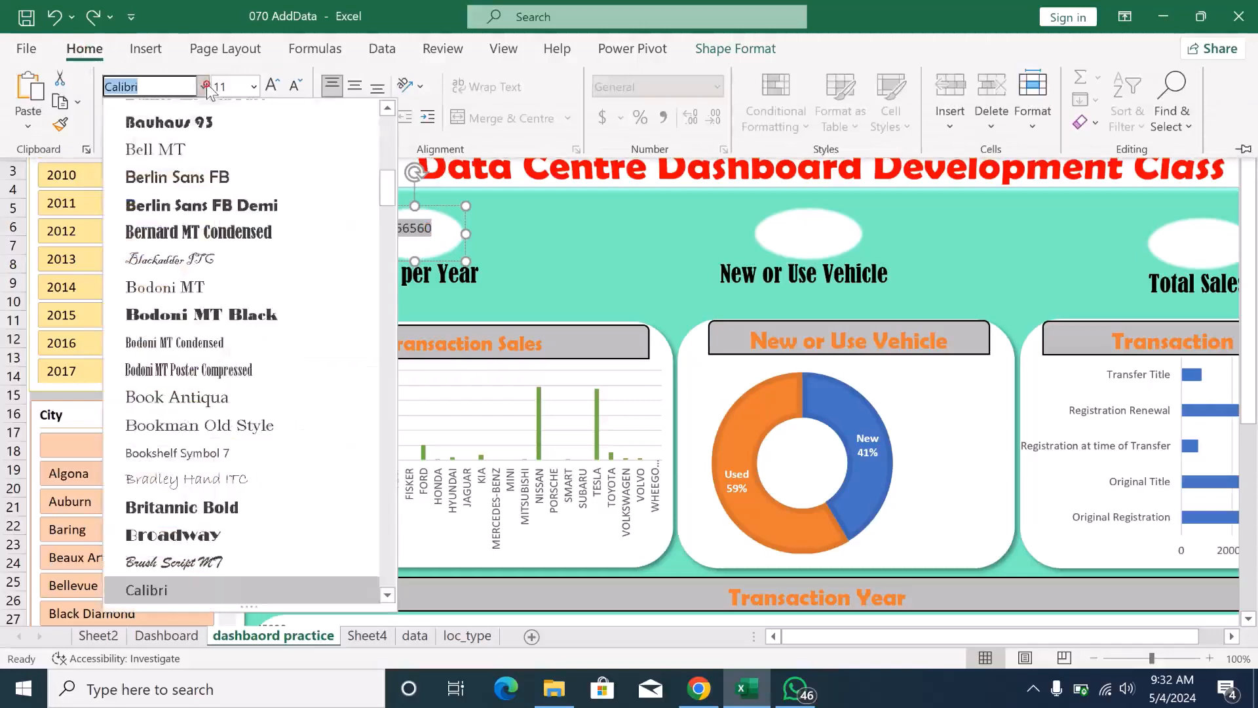
left_click(214, 212)
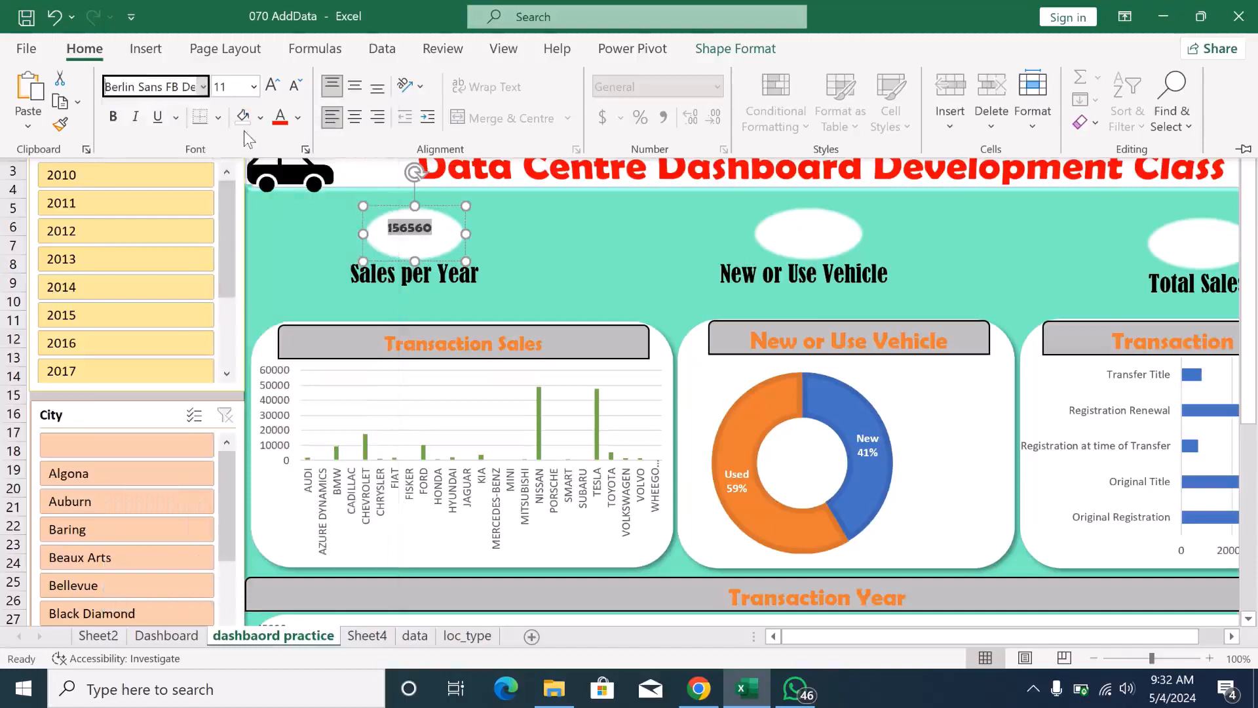
left_click(277, 122)
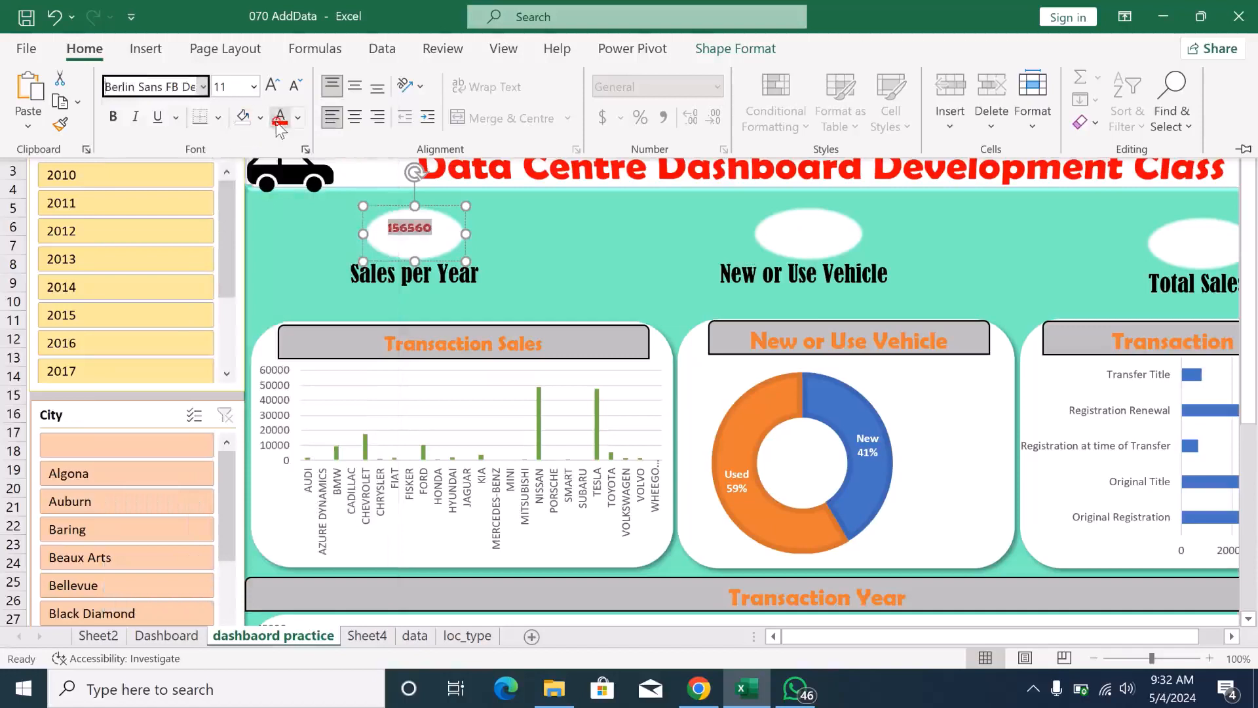
left_click(115, 118)
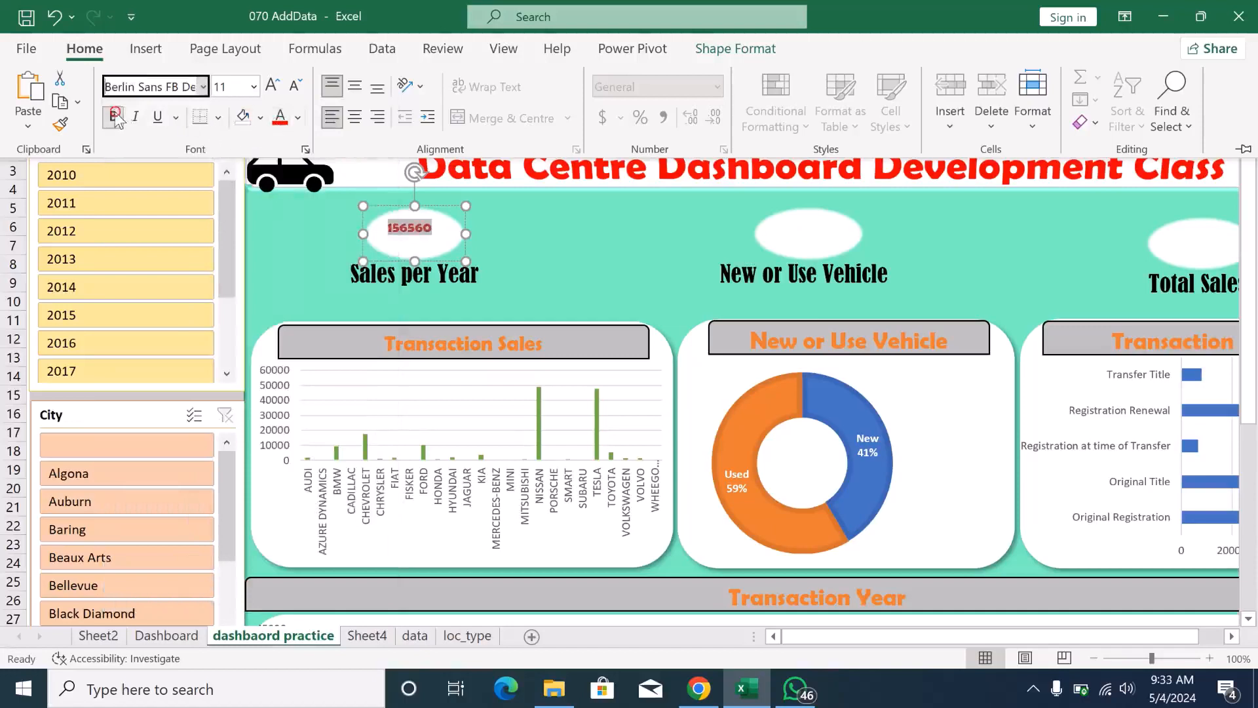
left_click(203, 86)
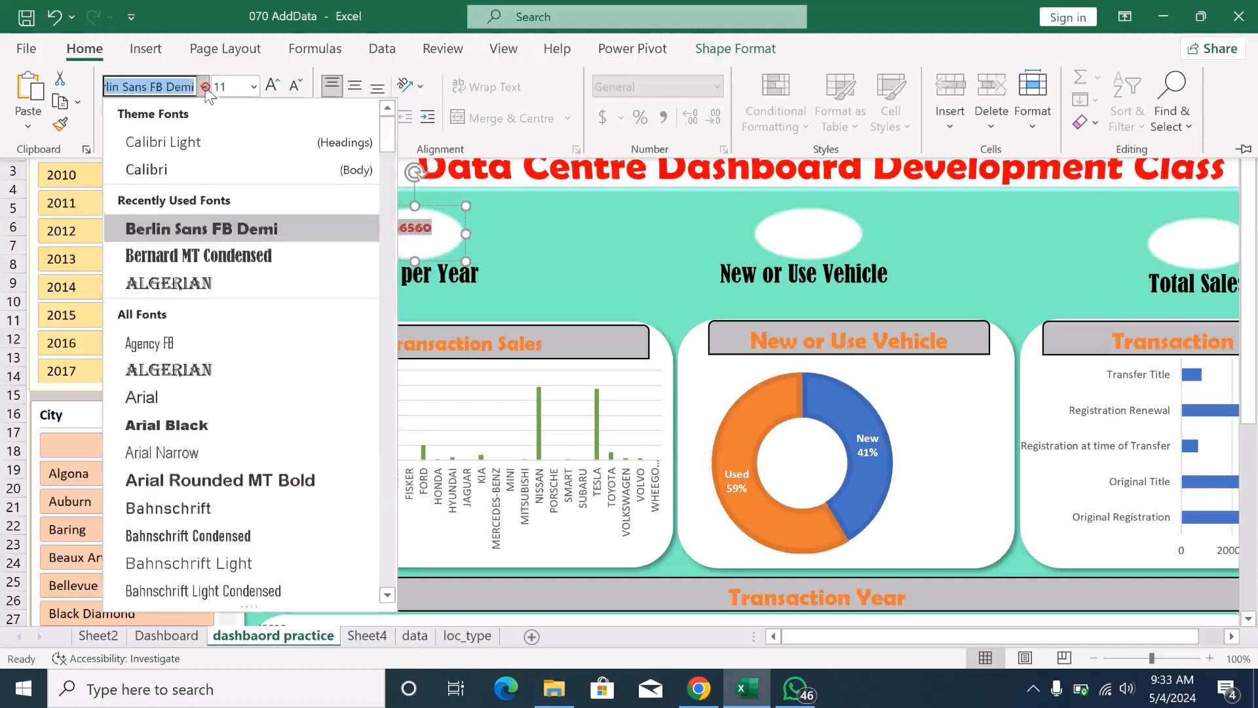
left_click(181, 257)
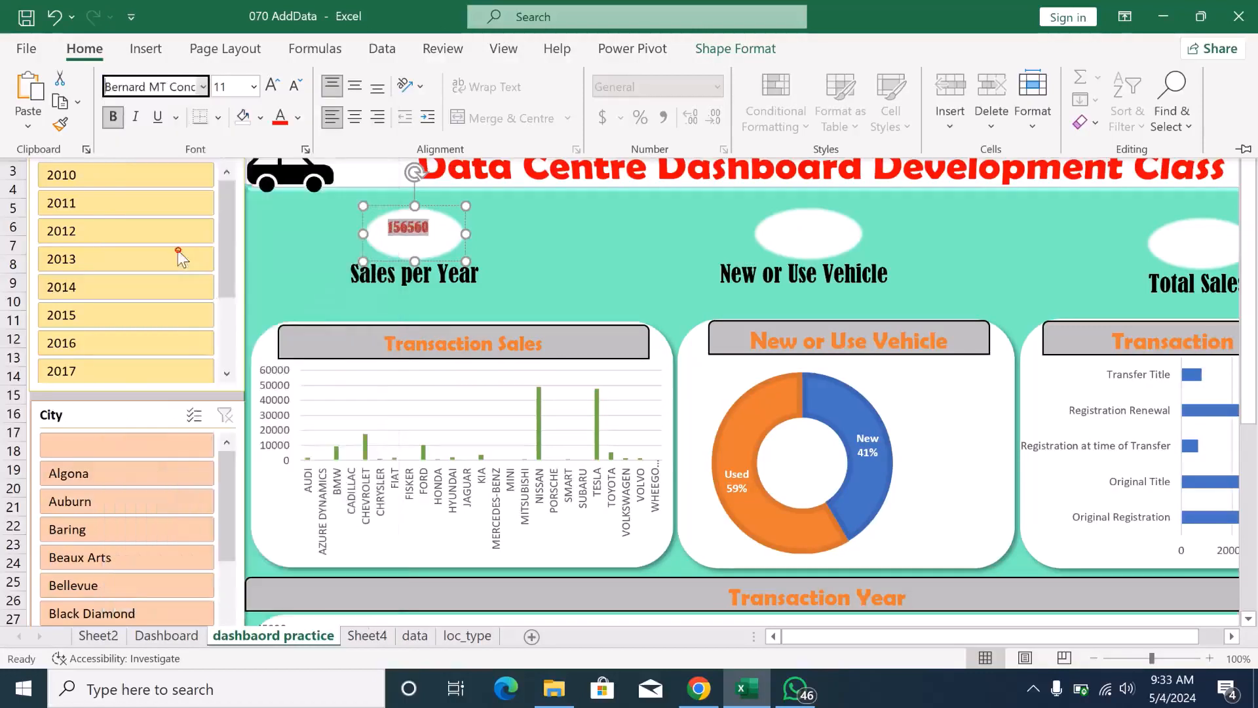
- Enlarge the Sales per Year value to size 16, centre it and widen the oval slightly so the number fits on one line
left_click(272, 87)
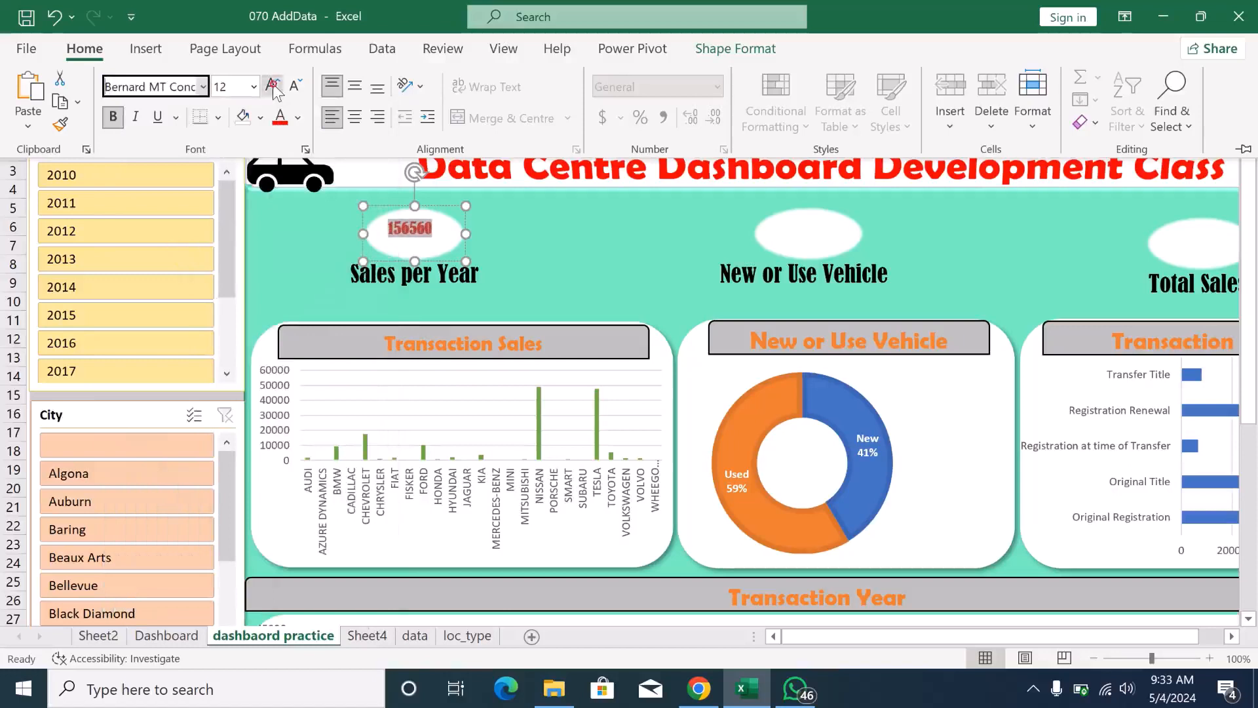
left_click(272, 87)
left_click(272, 87)
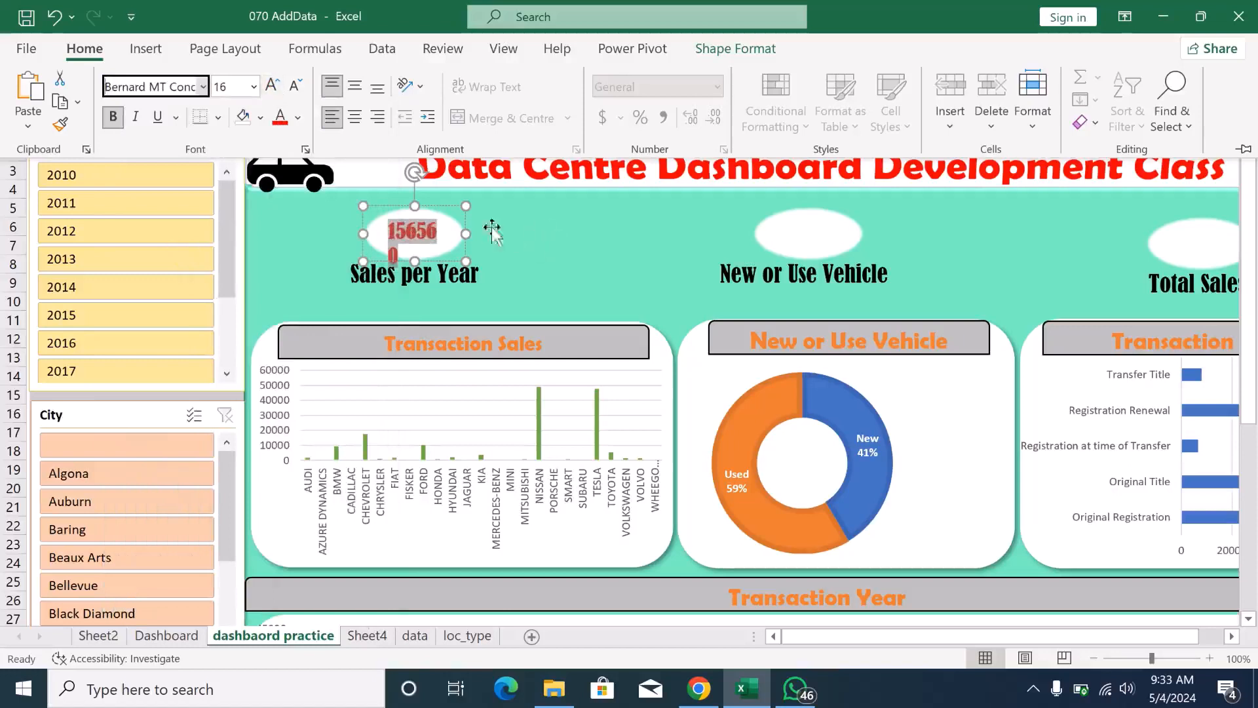
left_click(355, 116)
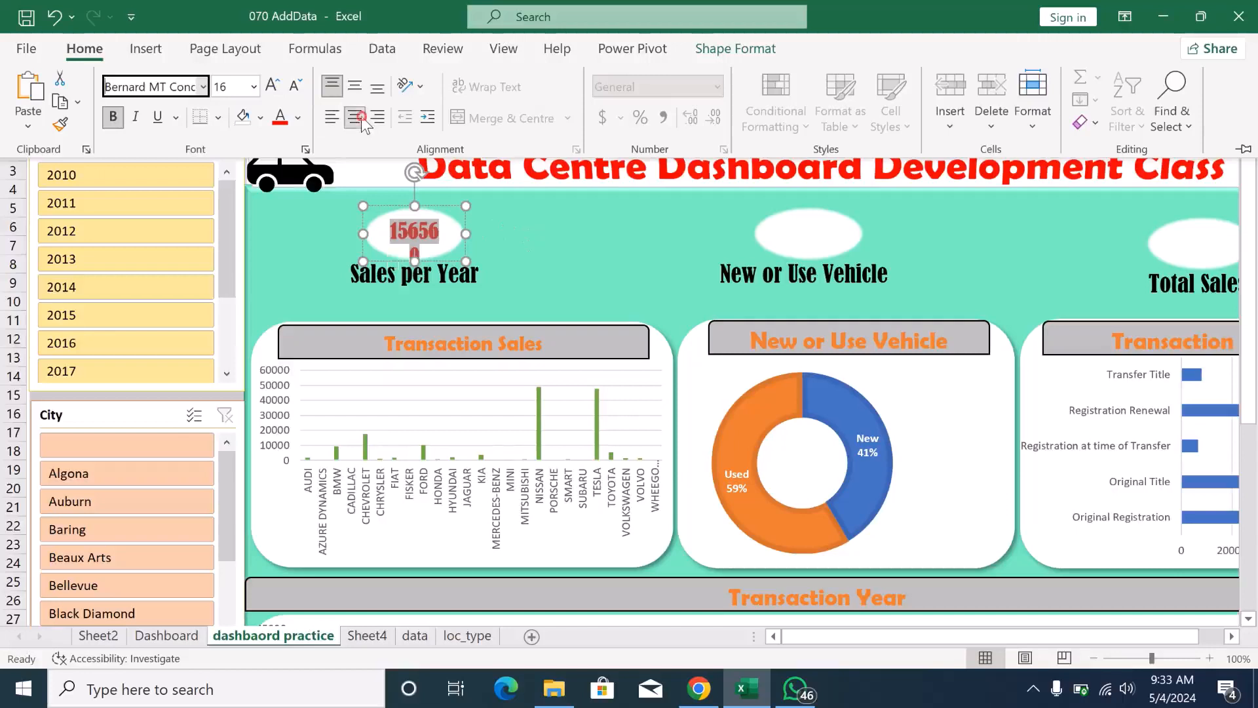
left_click(482, 233)
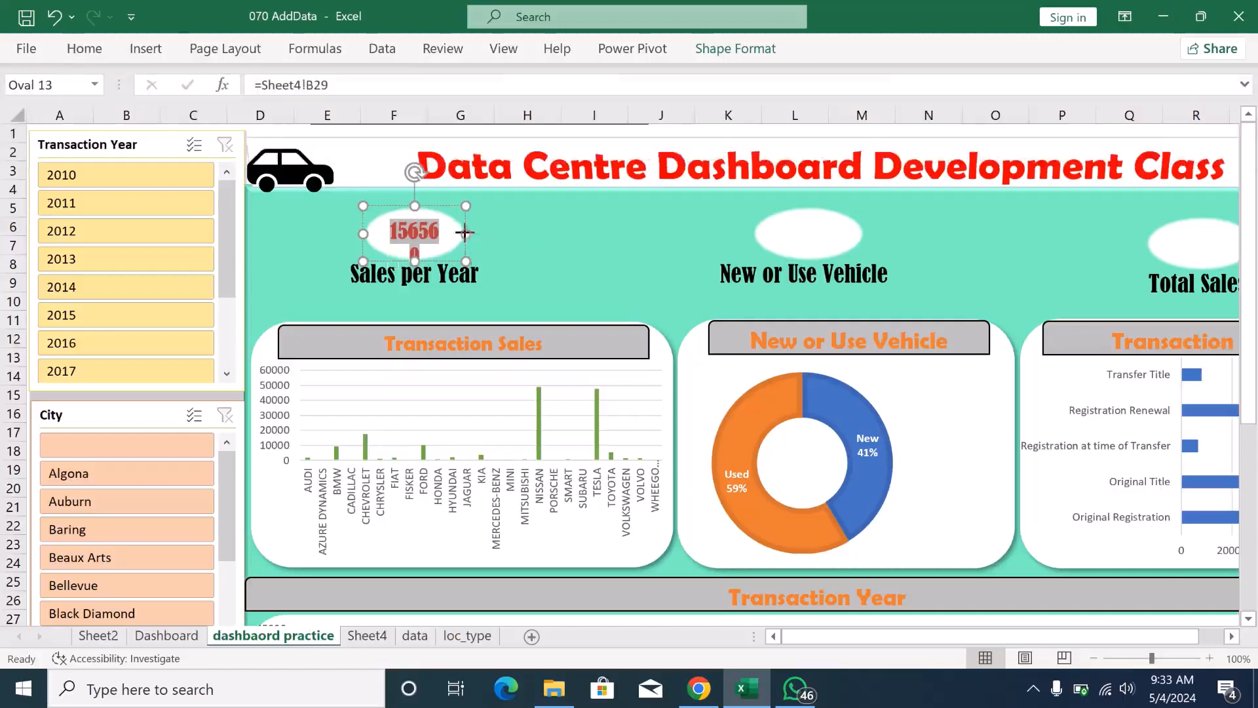
left_click_drag(467, 232, 475, 233)
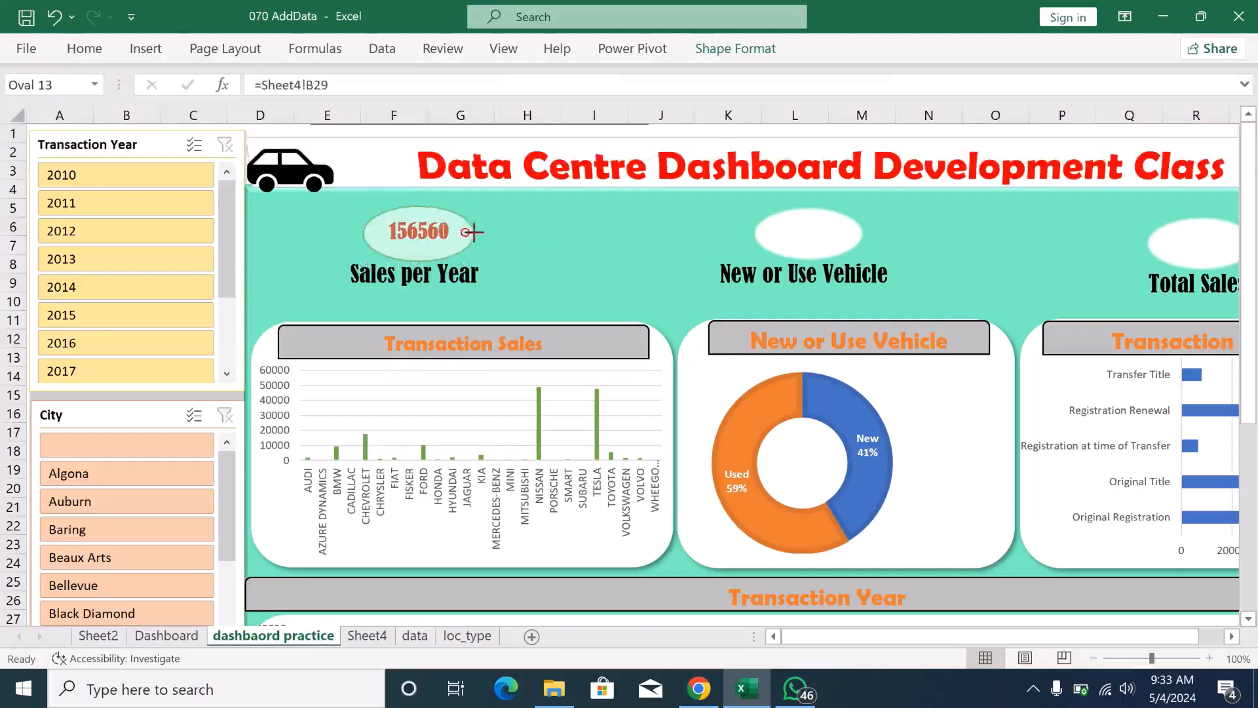
left_click(591, 233)
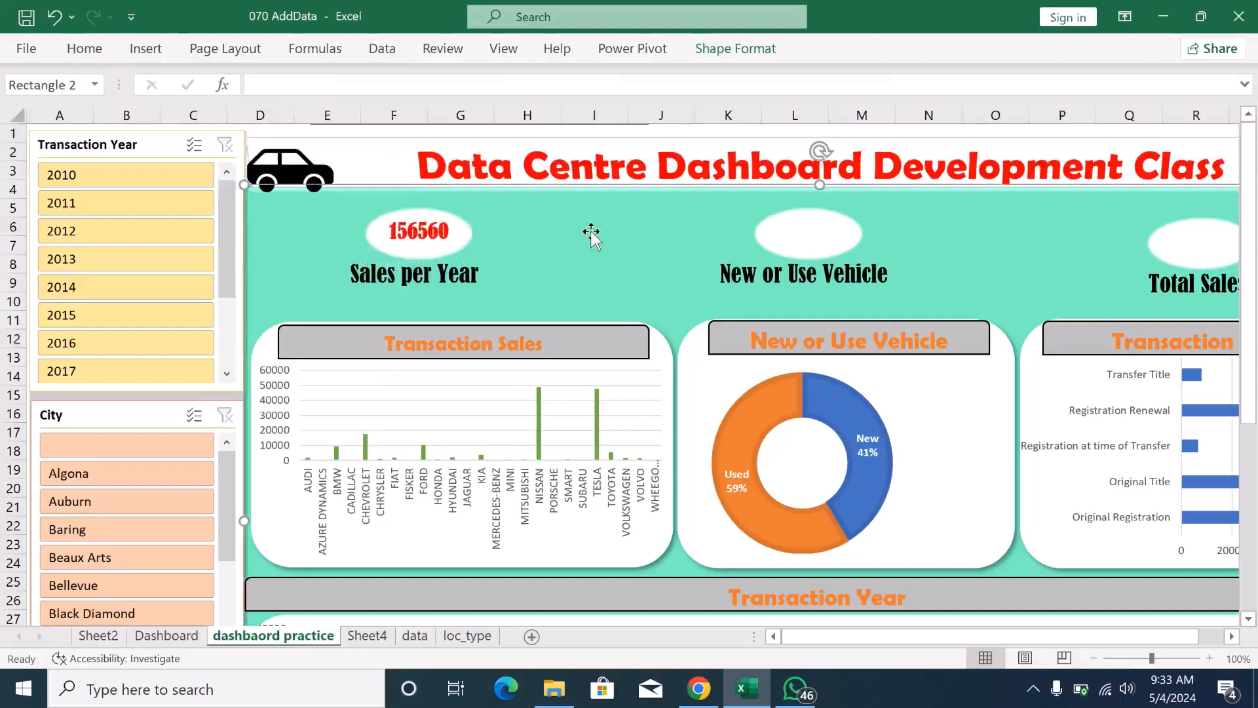
- Link the oval above the New or Use Vehicle label to the pivot table grand total with the formula =Sheet4!B34
left_click(800, 234)
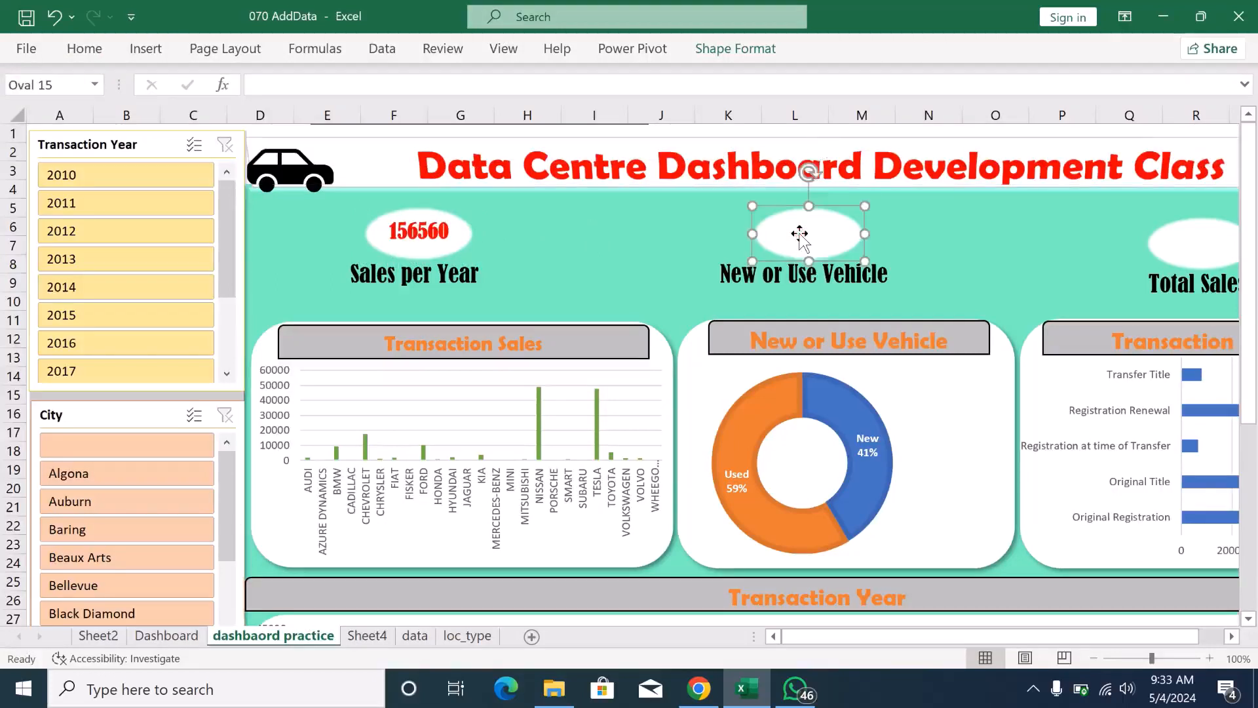
left_click(274, 83)
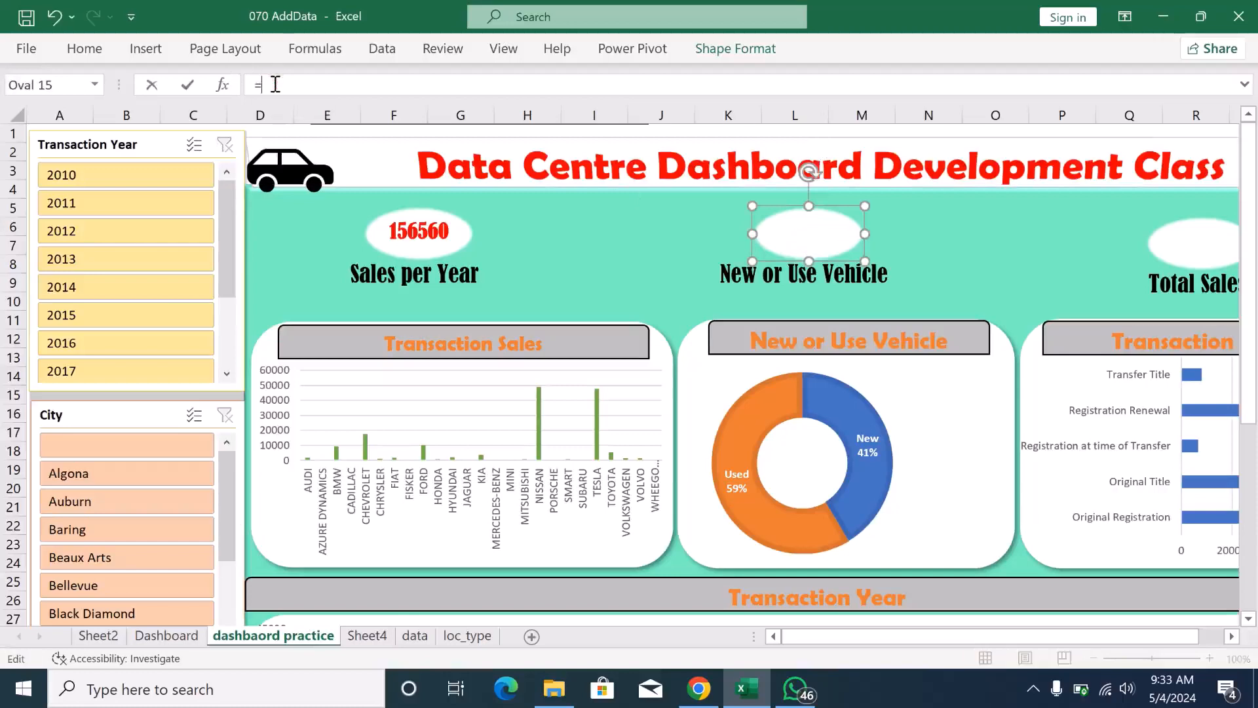
type("=")
left_click(367, 636)
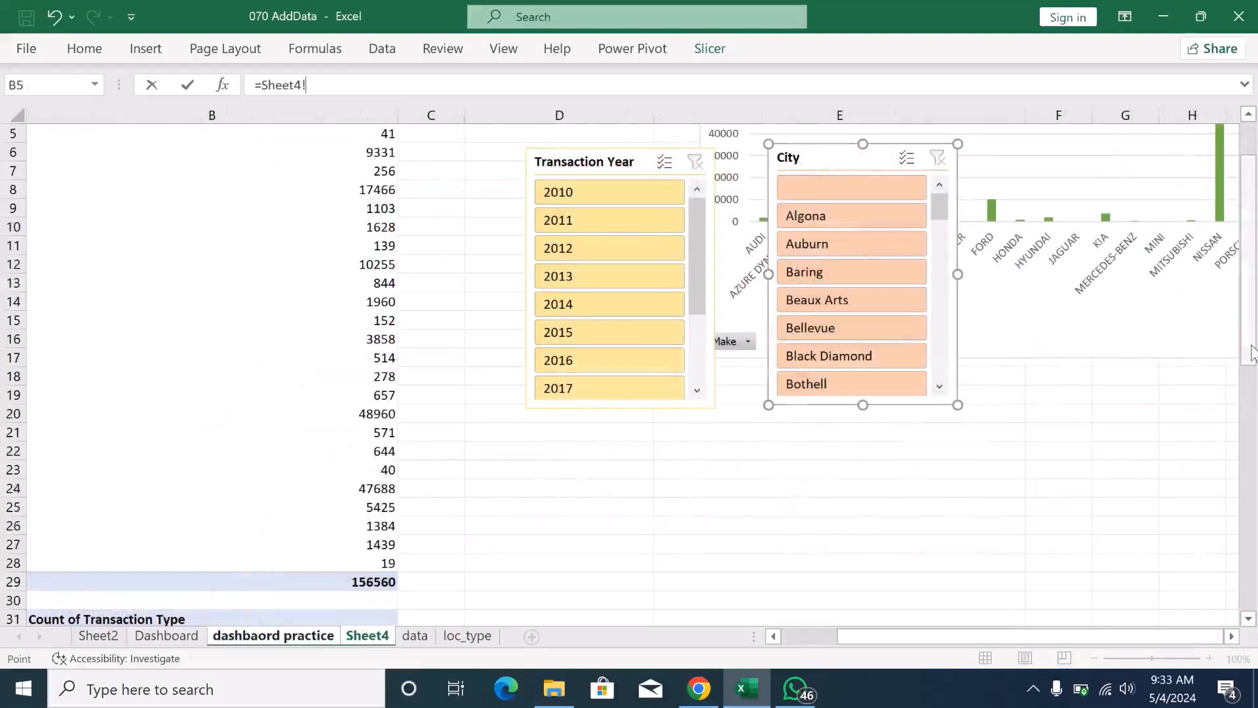
left_click_drag(1251, 354, 1254, 452)
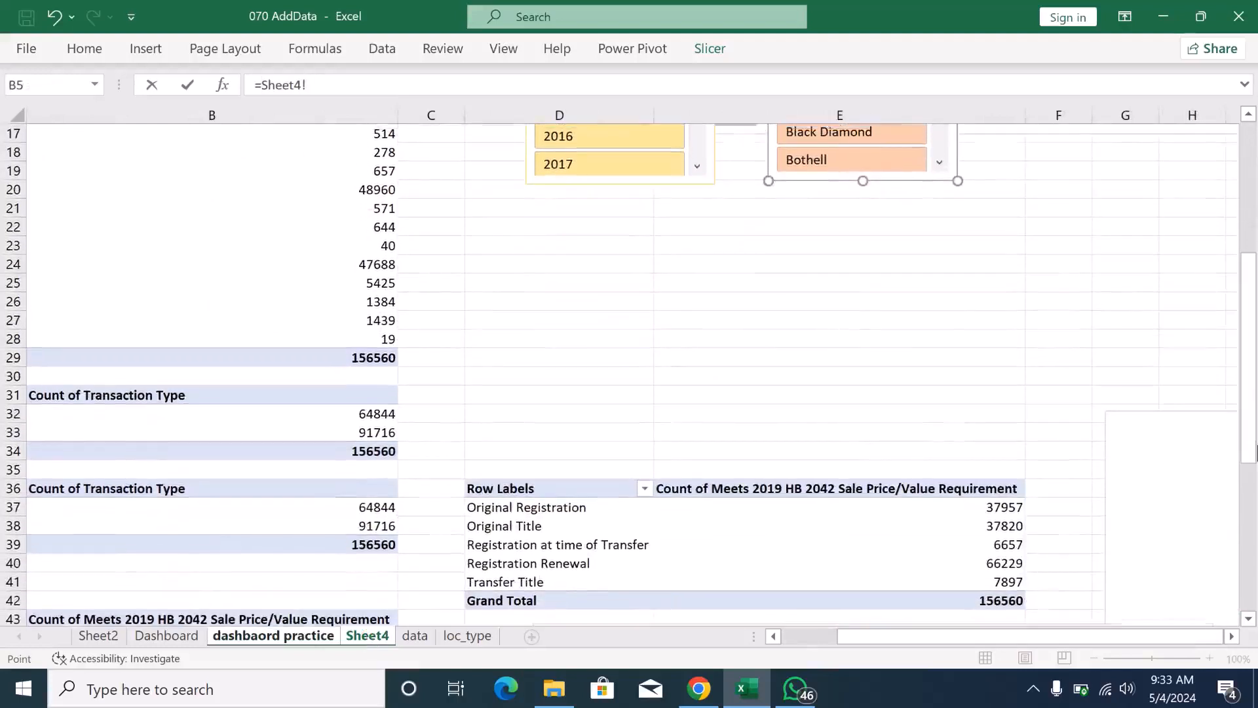
left_click_drag(960, 639, 885, 658)
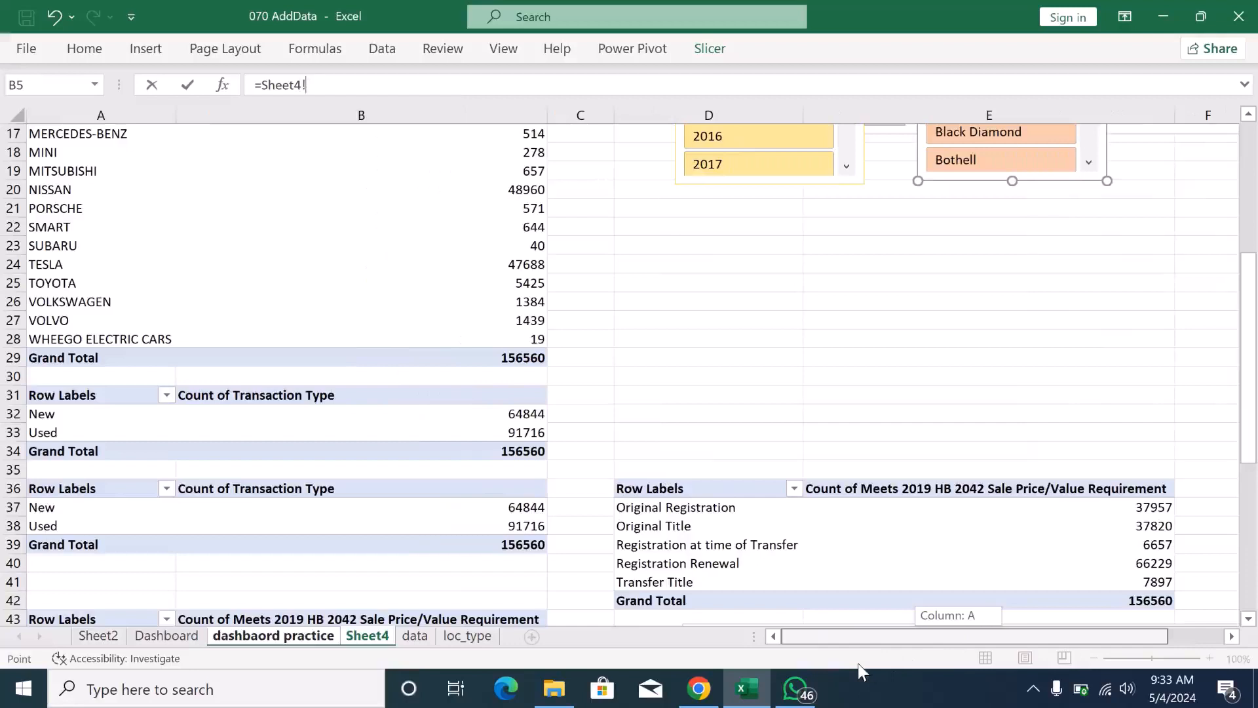
left_click_drag(860, 670, 831, 623)
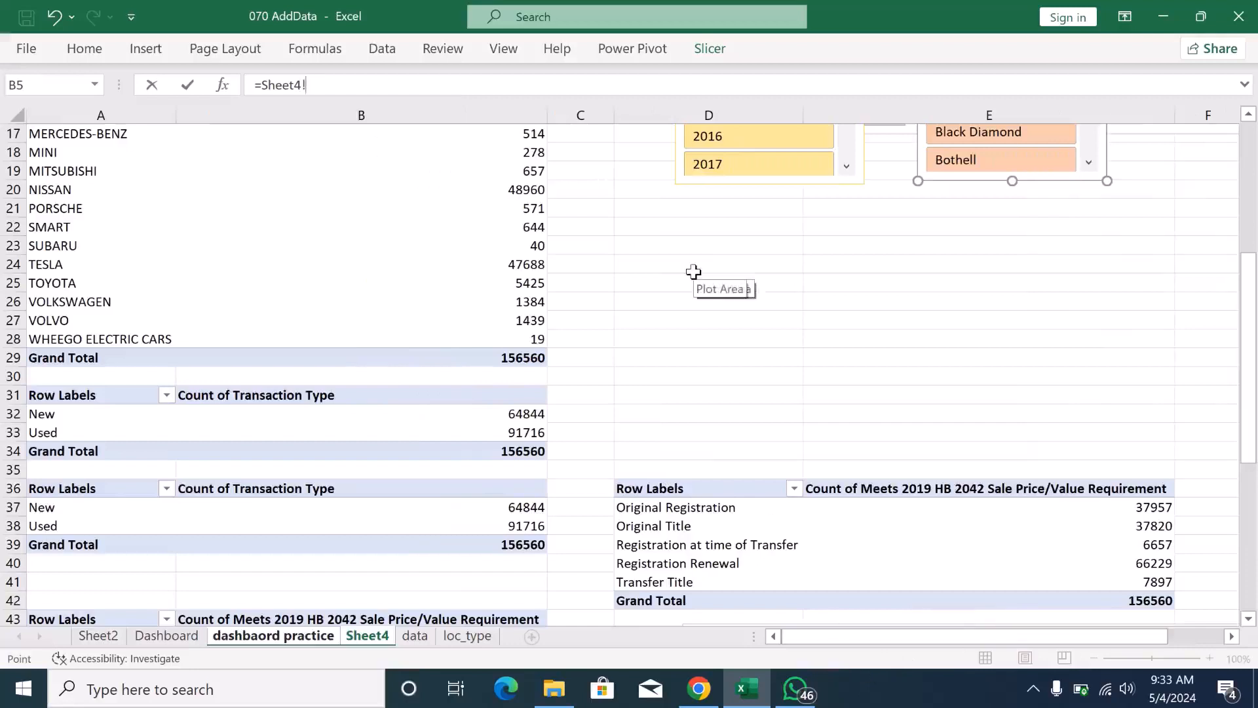
type("b34")
key("Return")
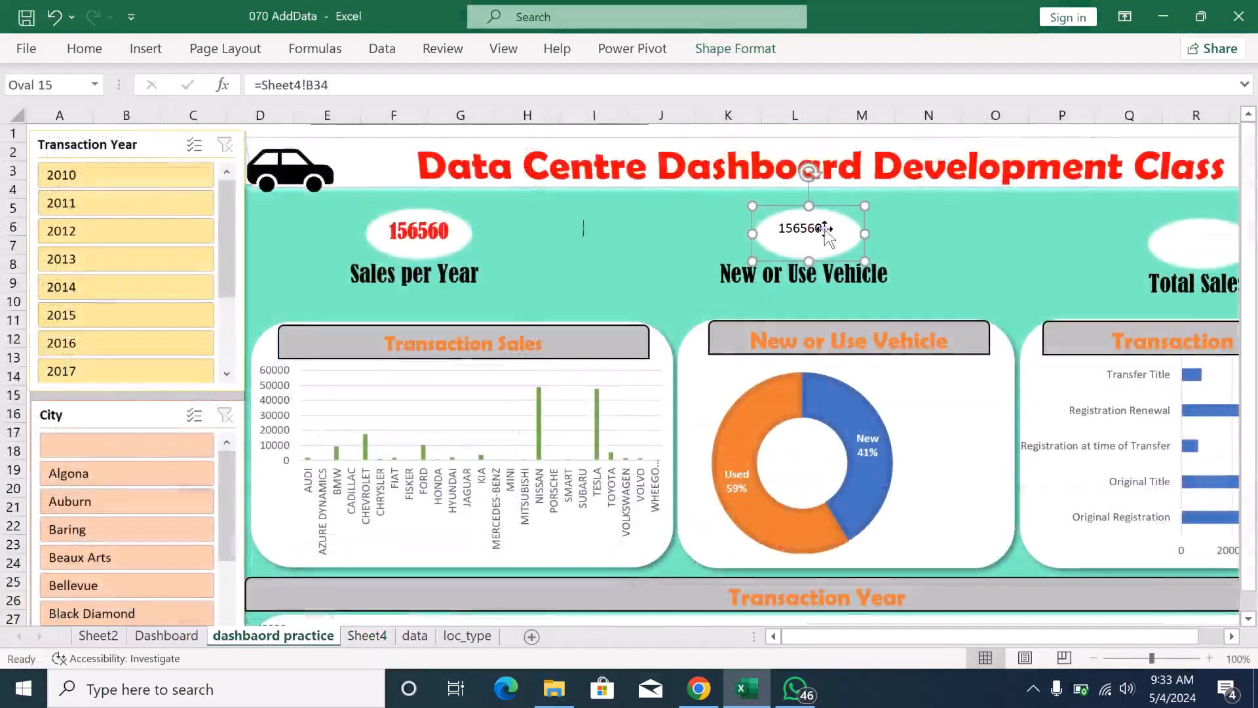
- Set the value in the New or Use Vehicle oval to red Berlin Sans FB Demi text
double_click(825, 229)
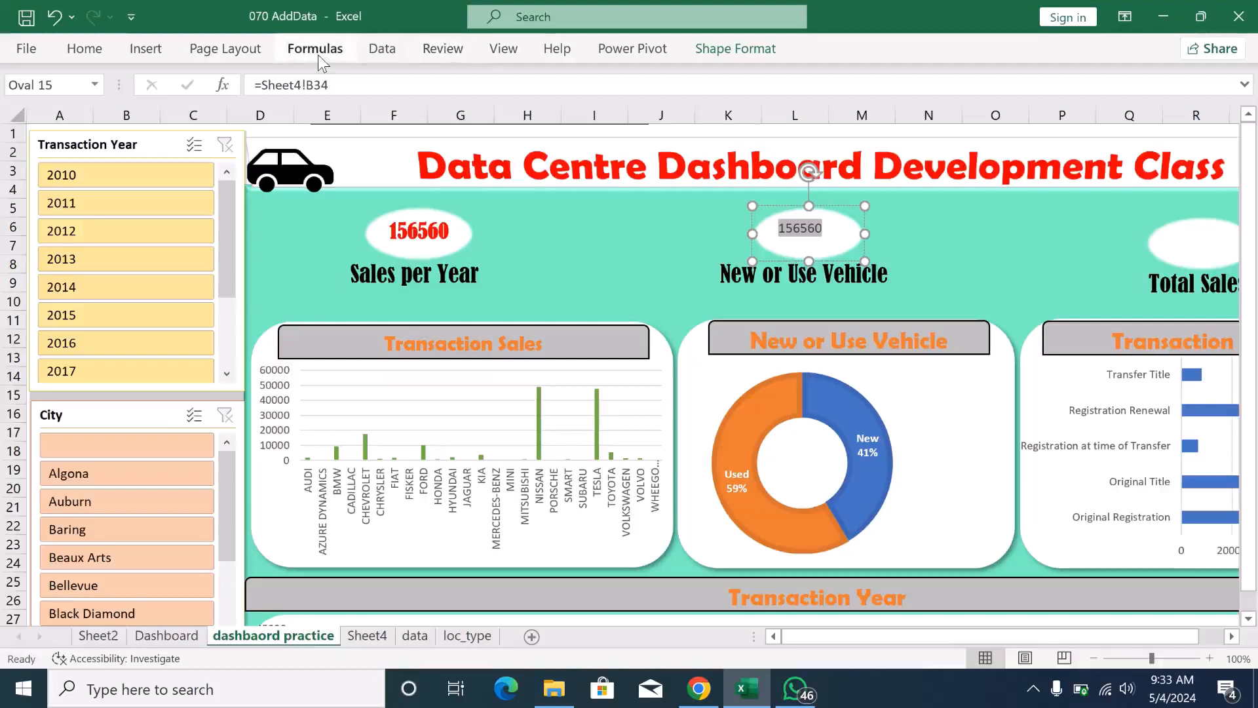
left_click(86, 55)
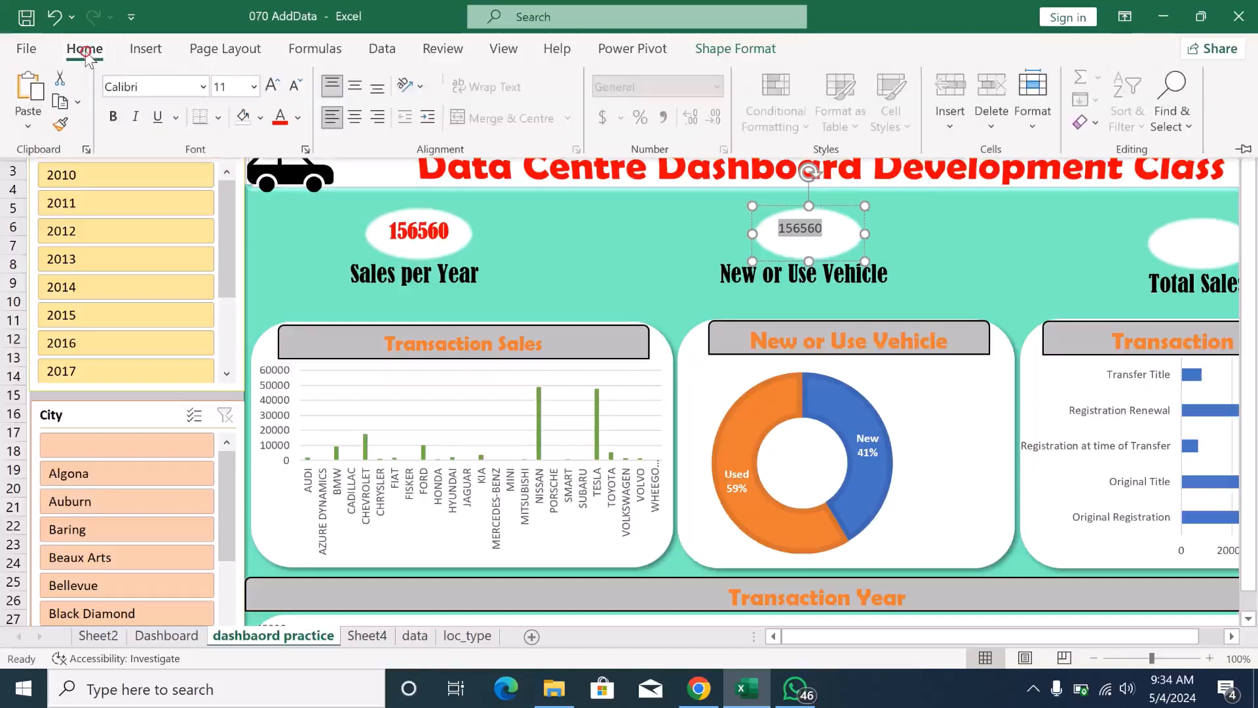
left_click(202, 86)
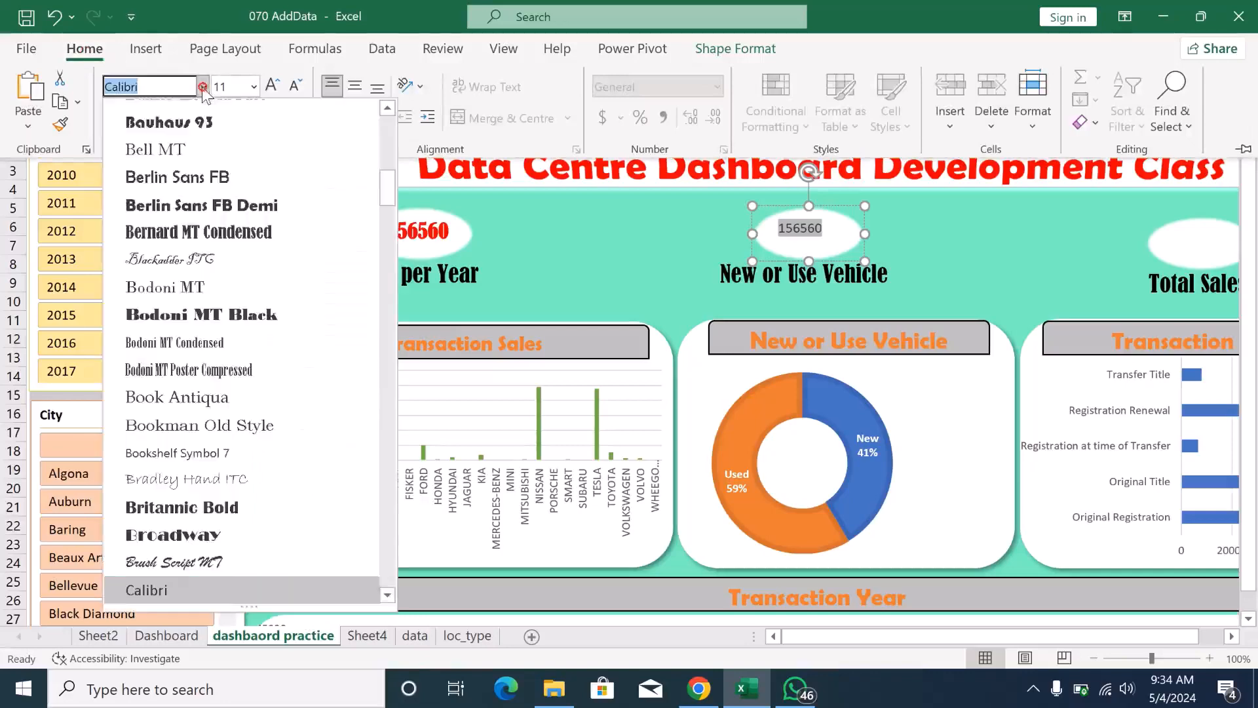
left_click(213, 208)
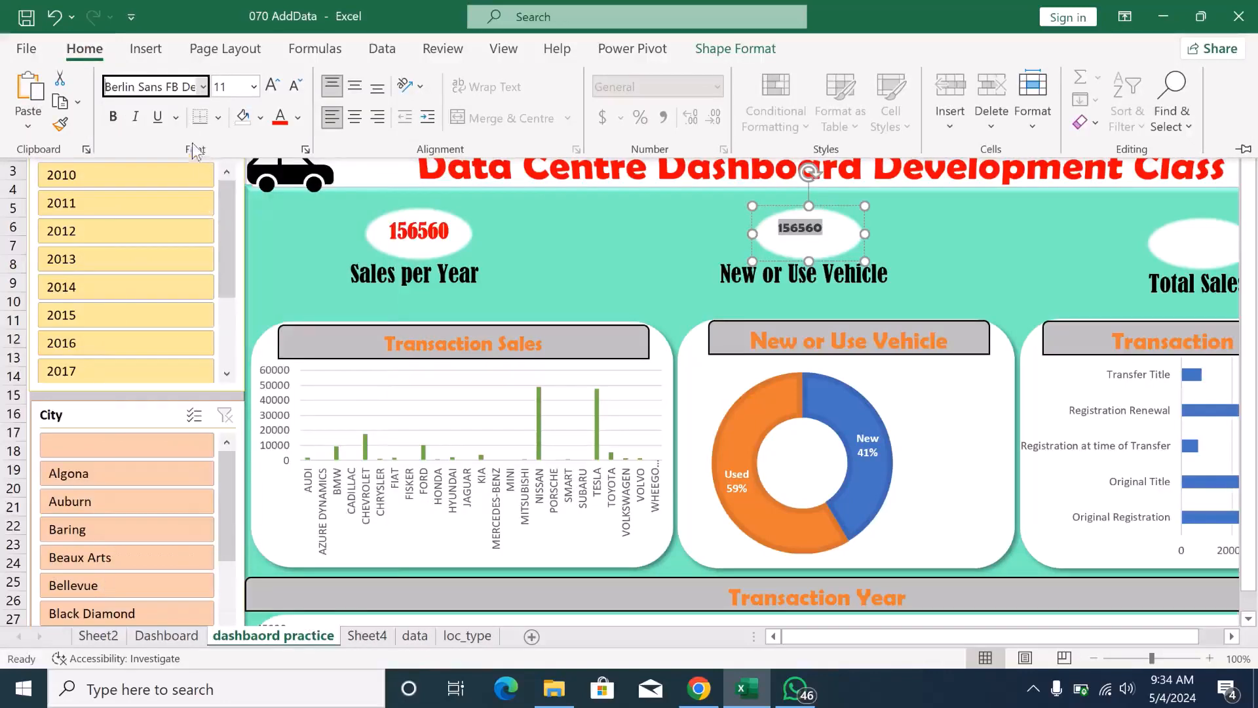
left_click(279, 122)
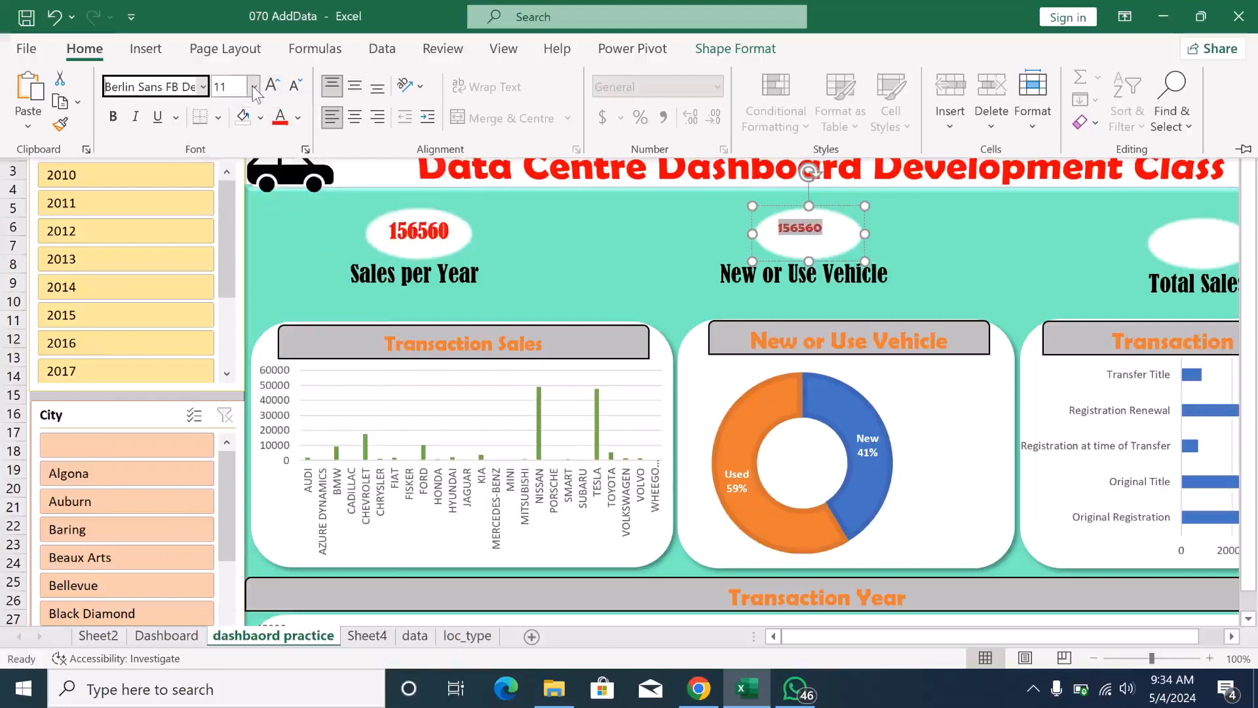
- Enlarge the New or Use Vehicle value to size 16, centre it and widen the oval to fit the number on one line
left_click(271, 86)
left_click(271, 87)
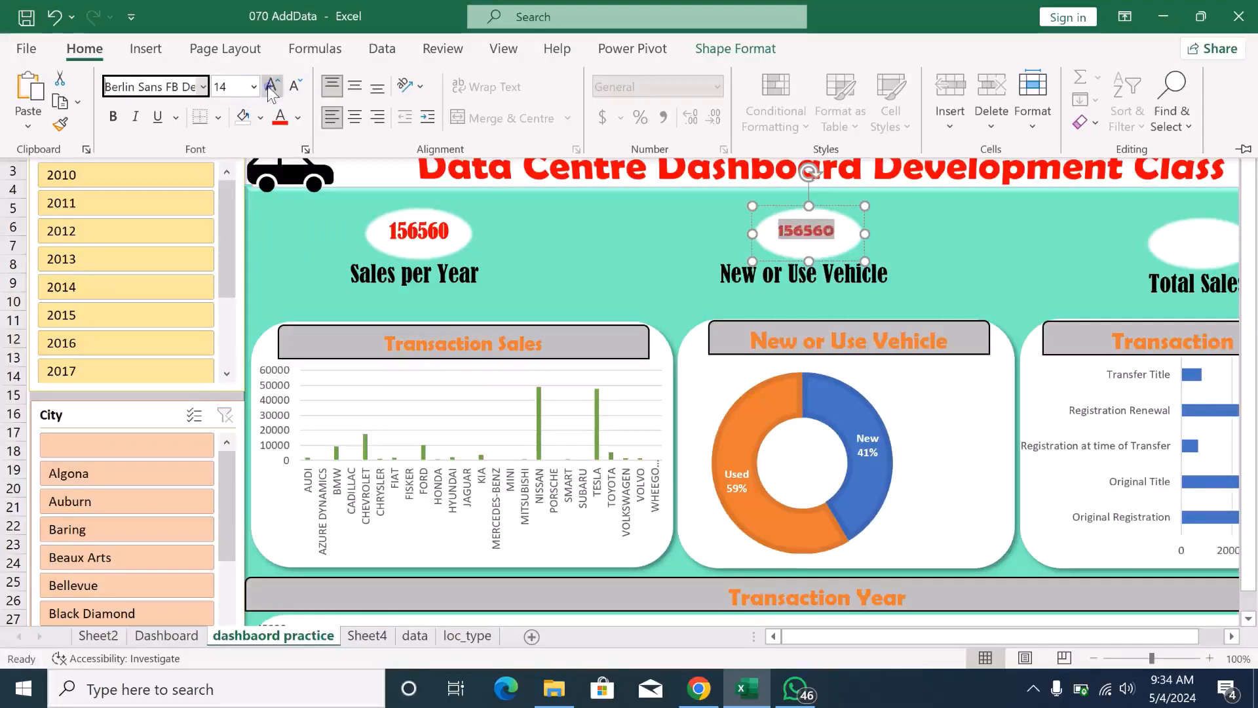
left_click(271, 86)
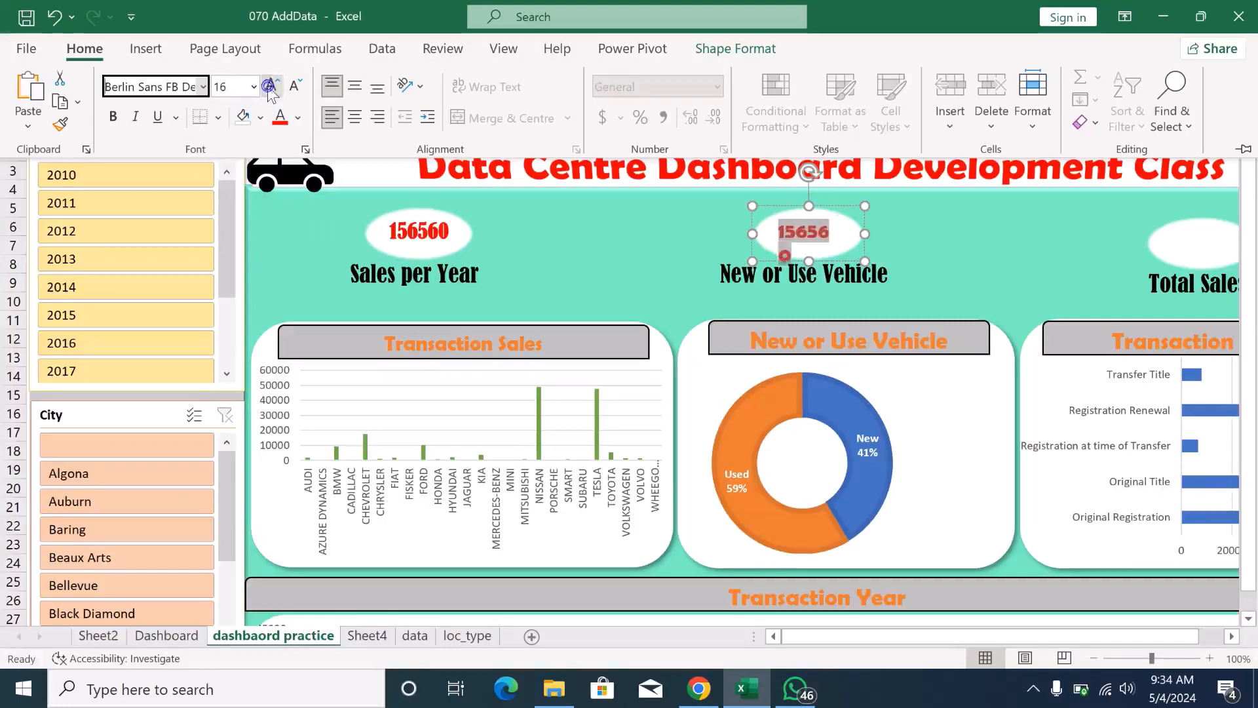
left_click(355, 118)
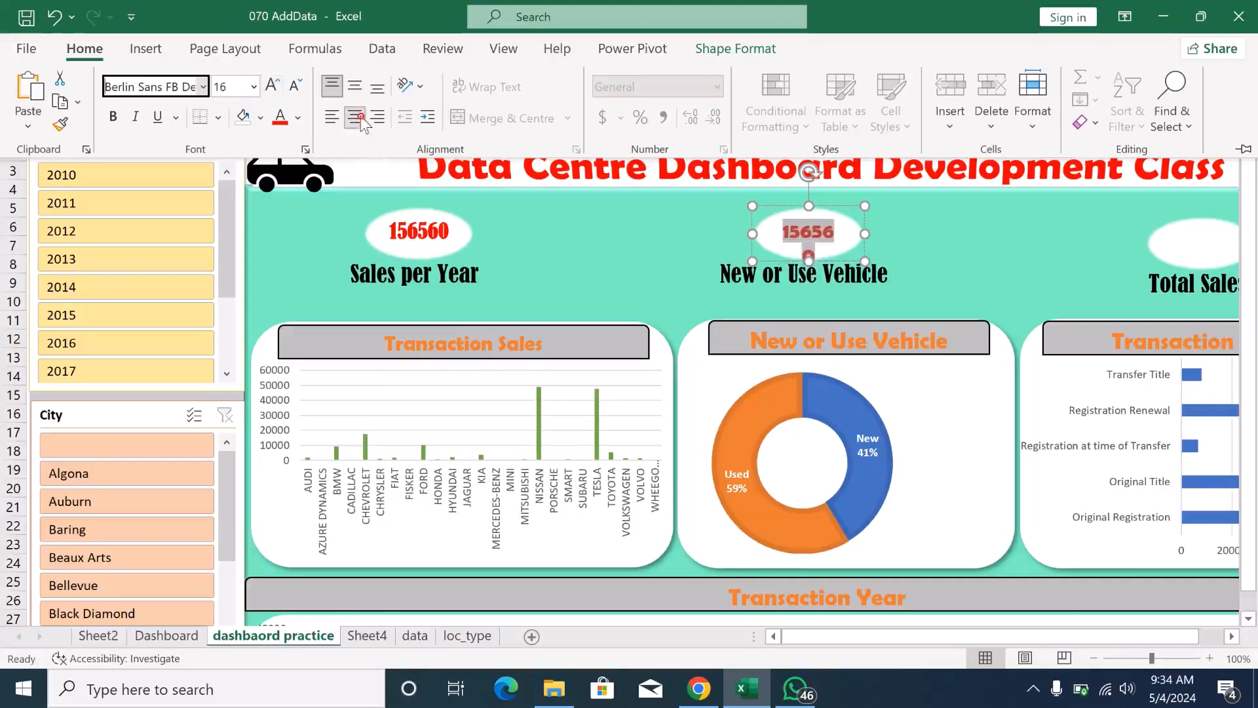
left_click(751, 233)
left_click_drag(752, 232, 733, 234)
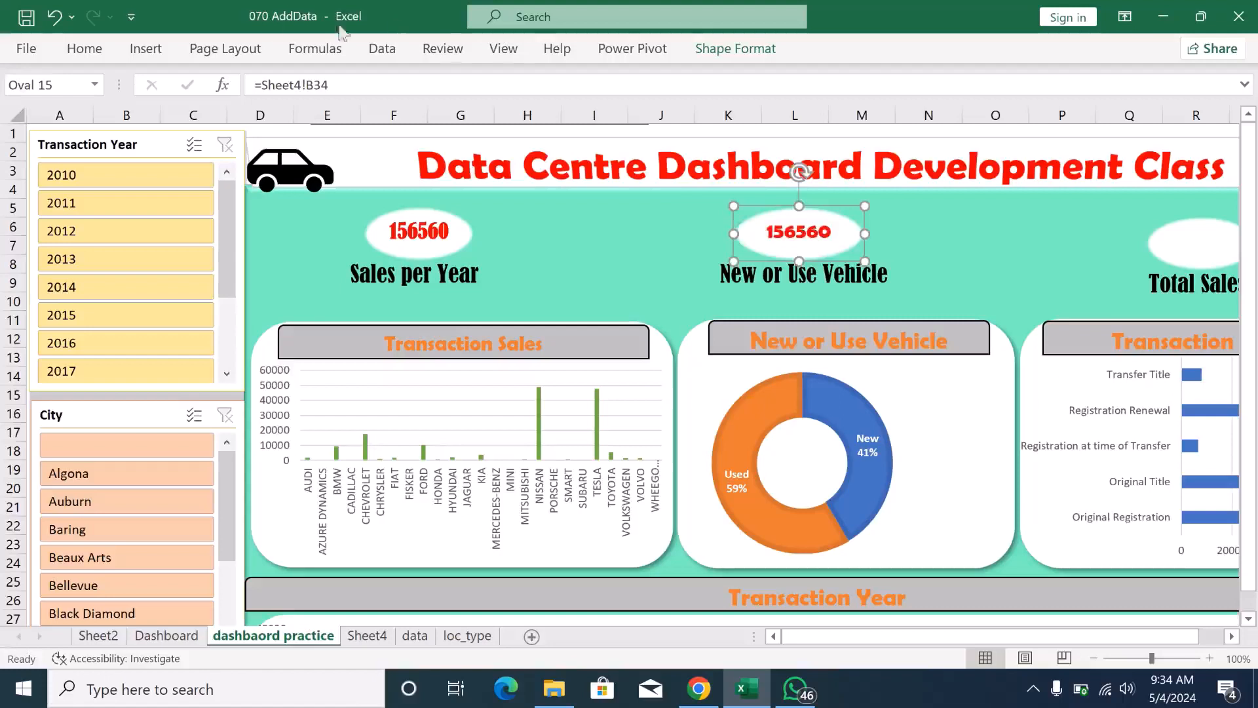
- Check the font and size applied to the value in the New or Use Vehicle oval
left_click(89, 51)
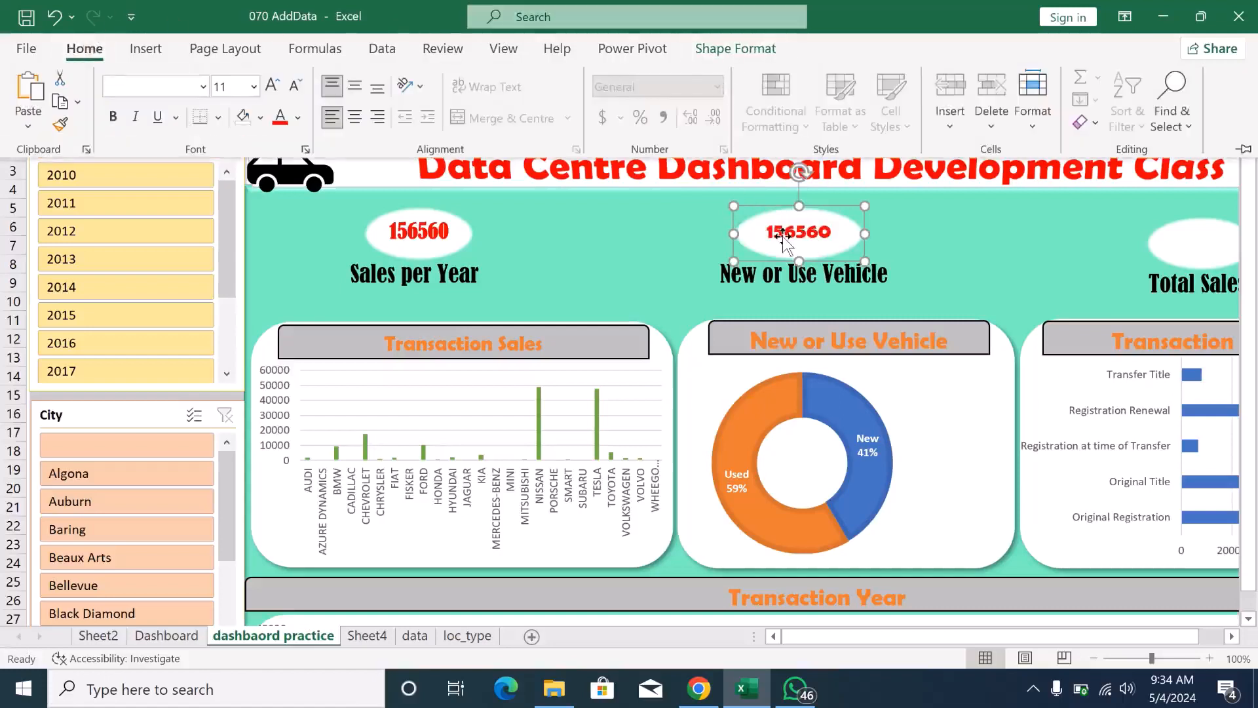
left_click(778, 233)
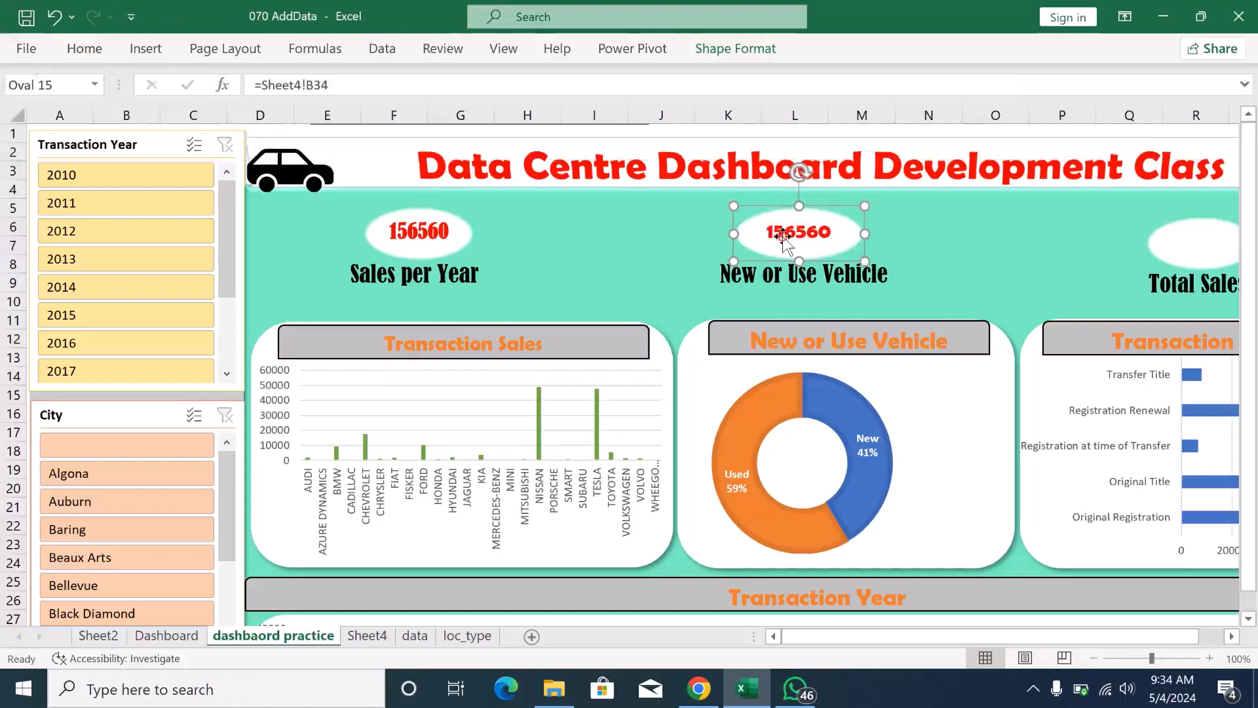
left_click(84, 50)
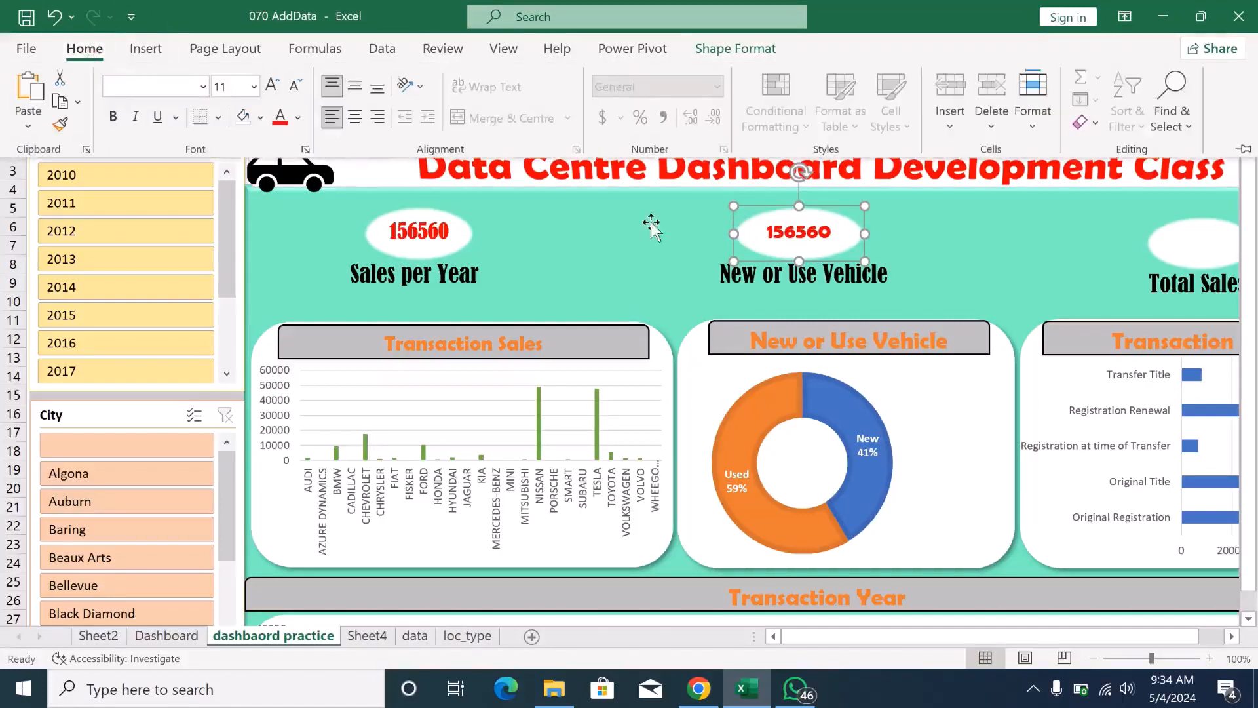
left_click(779, 229)
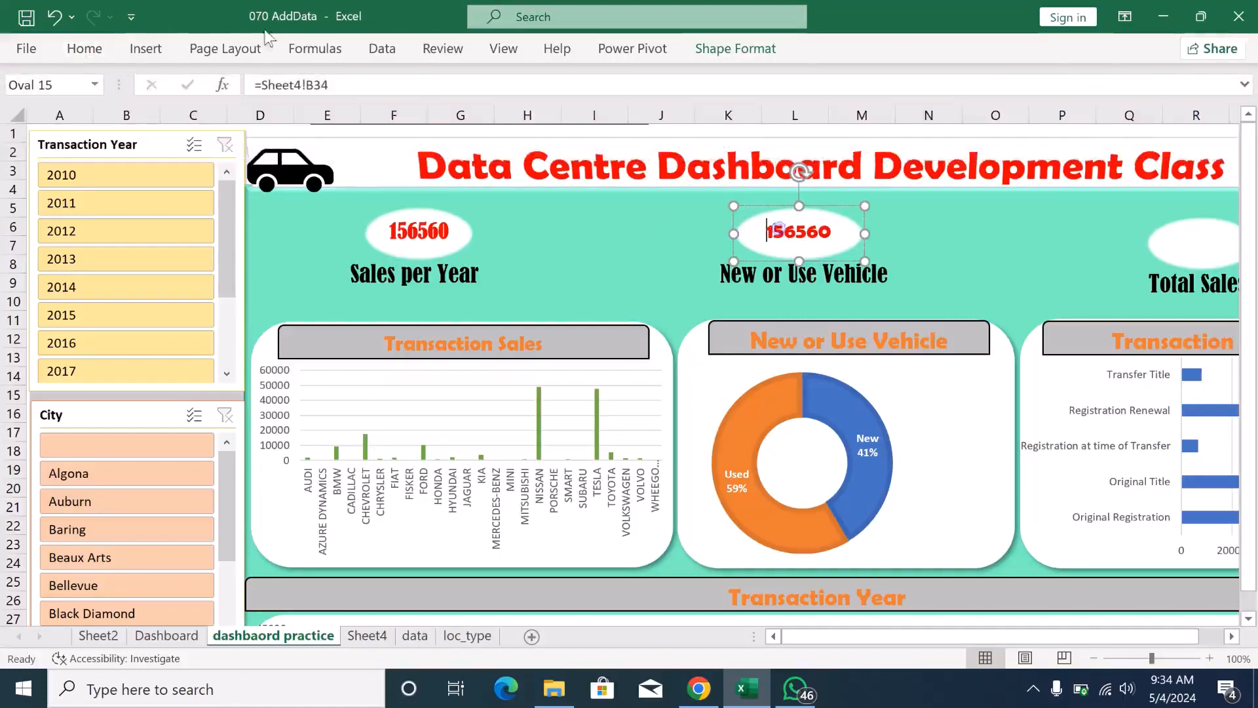
left_click(91, 55)
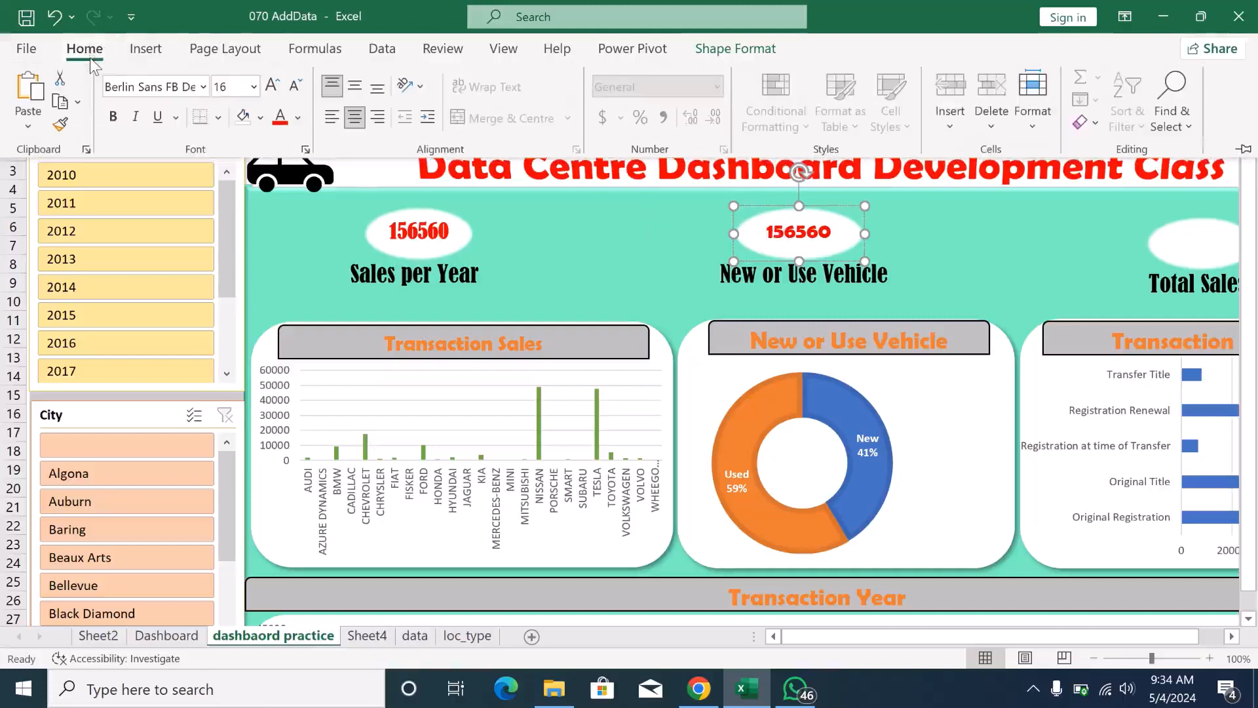
- Link the oval above the Total Sales label to the yearly pivot table's grand total with the formula =Sheet4!B55
left_click(1179, 250)
left_click(1178, 250)
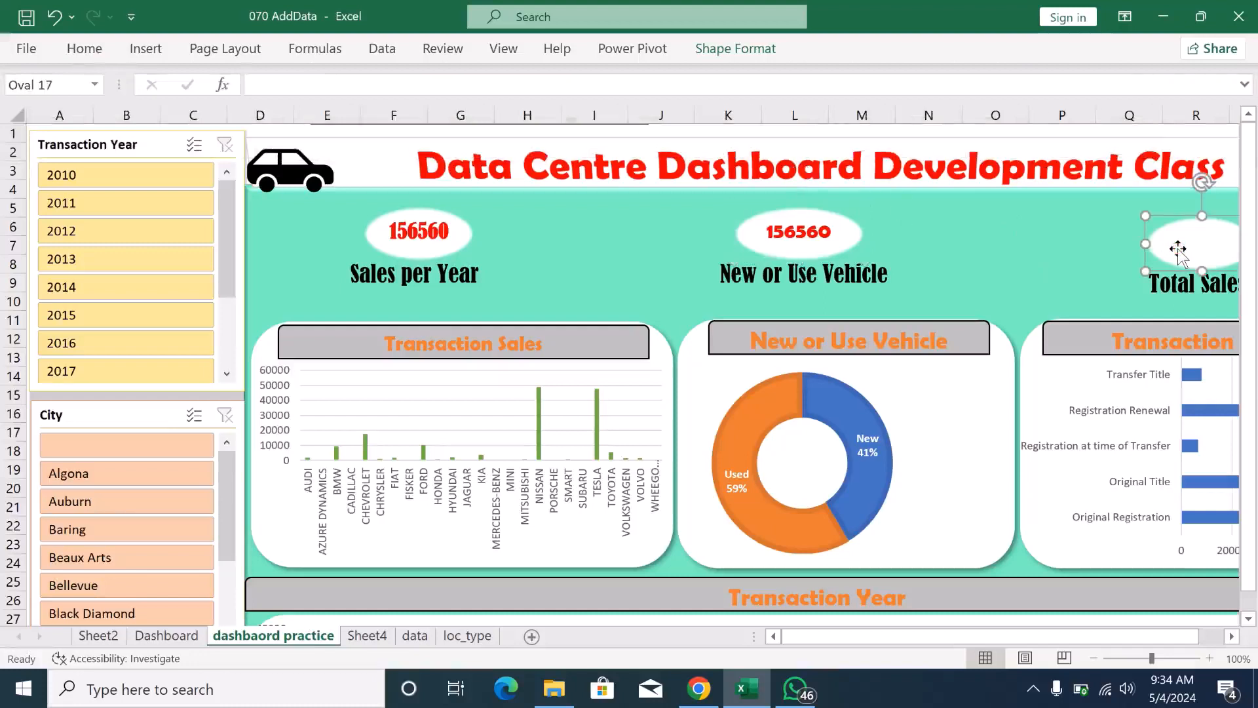
left_click(280, 88)
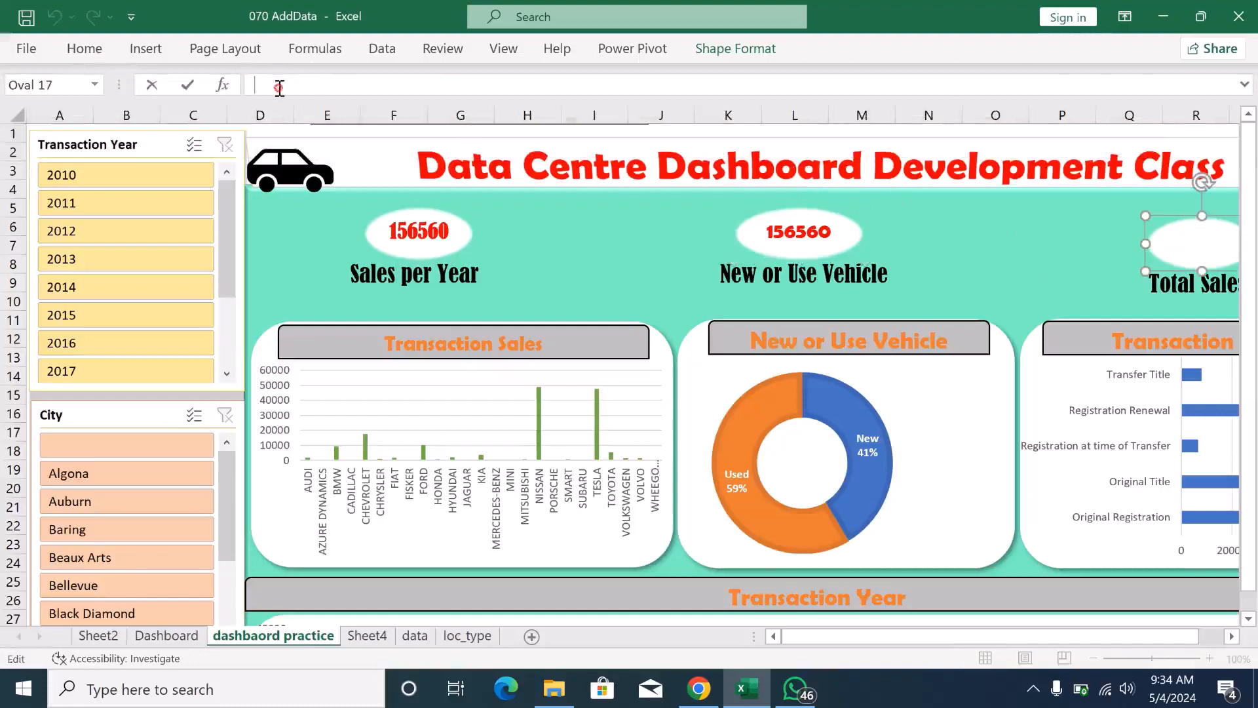
type("=")
left_click(365, 637)
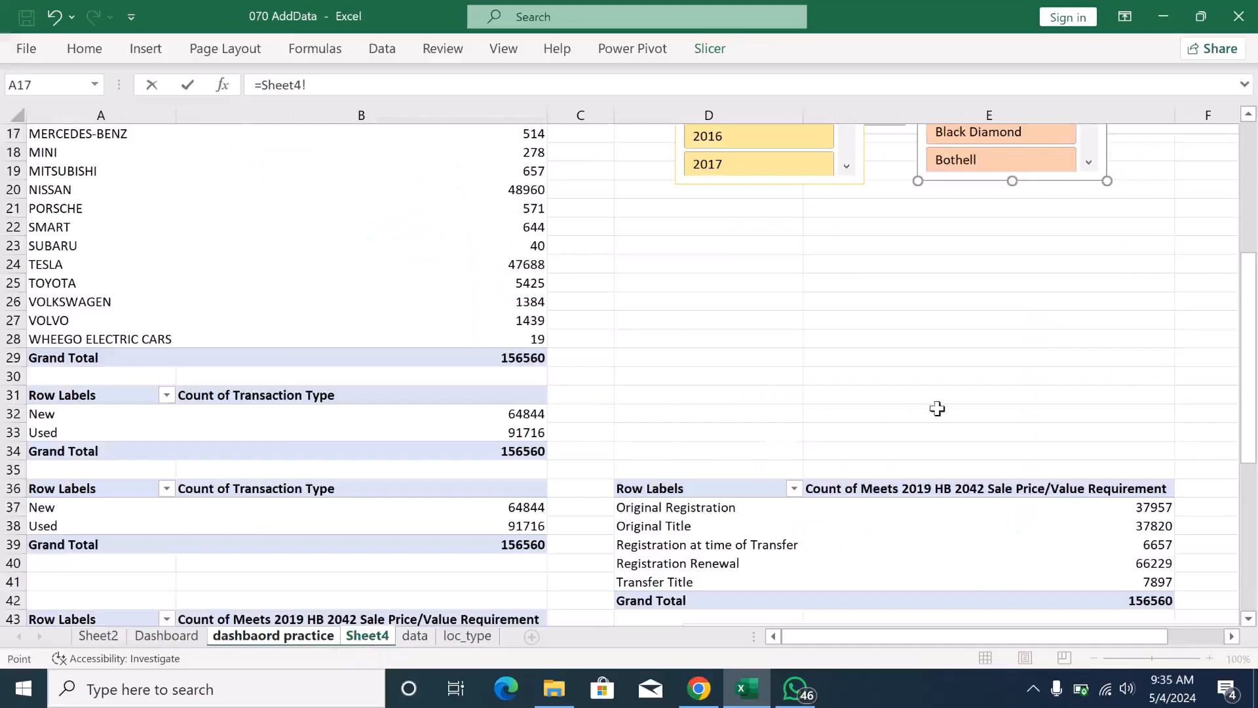
left_click_drag(1251, 337, 1255, 470)
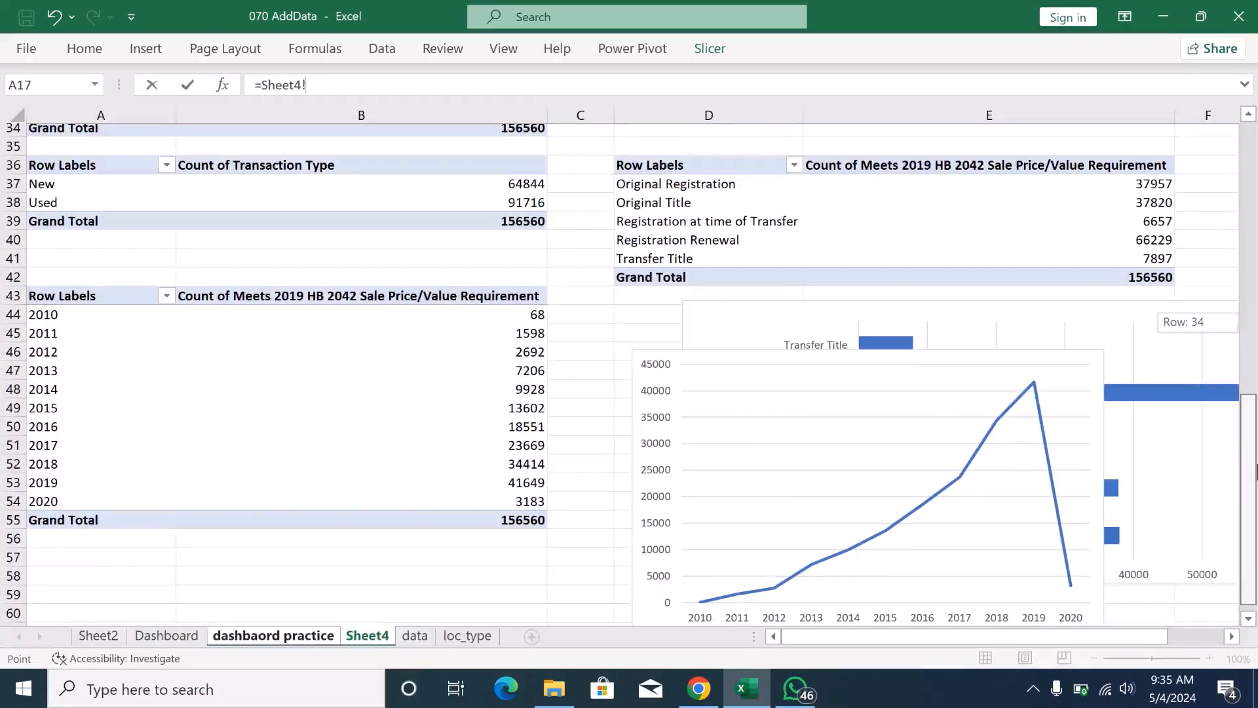
left_click_drag(1256, 469, 1255, 470)
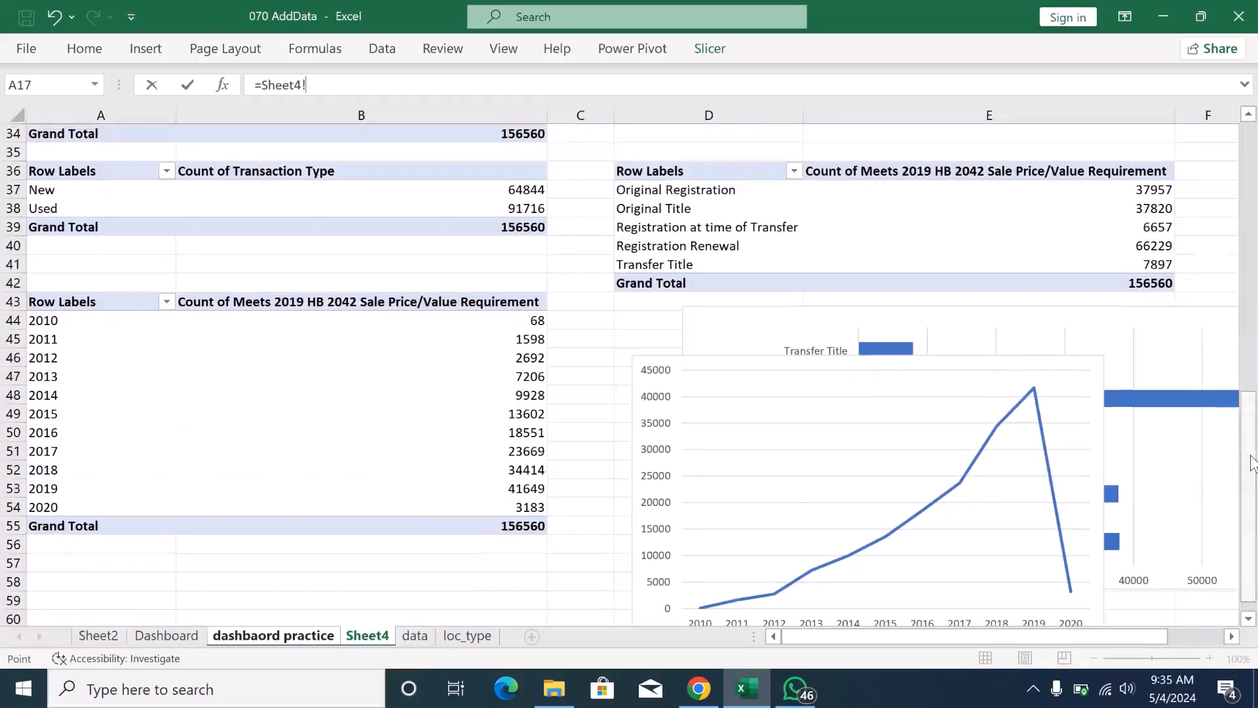
type("b55")
key("Return")
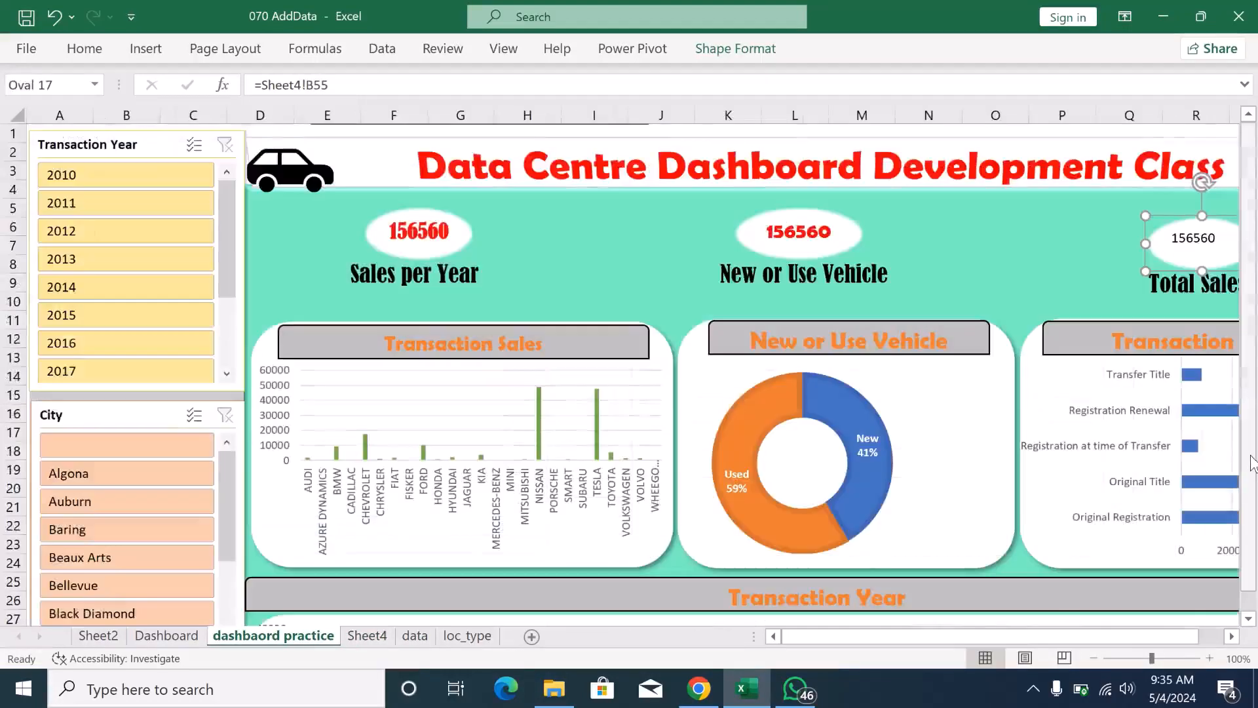
- Set the value in the Total Sales oval to red Bernard MT Condensed text
double_click(1217, 240)
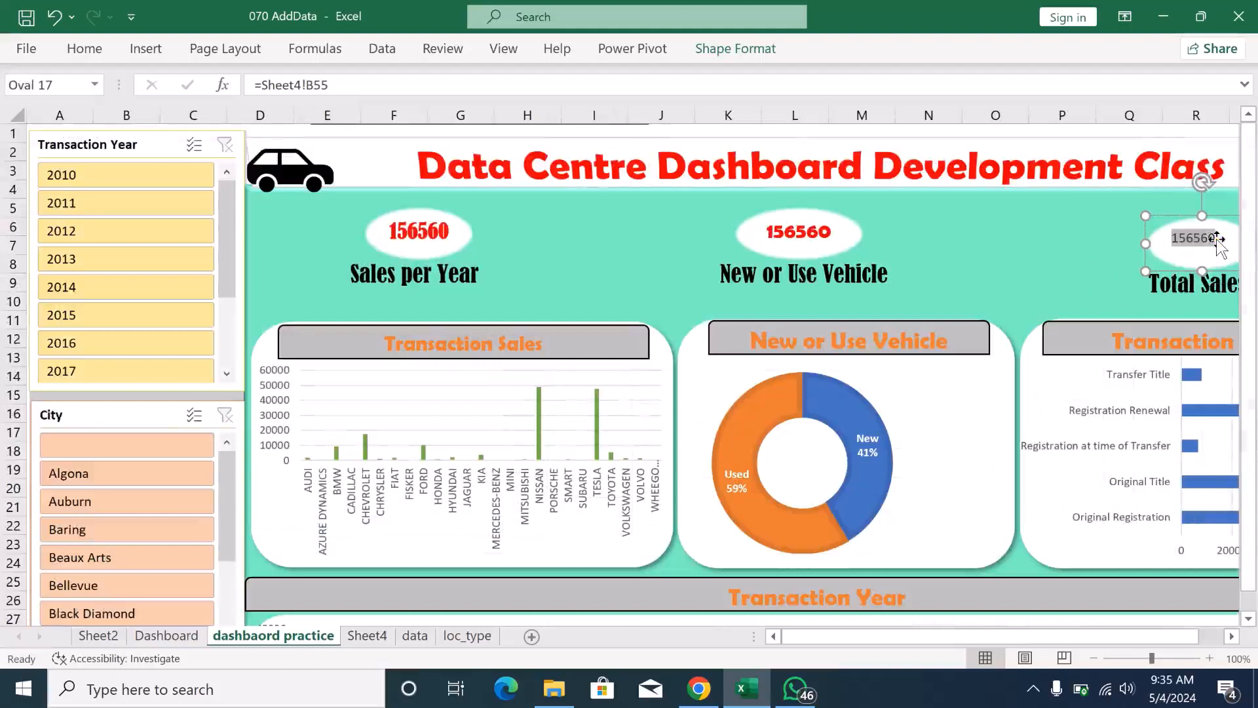
left_click(90, 58)
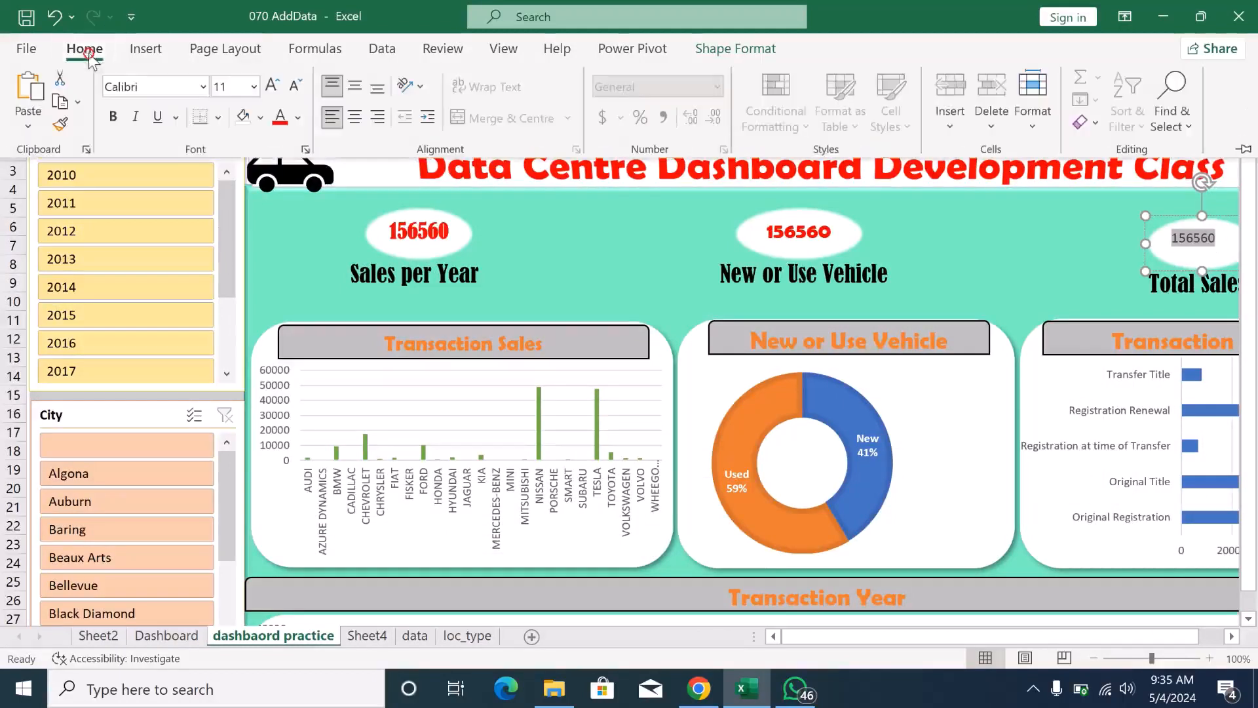
left_click(202, 92)
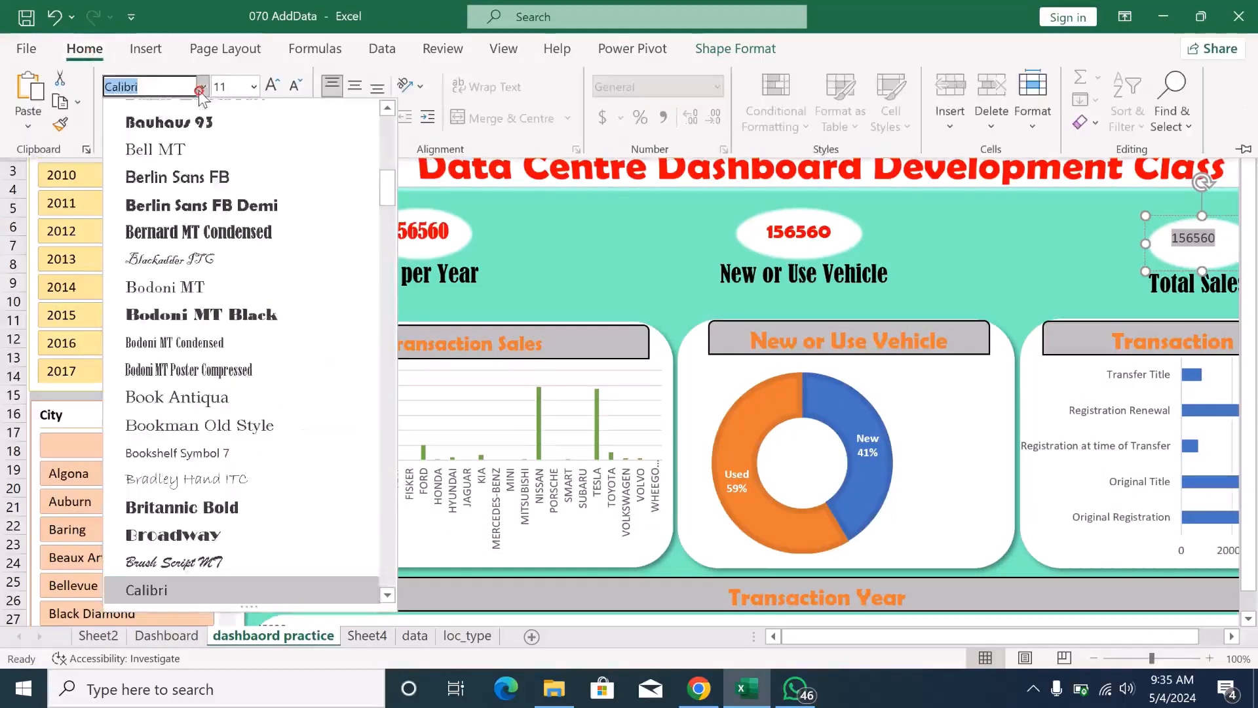
left_click(207, 231)
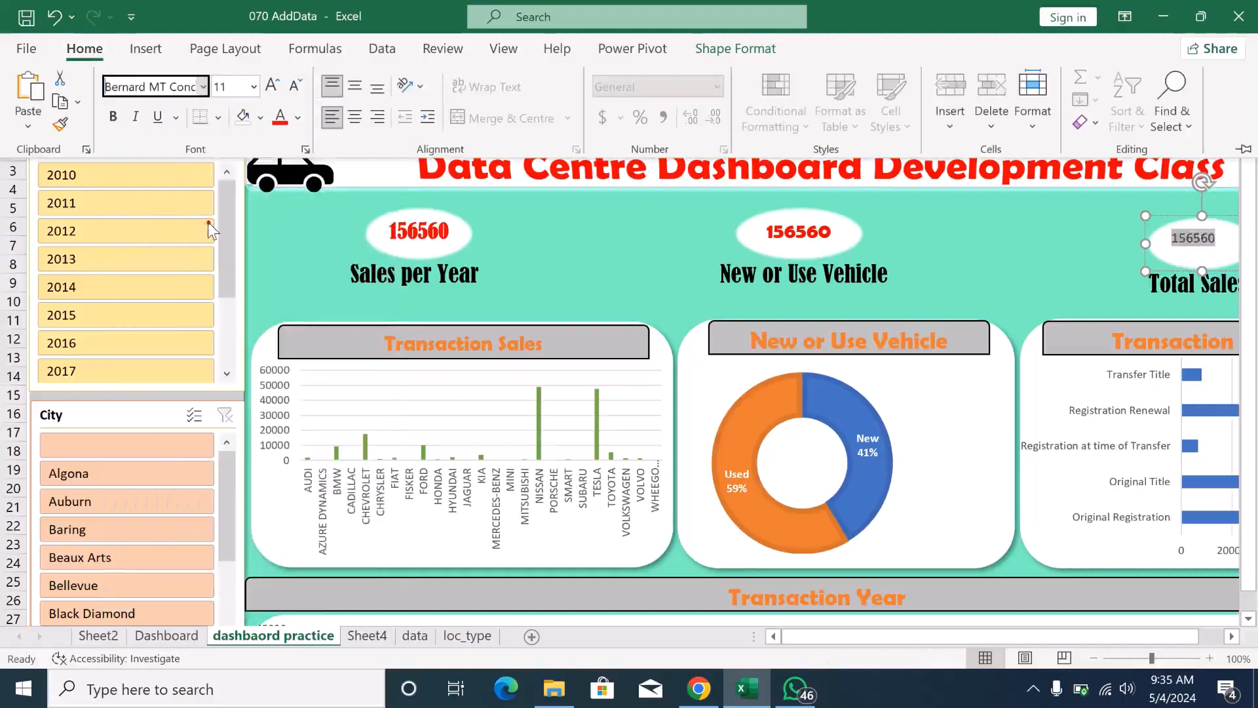
left_click(277, 123)
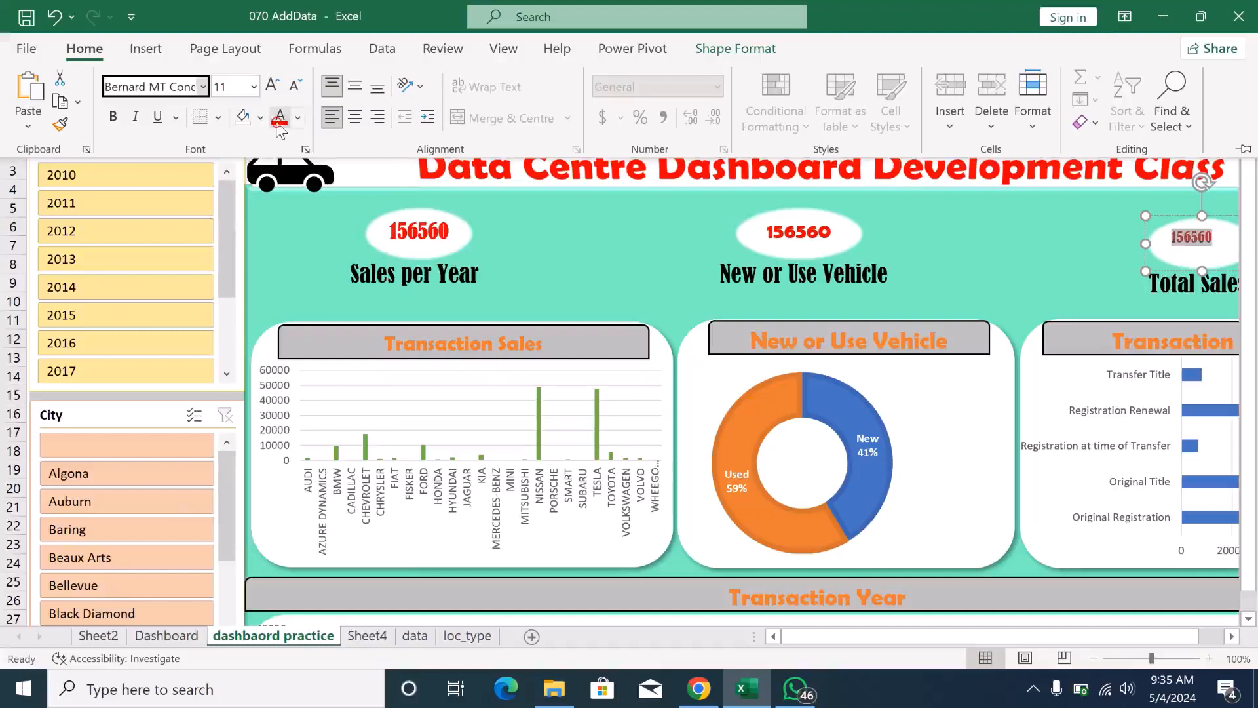
- Enlarge the Total Sales value to size 18 and centre it horizontally in its oval
left_click(273, 85)
left_click(273, 85)
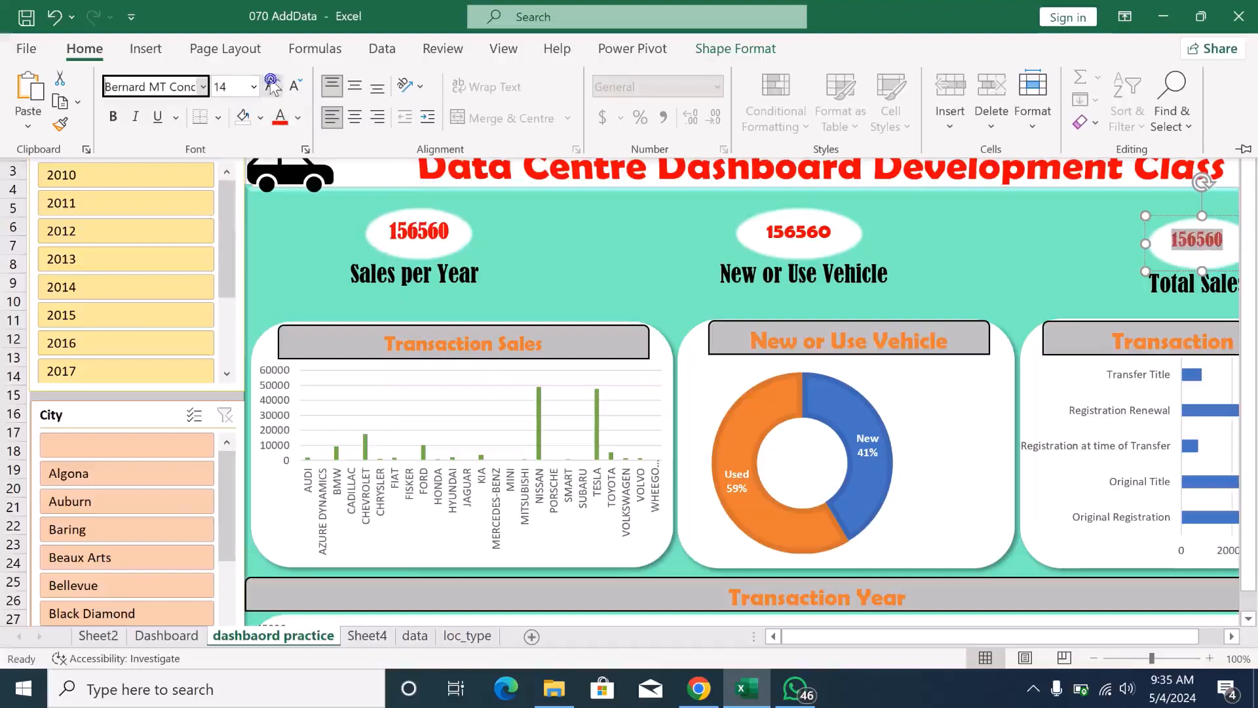
left_click(272, 86)
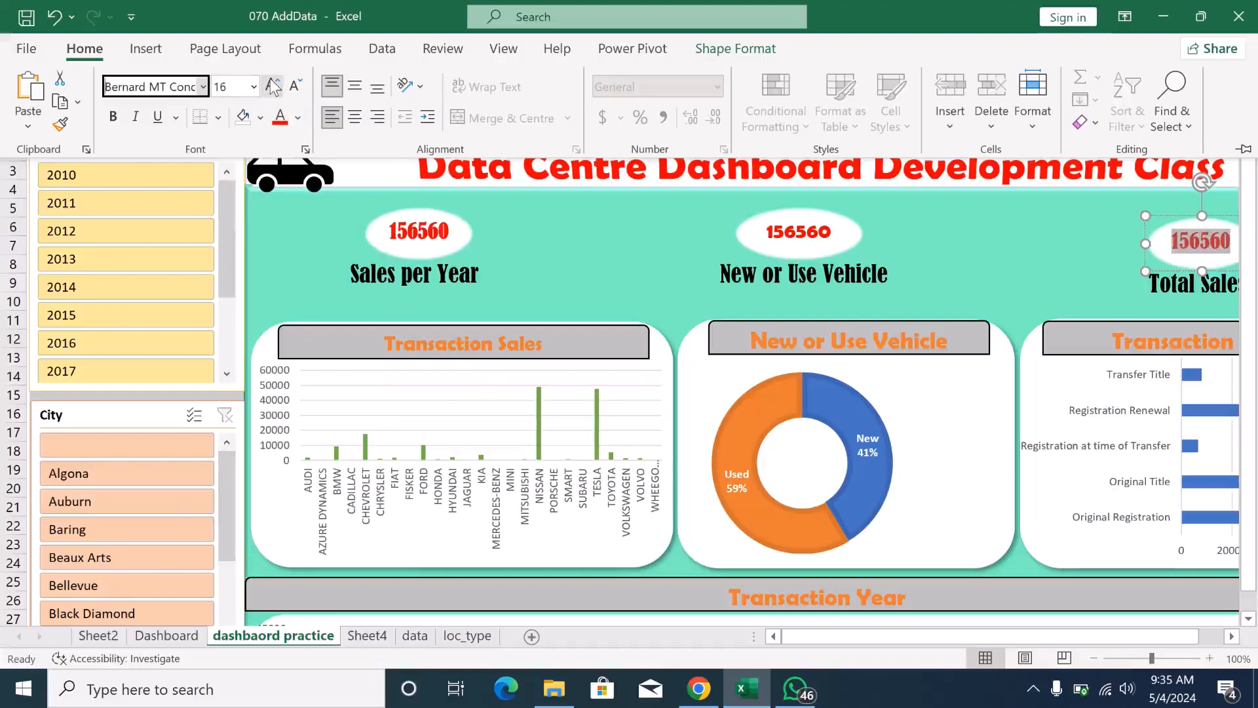
left_click(358, 117)
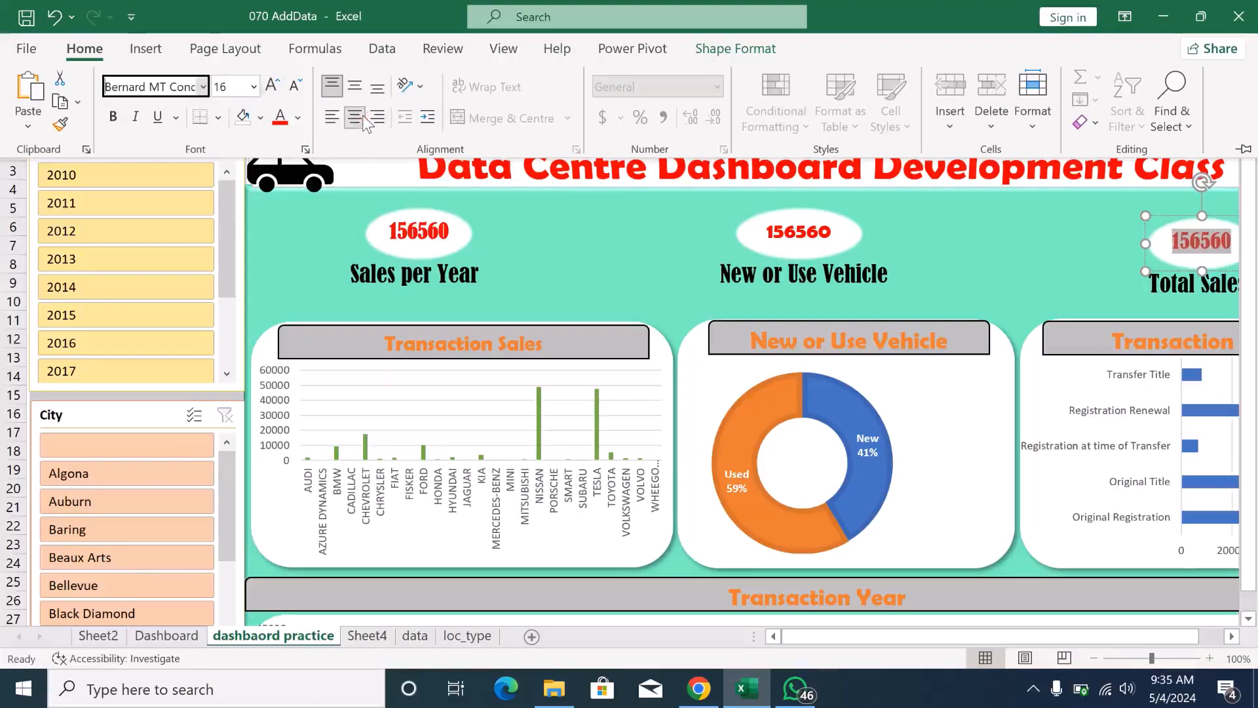
left_click(281, 84)
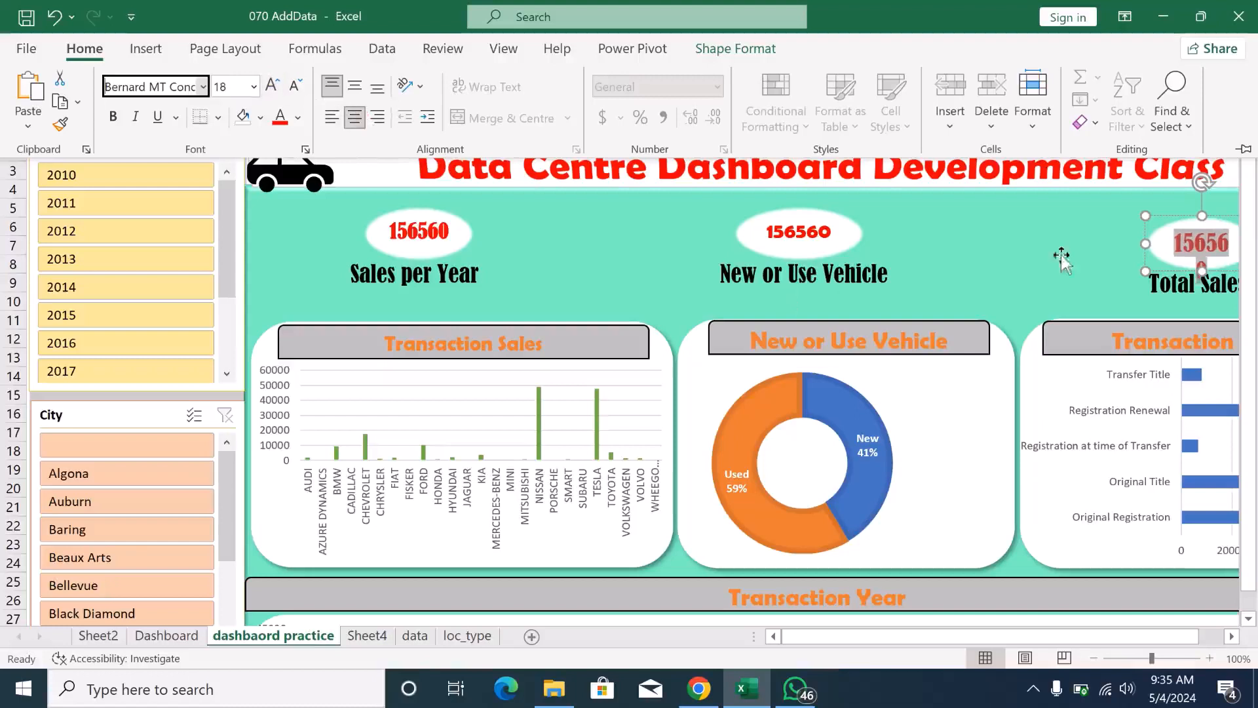
left_click(1149, 243)
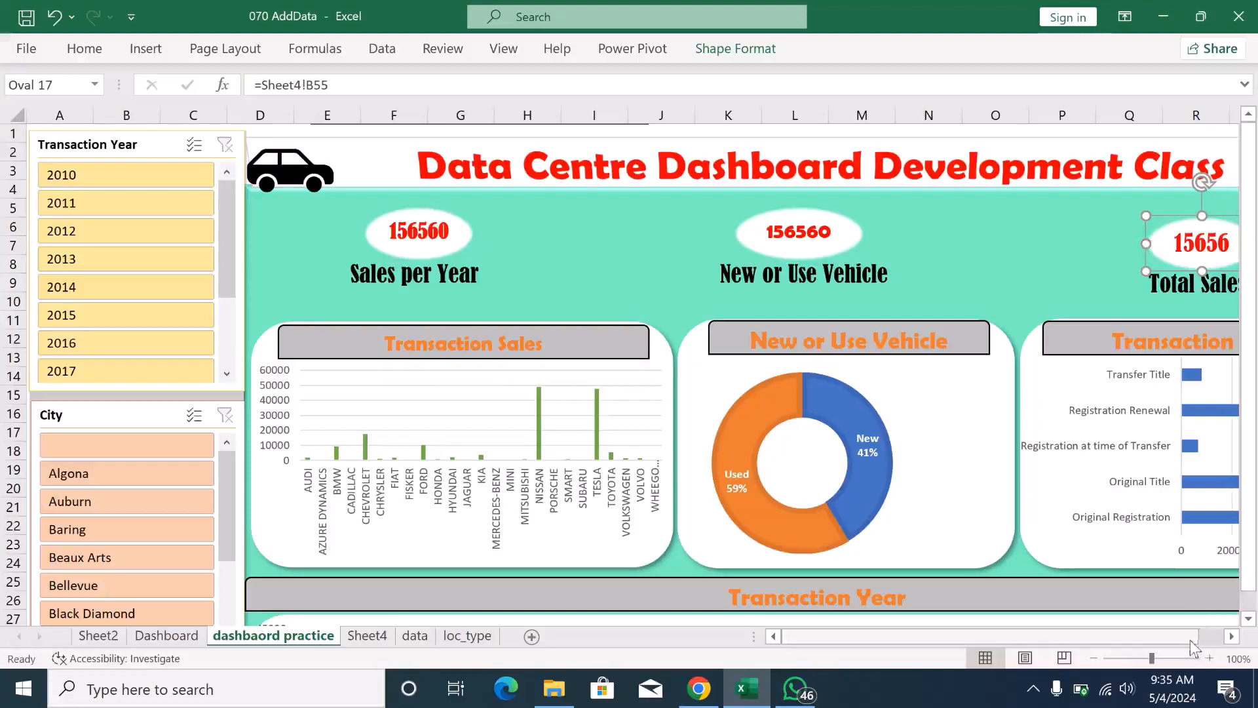
- Extend the grey vertical rectangle beside the dashboard down to the dashboard's lower edge
left_click_drag(1193, 647, 1139, 655)
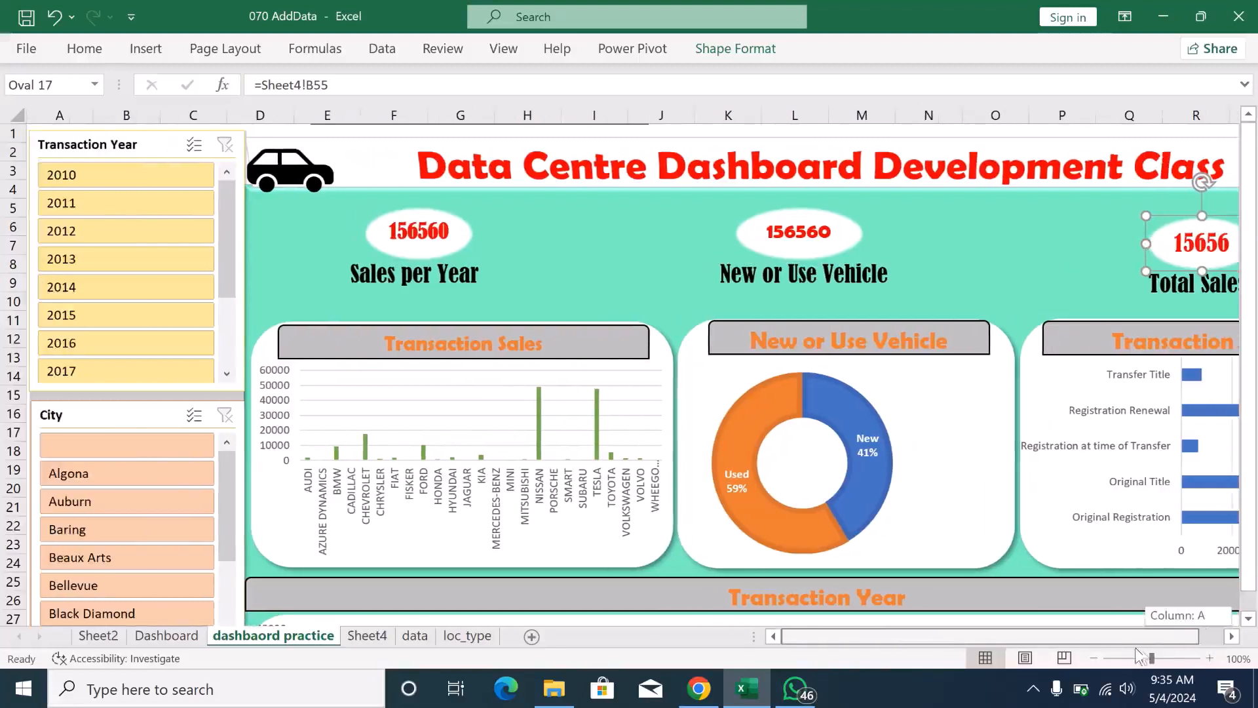
left_click(1096, 657)
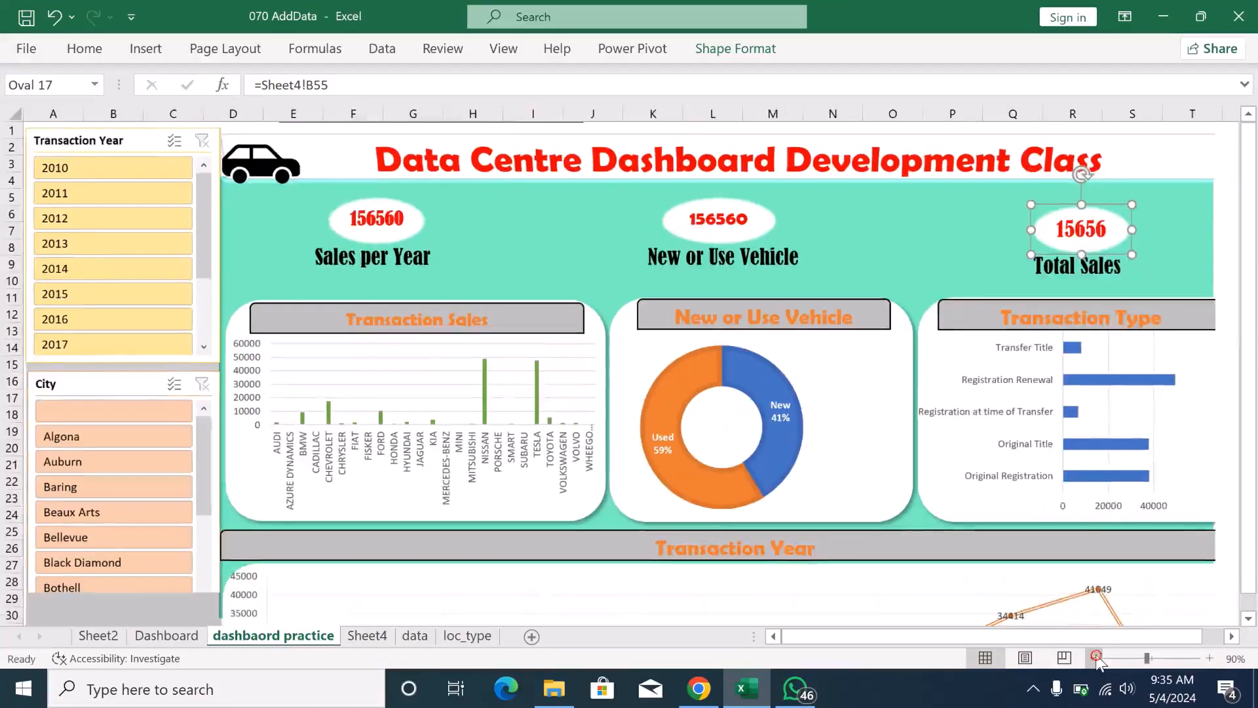
left_click(1096, 657)
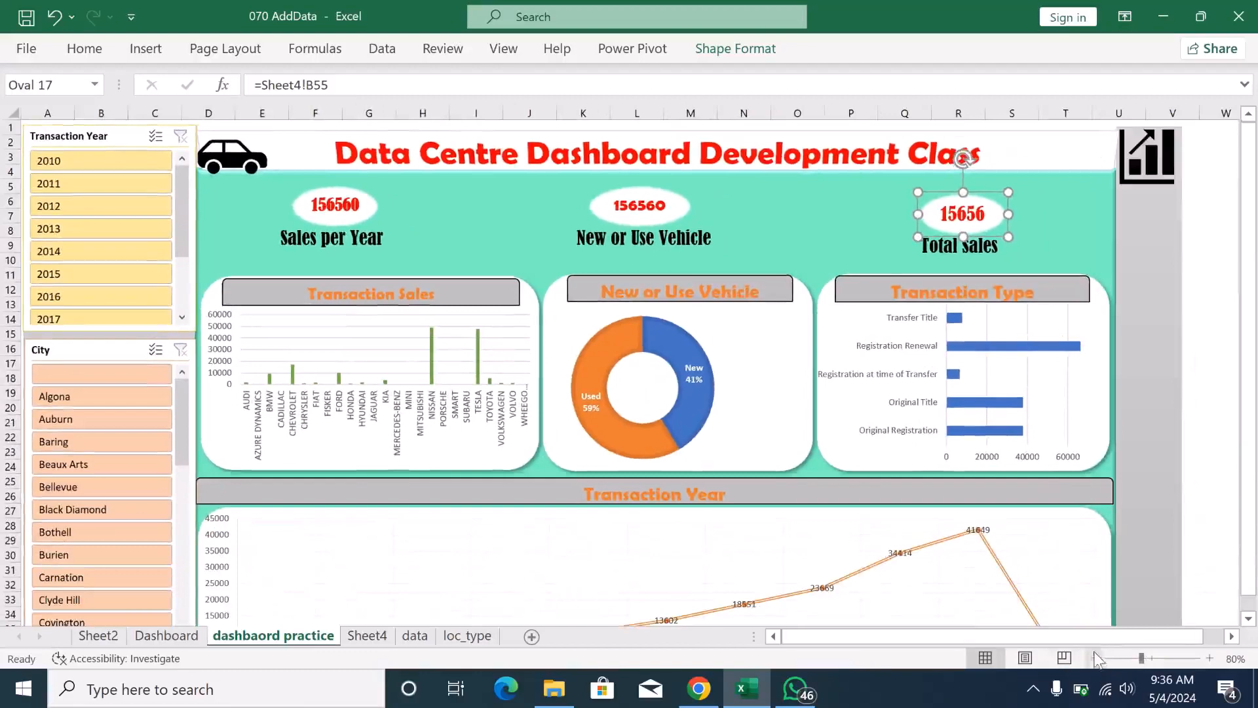
left_click(1095, 654)
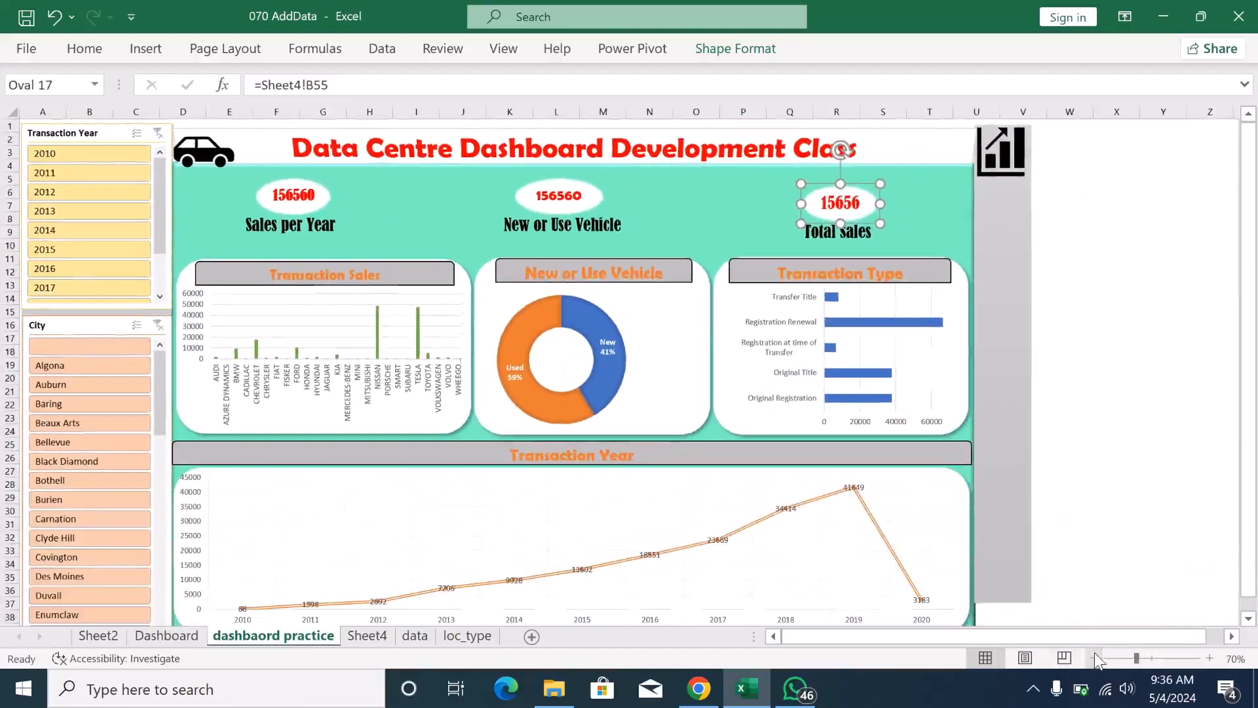
left_click(1095, 654)
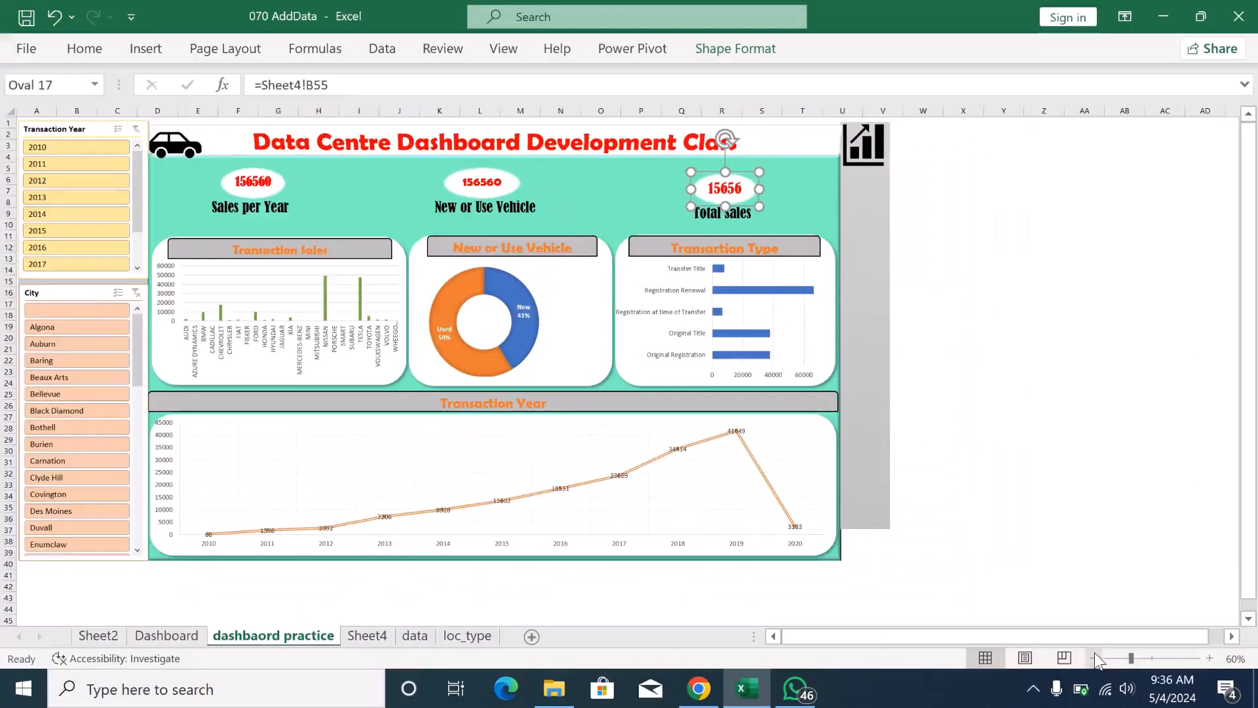
left_click(848, 517)
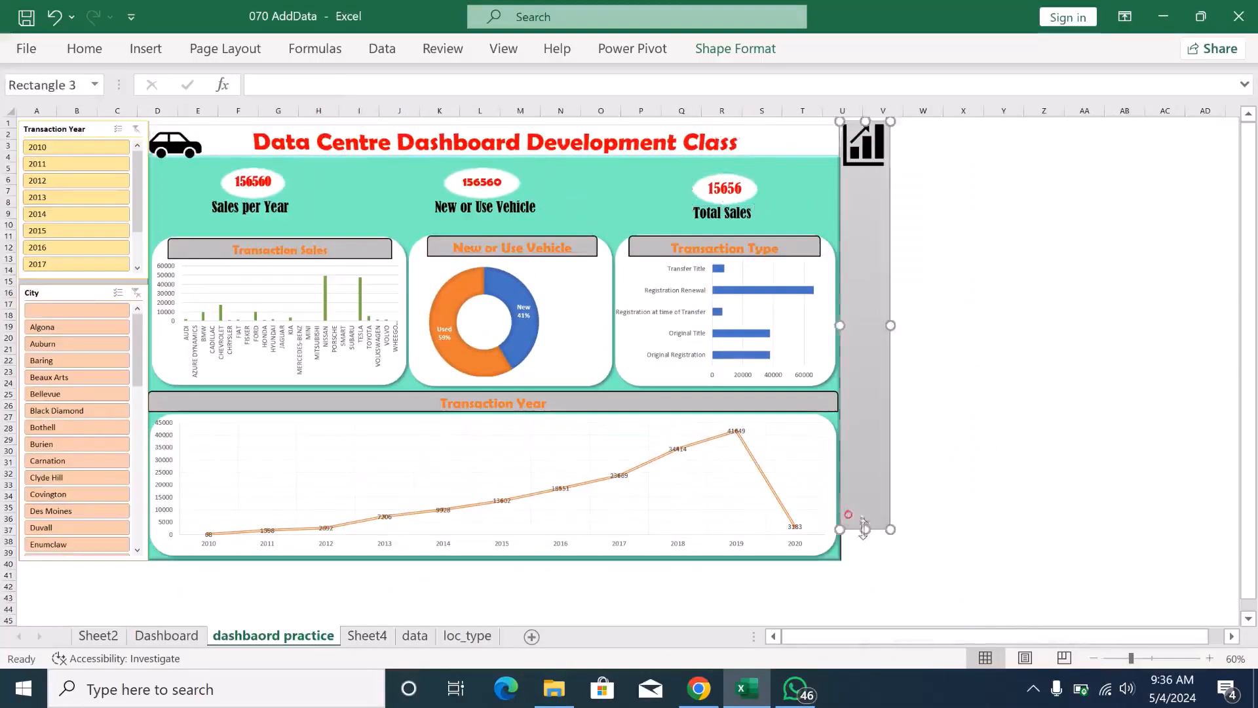
left_click_drag(868, 529, 868, 562)
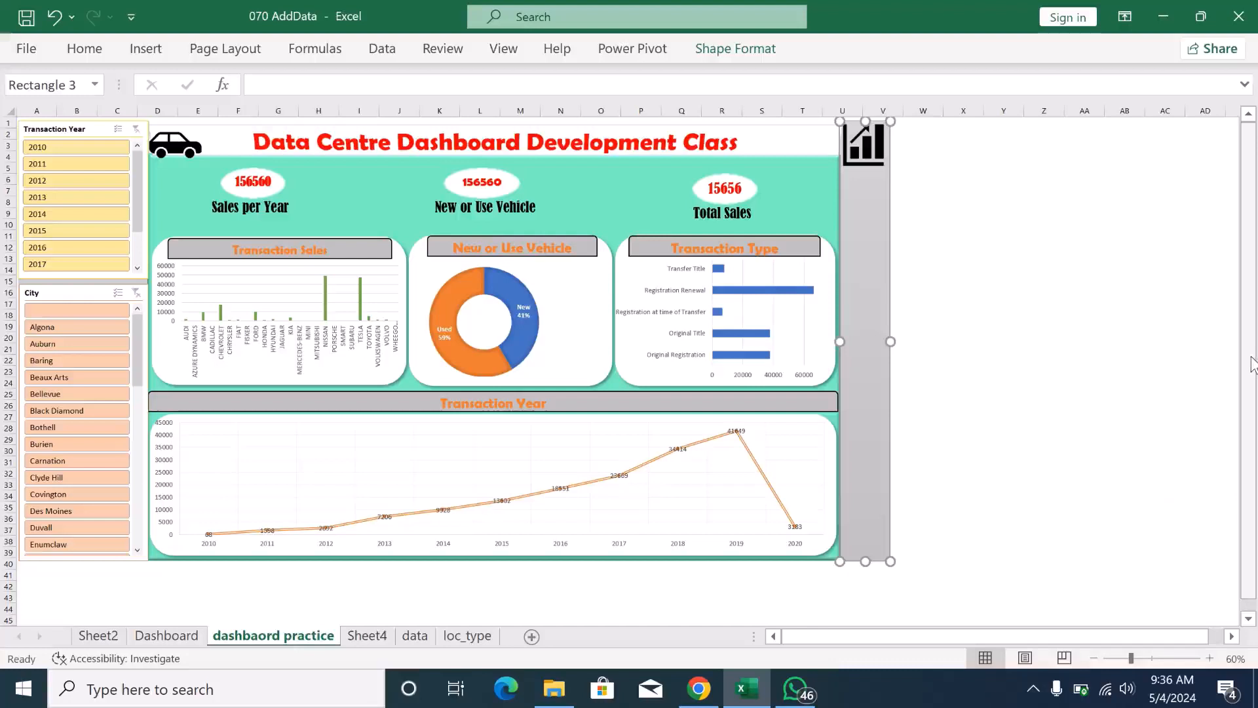
- Test the Transaction Year slicer by filtering the dashboard to 2010 and then 2011, and examine the charts and KPI ovals
left_click(67, 146)
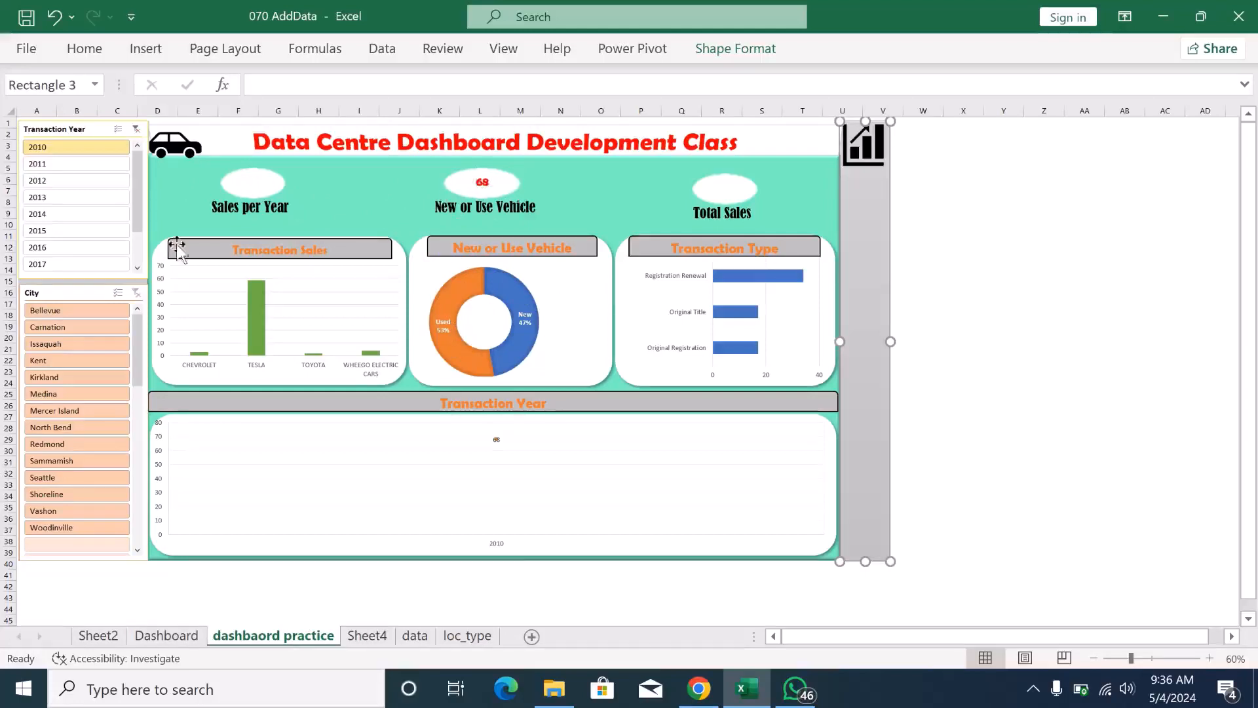
left_click(92, 165)
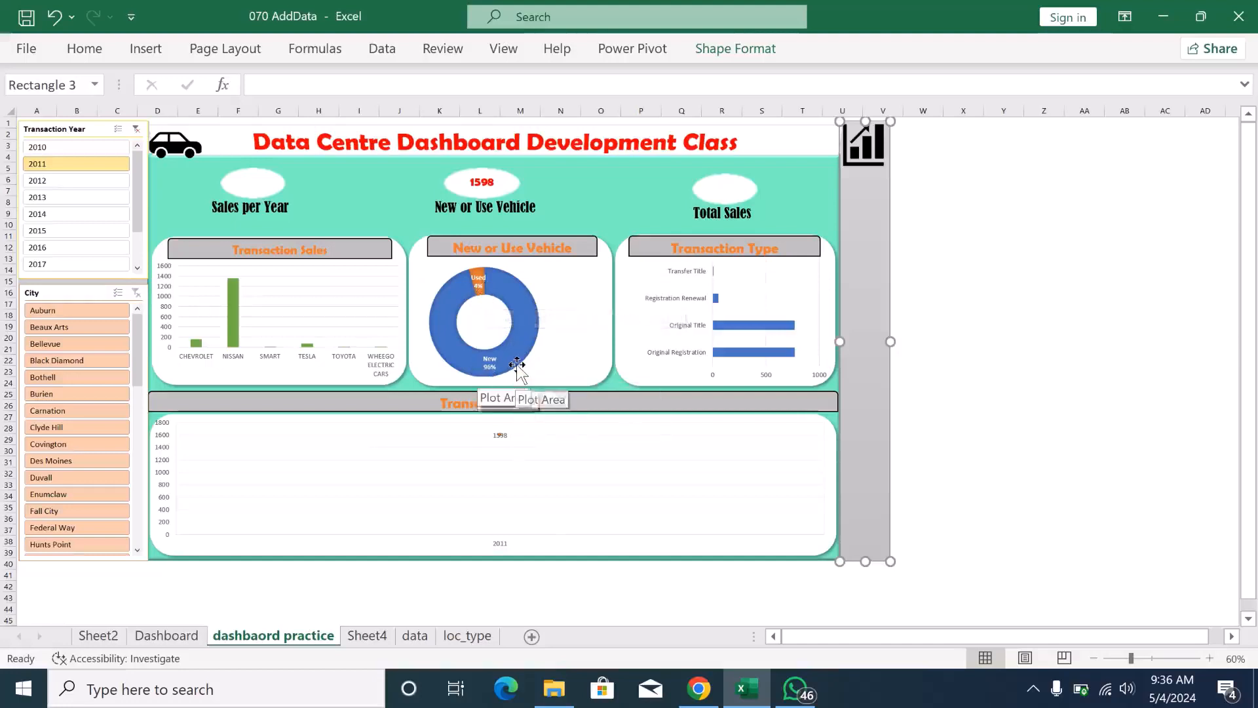
mouse_move(517, 364)
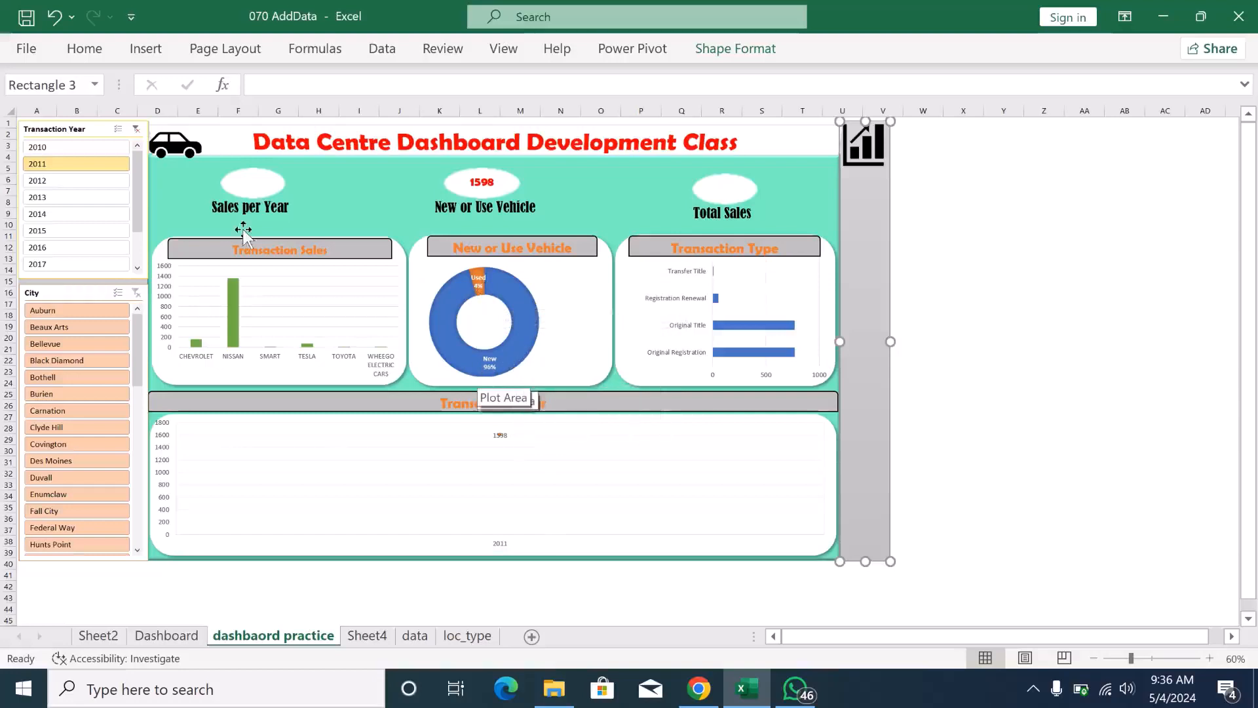
- Filter the dashboard to the city Auburn and compare its charts for transaction years 2017, 2018 and 2019
left_click(78, 312)
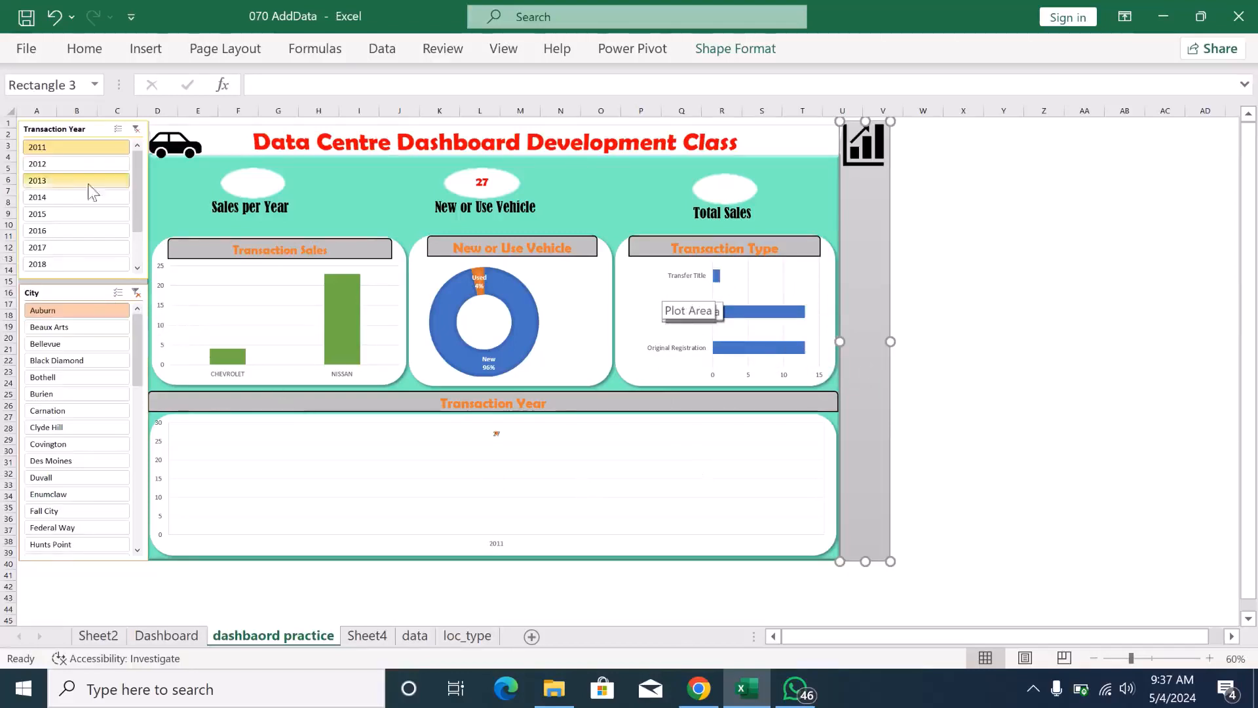
left_click(61, 248)
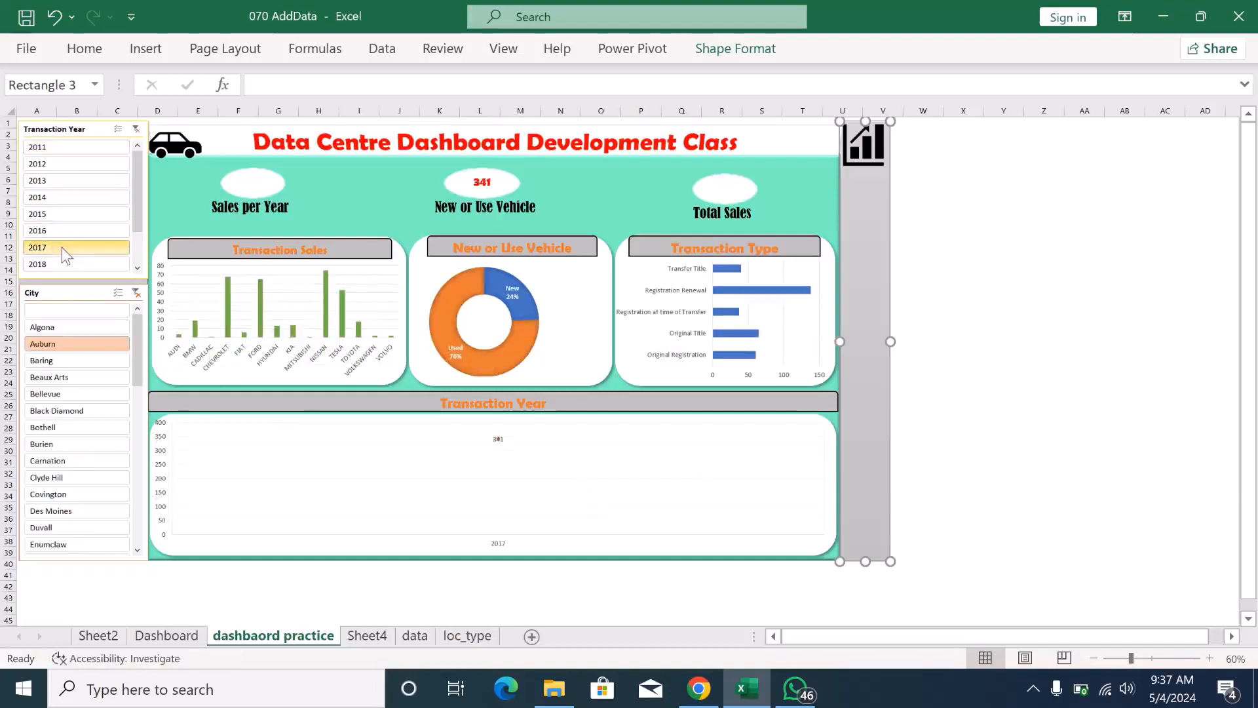
left_click(62, 264)
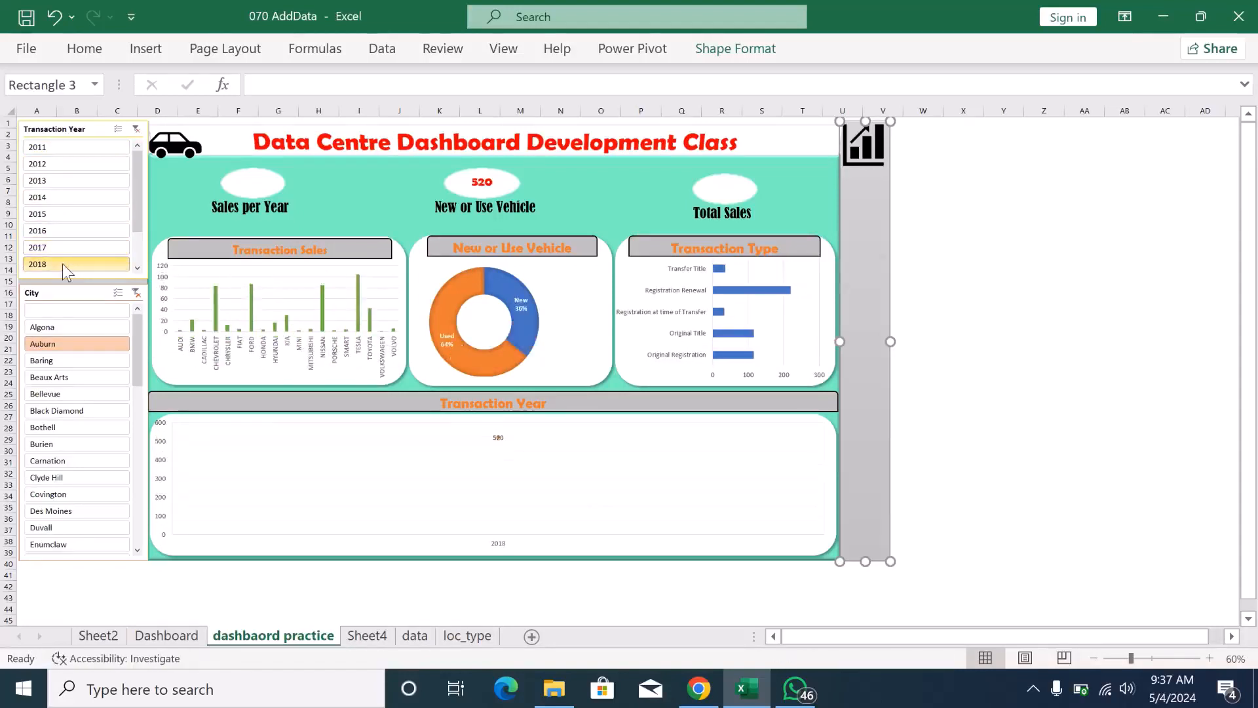
left_click_drag(136, 219, 136, 245)
left_click(106, 245)
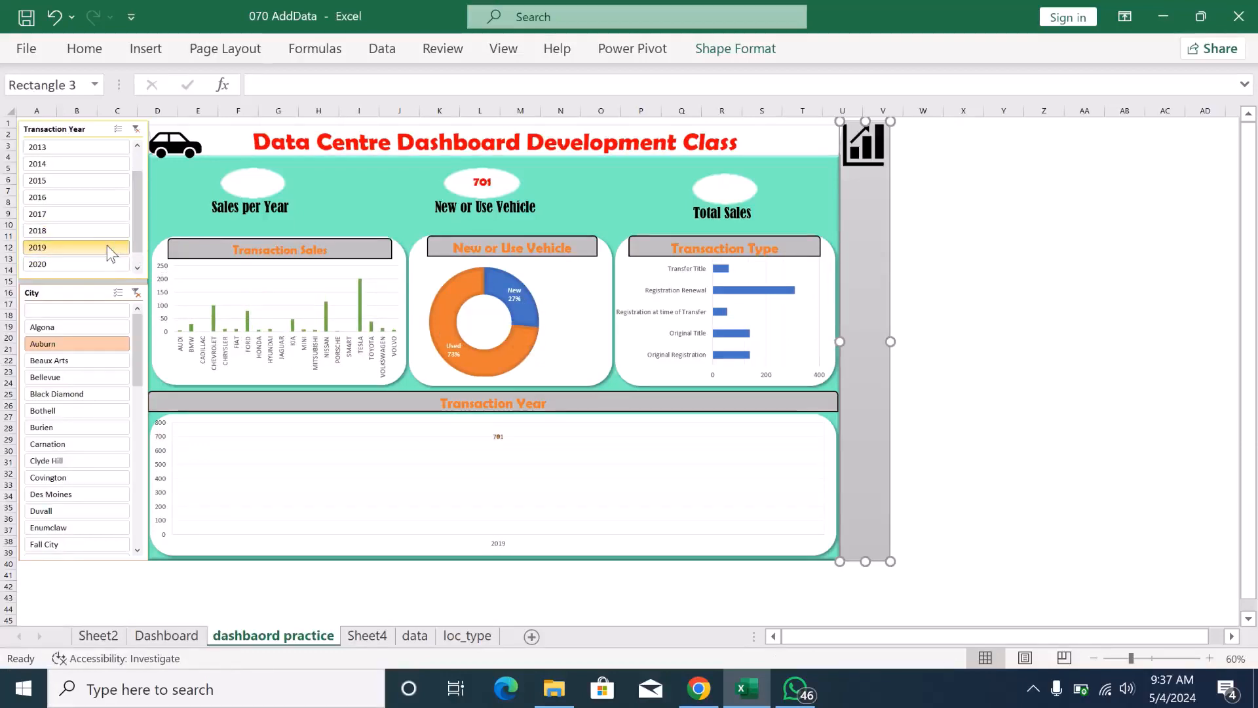
- Clear the City filter, filter Transaction Year to 2018, and add 2017 with multi-select enabled
left_click(136, 295)
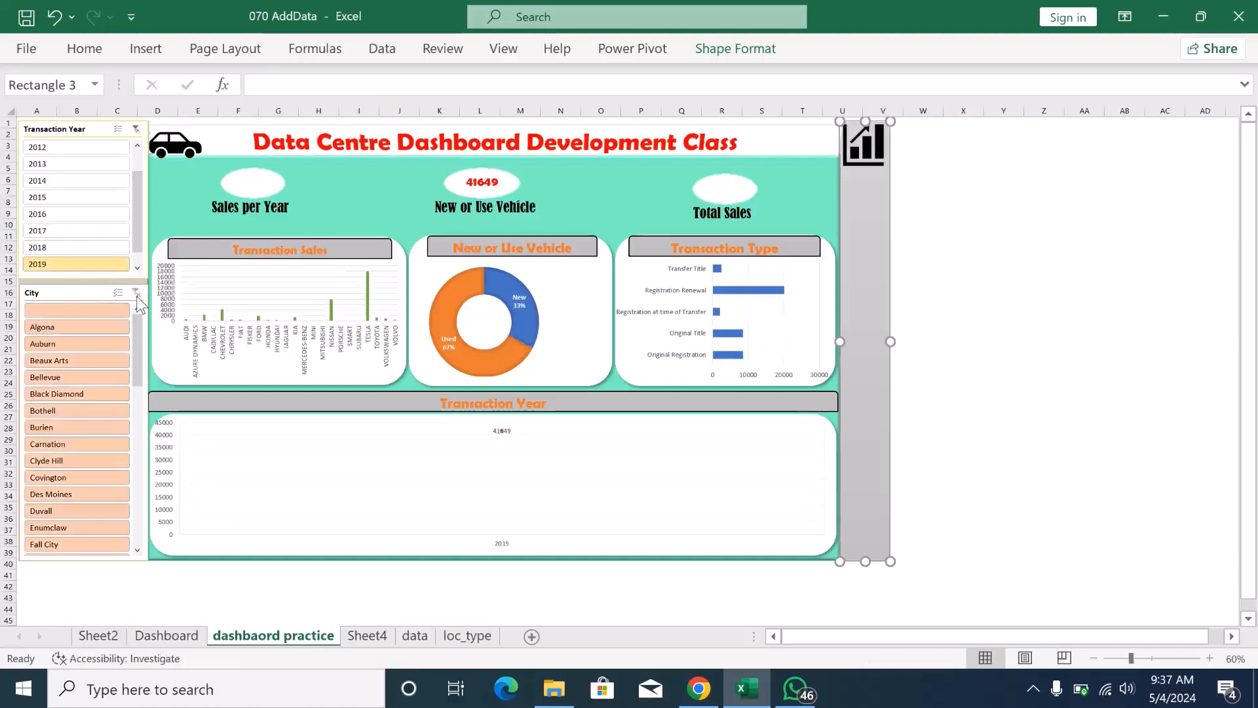
left_click(78, 247)
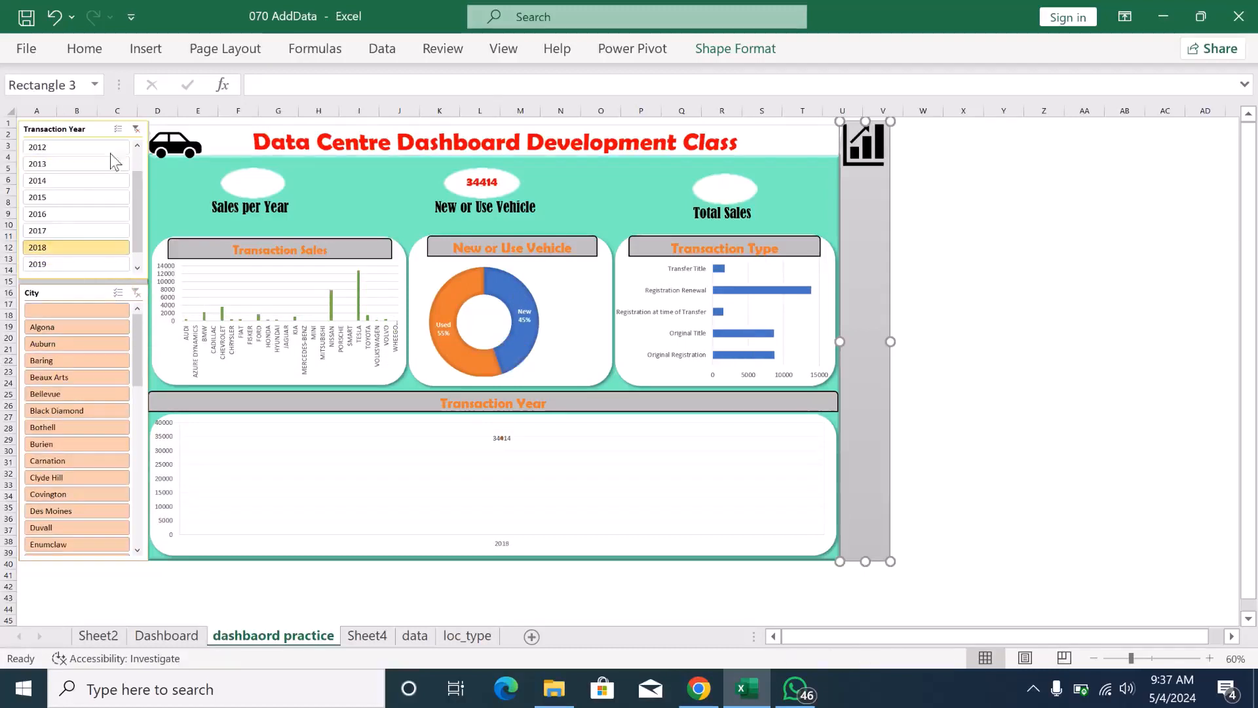
left_click(118, 129)
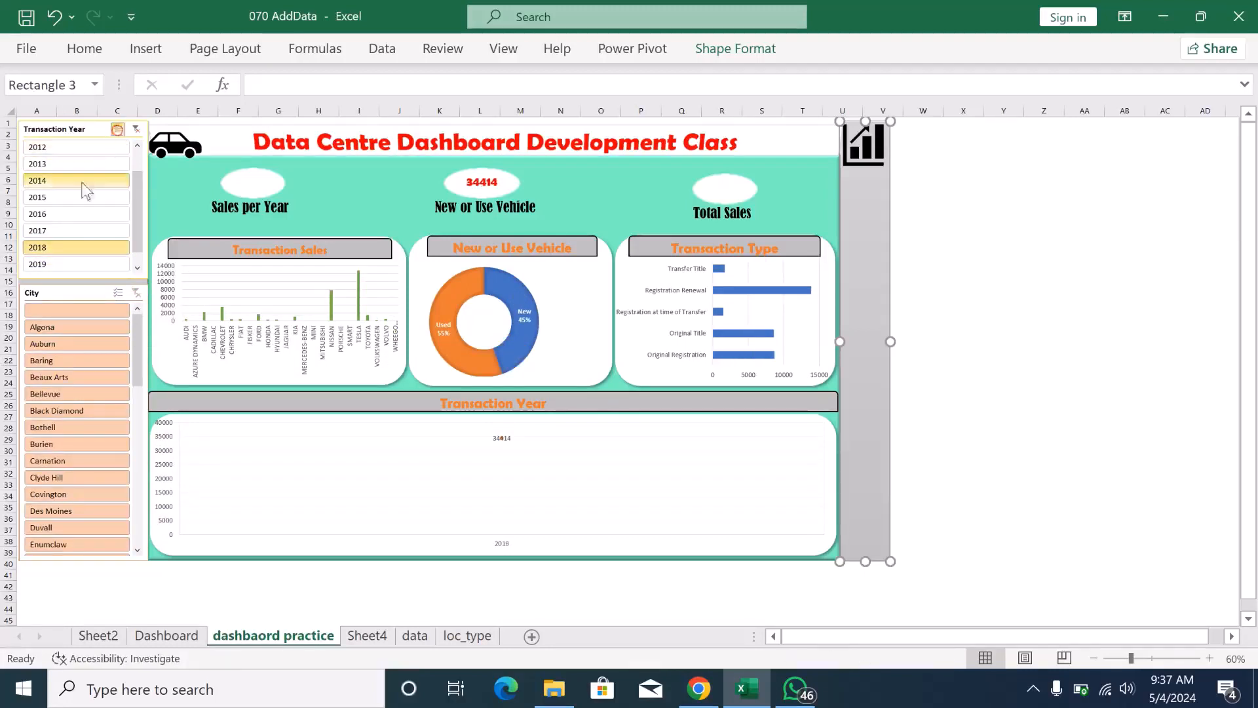
left_click(62, 230)
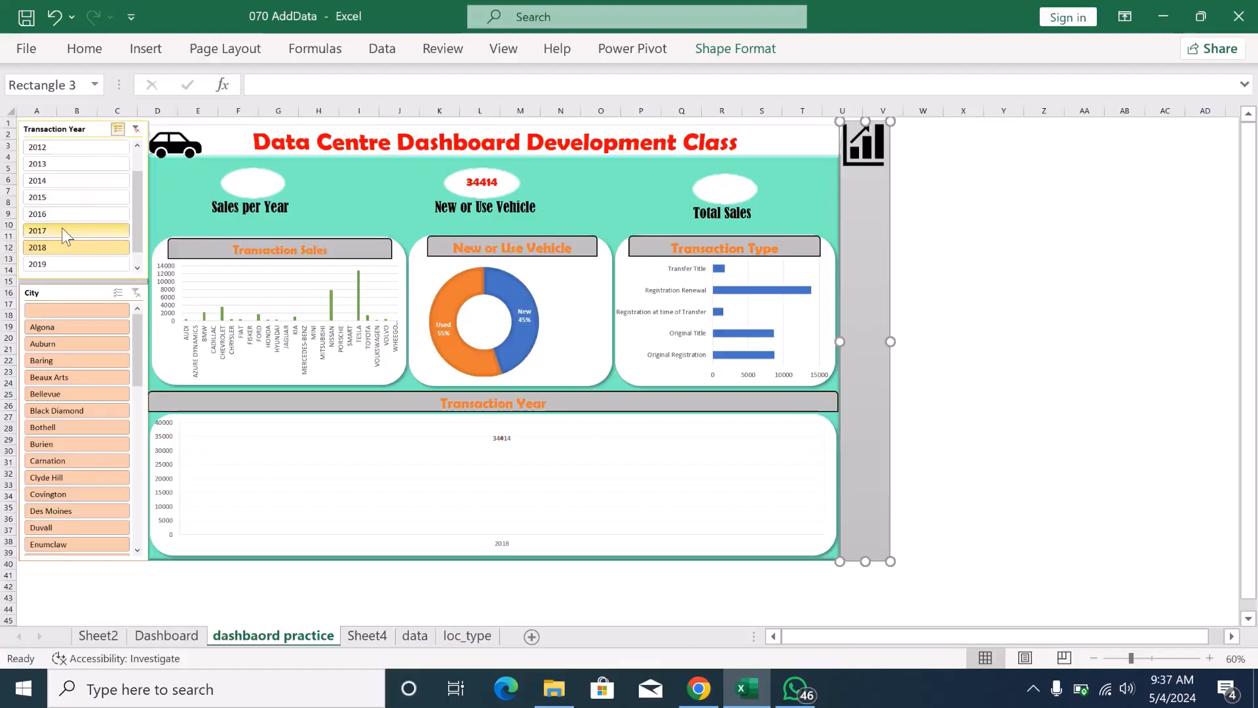